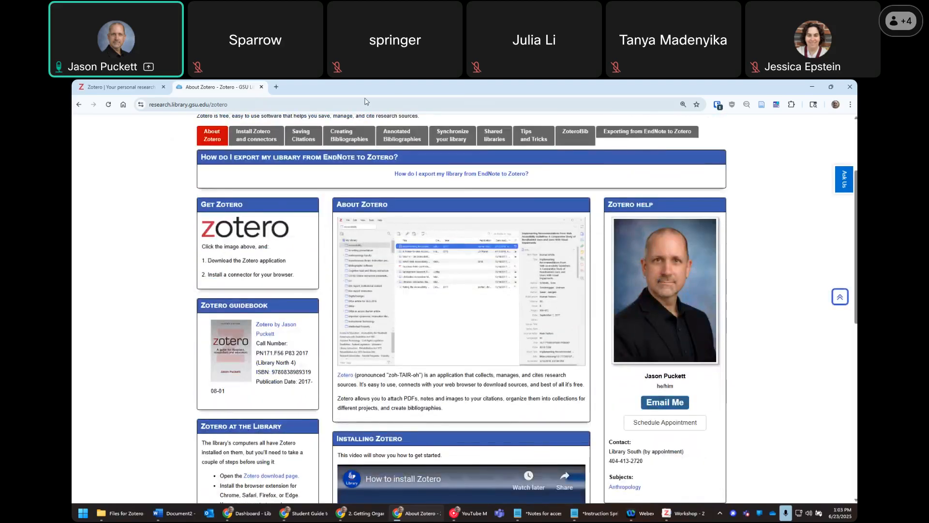
- Select the web address of the library's Zotero guide page and switch to the Webex window
{"action": "left_click", "coordinate": [326, 101]}
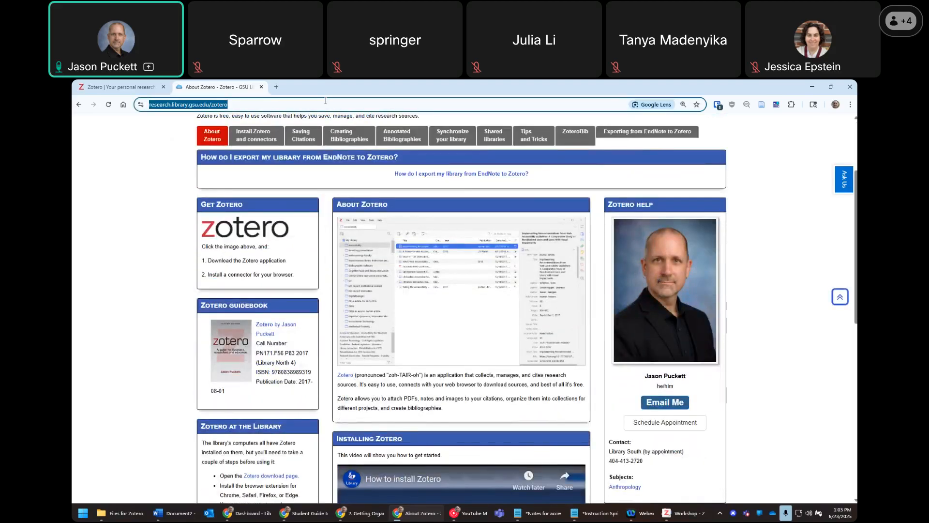
{"action": "key", "text": "alt+Tab"}
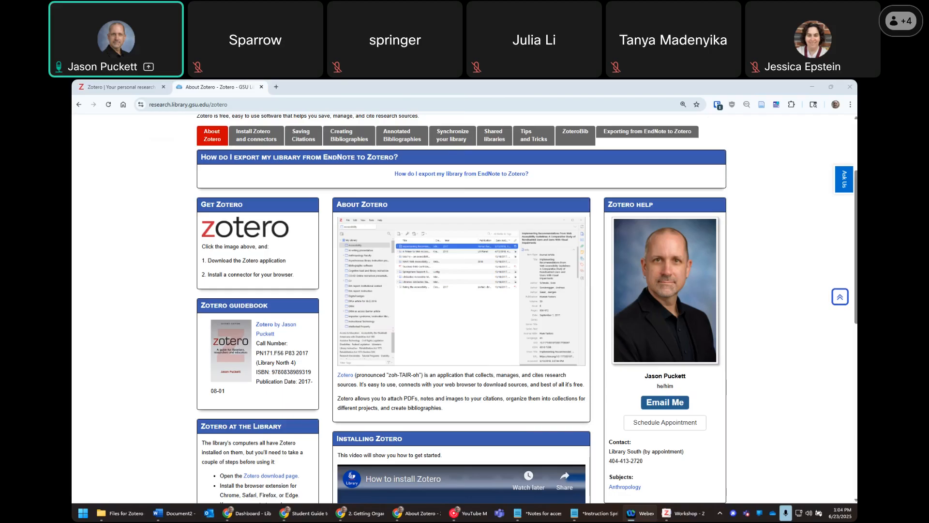
- Return to the browser and open library.gsu.edu in a new browser window
{"action": "left_click", "coordinate": [765, 387]}
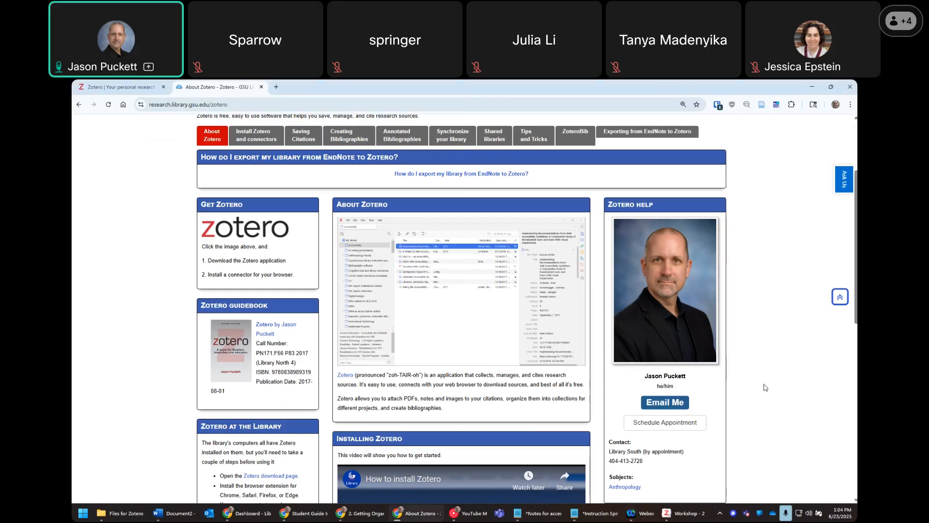
{"action": "key", "text": "ctrl+n"}
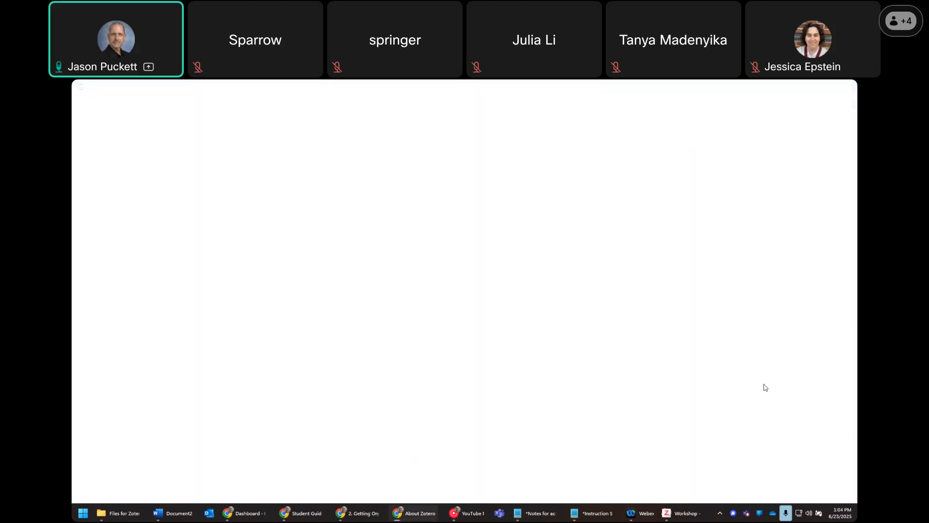
{"action": "type", "text": "library.gsu.edu"}
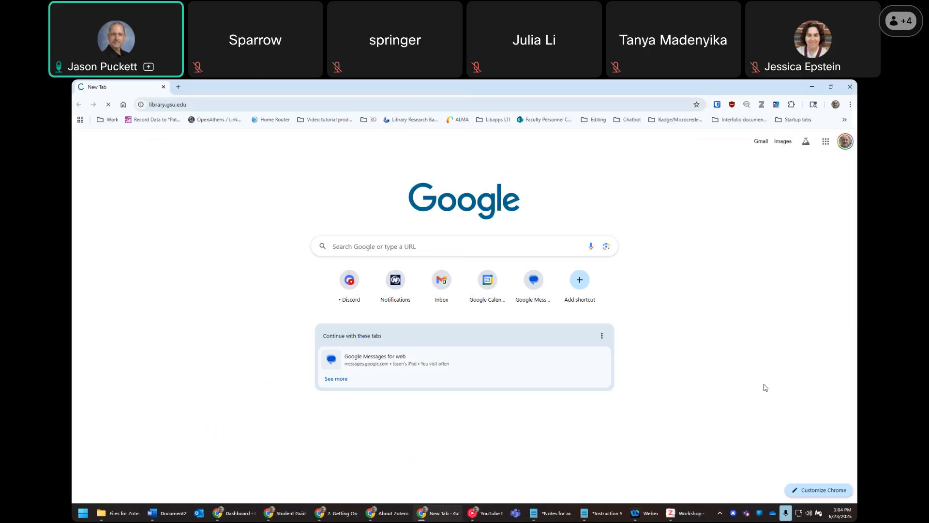
{"action": "key", "text": "Return"}
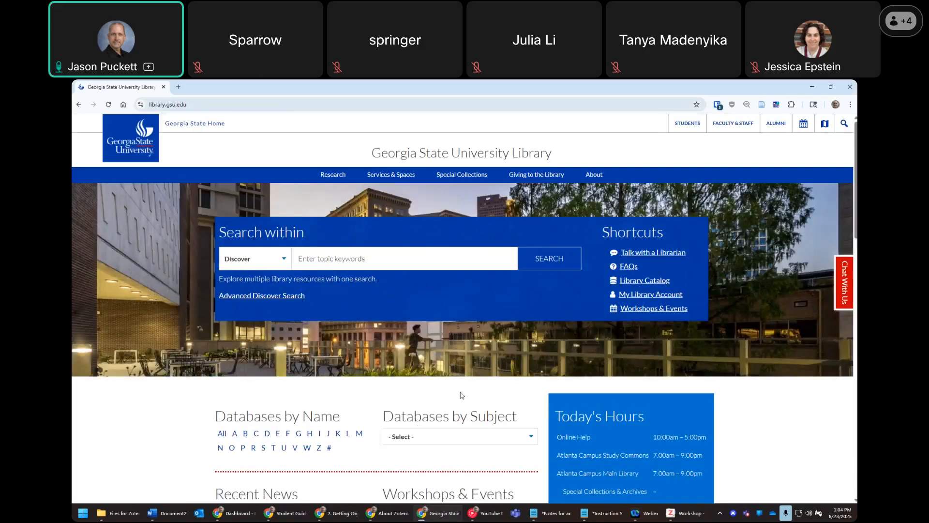
- Open the Academic Search Complete database from the library's list of databases beginning with A
{"action": "scroll", "coordinate": [481, 368], "scroll_direction": "down", "scroll_amount": 3}
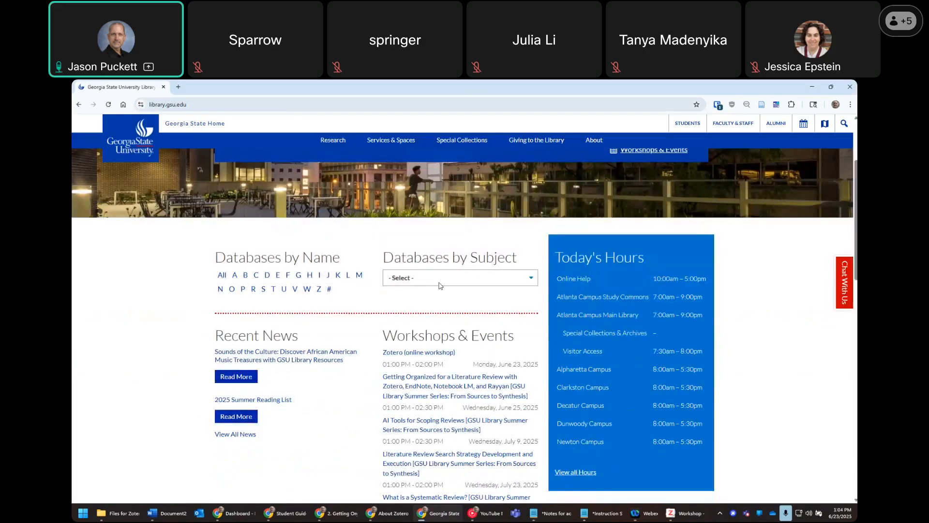
{"action": "left_click", "coordinate": [236, 280]}
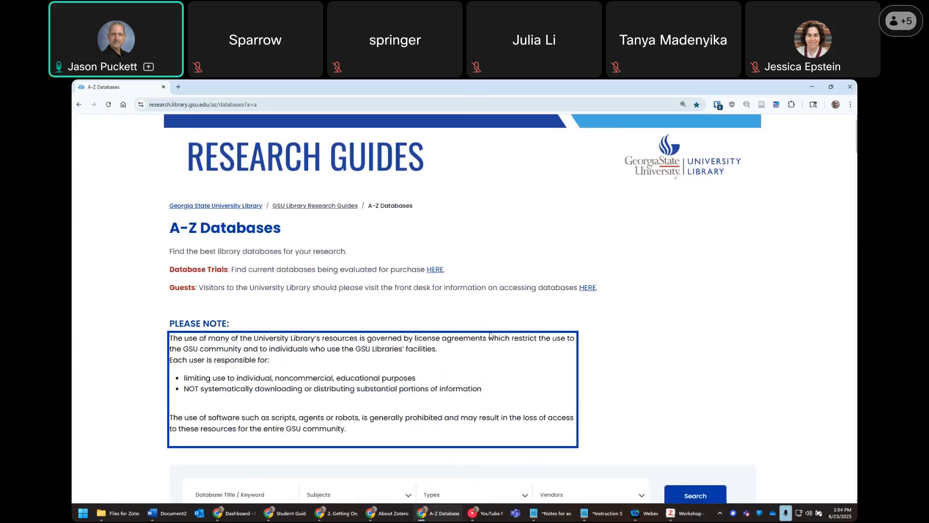
{"action": "scroll", "coordinate": [567, 417], "scroll_direction": "down", "scroll_amount": 4}
{"action": "scroll", "coordinate": [567, 417], "scroll_direction": "down", "scroll_amount": 5}
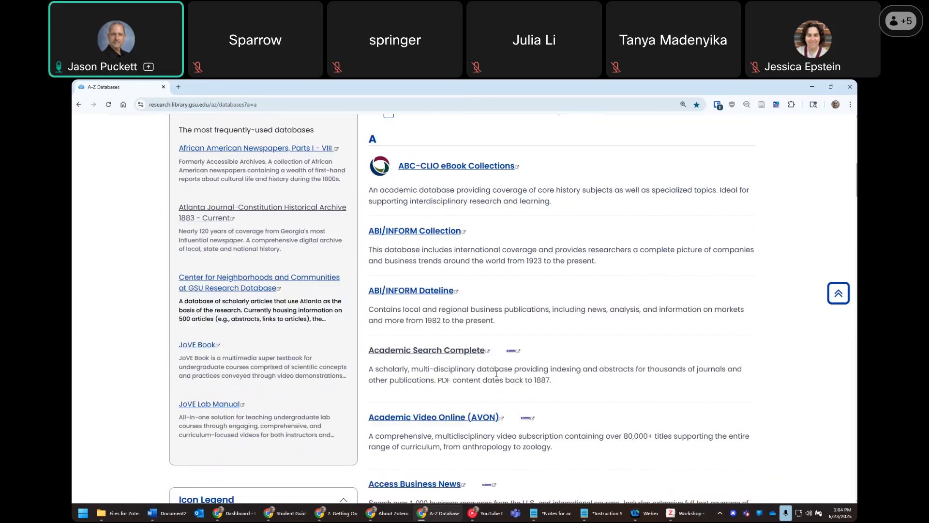
{"action": "left_click", "coordinate": [438, 354]}
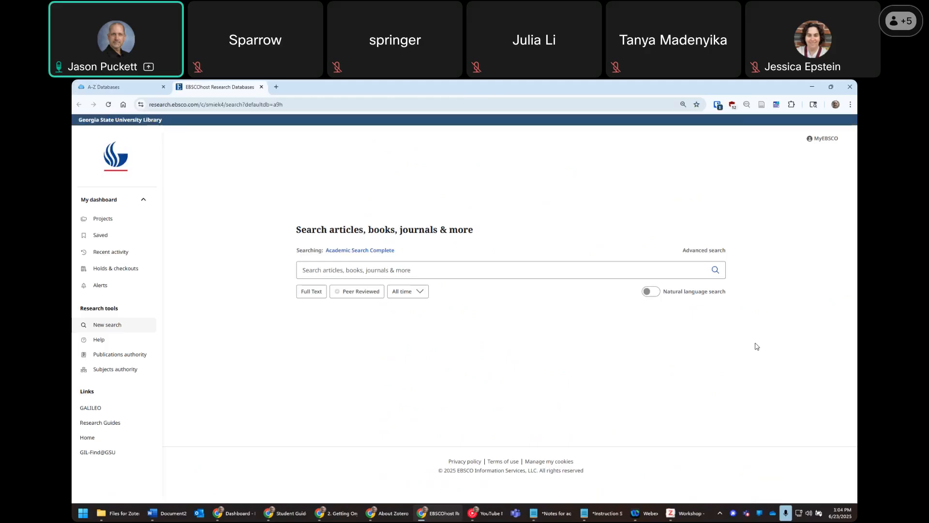
- Search Academic Search Complete for the suggested phrase "money and happiness correlation"
{"action": "left_click", "coordinate": [637, 268]}
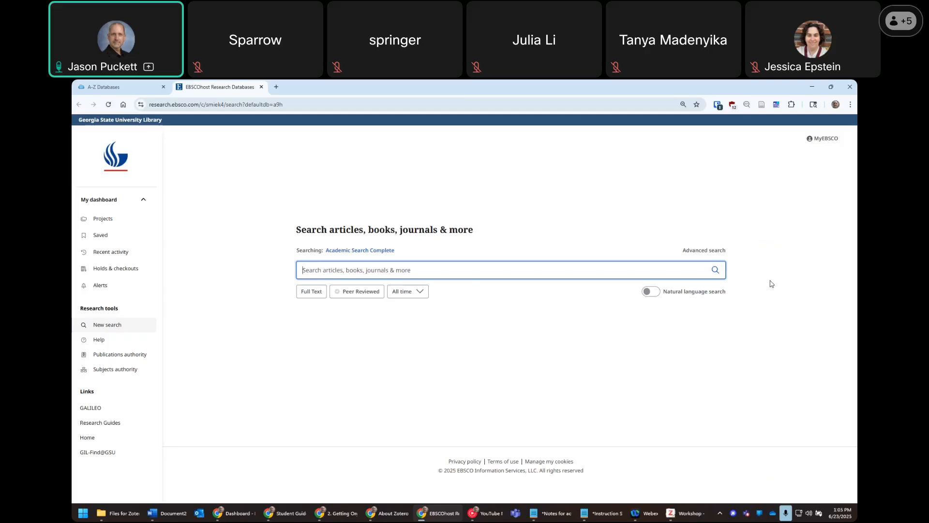
{"action": "type", "text": "money and"}
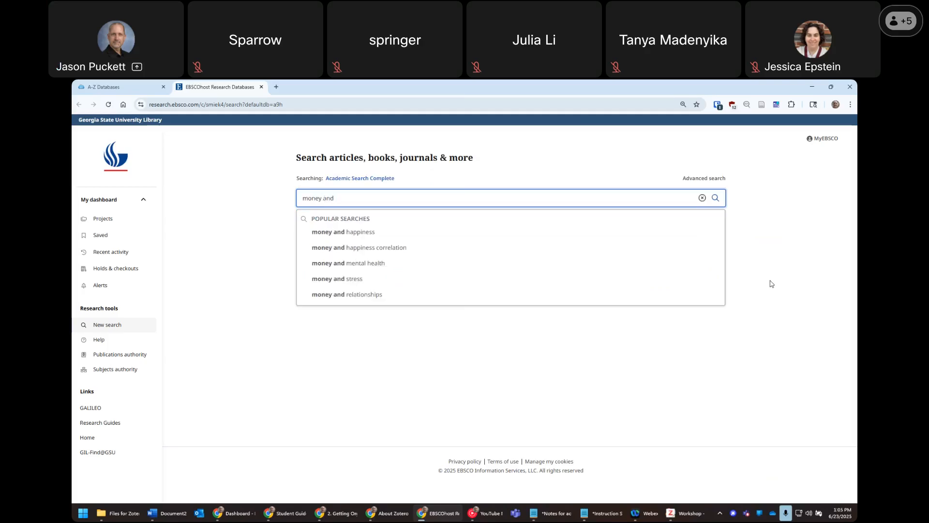
{"action": "key", "text": "Down"}
{"action": "key", "text": "Down"}
{"action": "key", "text": "Return"}
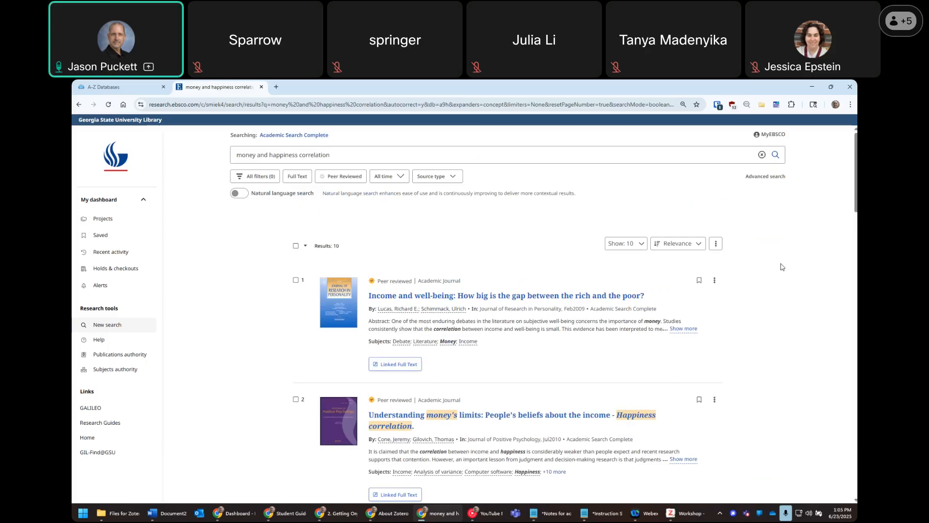
- Save all the articles on the results page to the Workshop collection with the Zotero connector
{"action": "left_click", "coordinate": [762, 105]}
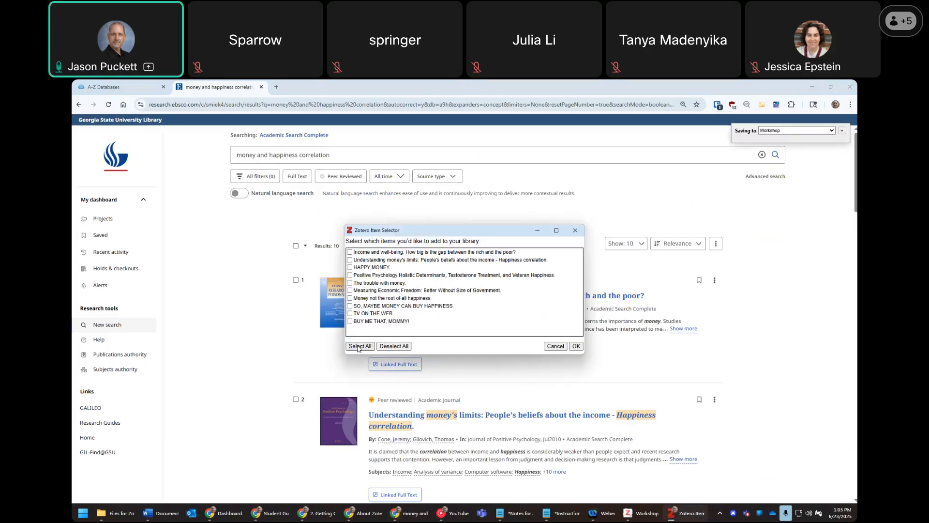
{"action": "left_click", "coordinate": [358, 346]}
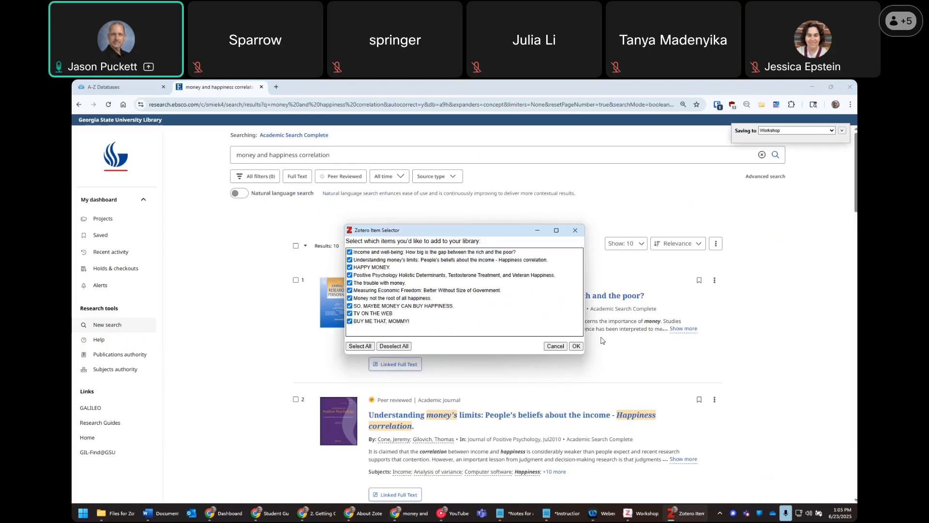
{"action": "left_click", "coordinate": [577, 346]}
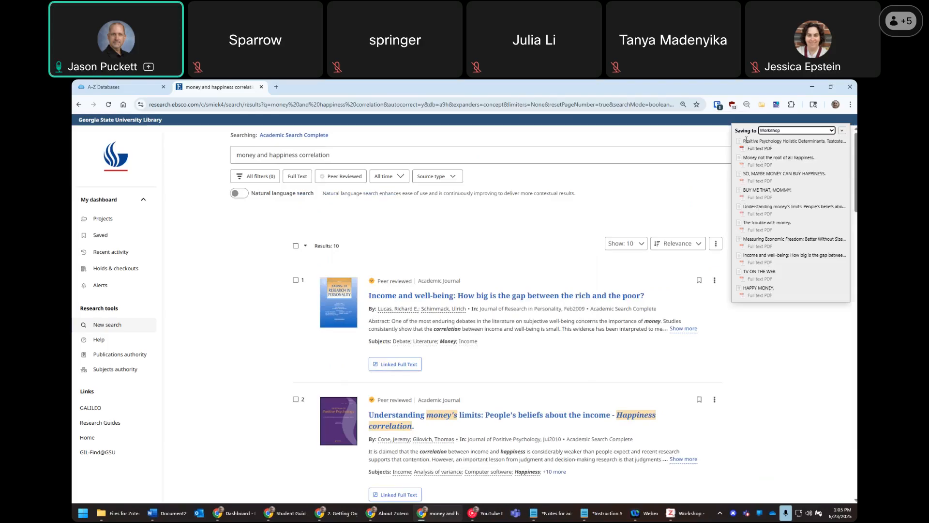
- Switch to Zotero and copy a bibliography of all Workshop items to the clipboard in American Psychological Association (APA) 7th edition style
{"action": "left_click", "coordinate": [688, 514]}
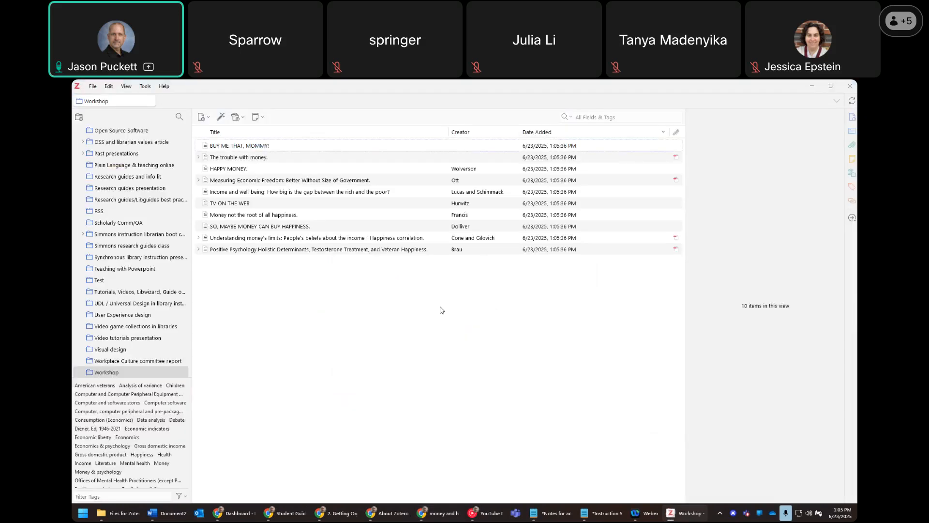
{"action": "key", "text": "ctrl+a"}
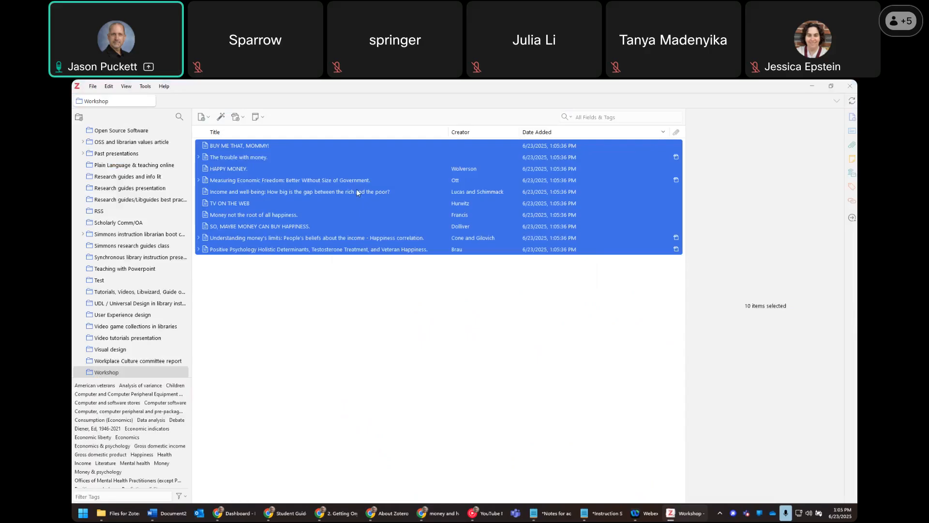
{"action": "right_click", "coordinate": [357, 190]}
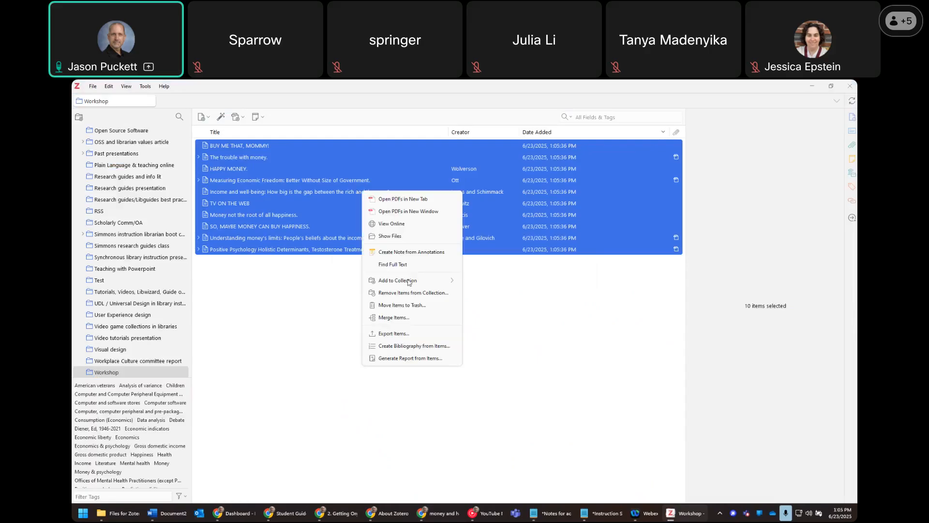
{"action": "left_click", "coordinate": [415, 346]}
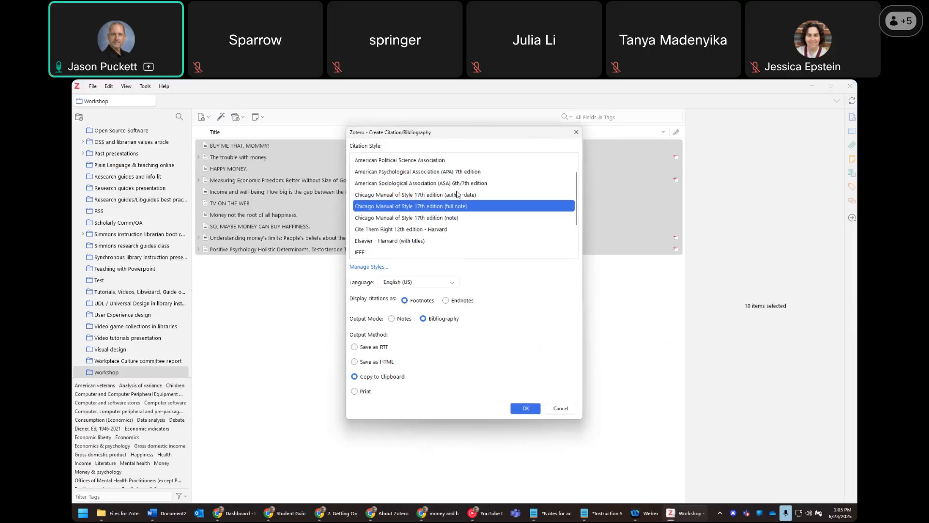
{"action": "left_click", "coordinate": [462, 172]}
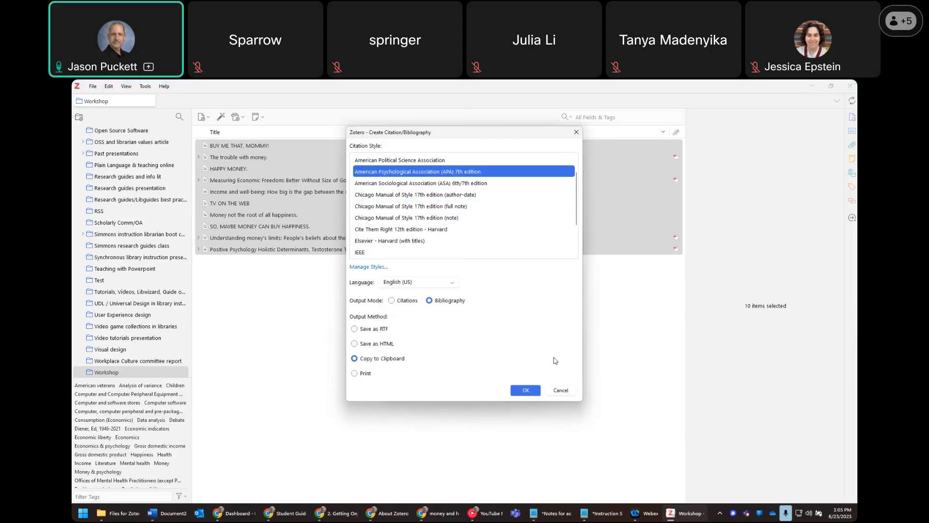
{"action": "left_click", "coordinate": [525, 391]}
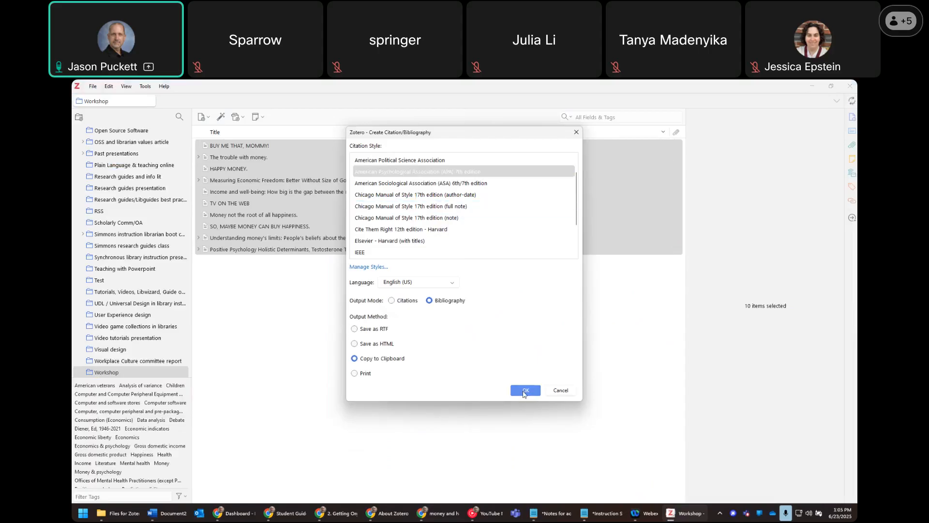
- Switch to Word, paste the bibliography into the blank document, and maximize the window
{"action": "left_click", "coordinate": [169, 513]}
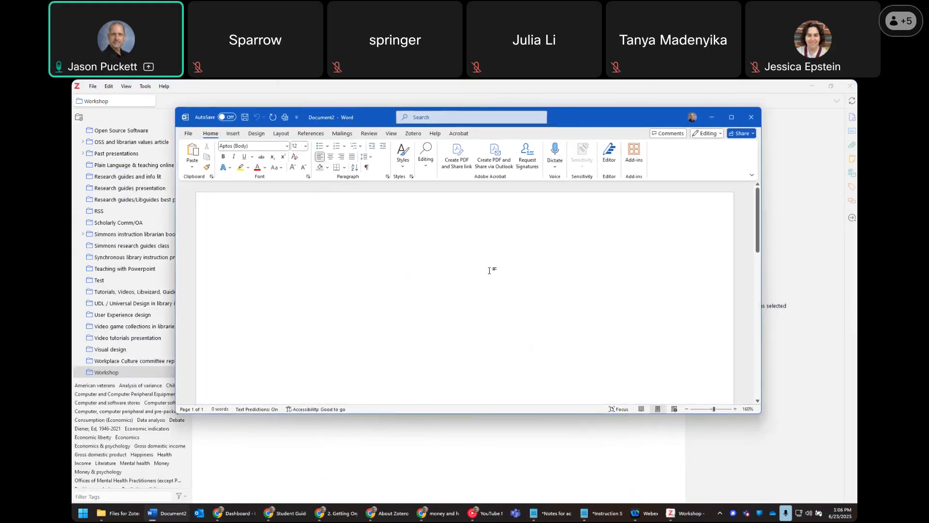
{"action": "key", "text": "ctrl+v"}
{"action": "scroll", "coordinate": [493, 272], "scroll_direction": "down", "scroll_amount": 9, "text": "ctrl"}
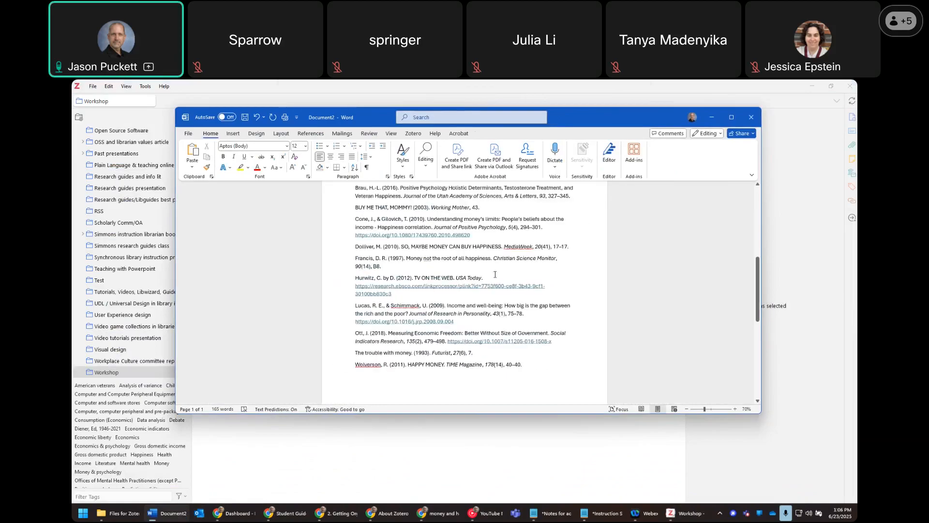
{"action": "left_click", "coordinate": [730, 117]}
{"action": "scroll", "coordinate": [637, 328], "scroll_direction": "up", "scroll_amount": 6, "text": "ctrl"}
{"action": "scroll", "coordinate": [639, 329], "scroll_direction": "up", "scroll_amount": 5}
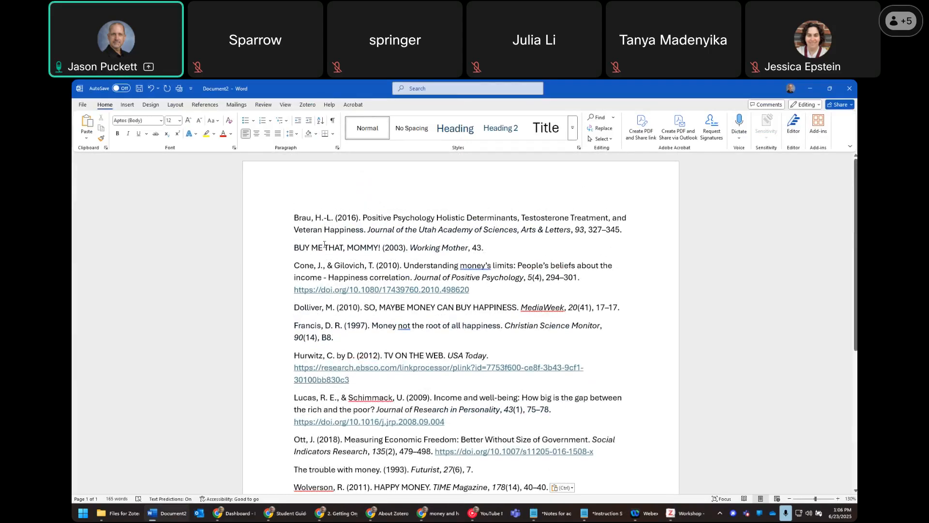
- Examine the formatting of the pasted references, including the "BUY ME THAT, MOMMY!" entry, and minimize the document
{"action": "left_click_drag", "start_coordinate": [290, 247], "coordinate": [379, 248]}
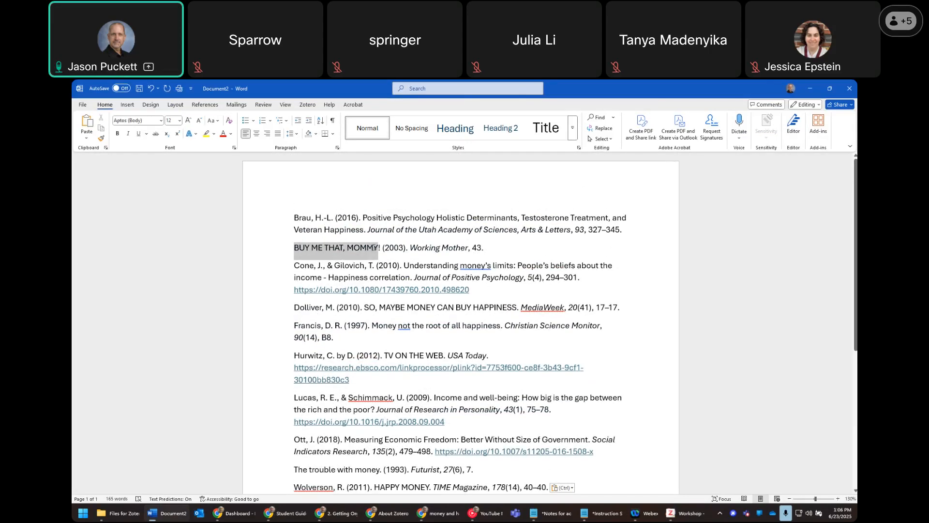
{"action": "left_click", "coordinate": [714, 271]}
{"action": "scroll", "coordinate": [713, 281], "scroll_direction": "down", "scroll_amount": 1}
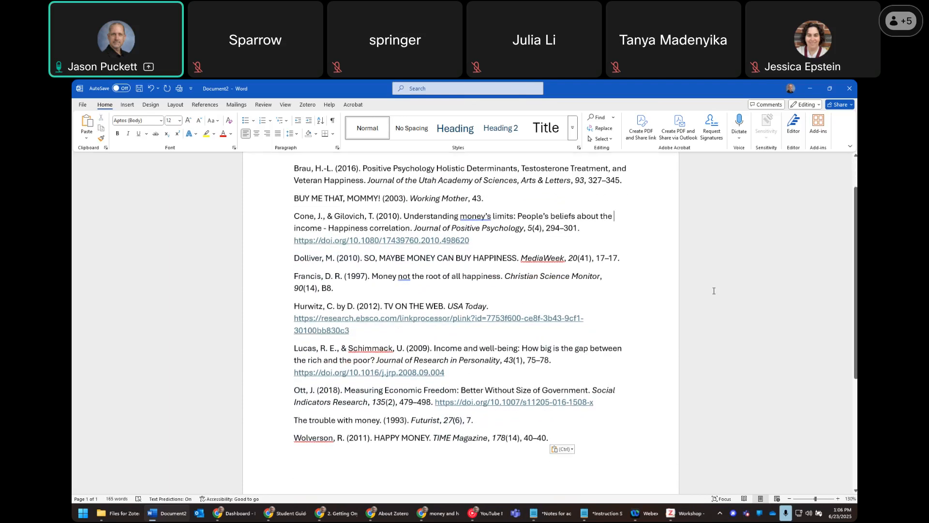
{"action": "scroll", "coordinate": [713, 290], "scroll_direction": "down", "scroll_amount": 2}
{"action": "scroll", "coordinate": [714, 292], "scroll_direction": "up", "scroll_amount": 2}
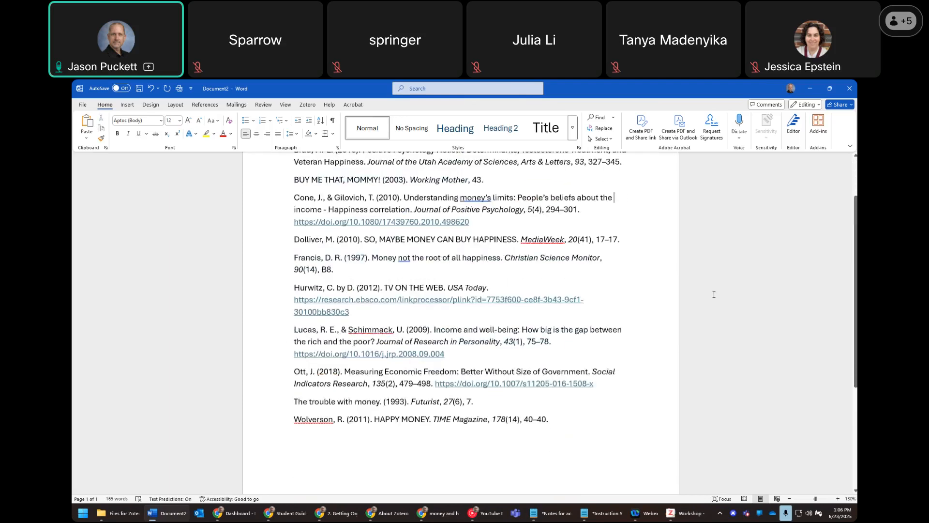
{"action": "scroll", "coordinate": [713, 294], "scroll_direction": "up", "scroll_amount": 1}
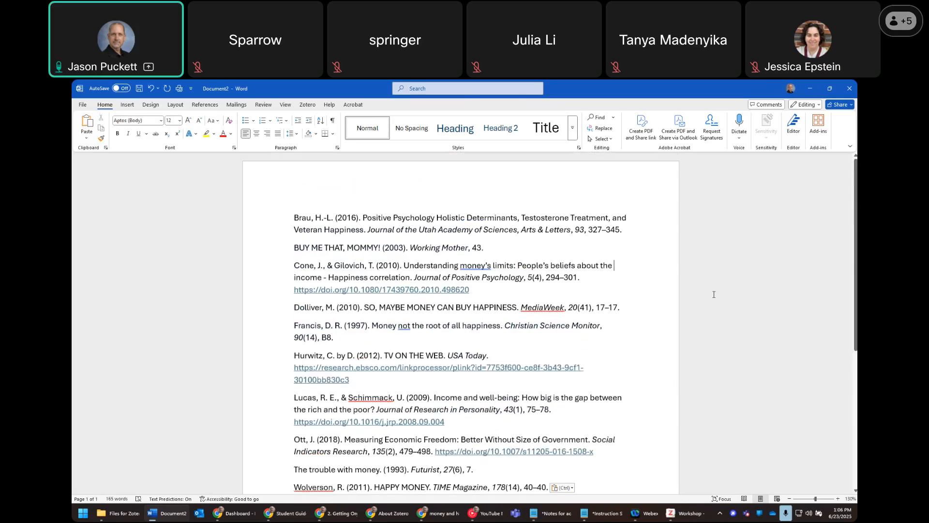
{"action": "left_click", "coordinate": [813, 88]}
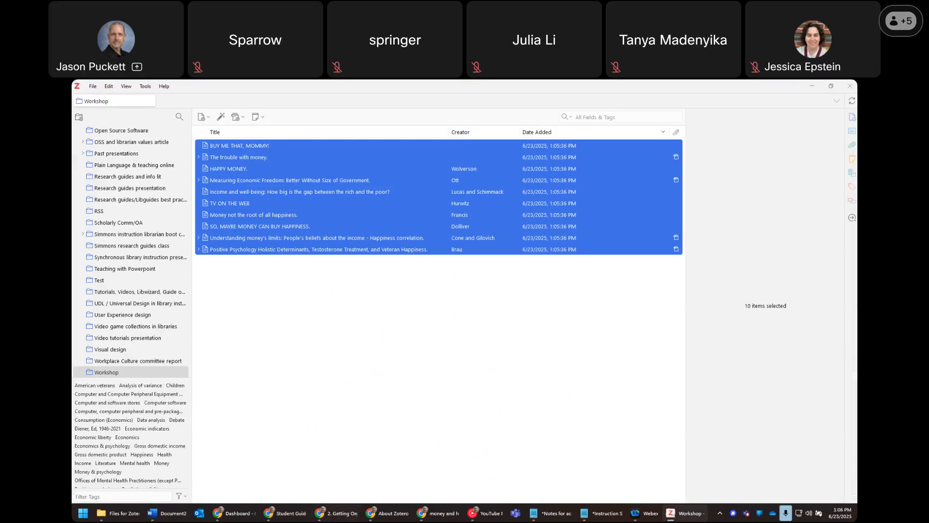
- Switch to the browser window with the Zotero guide, open the download page on zotero.org, and select its web address
{"action": "mouse_move", "coordinate": [337, 514]}
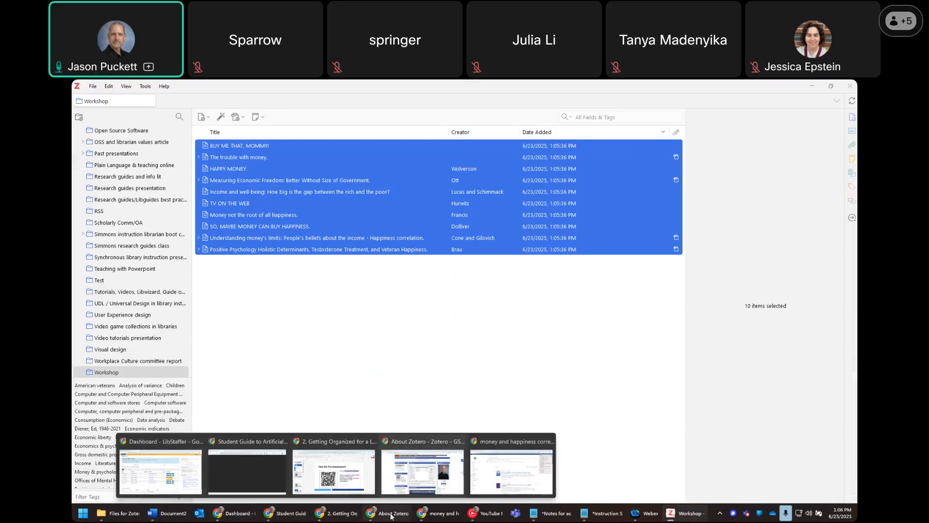
{"action": "left_click", "coordinate": [391, 516]}
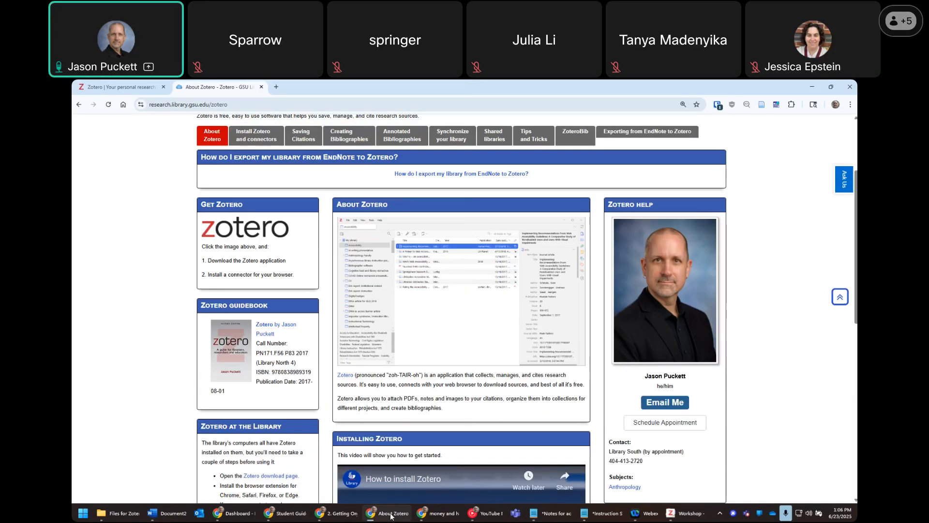
{"action": "left_click", "coordinate": [139, 89]}
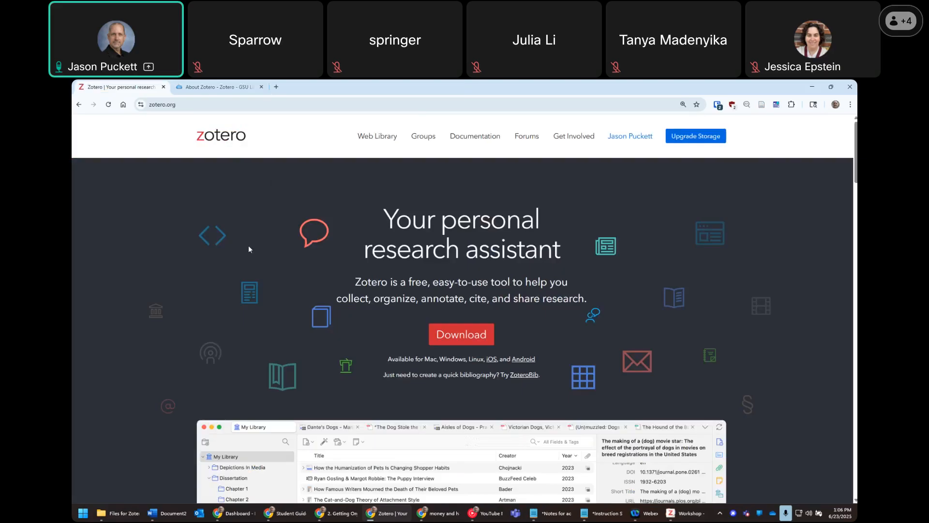
{"action": "left_click", "coordinate": [482, 334]}
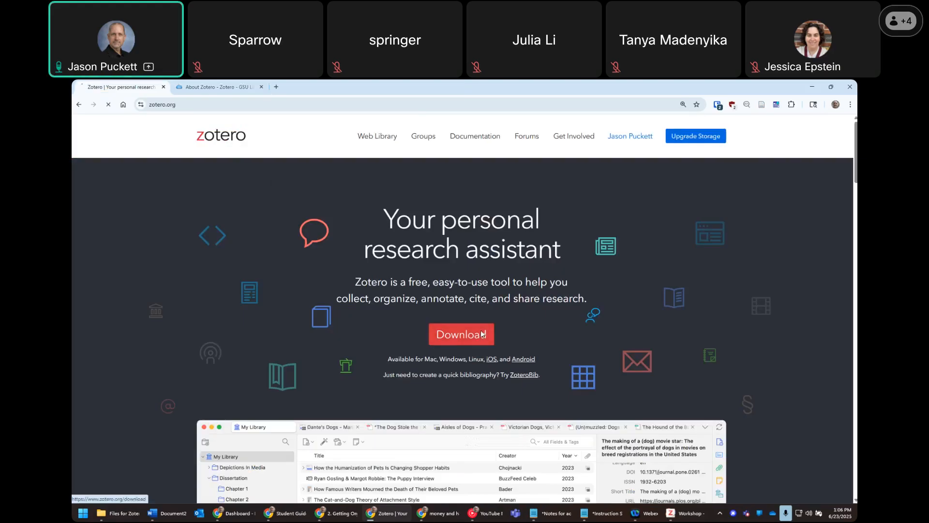
{"action": "left_click", "coordinate": [286, 103]}
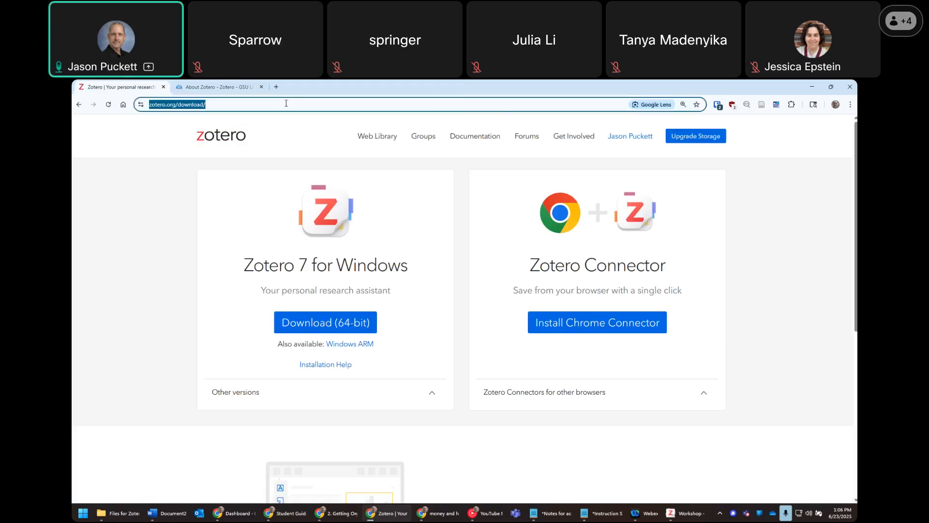
- Copy the web address zotero.org/download/, switch to the Webex meeting window, and return to the browser
{"action": "right_click", "coordinate": [289, 105]}
{"action": "left_click", "coordinate": [326, 182]}
{"action": "key", "text": "alt+Tab"}
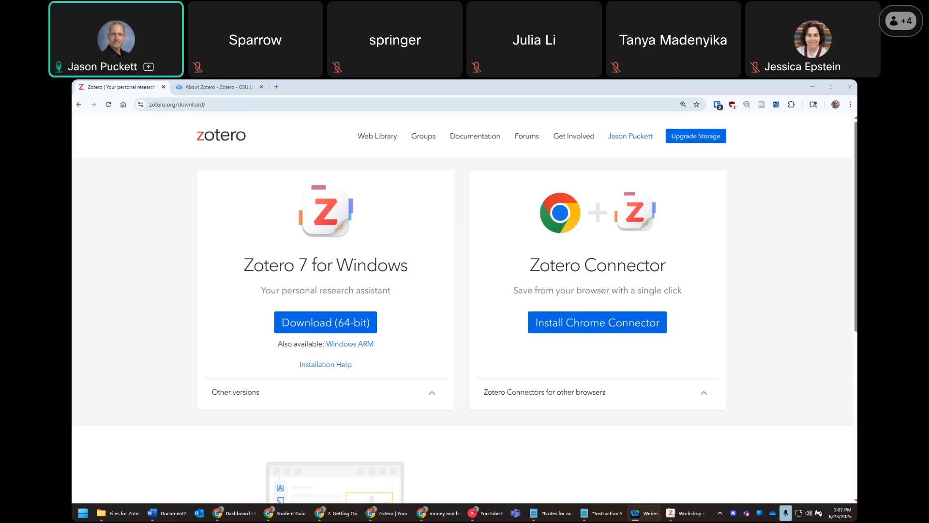
{"action": "left_click", "coordinate": [171, 271]}
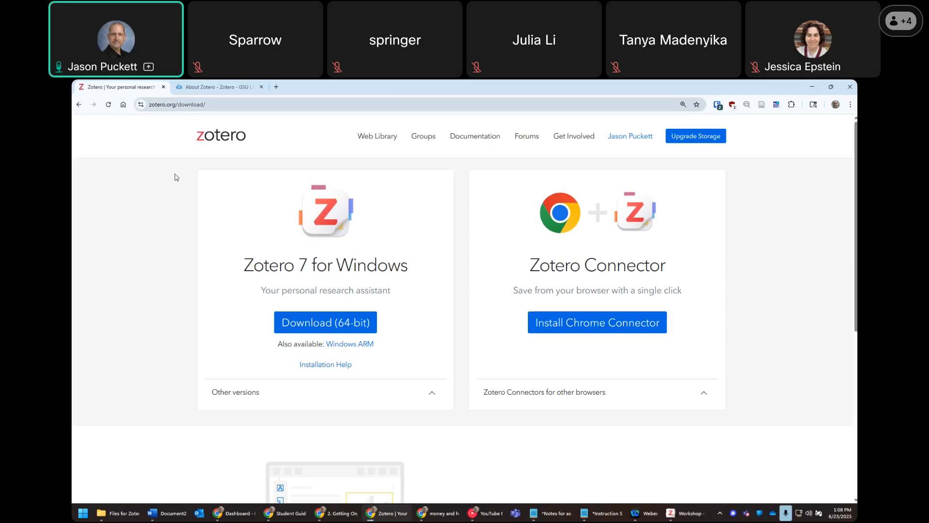
- Open the Zotero home page, go from there to the download page, and highlight the "Zotero 7 for Windows" heading
{"action": "left_click", "coordinate": [220, 140]}
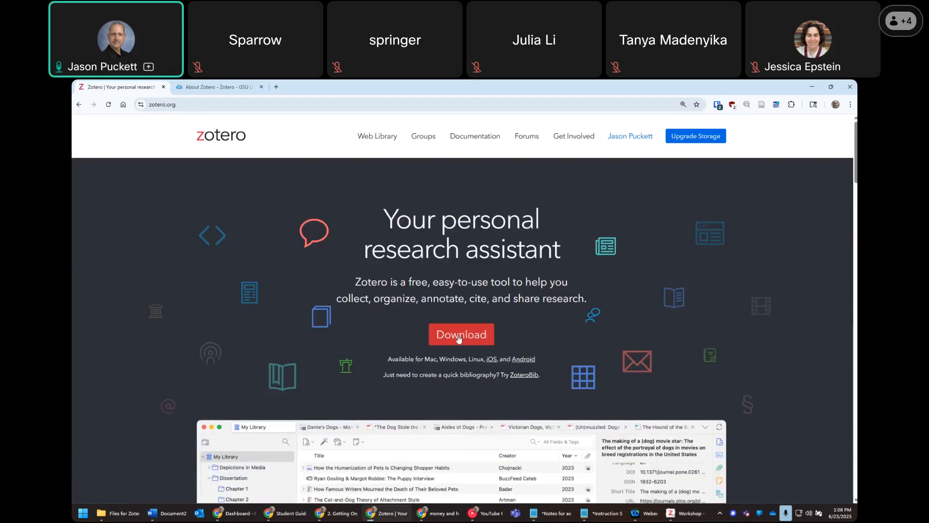
{"action": "left_click", "coordinate": [443, 335]}
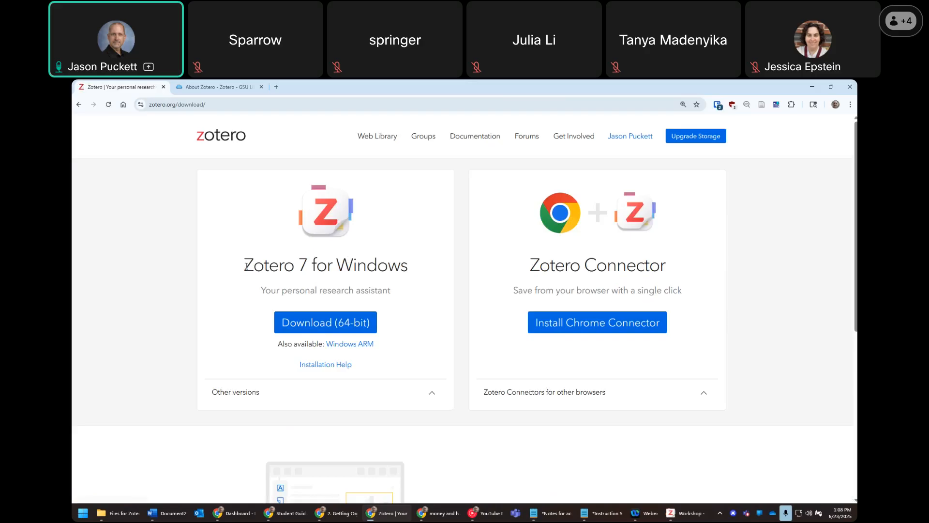
{"action": "left_click_drag", "start_coordinate": [246, 265], "coordinate": [418, 271]}
{"action": "left_click", "coordinate": [420, 272]}
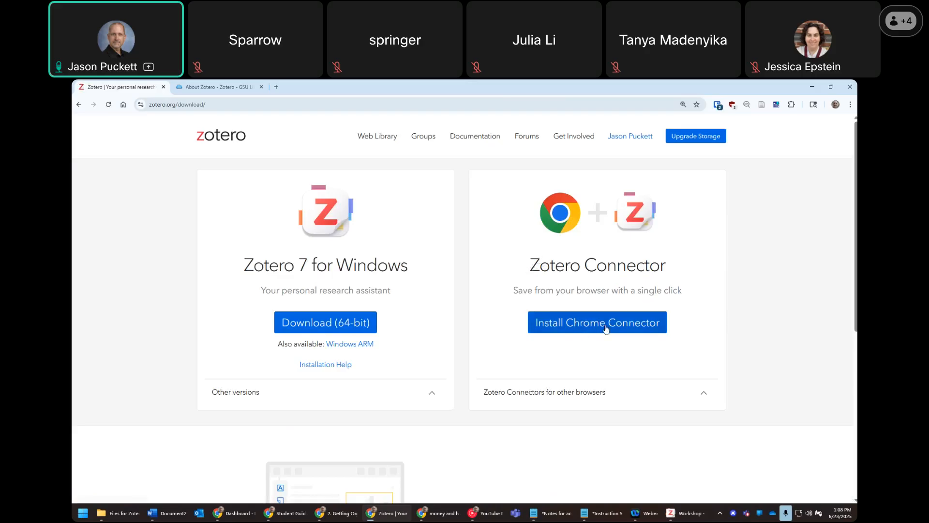
{"action": "left_click_drag", "start_coordinate": [338, 264], "coordinate": [411, 266]}
{"action": "left_click", "coordinate": [411, 266]}
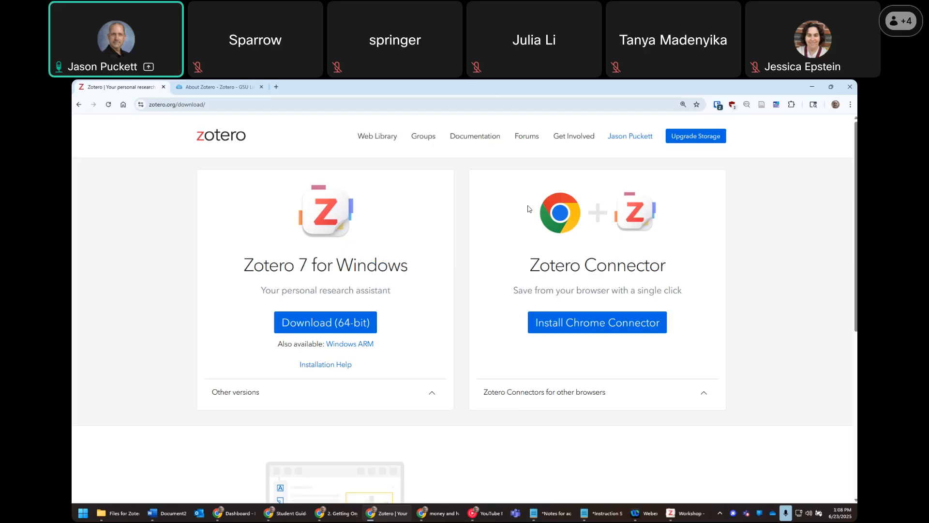
- Expand the other Zotero versions, review the download options for each operating system, and collapse the section
{"action": "left_click", "coordinate": [433, 394]}
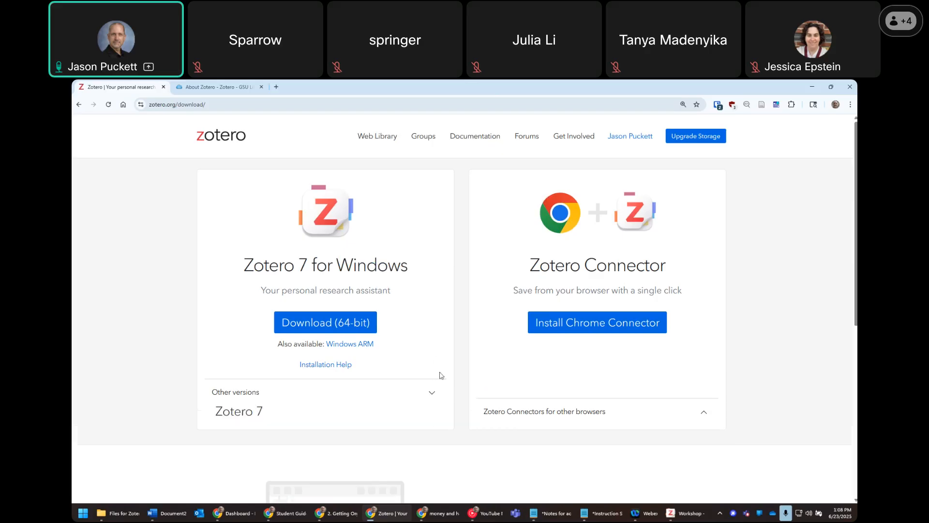
{"action": "scroll", "coordinate": [387, 339], "scroll_direction": "down", "scroll_amount": 3}
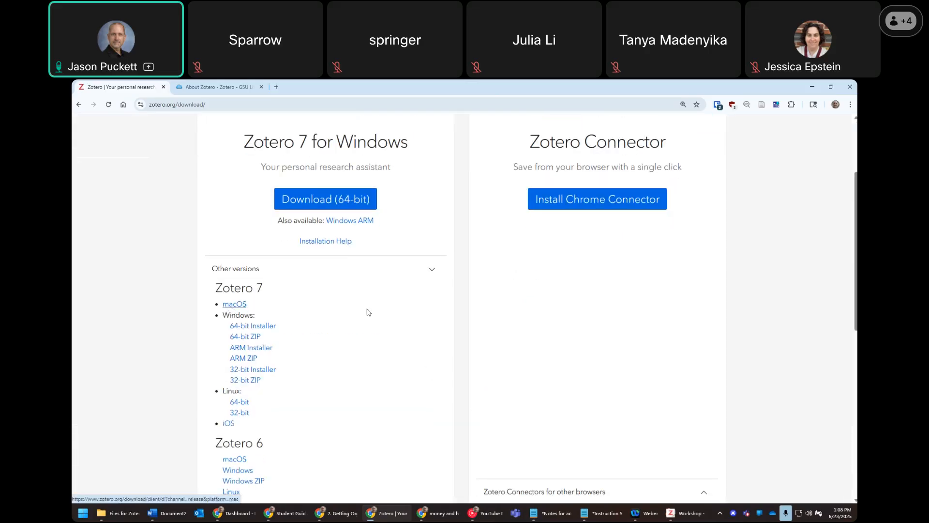
{"action": "scroll", "coordinate": [369, 312], "scroll_direction": "down", "scroll_amount": 3}
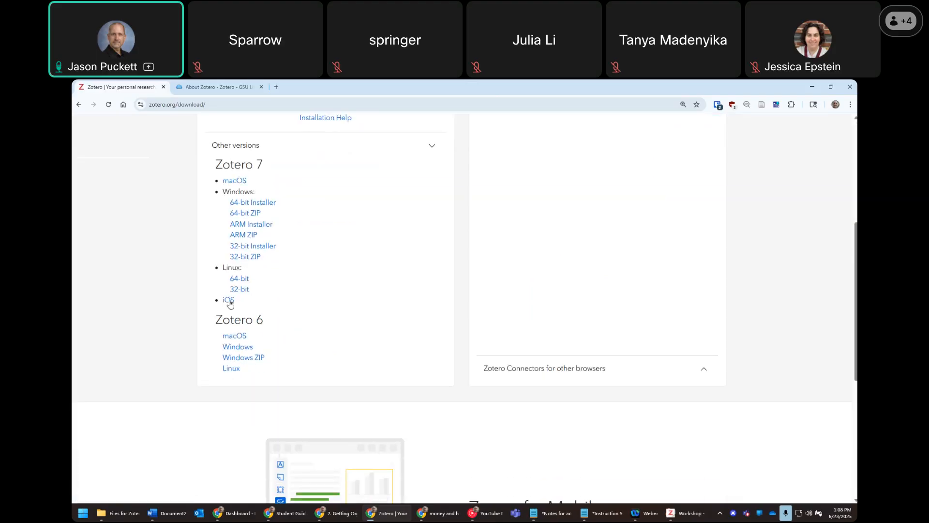
{"action": "scroll", "coordinate": [307, 311], "scroll_direction": "up", "scroll_amount": 2}
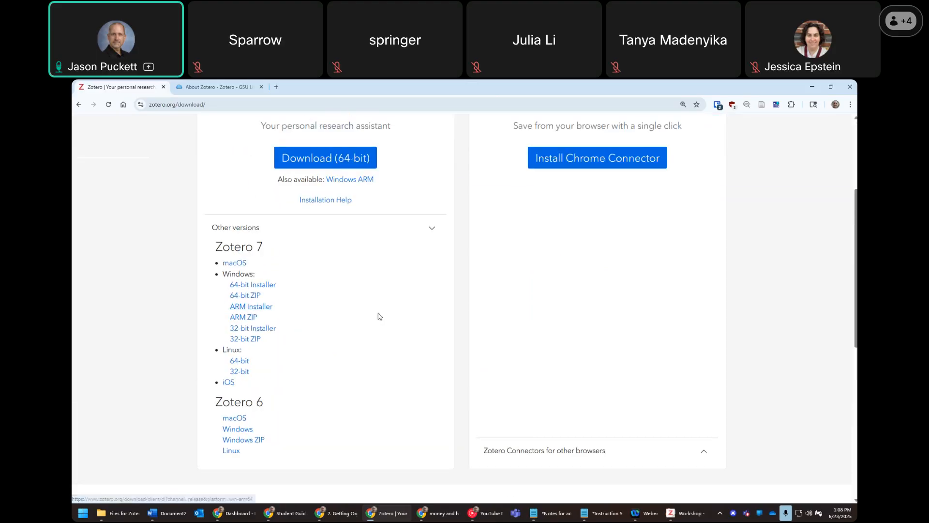
{"action": "scroll", "coordinate": [380, 316], "scroll_direction": "up", "scroll_amount": 4}
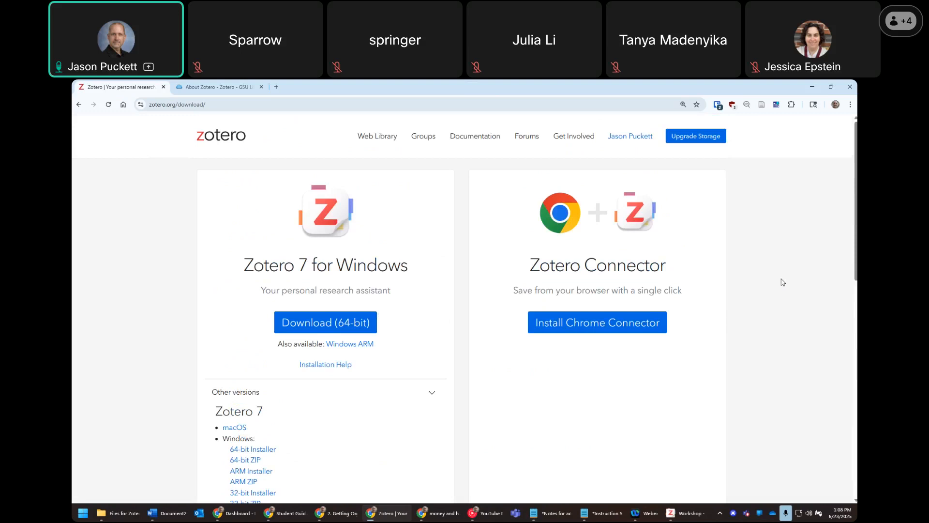
{"action": "left_click", "coordinate": [432, 393]}
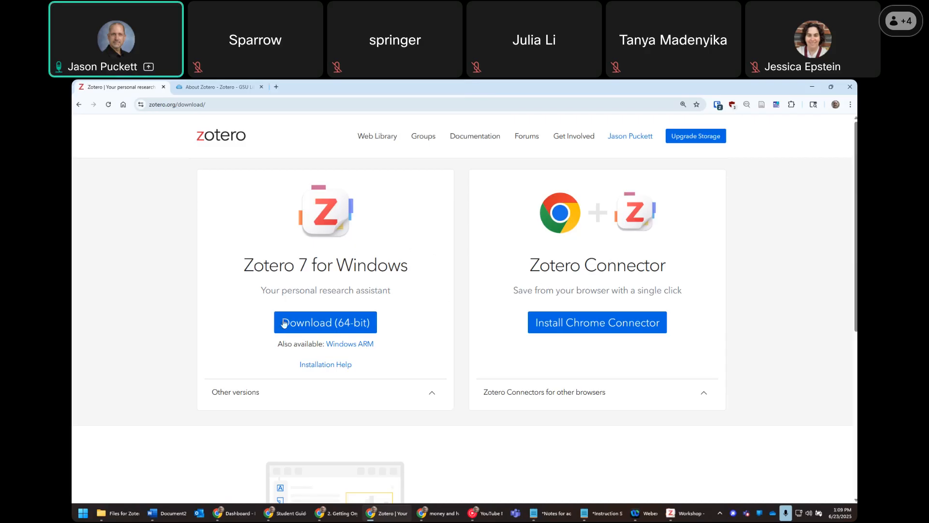
- Download the 64-bit Zotero 7 for Windows installer and save it in Downloads as Zotero-7.0.16_x64_setup.exe
{"action": "left_click_drag", "start_coordinate": [246, 264], "coordinate": [425, 273]}
{"action": "left_click", "coordinate": [246, 266]}
{"action": "left_click_drag", "start_coordinate": [246, 266], "coordinate": [417, 270]}
{"action": "left_click", "coordinate": [418, 270]}
{"action": "left_click", "coordinate": [308, 327]}
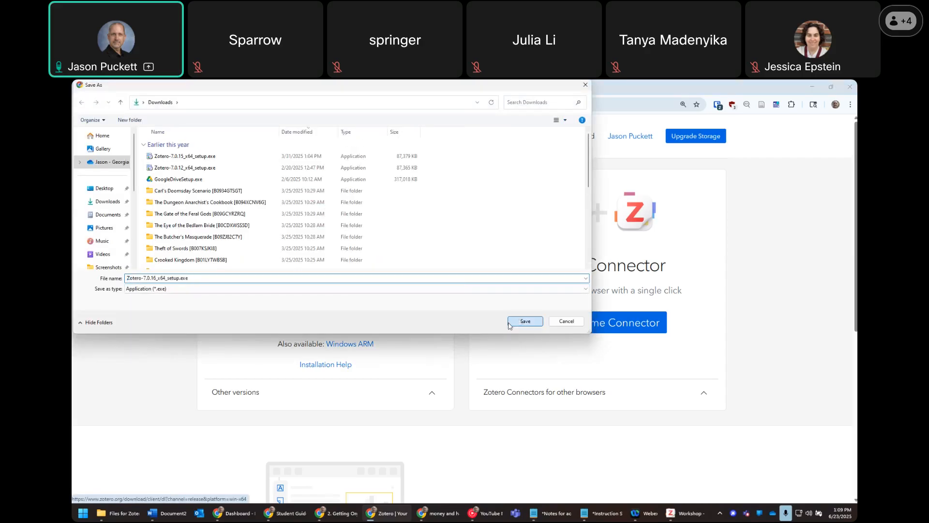
{"action": "left_click", "coordinate": [525, 322]}
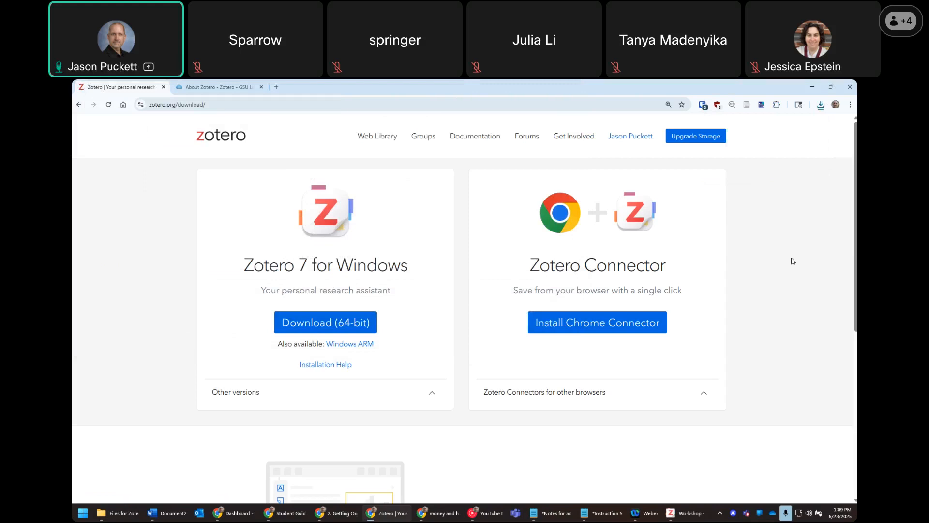
- Expand the Zotero Connectors for other browsers, review the Firefox, Edge and Safari options, and collapse the section
{"action": "left_click", "coordinate": [705, 395]}
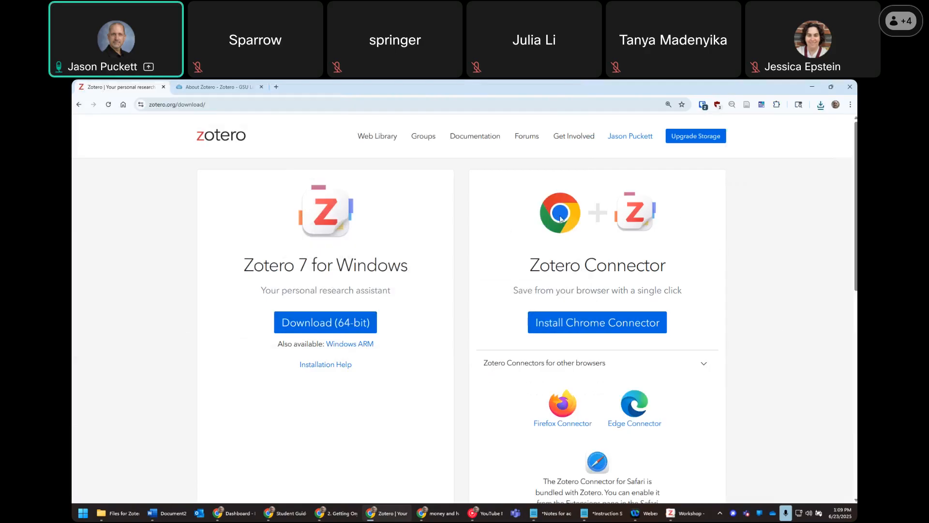
{"action": "scroll", "coordinate": [764, 265], "scroll_direction": "down", "scroll_amount": 1}
{"action": "scroll", "coordinate": [764, 265], "scroll_direction": "down", "scroll_amount": 3}
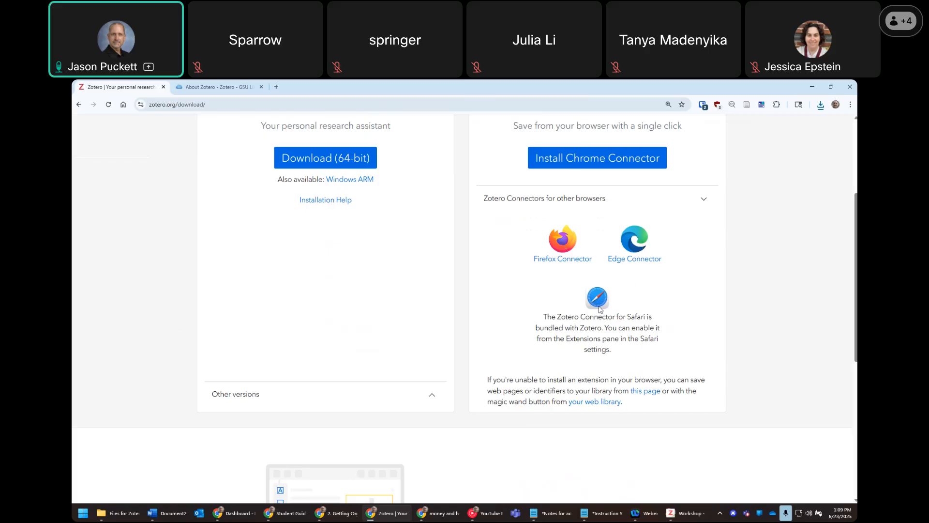
{"action": "scroll", "coordinate": [751, 350], "scroll_direction": "up", "scroll_amount": 3}
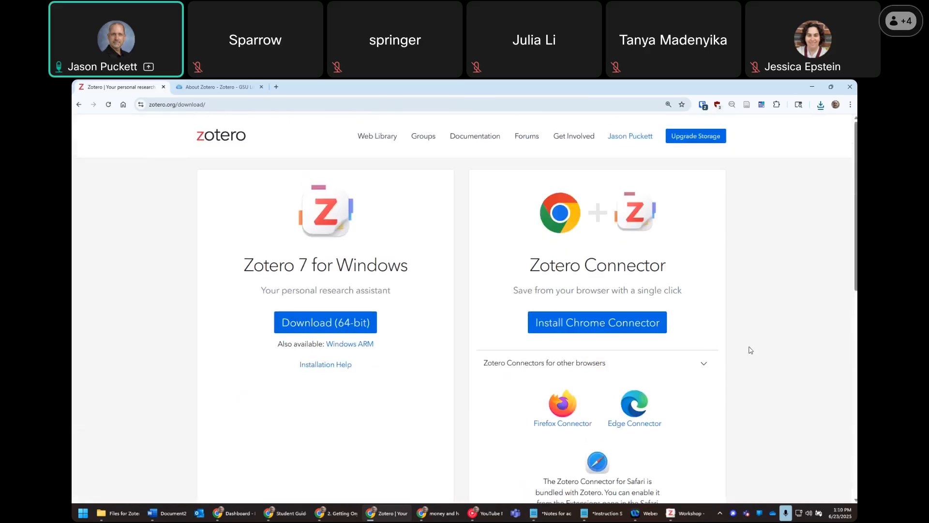
{"action": "left_click", "coordinate": [703, 365]}
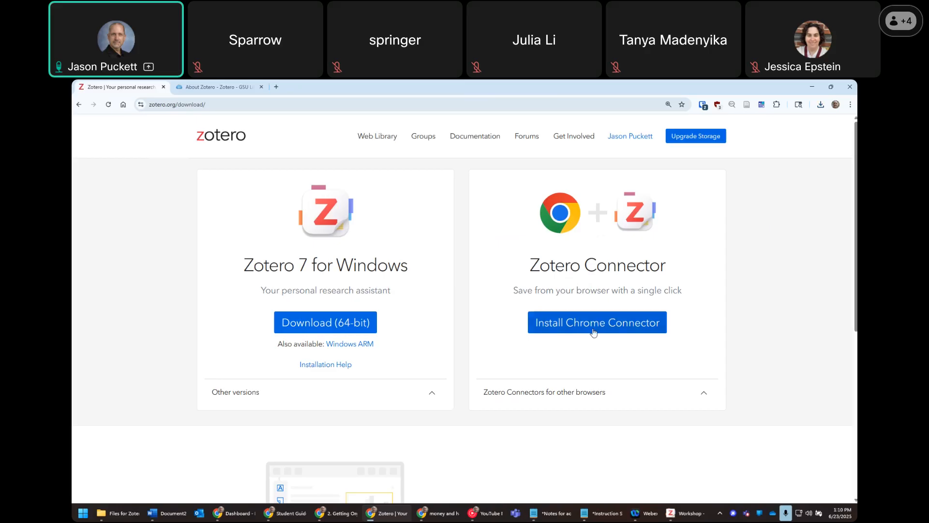
- Remove the installed Zotero Connector extension from Chrome
{"action": "right_click", "coordinate": [747, 105]}
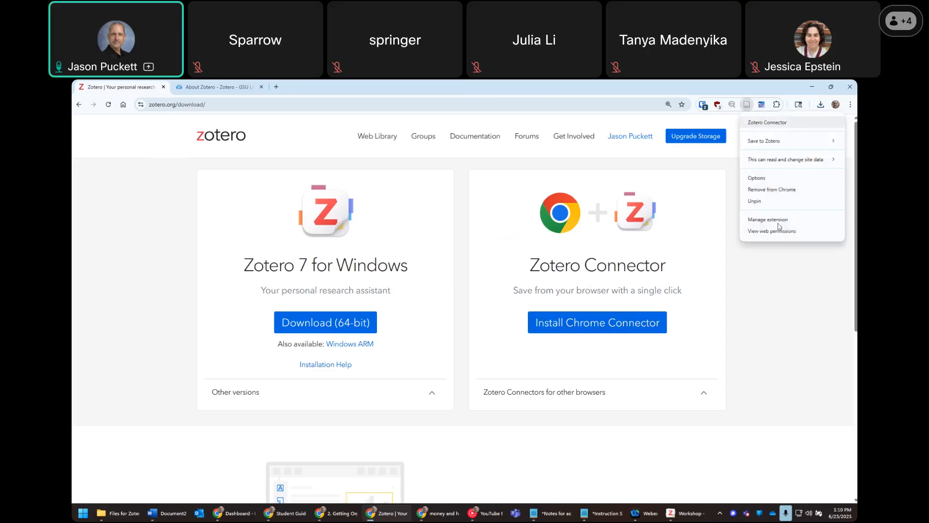
{"action": "left_click", "coordinate": [780, 190]}
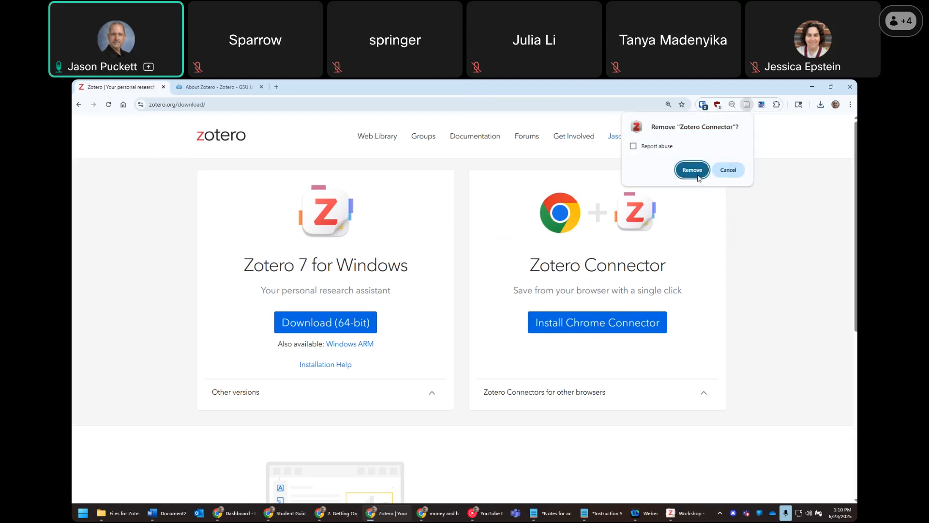
{"action": "left_click", "coordinate": [692, 168]}
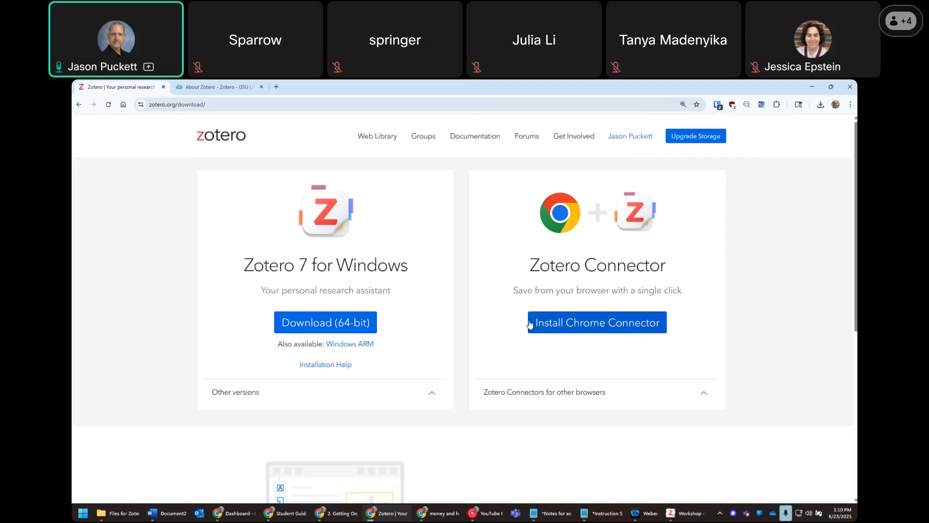
- Install the Zotero Connector extension from the Chrome Web Store, approving its permissions
{"action": "left_click", "coordinate": [549, 328]}
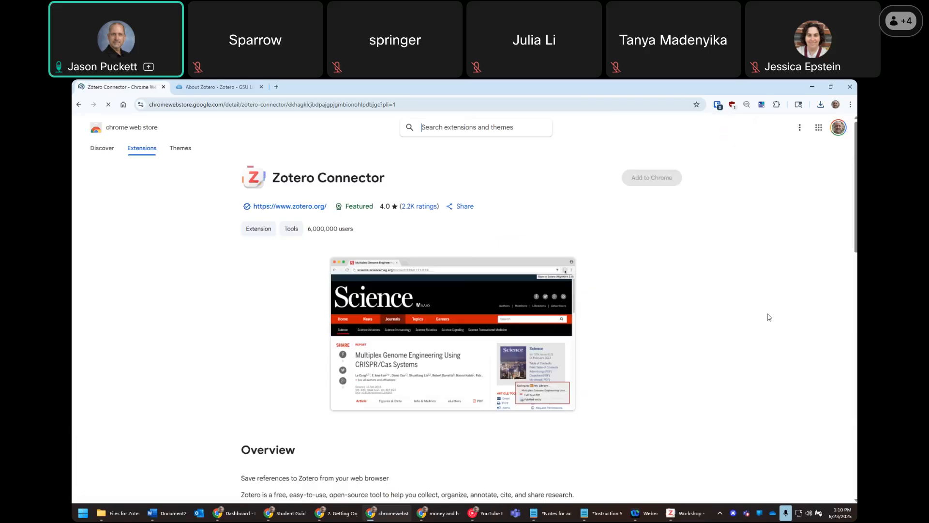
{"action": "left_click", "coordinate": [644, 189]}
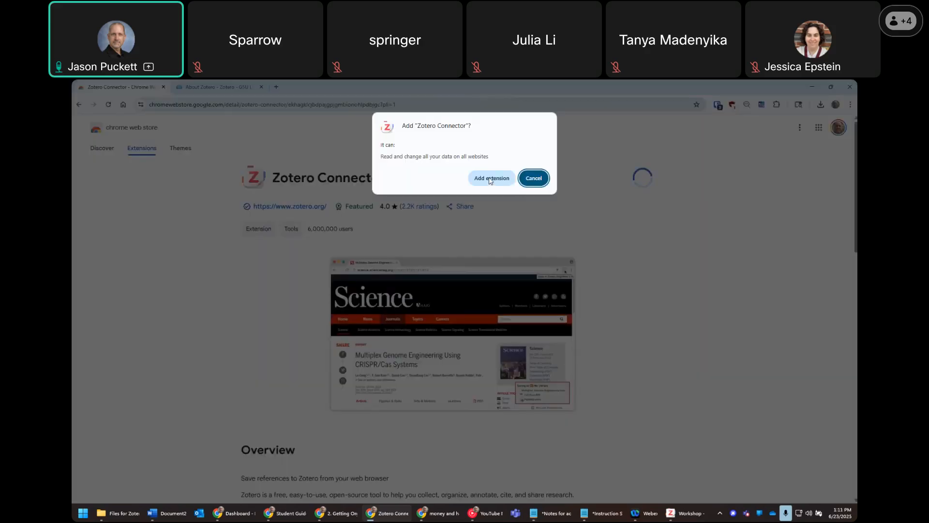
{"action": "left_click", "coordinate": [490, 180]}
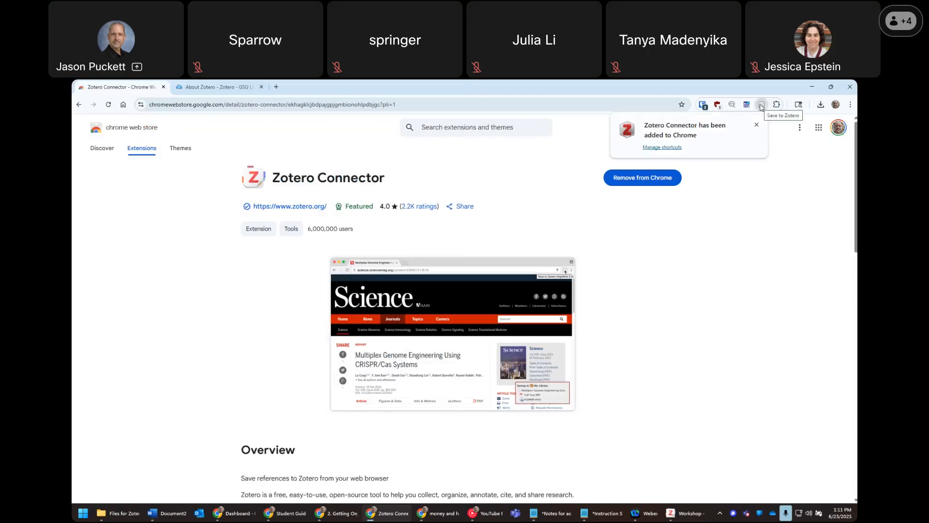
- Pin the Zotero Connector extension in Chrome and unpin the four other extensions beside it
{"action": "right_click", "coordinate": [762, 106]}
{"action": "left_click", "coordinate": [773, 185]}
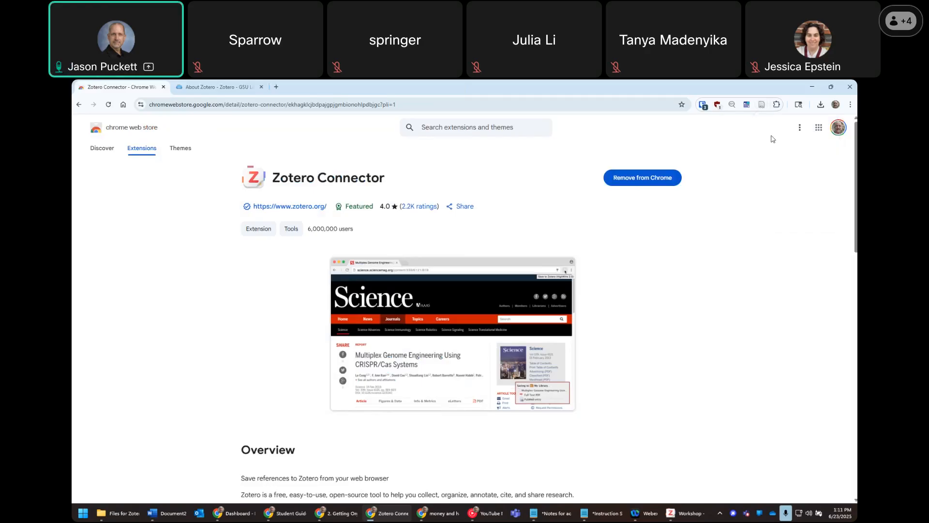
{"action": "right_click", "coordinate": [747, 106]}
{"action": "left_click", "coordinate": [751, 176]}
{"action": "right_click", "coordinate": [747, 106]}
{"action": "left_click", "coordinate": [754, 174]}
{"action": "right_click", "coordinate": [747, 106]}
{"action": "left_click", "coordinate": [755, 182]}
{"action": "right_click", "coordinate": [748, 105]}
{"action": "left_click", "coordinate": [756, 189]}
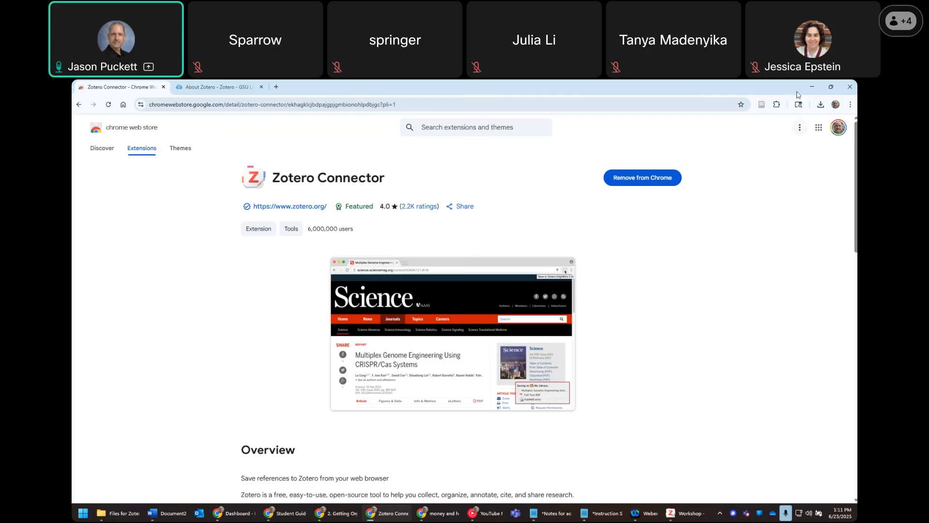
- Switch to Zotero, select the article "SO, MAYBE MONEY CAN BUY HAPPINESS.", and look through the collections up to My Library
{"action": "mouse_move", "coordinate": [683, 518]}
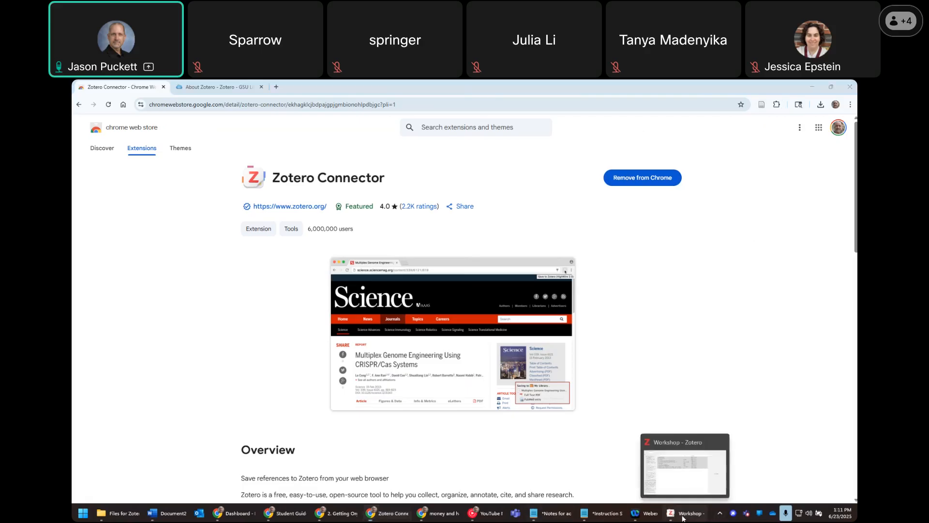
{"action": "left_click", "coordinate": [684, 498]}
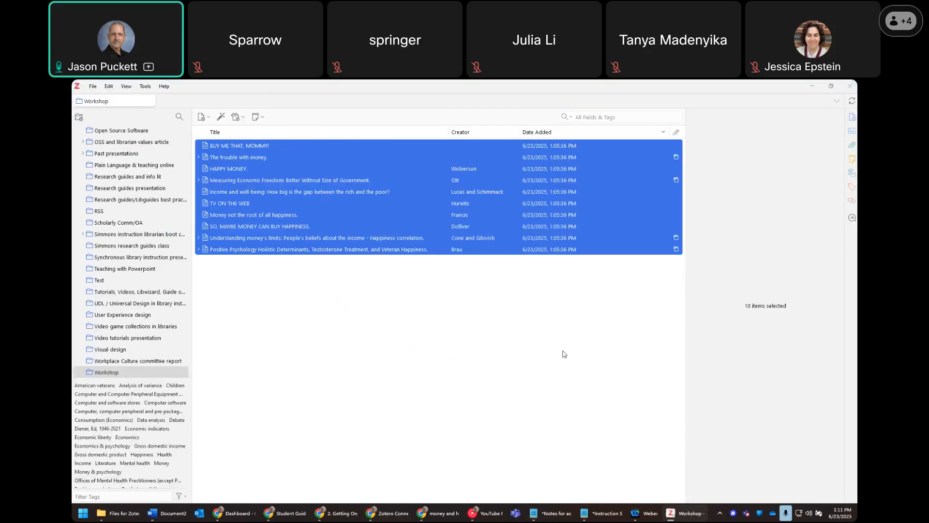
{"action": "left_click", "coordinate": [440, 225]}
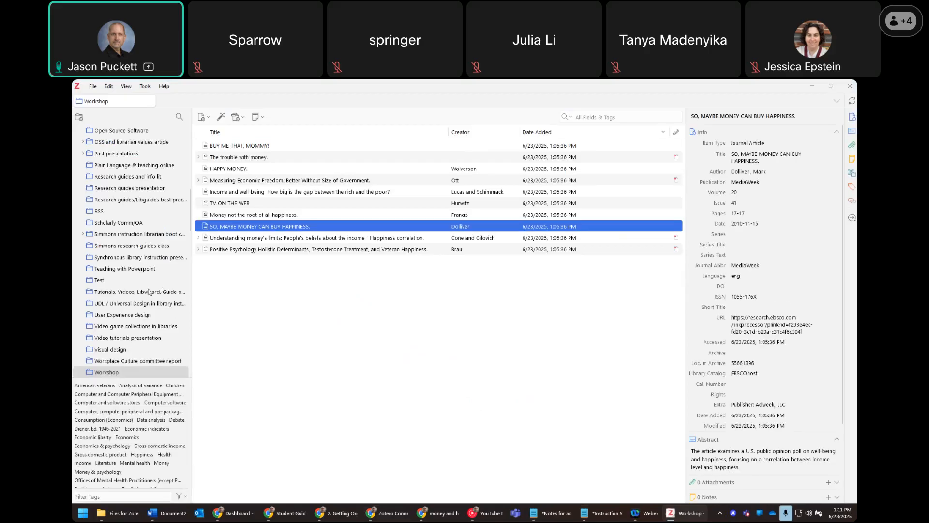
{"action": "scroll", "coordinate": [144, 250], "scroll_direction": "up", "scroll_amount": 10}
{"action": "scroll", "coordinate": [144, 250], "scroll_direction": "up", "scroll_amount": 2}
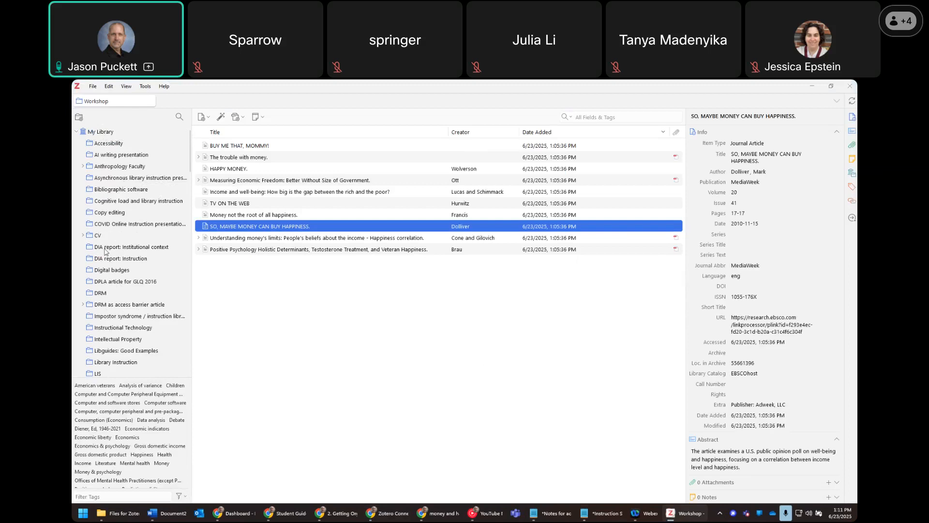
- Show all items in My Library, browse through the older entries, and return to the most recently added ones
{"action": "left_click", "coordinate": [107, 133]}
{"action": "scroll", "coordinate": [505, 261], "scroll_direction": "down", "scroll_amount": 10}
{"action": "scroll", "coordinate": [505, 261], "scroll_direction": "down", "scroll_amount": 15}
{"action": "scroll", "coordinate": [505, 266], "scroll_direction": "down", "scroll_amount": 15}
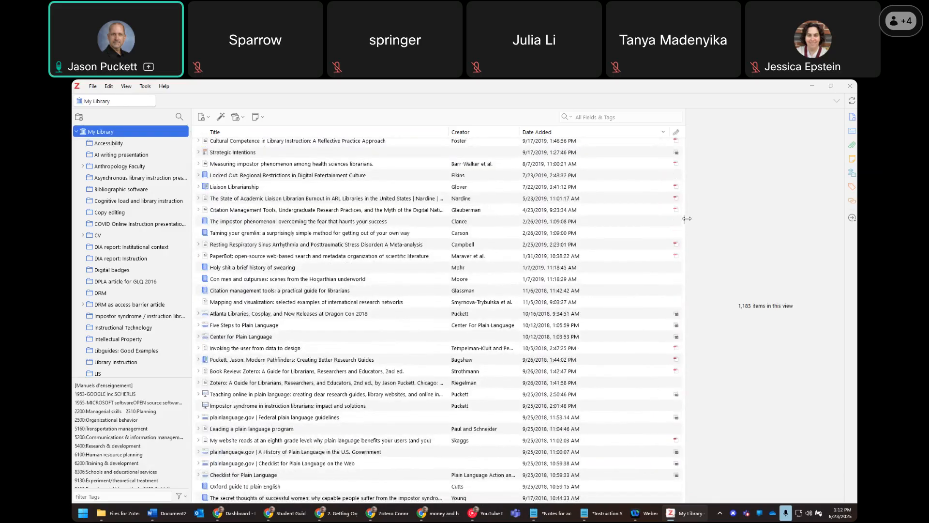
{"action": "left_click_drag", "start_coordinate": [683, 220], "coordinate": [687, 142]}
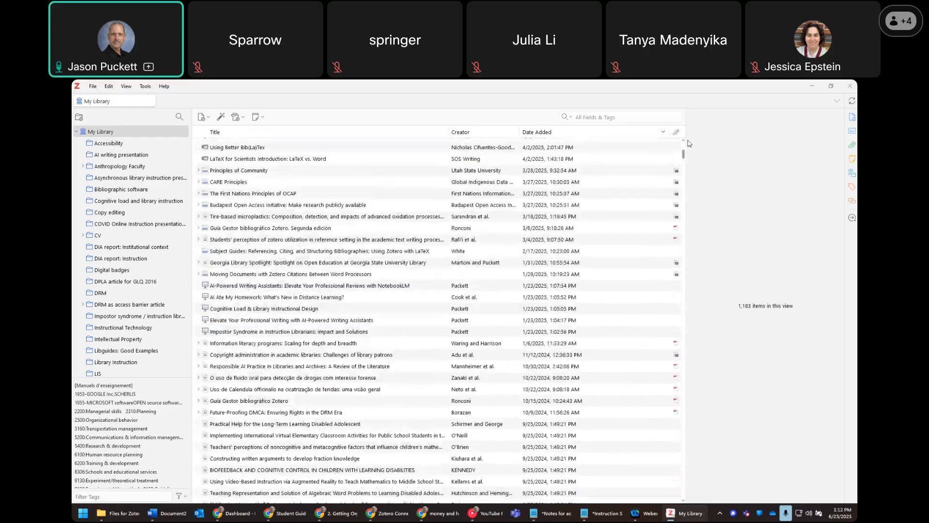
{"action": "left_click", "coordinate": [81, 133]}
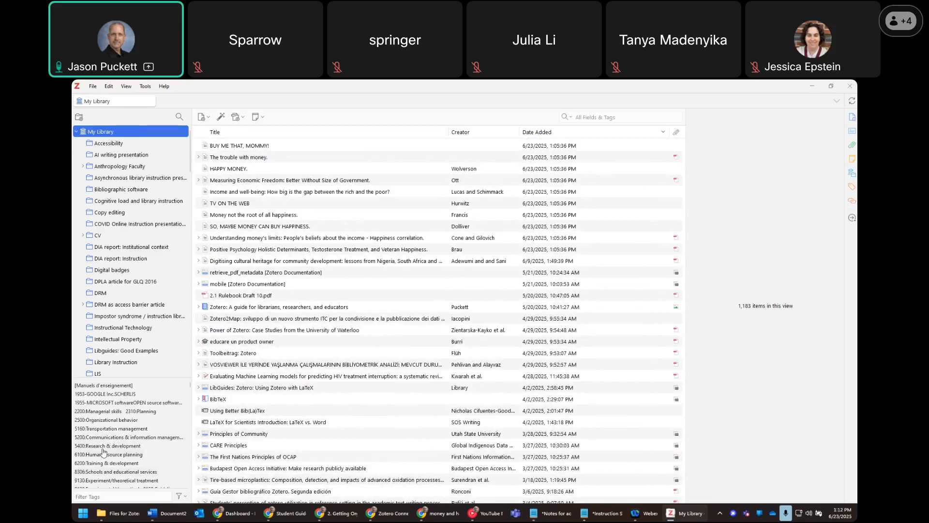
- Select the article "Understanding money's limits" and look through the library's list of tags
{"action": "left_click", "coordinate": [282, 239]}
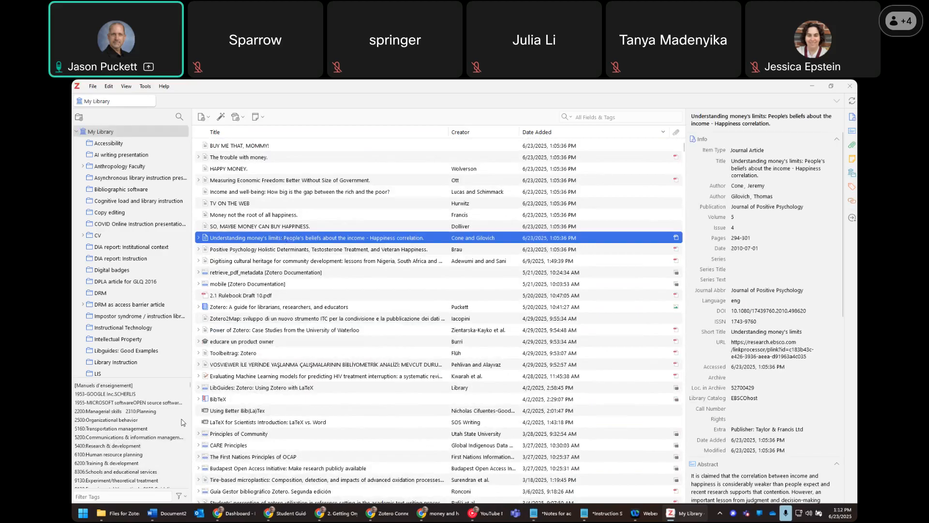
{"action": "scroll", "coordinate": [123, 434], "scroll_direction": "down", "scroll_amount": 1}
{"action": "scroll", "coordinate": [124, 434], "scroll_direction": "down", "scroll_amount": 5}
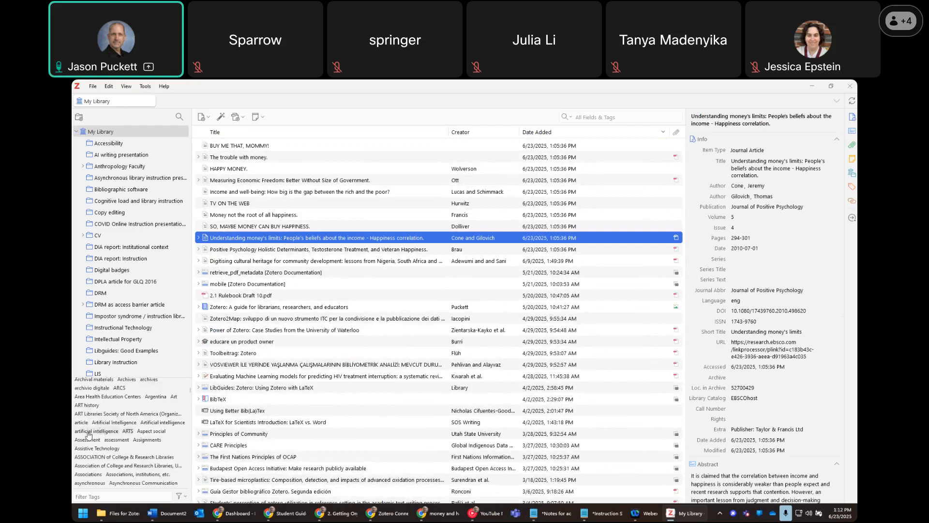
- Select several items in My Library to examine their item types and details, ending with "Zotero: A guide for librarians, researchers, and educators"
{"action": "left_click", "coordinate": [309, 307]}
{"action": "left_click", "coordinate": [307, 399]}
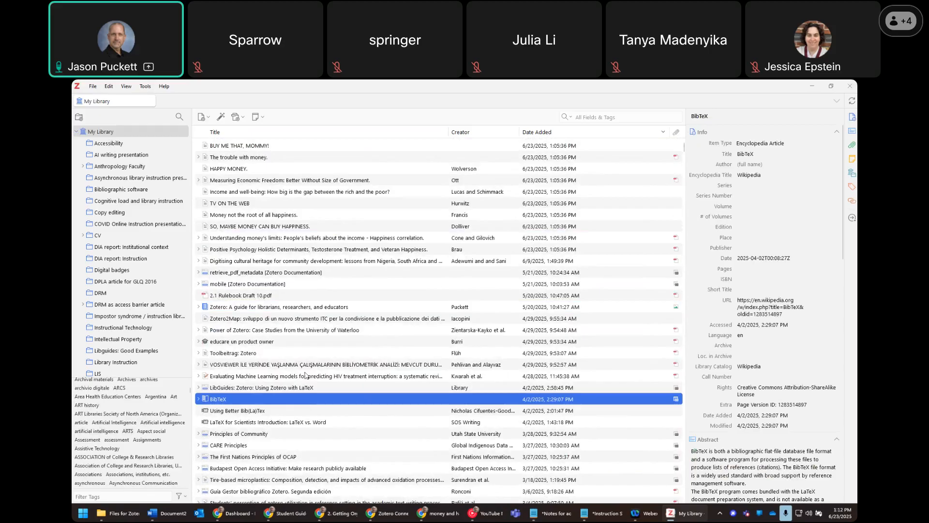
{"action": "left_click", "coordinate": [307, 376]}
{"action": "left_click", "coordinate": [308, 353]}
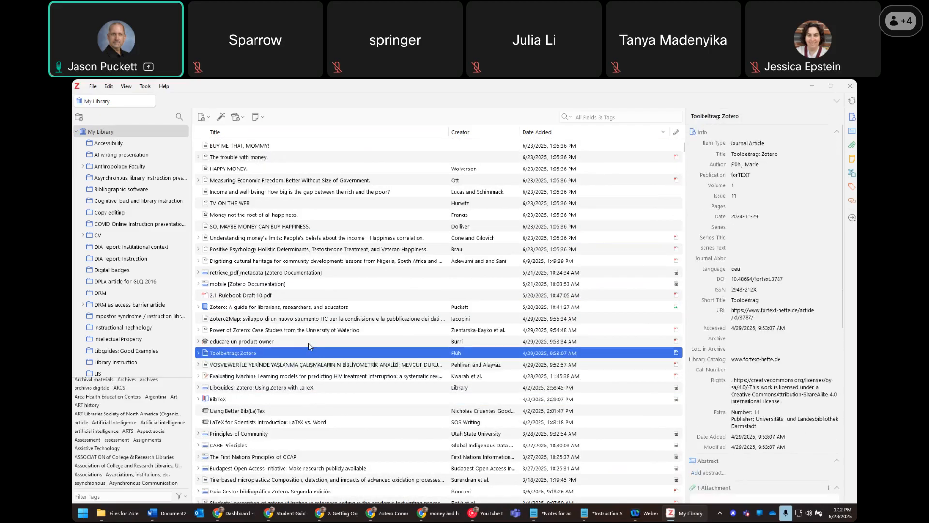
{"action": "left_click", "coordinate": [305, 366]}
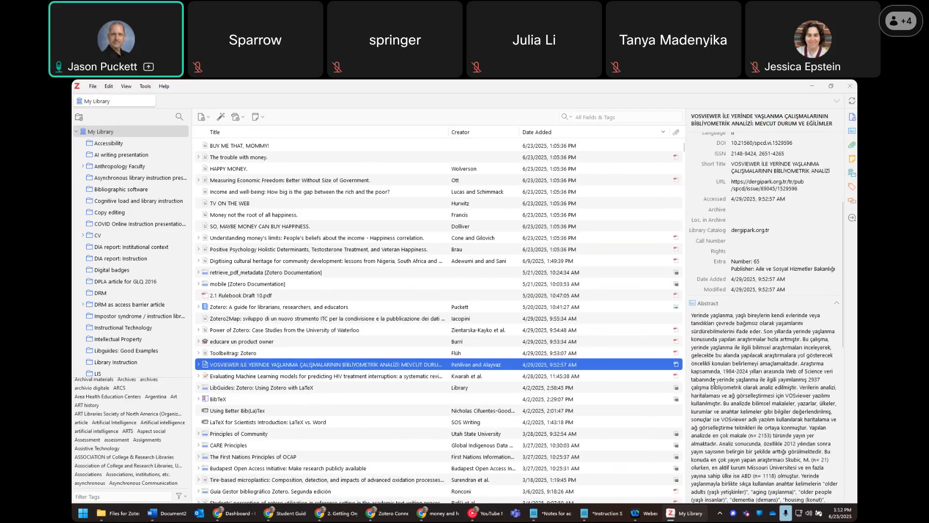
{"action": "left_click", "coordinate": [295, 352]}
{"action": "left_click", "coordinate": [298, 341]}
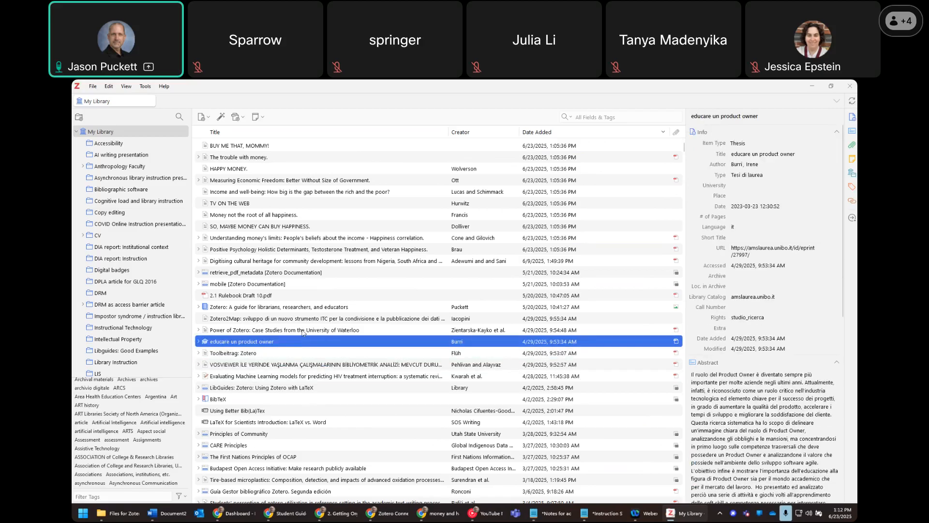
{"action": "left_click", "coordinate": [303, 332]}
{"action": "left_click", "coordinate": [311, 320]}
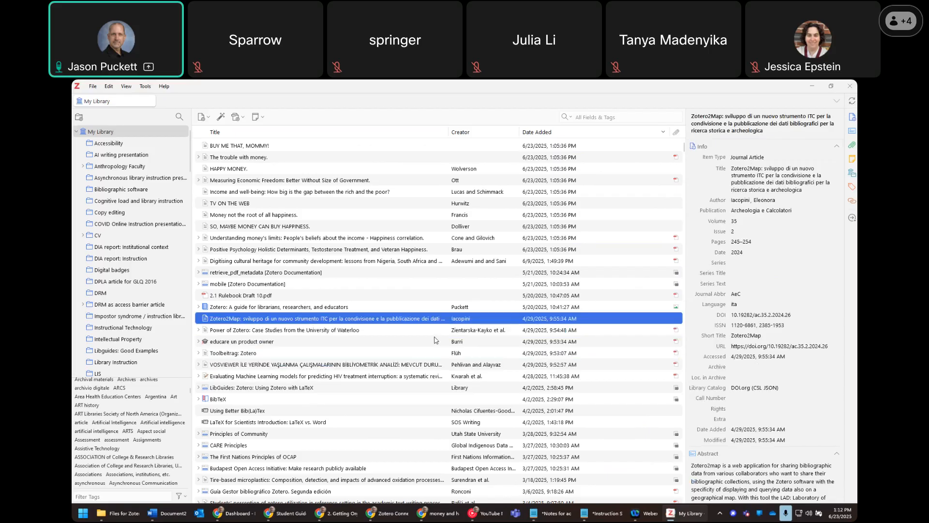
{"action": "left_click", "coordinate": [405, 309]}
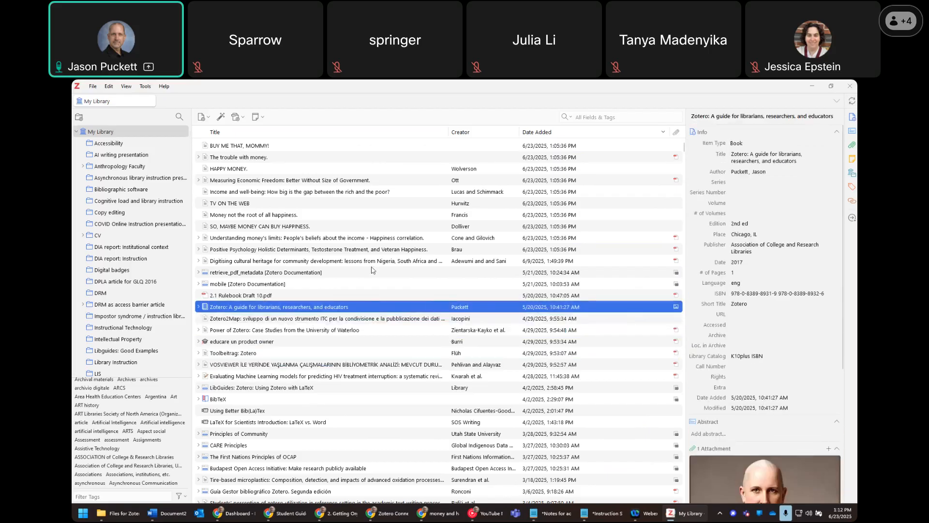
- Show the asynchronous library instruction collection and view the article "Asynchronous Online Instruction: Creative Collaboration for Virtual Student Support"
{"action": "left_click", "coordinate": [130, 135]}
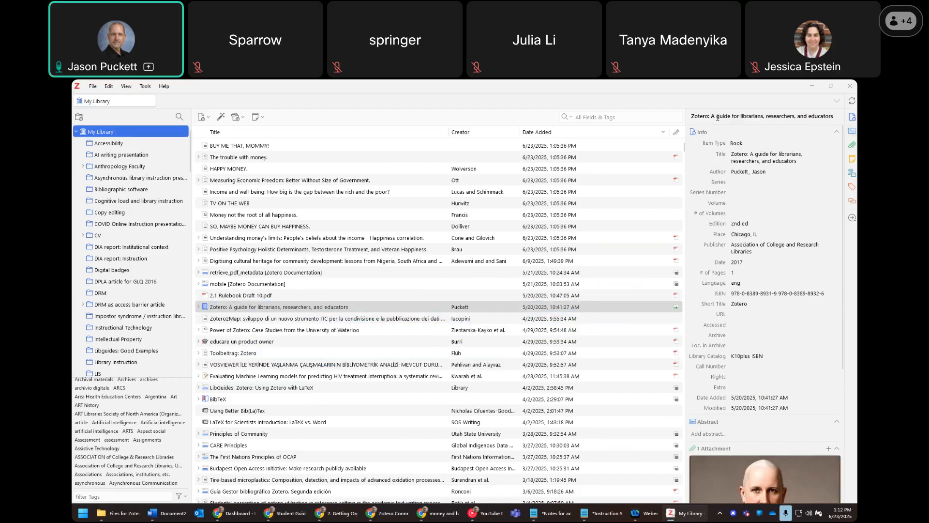
{"action": "left_click", "coordinate": [133, 178]}
{"action": "left_click", "coordinate": [299, 160]}
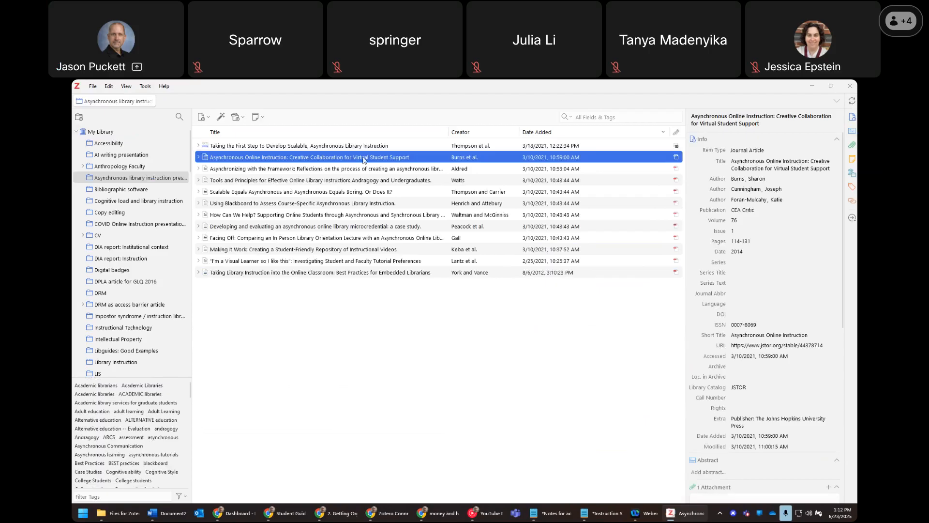
{"action": "left_click", "coordinate": [143, 166]}
{"action": "left_click", "coordinate": [144, 189]}
{"action": "left_click", "coordinate": [145, 178]}
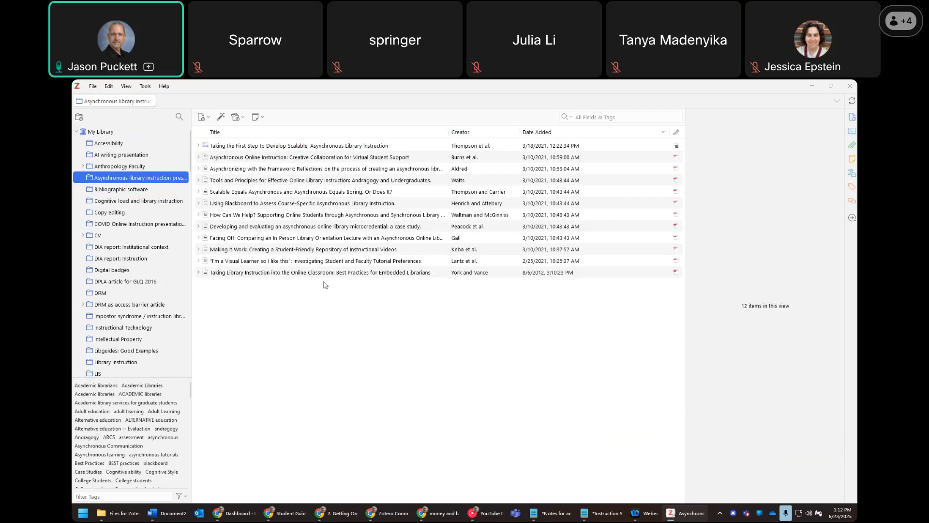
- Open the Workshop collection and select the article "Income and well-being: How big is the gap between the rich and the poor?"
{"action": "scroll", "coordinate": [154, 285], "scroll_direction": "down", "scroll_amount": 6}
{"action": "scroll", "coordinate": [154, 286], "scroll_direction": "down", "scroll_amount": 7}
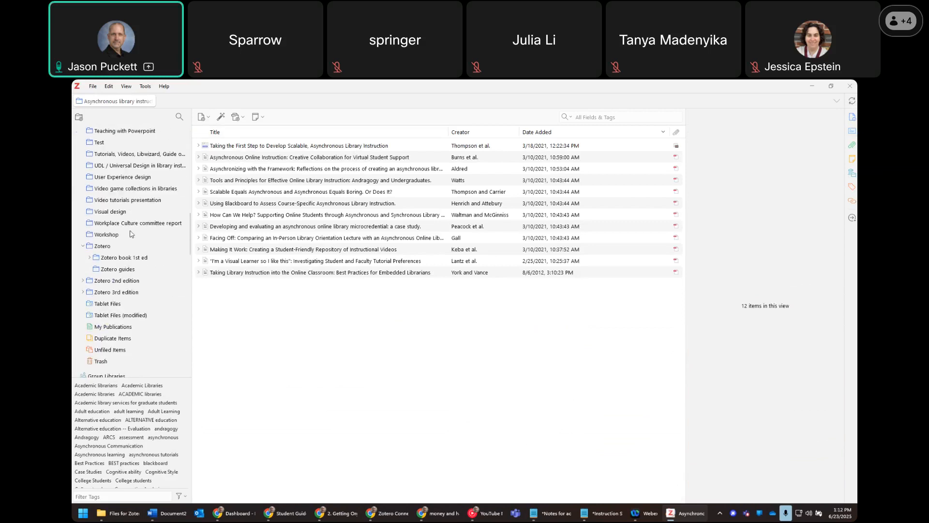
{"action": "left_click", "coordinate": [121, 234]}
{"action": "left_click", "coordinate": [405, 192]}
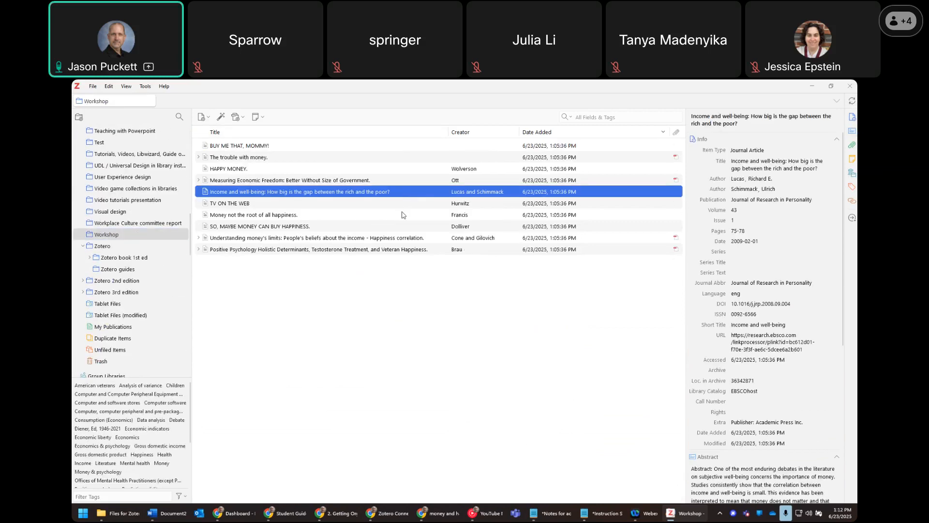
{"action": "left_click", "coordinate": [403, 215]}
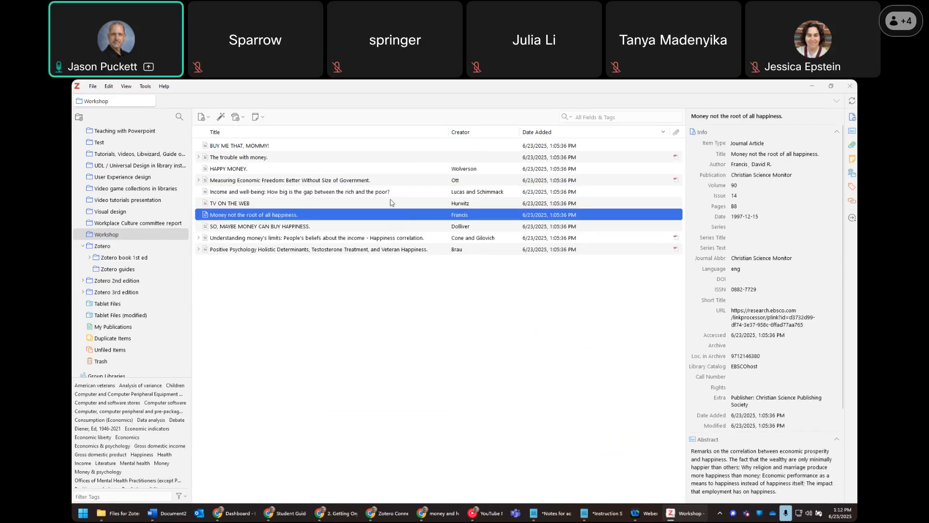
{"action": "left_click", "coordinate": [390, 193]}
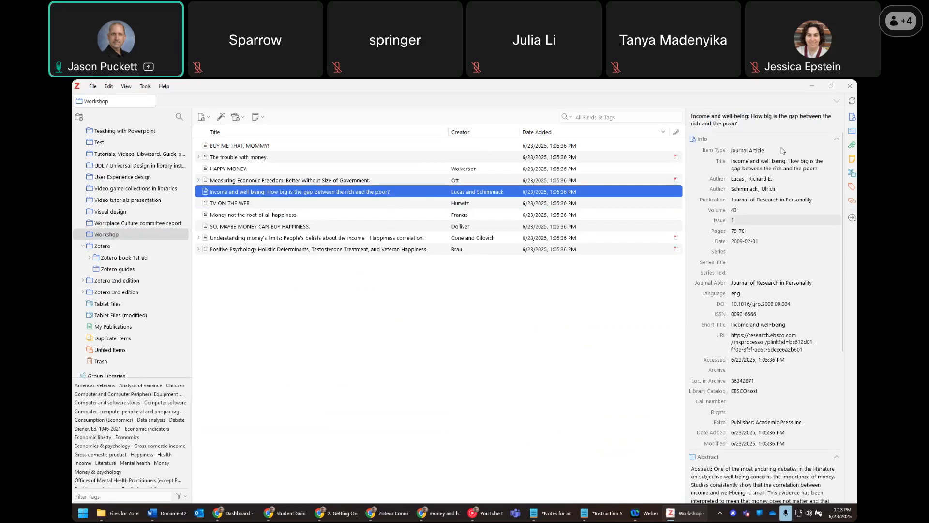
- Examine the selected article's metadata, abstract, attachments and tags, and look back up the collections list
{"action": "scroll", "coordinate": [754, 201], "scroll_direction": "down", "scroll_amount": 2}
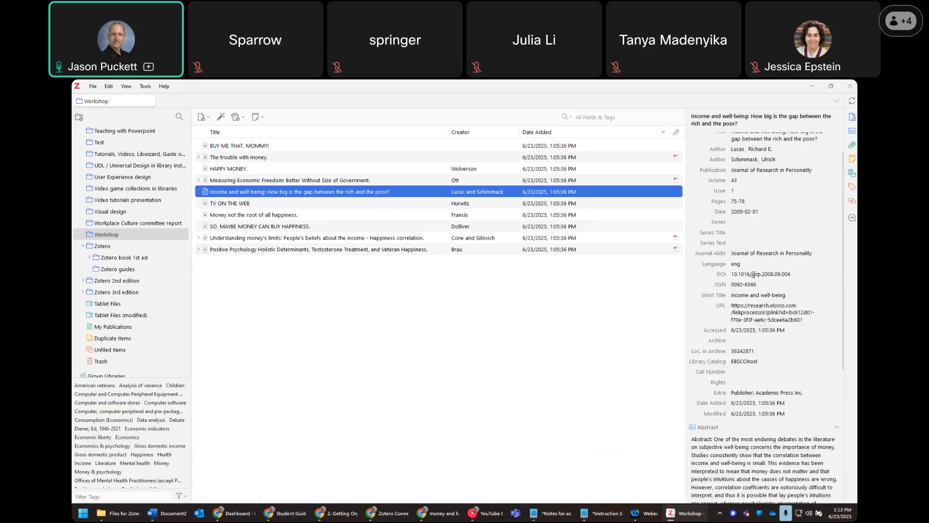
{"action": "scroll", "coordinate": [754, 201], "scroll_direction": "down", "scroll_amount": 2}
{"action": "scroll", "coordinate": [753, 211], "scroll_direction": "up", "scroll_amount": 2}
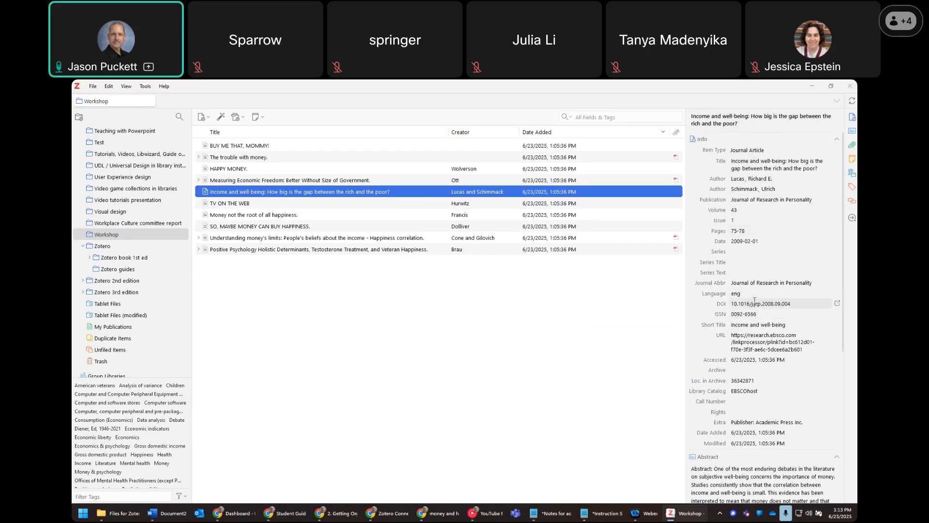
{"action": "scroll", "coordinate": [755, 301], "scroll_direction": "down", "scroll_amount": 6}
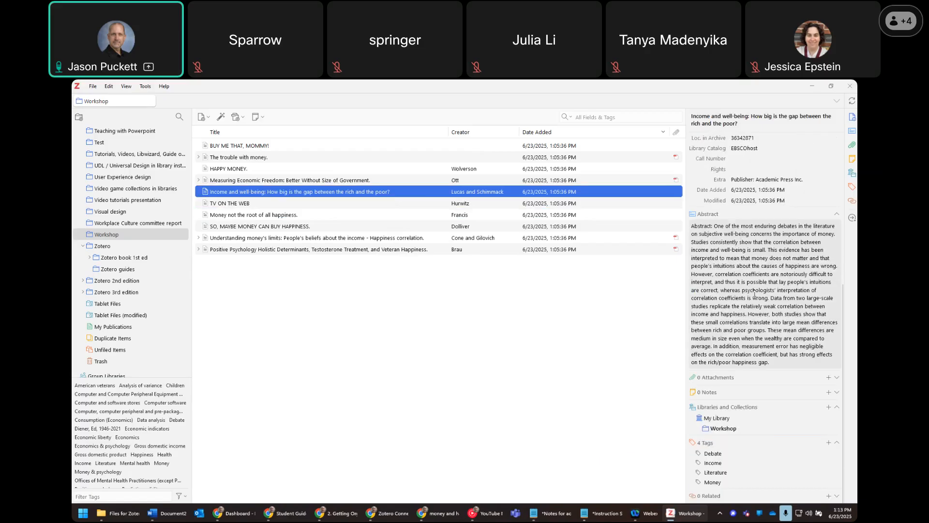
{"action": "scroll", "coordinate": [754, 291], "scroll_direction": "up", "scroll_amount": 6}
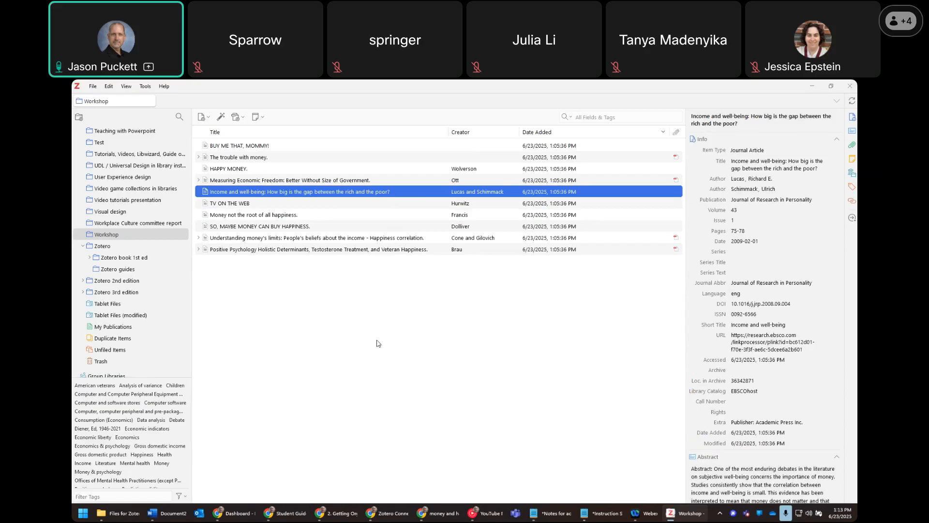
{"action": "scroll", "coordinate": [154, 305], "scroll_direction": "up", "scroll_amount": 8}
{"action": "scroll", "coordinate": [154, 305], "scroll_direction": "up", "scroll_amount": 6}
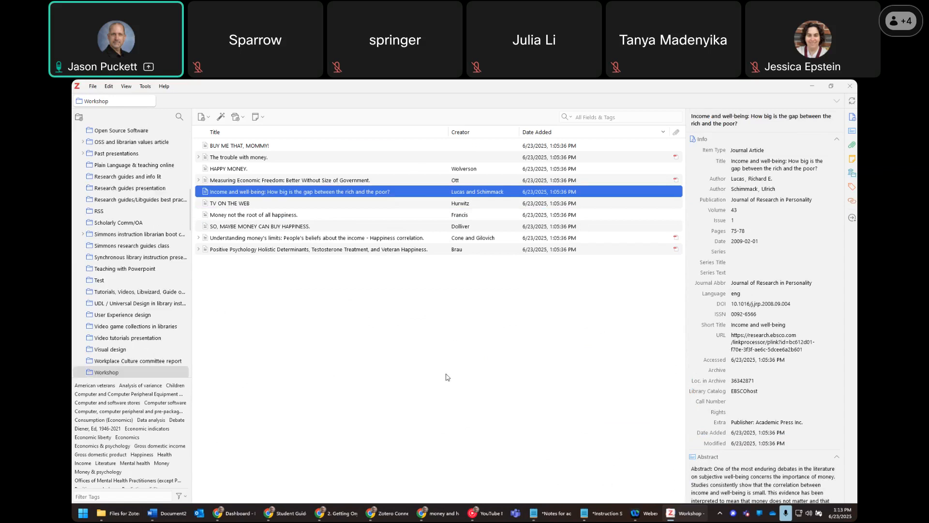
- Switch to the EBSCO search results in Chrome and look through the results list and its results-per-page setting
{"action": "left_click", "coordinate": [443, 514]}
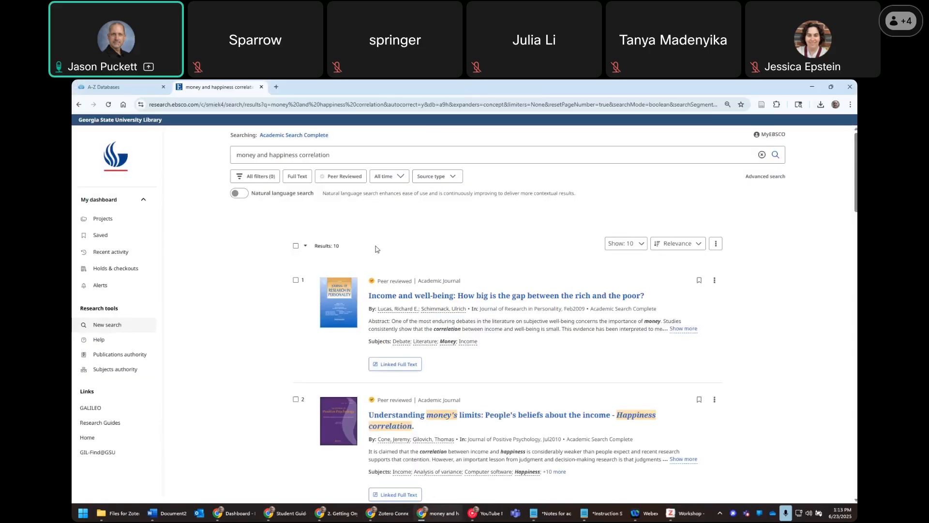
{"action": "left_click", "coordinate": [236, 155]}
{"action": "left_click", "coordinate": [776, 287]}
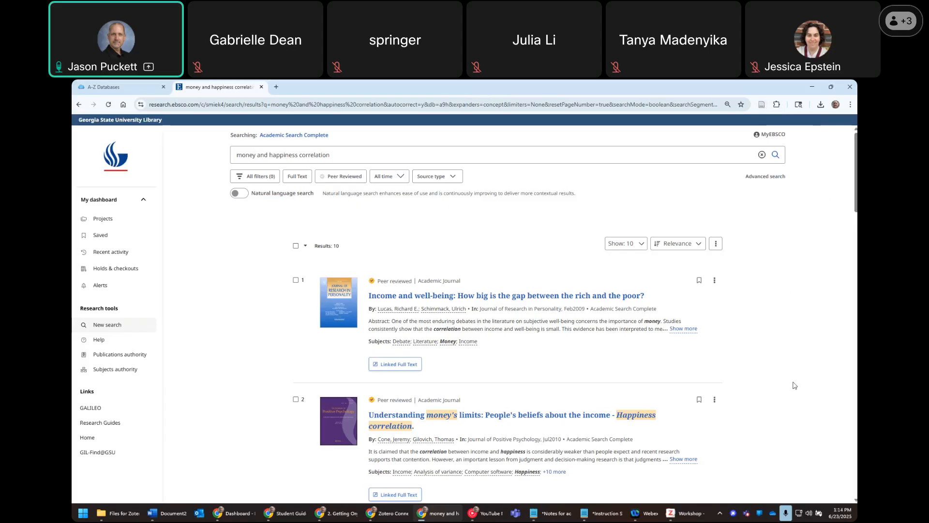
{"action": "left_click_drag", "start_coordinate": [856, 181], "coordinate": [855, 460]}
{"action": "left_click_drag", "start_coordinate": [856, 389], "coordinate": [856, 177]}
{"action": "left_click", "coordinate": [628, 246]}
{"action": "left_click", "coordinate": [626, 244]}
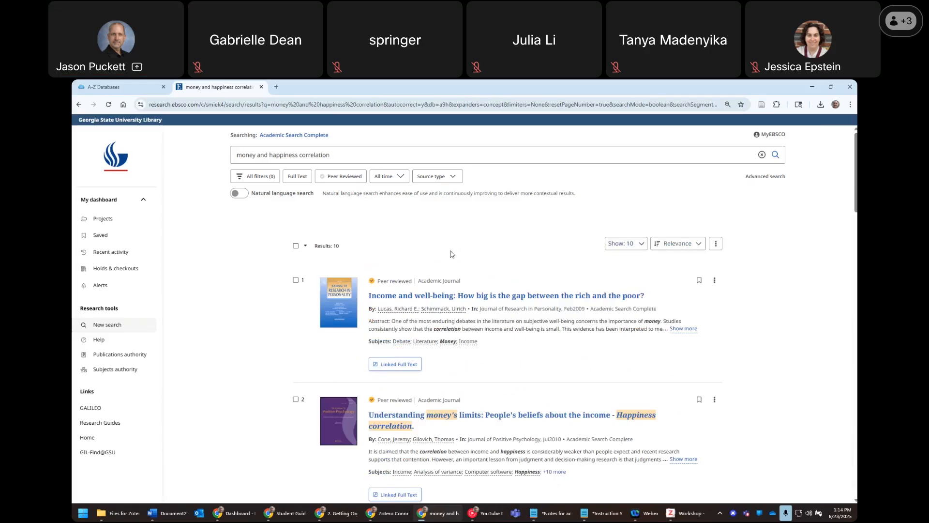
- Shorten the query to "money and happiness" and run the search in Academic Search Complete
{"action": "left_click_drag", "start_coordinate": [295, 155], "coordinate": [570, 167]}
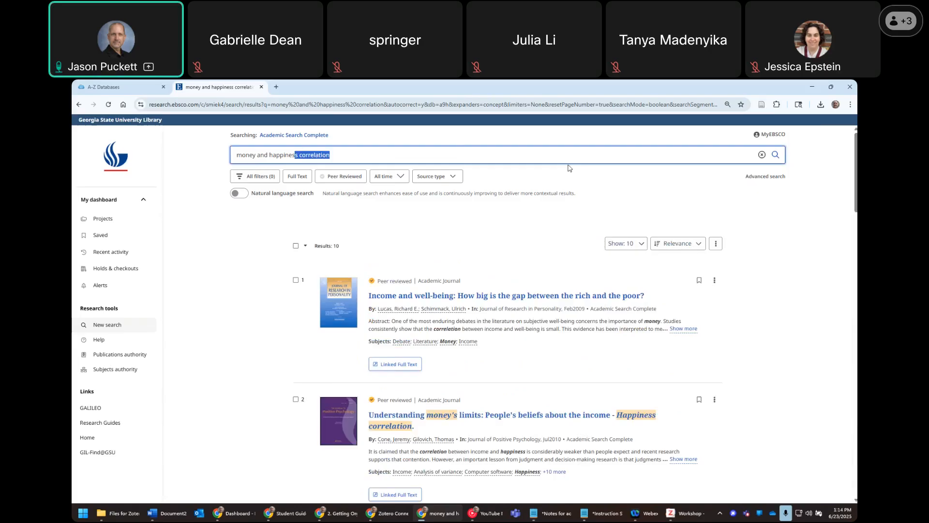
{"action": "type", "text": "s"}
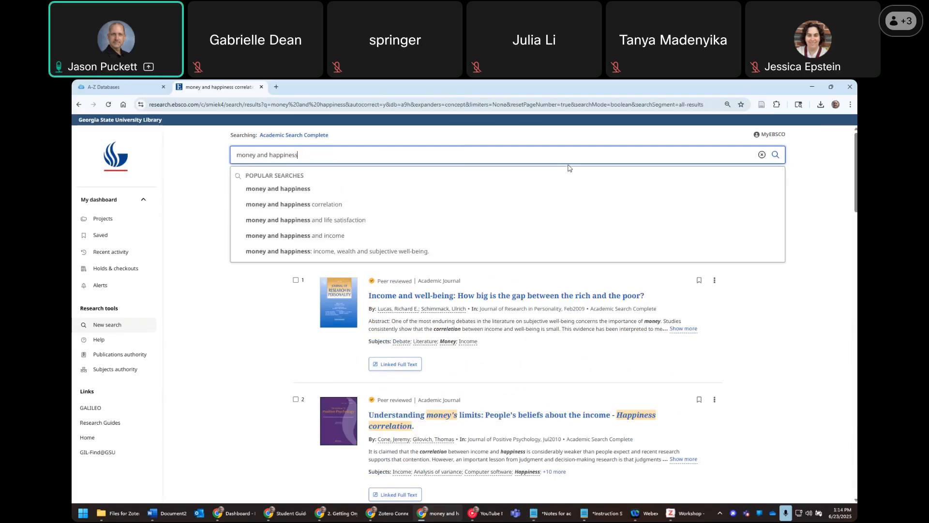
{"action": "key", "text": "Return"}
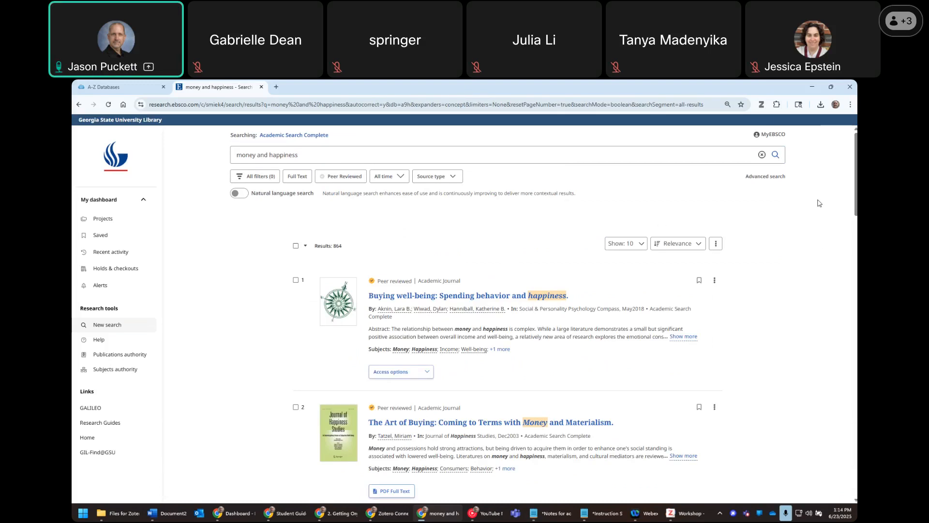
- Open "Buying well-being: Spending behavior and happiness.", reload its page, and save it with its full text PDF to Zotero's Workshop collection
{"action": "left_click", "coordinate": [497, 296]}
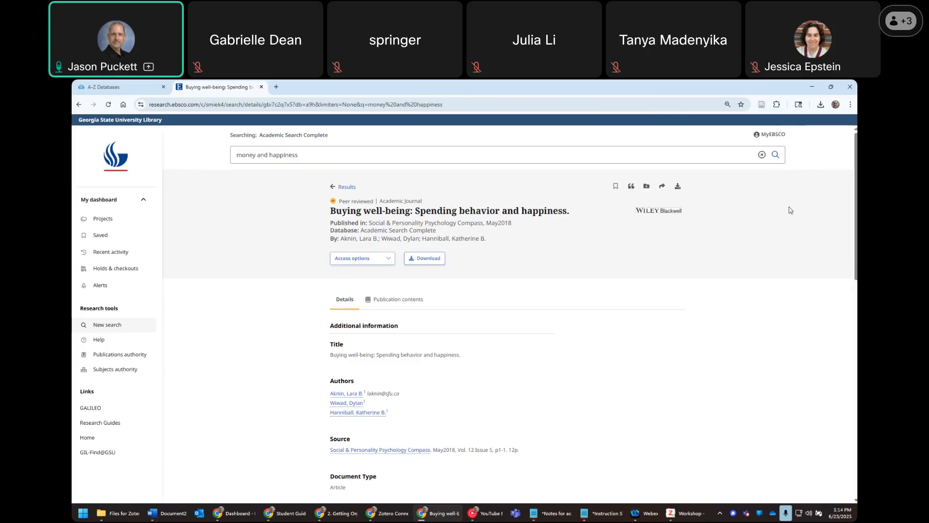
{"action": "key", "text": "F5"}
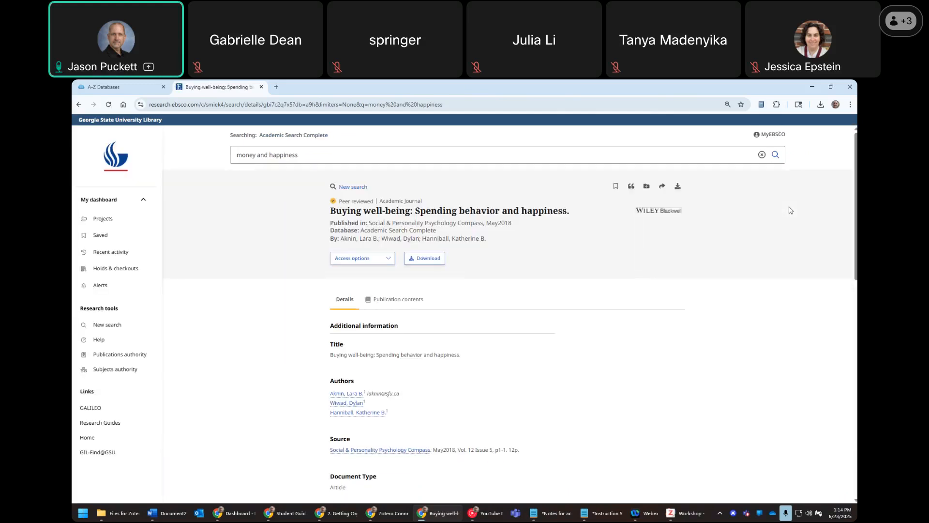
{"action": "left_click", "coordinate": [761, 104]}
{"action": "left_click", "coordinate": [762, 105]}
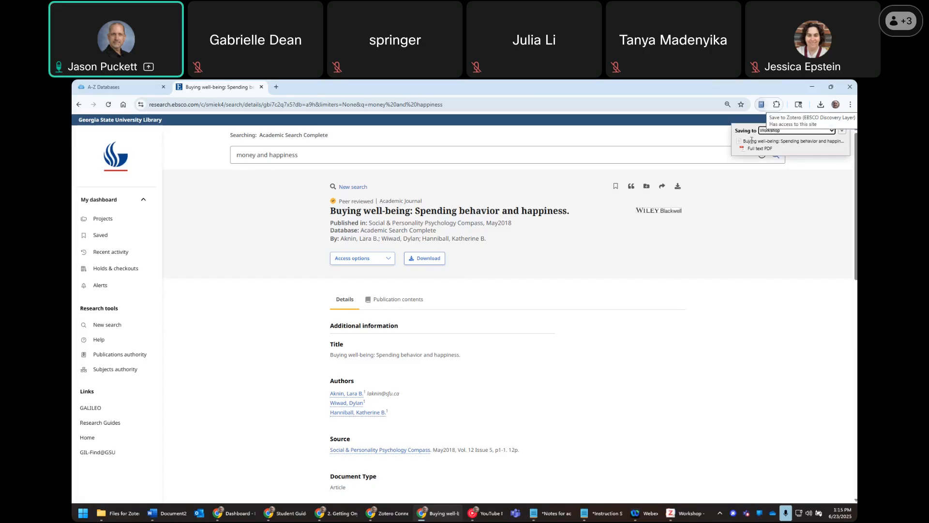
{"action": "left_click_drag", "start_coordinate": [745, 141], "coordinate": [821, 151]}
{"action": "left_click", "coordinate": [783, 151]}
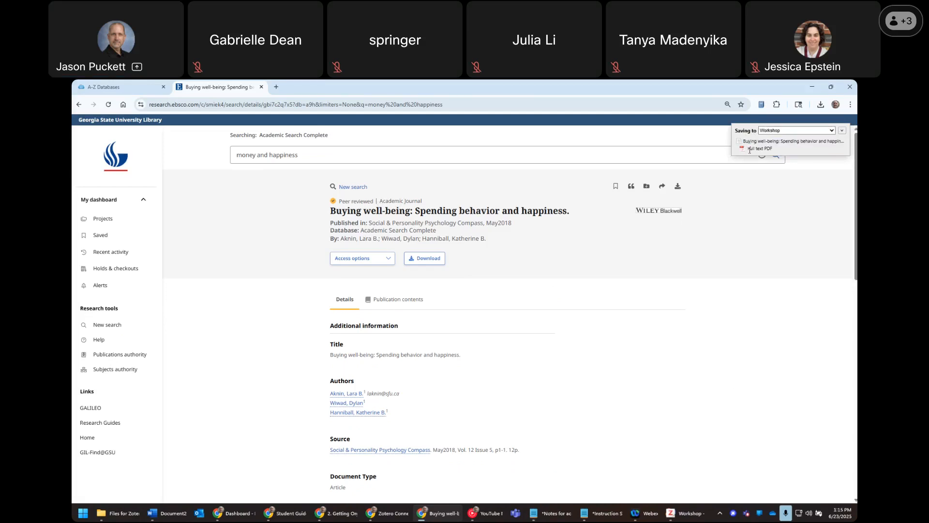
{"action": "left_click_drag", "start_coordinate": [749, 150], "coordinate": [784, 151]}
{"action": "left_click", "coordinate": [782, 151]}
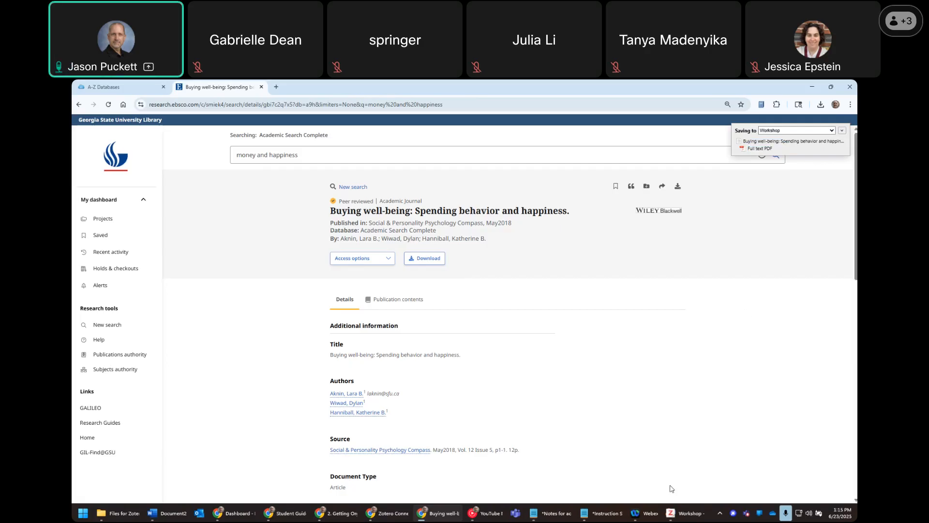
- Switch to Zotero to view the newly saved article's record in the Workshop collection, and return to its EBSCO page in Chrome
{"action": "left_click", "coordinate": [681, 514]}
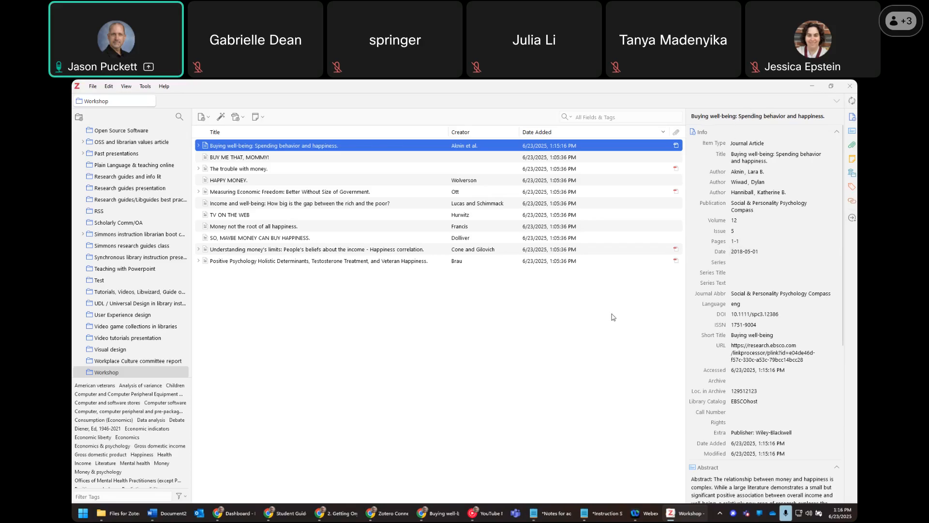
{"action": "key", "text": "alt+Tab"}
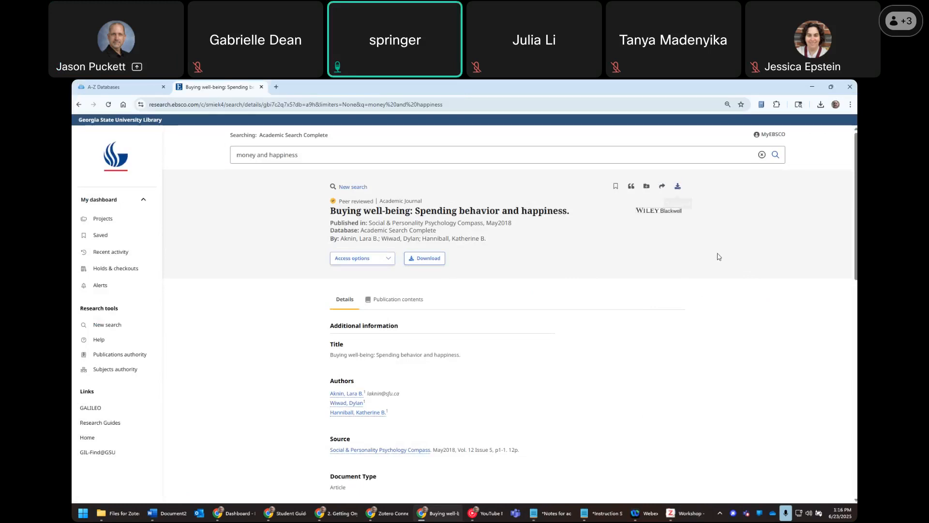
{"action": "key", "text": "alt+Tab"}
{"action": "key", "text": "alt+Tab"}
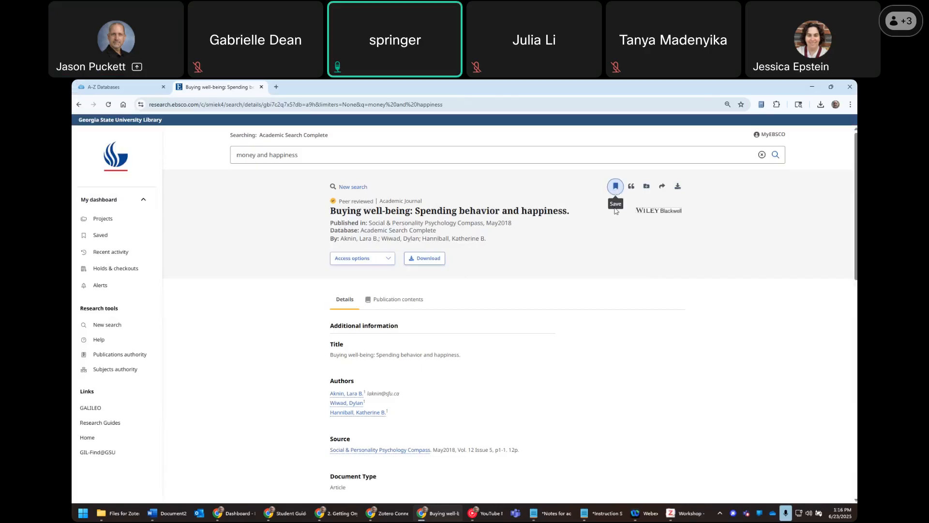
- Bookmark the article in EBSCO and check the MyEBSCO account options
{"action": "left_click", "coordinate": [616, 188]}
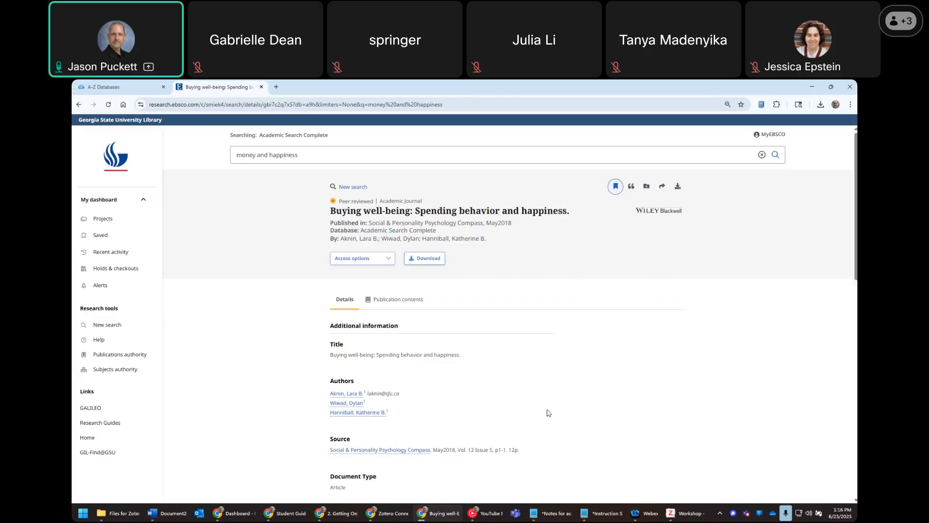
{"action": "left_click", "coordinate": [615, 186]}
{"action": "scroll", "coordinate": [661, 335], "scroll_direction": "down", "scroll_amount": 3}
{"action": "scroll", "coordinate": [660, 334], "scroll_direction": "up", "scroll_amount": 3}
{"action": "left_click", "coordinate": [775, 135]}
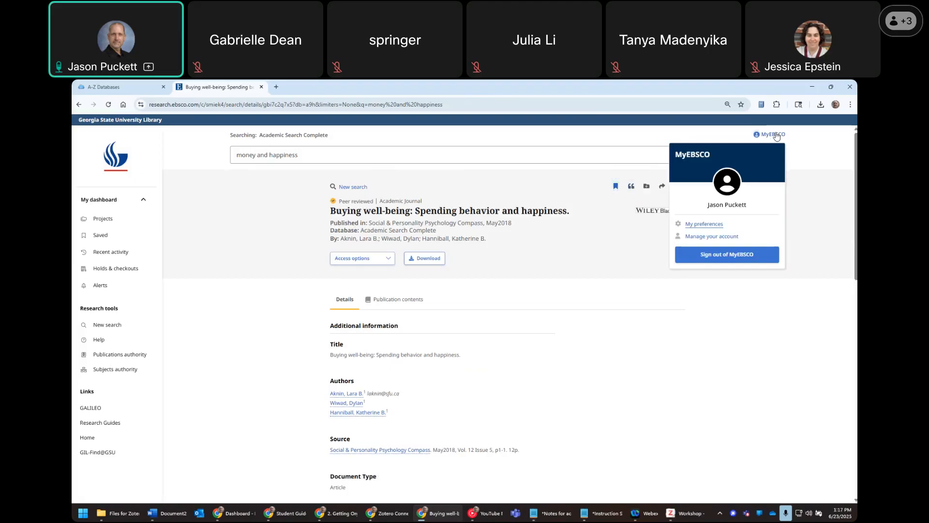
{"action": "left_click", "coordinate": [776, 136]}
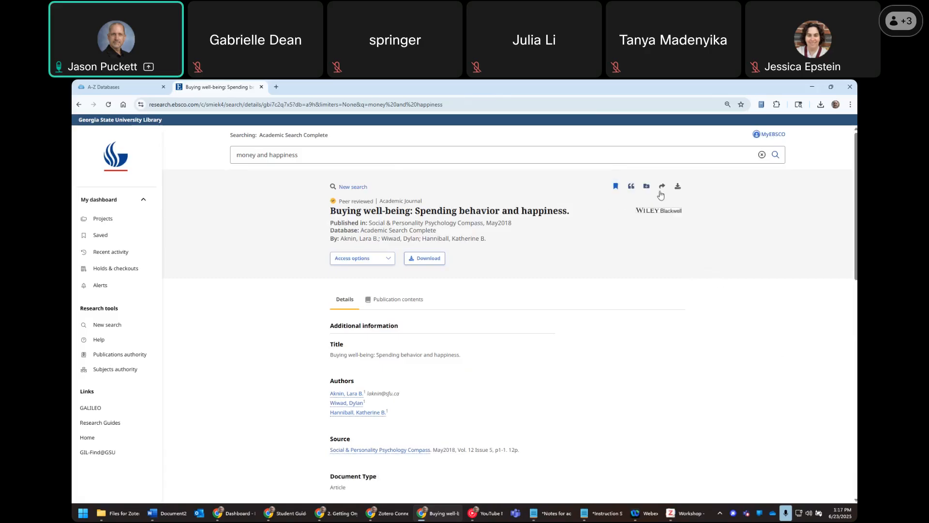
- Compare the article's Zotero record with the source details on its EBSCO page in Chrome
{"action": "left_click", "coordinate": [689, 515]}
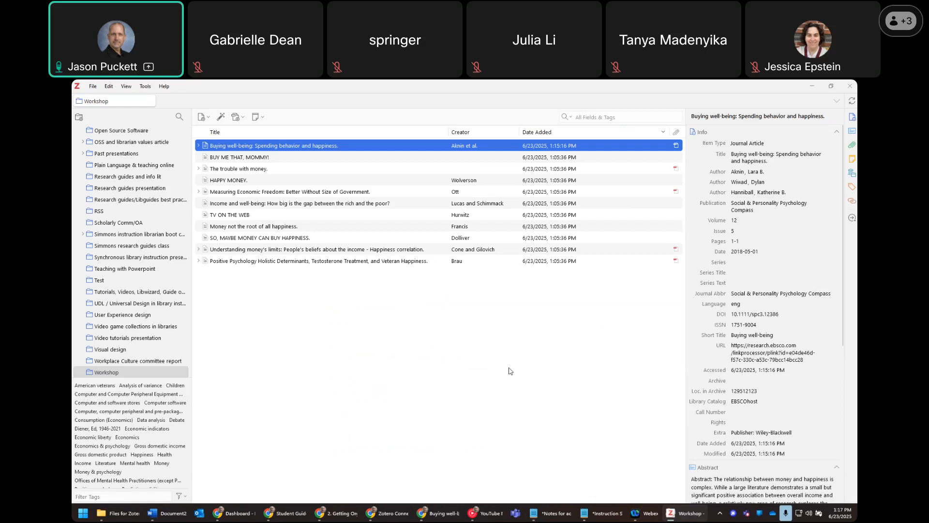
{"action": "key", "text": "alt+Tab"}
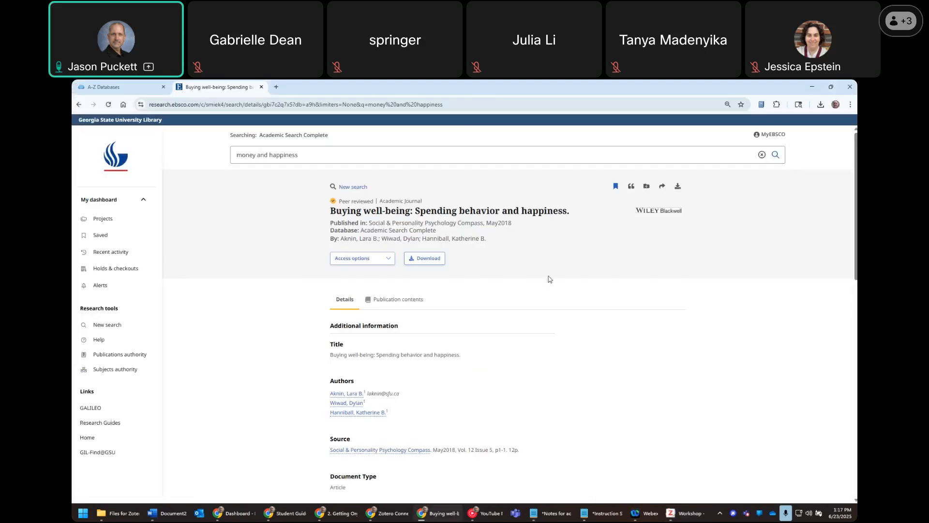
{"action": "scroll", "coordinate": [549, 278], "scroll_direction": "down", "scroll_amount": 3}
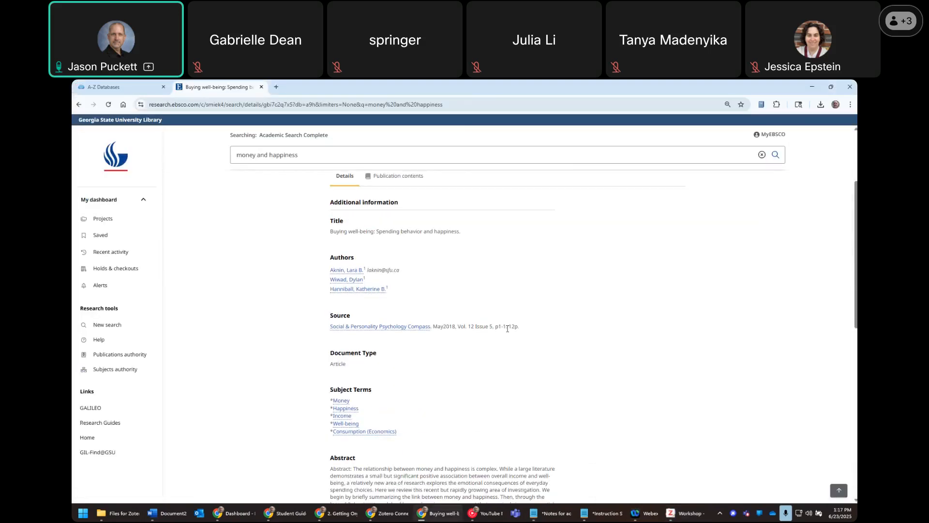
{"action": "left_click_drag", "start_coordinate": [505, 328], "coordinate": [508, 335]}
{"action": "left_click", "coordinate": [603, 328]}
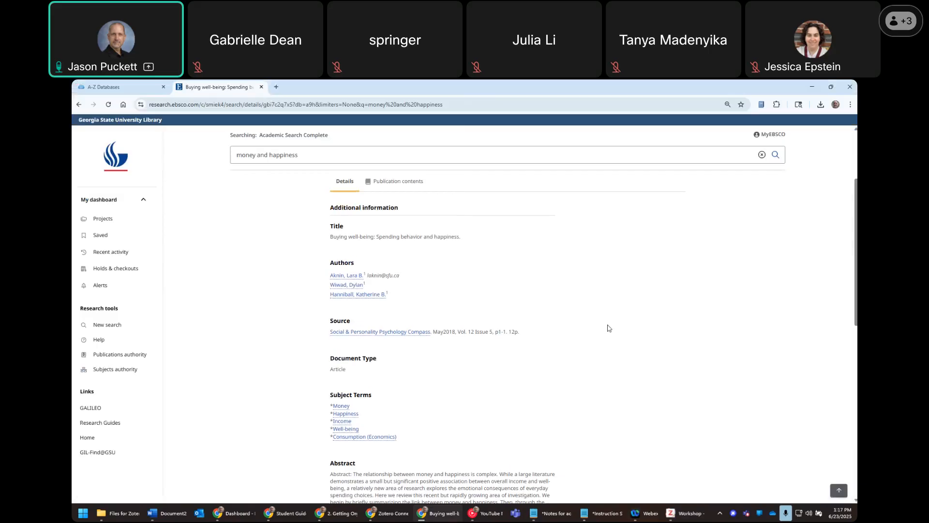
{"action": "scroll", "coordinate": [604, 328], "scroll_direction": "up", "scroll_amount": 3}
{"action": "left_click", "coordinate": [428, 262]}
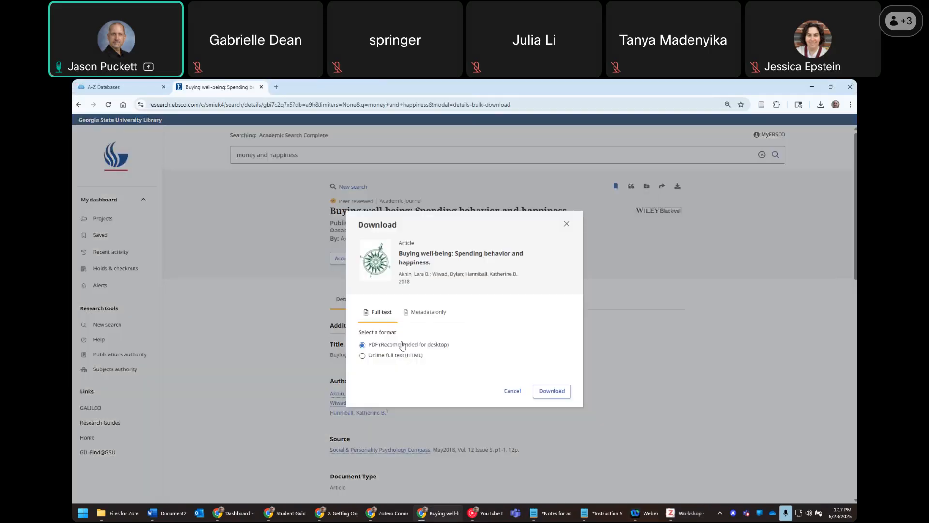
{"action": "left_click", "coordinate": [550, 392]}
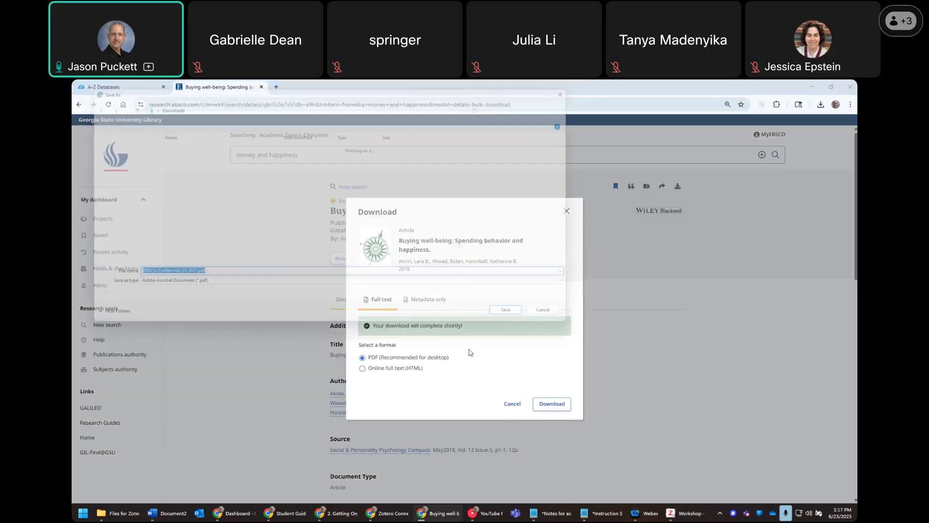
{"action": "left_click", "coordinate": [565, 322]}
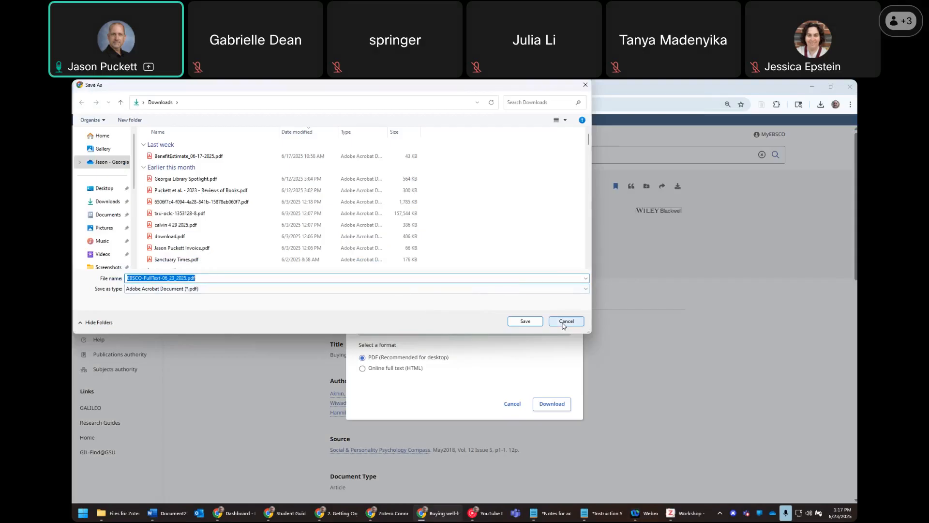
{"action": "left_click", "coordinate": [512, 403]}
- Switch to Zotero, open the full text PDF of "Buying well-being: Spending behavior and happiness." and check its page range
{"action": "key", "text": "alt+Tab"}
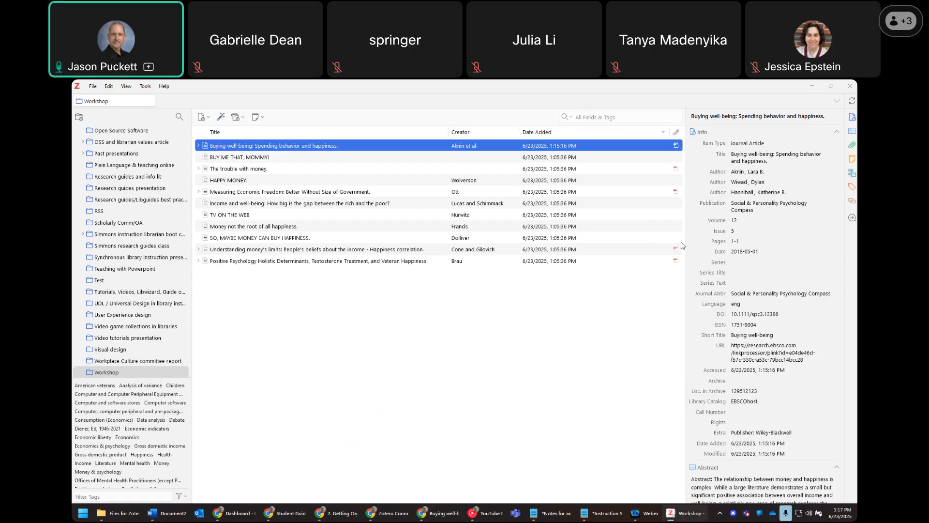
{"action": "double_click", "coordinate": [379, 147]}
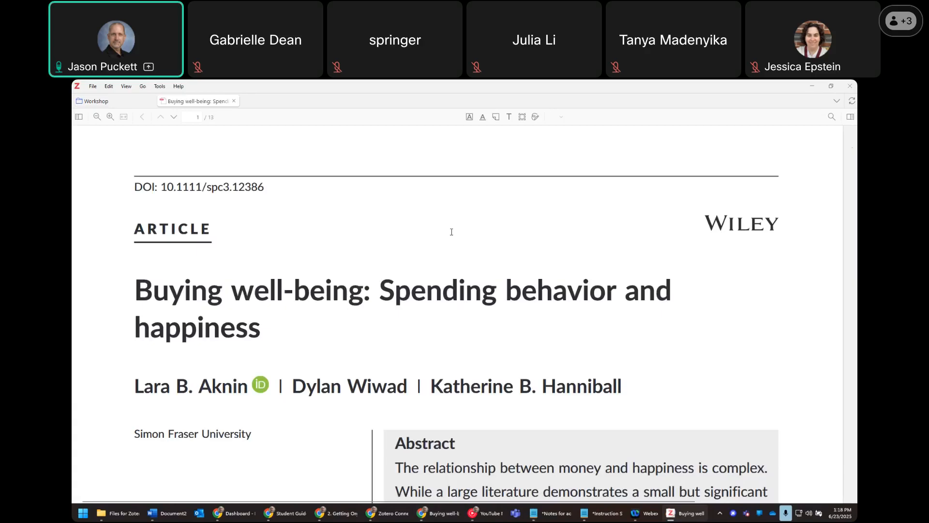
{"action": "scroll", "coordinate": [451, 232], "scroll_direction": "down", "scroll_amount": 4}
{"action": "scroll", "coordinate": [453, 231], "scroll_direction": "down", "scroll_amount": 5}
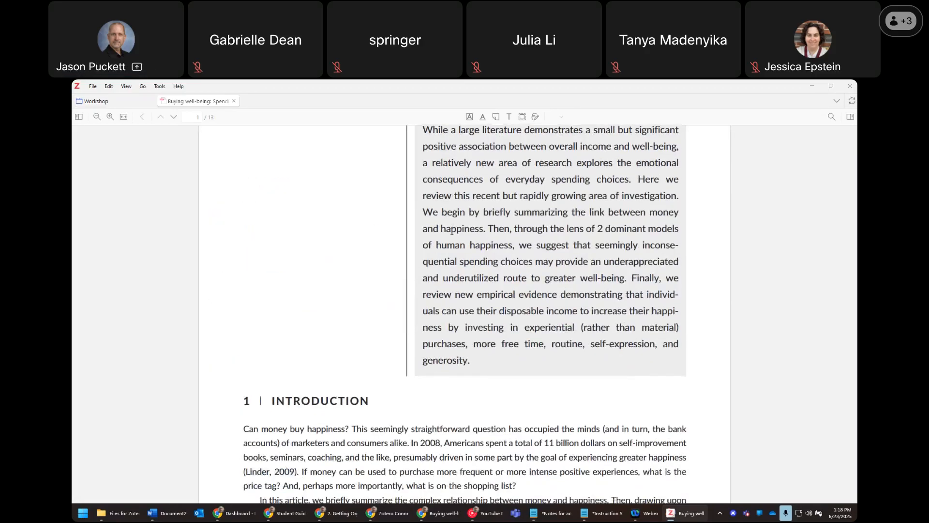
{"action": "scroll", "coordinate": [451, 232], "scroll_direction": "down", "scroll_amount": 5}
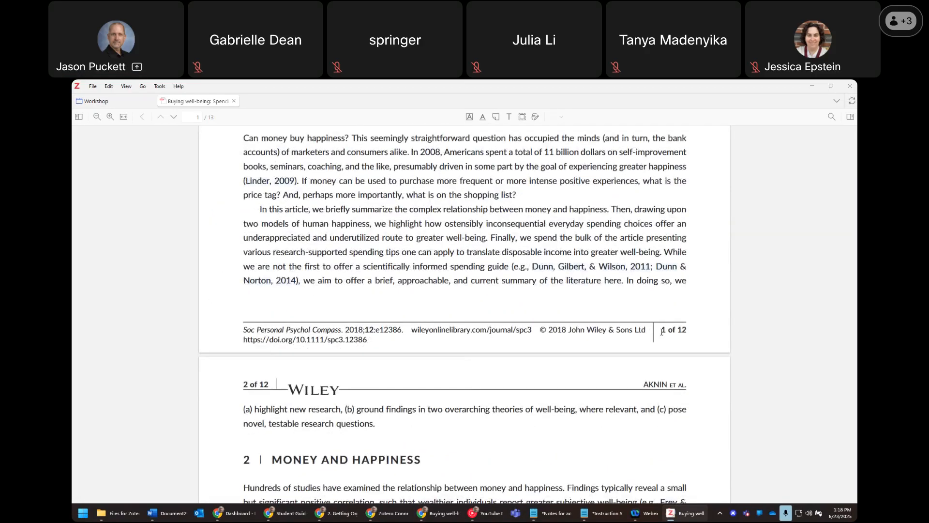
{"action": "scroll", "coordinate": [663, 331], "scroll_direction": "down", "scroll_amount": 2}
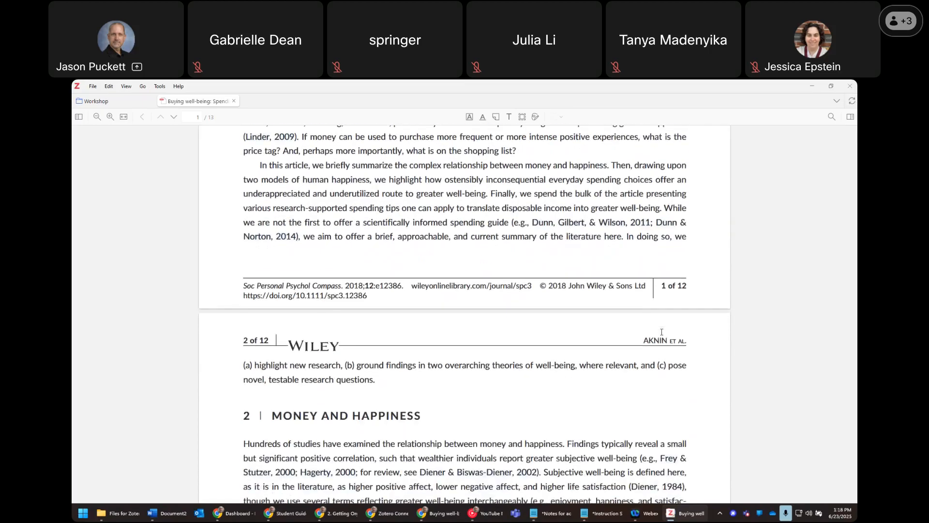
{"action": "scroll", "coordinate": [345, 192], "scroll_direction": "up", "scroll_amount": 5}
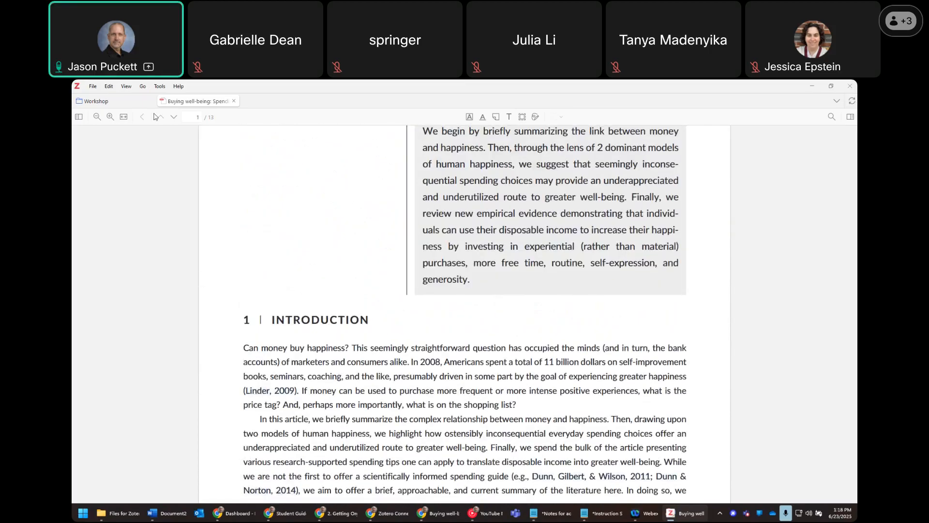
- Return to the Workshop collection and set the article's Pages field to 1-12
{"action": "left_click", "coordinate": [119, 101]}
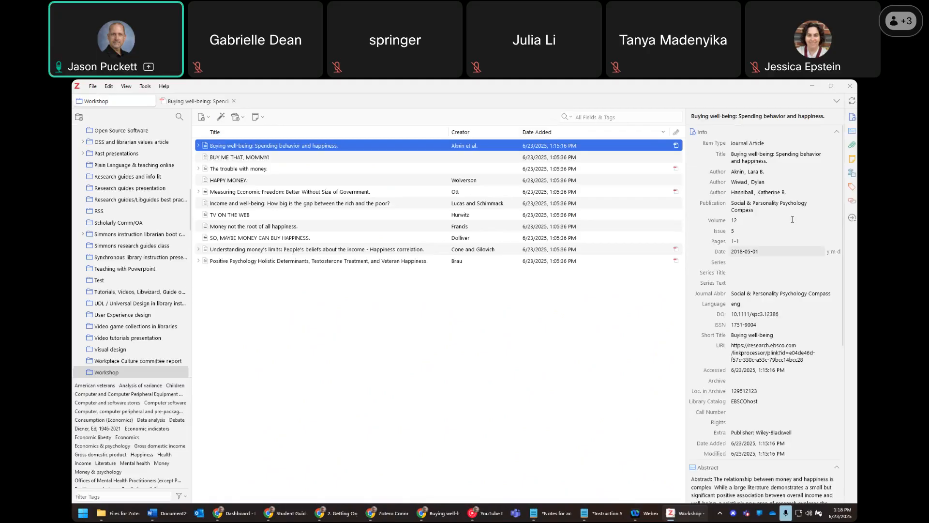
{"action": "left_click", "coordinate": [748, 241]}
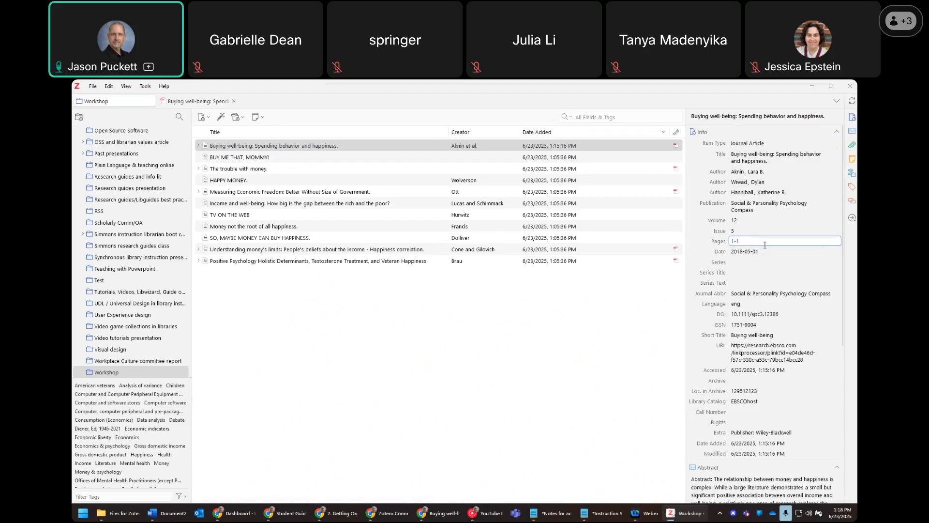
{"action": "left_click", "coordinate": [590, 340]}
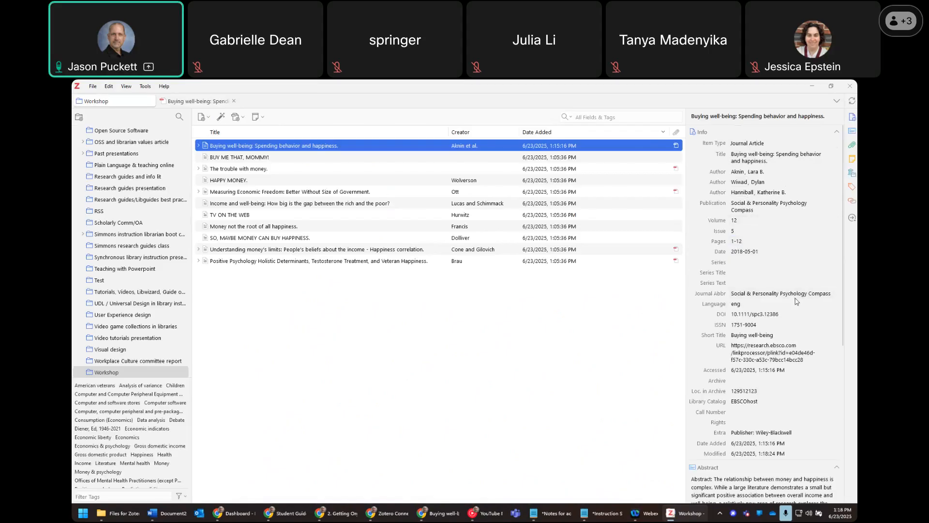
- Examine the abstract, PDF attachment, collections and tags in the article's Zotero record
{"action": "scroll", "coordinate": [783, 308], "scroll_direction": "down", "scroll_amount": 3}
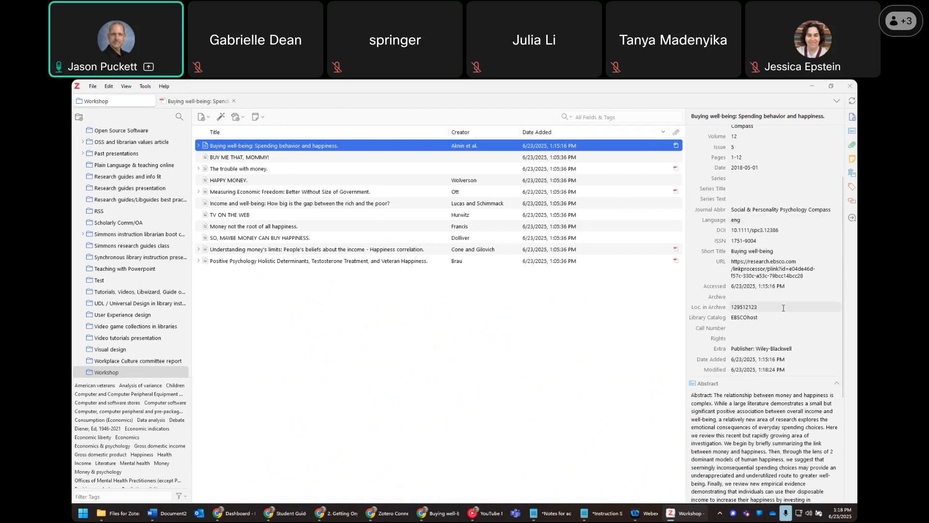
{"action": "scroll", "coordinate": [784, 308], "scroll_direction": "down", "scroll_amount": 6}
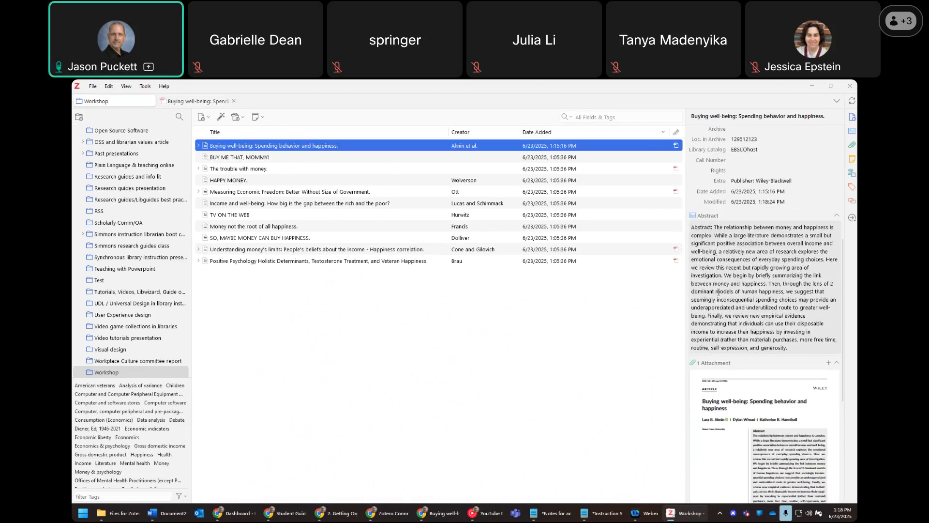
{"action": "left_click", "coordinate": [762, 270]}
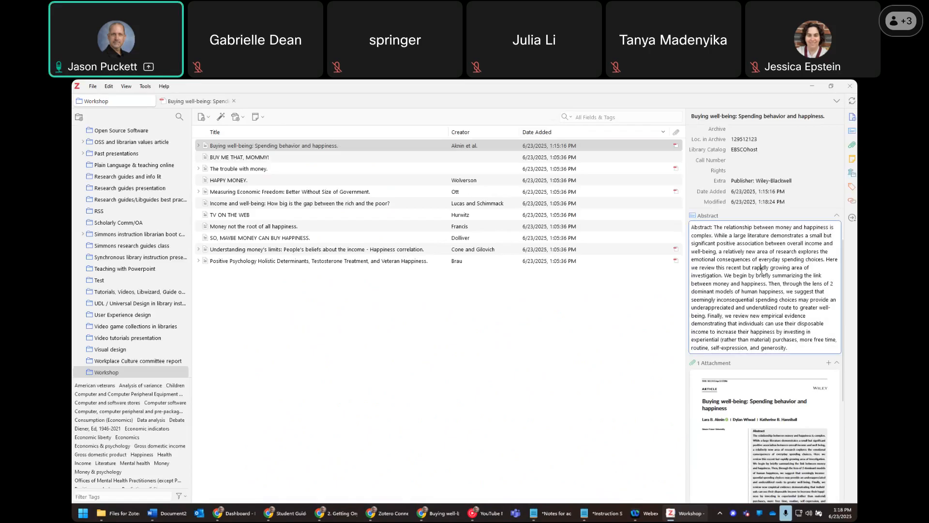
{"action": "key", "text": "Escape"}
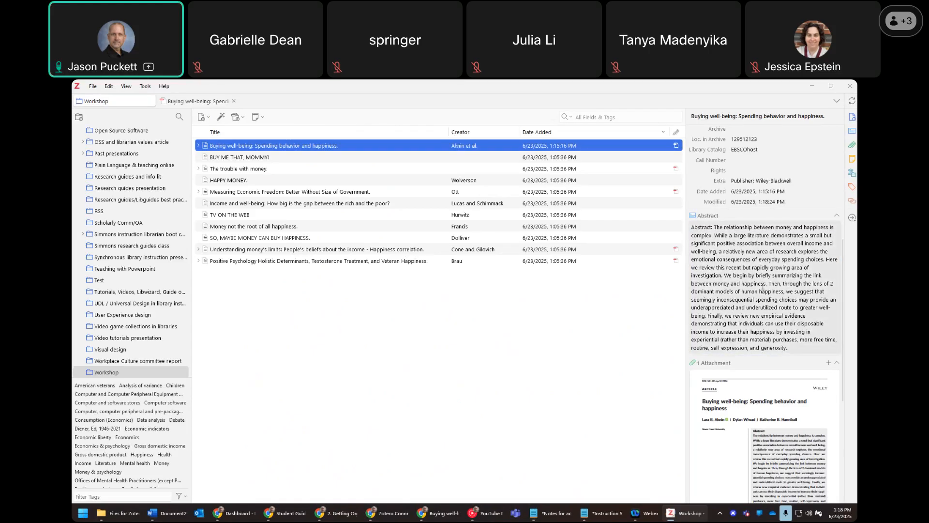
{"action": "scroll", "coordinate": [763, 286], "scroll_direction": "down", "scroll_amount": 5}
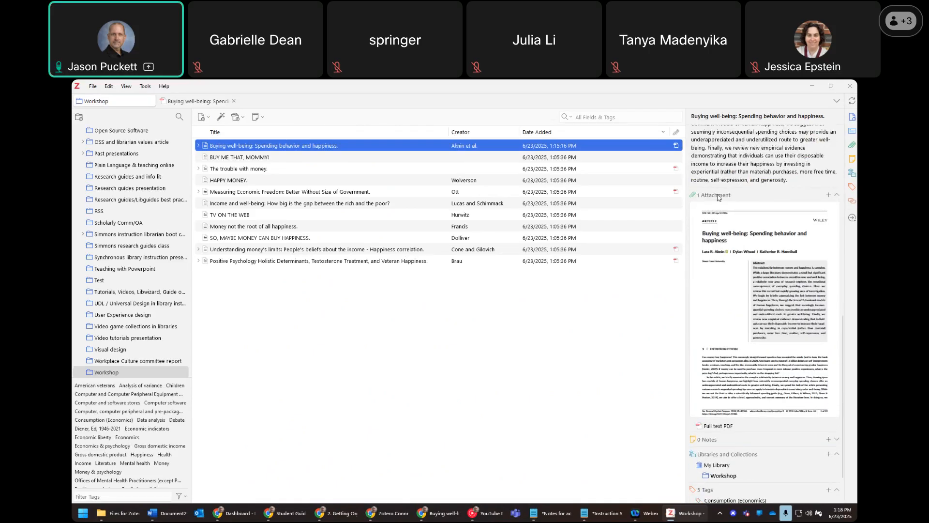
{"action": "mouse_move", "coordinate": [758, 237]}
{"action": "scroll", "coordinate": [755, 265], "scroll_direction": "down", "scroll_amount": 2}
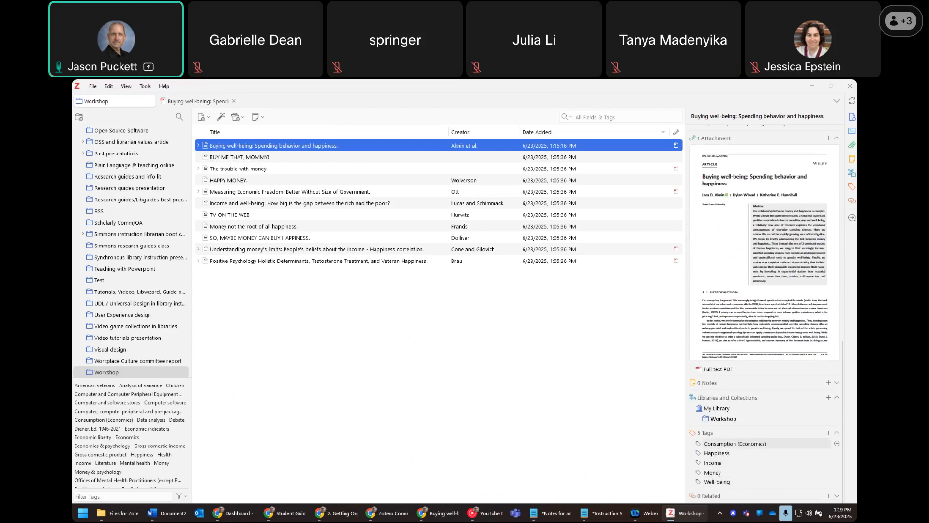
- Check the article's Subject Terms on its EBSCO page in Chrome against the tags in its Zotero record
{"action": "key", "text": "alt+Tab"}
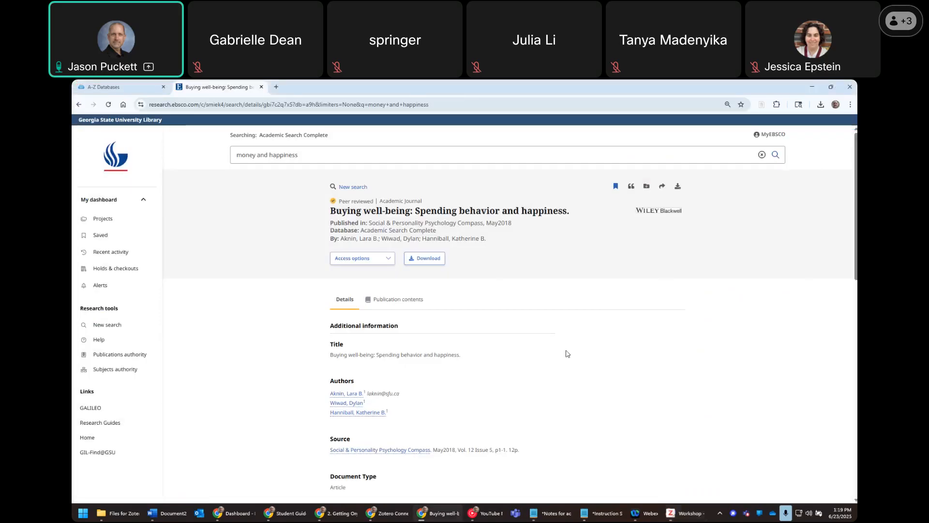
{"action": "scroll", "coordinate": [580, 309], "scroll_direction": "down", "scroll_amount": 5}
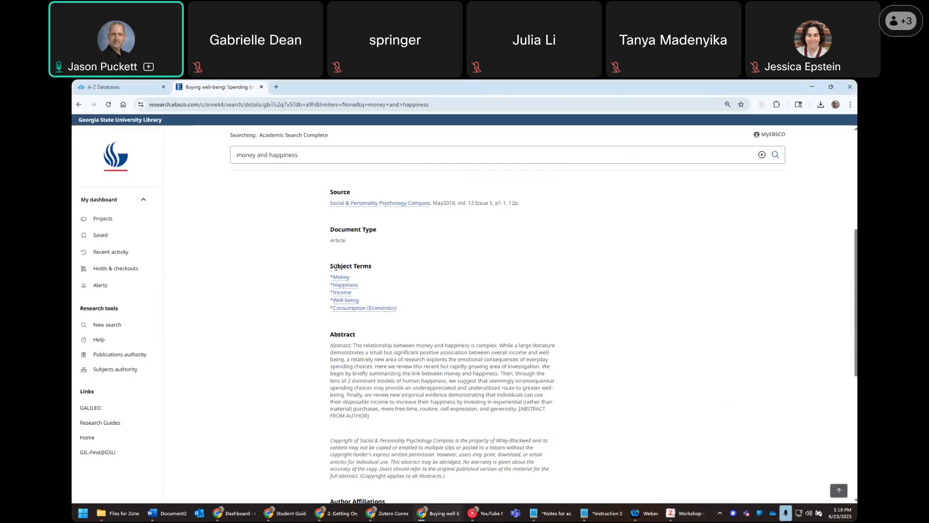
{"action": "key", "text": "alt+Tab"}
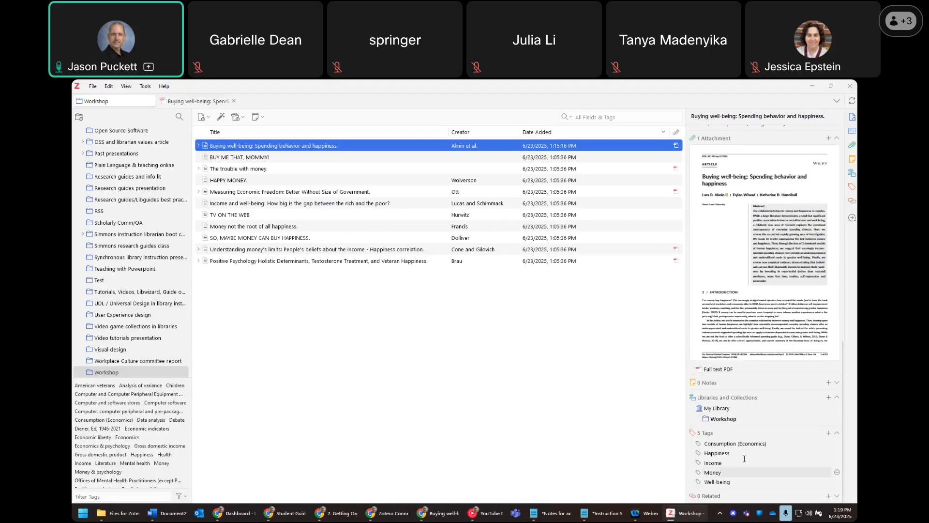
- Add the tag "Eng 1101" to the article "Buying well-being: Spending behavior and happiness."
{"action": "left_click", "coordinate": [829, 435]}
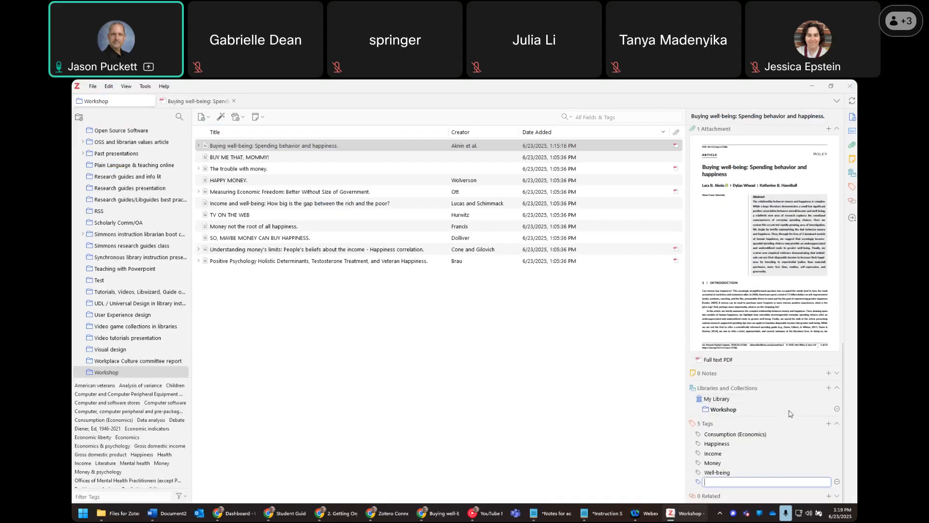
{"action": "type", "text": "Eng 1101"}
{"action": "key", "text": "Return"}
{"action": "key", "text": "Escape"}
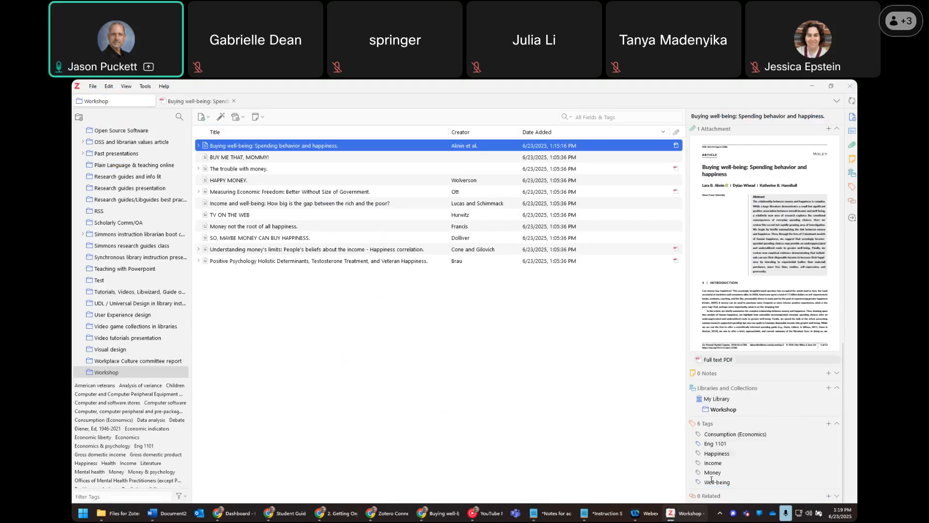
{"action": "left_click", "coordinate": [596, 117]}
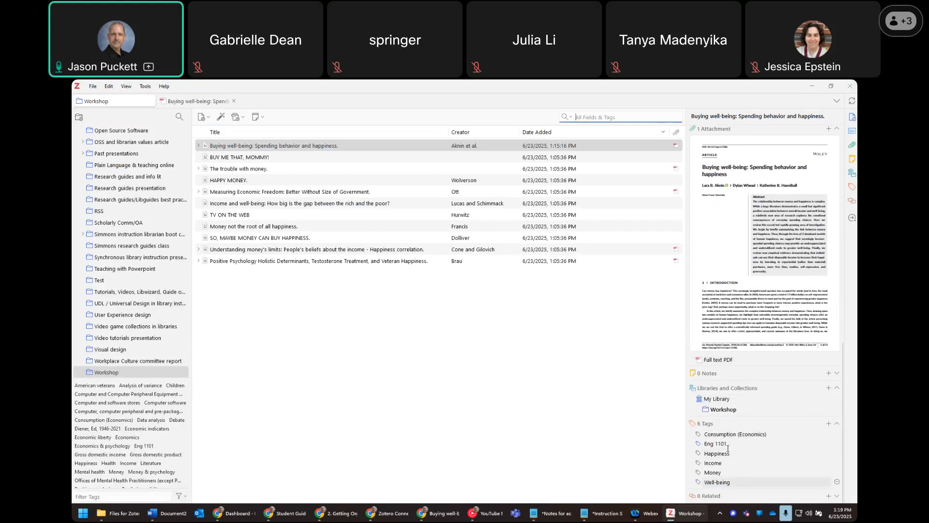
{"action": "scroll", "coordinate": [727, 431], "scroll_direction": "up", "scroll_amount": 5}
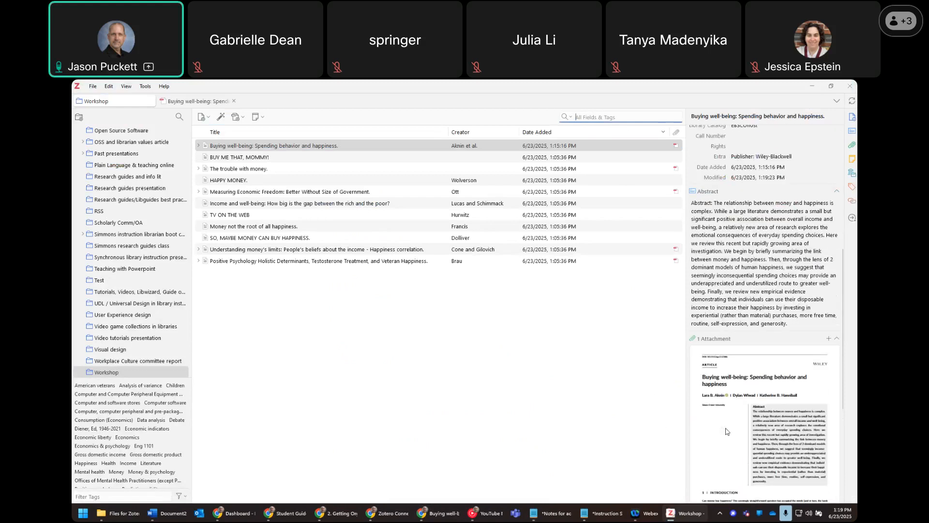
{"action": "scroll", "coordinate": [726, 431], "scroll_direction": "up", "scroll_amount": 5}
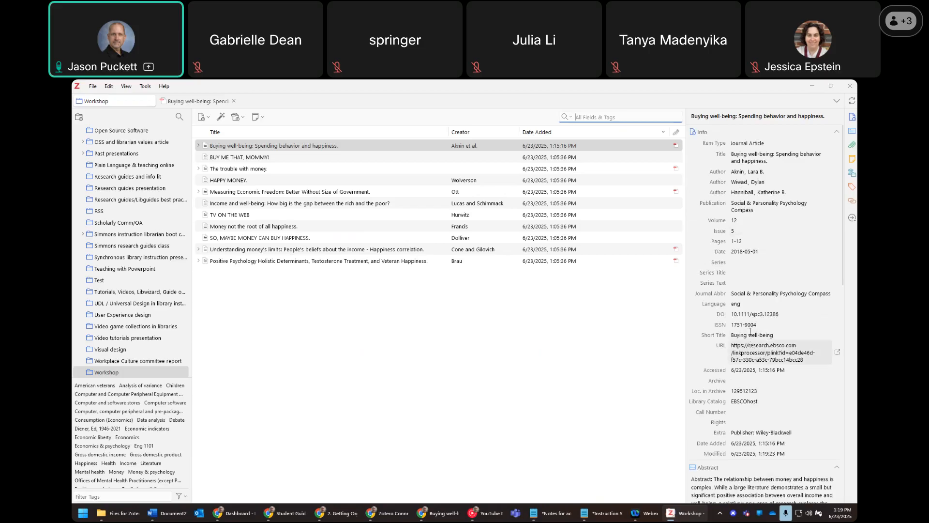
{"action": "left_click", "coordinate": [477, 338]}
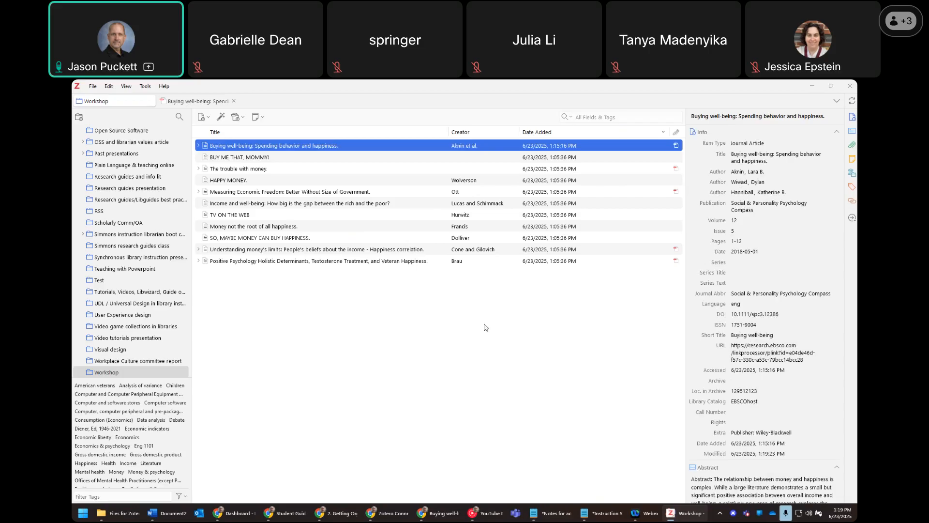
- Switch to Chrome, return to the EBSCO results for "money and happiness" and load results 11 - 20
{"action": "key", "text": "alt+Tab"}
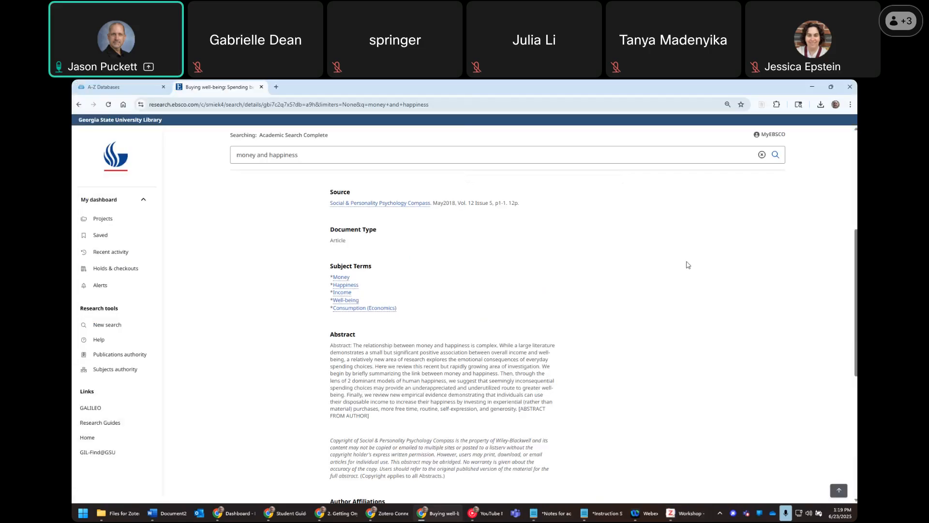
{"action": "left_click", "coordinate": [78, 104]}
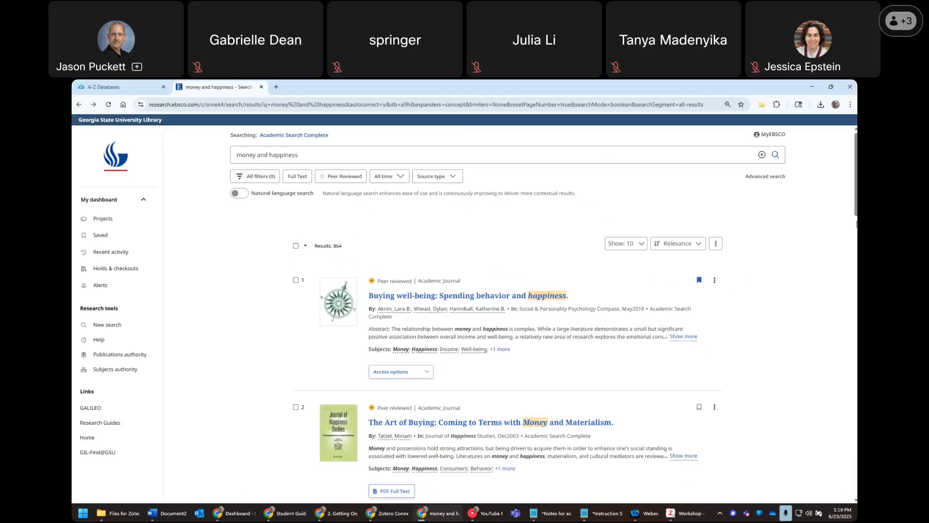
{"action": "scroll", "coordinate": [508, 361], "scroll_direction": "down", "scroll_amount": 20}
{"action": "scroll", "coordinate": [508, 360], "scroll_direction": "up", "scroll_amount": 6}
{"action": "scroll", "coordinate": [533, 290], "scroll_direction": "down", "scroll_amount": 4}
{"action": "left_click", "coordinate": [574, 293]}
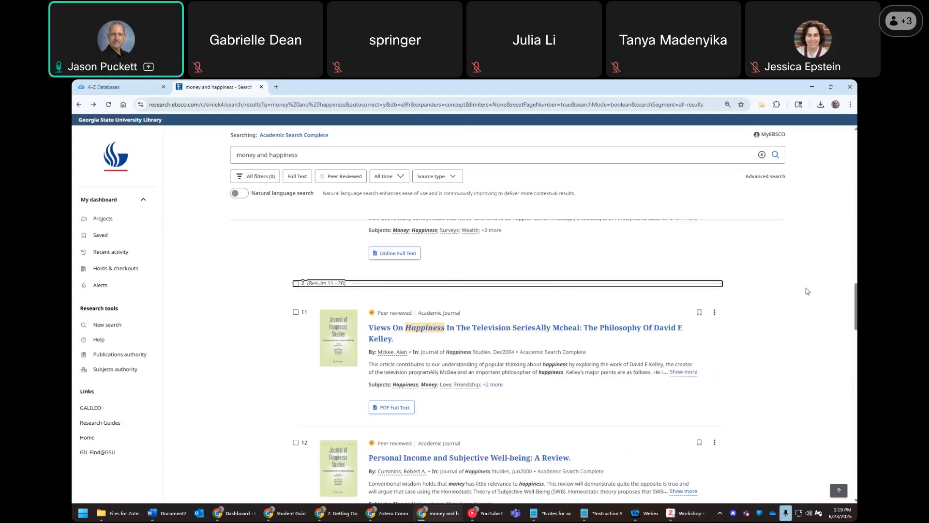
{"action": "scroll", "coordinate": [814, 274], "scroll_direction": "down", "scroll_amount": 3}
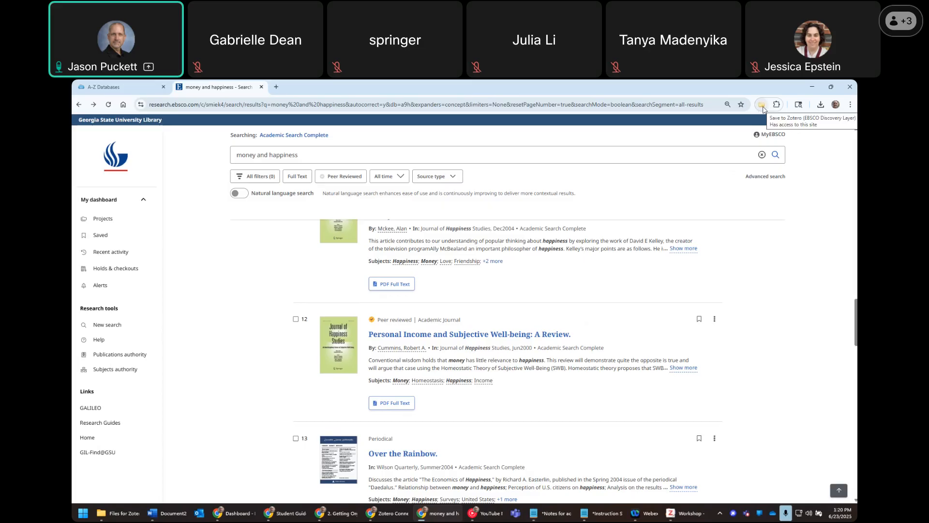
- Open the Zotero item selector for the loaded search results and enlarge its window to show every article title
{"action": "right_click", "coordinate": [739, 506]}
{"action": "left_click", "coordinate": [746, 501]}
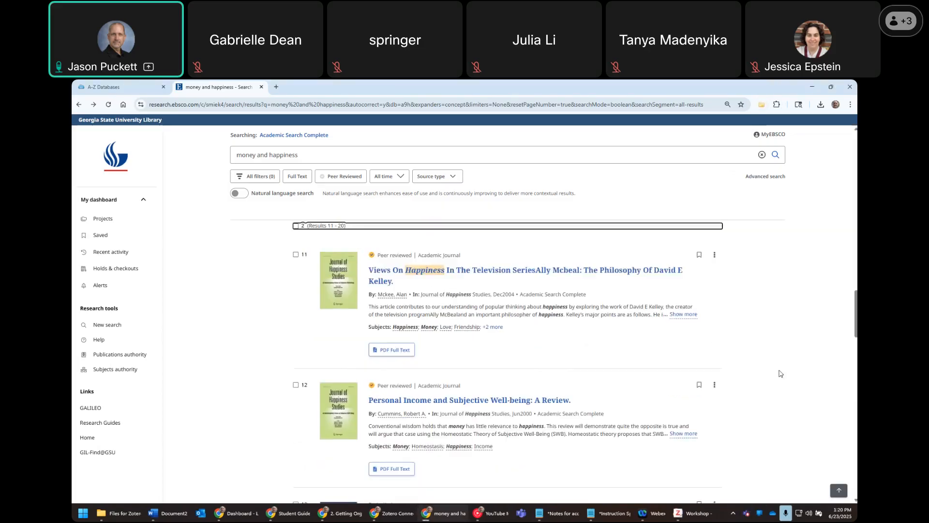
{"action": "left_click", "coordinate": [762, 105]}
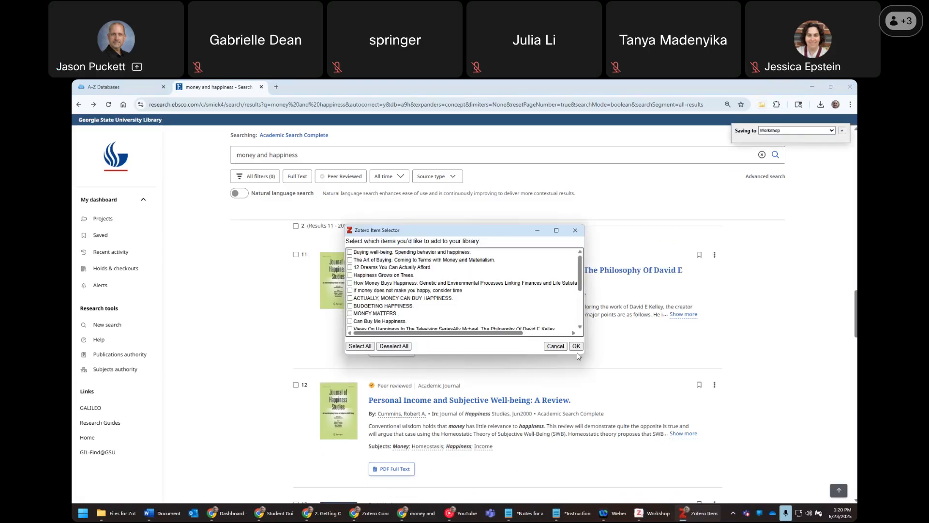
{"action": "left_click_drag", "start_coordinate": [588, 361], "coordinate": [668, 461]}
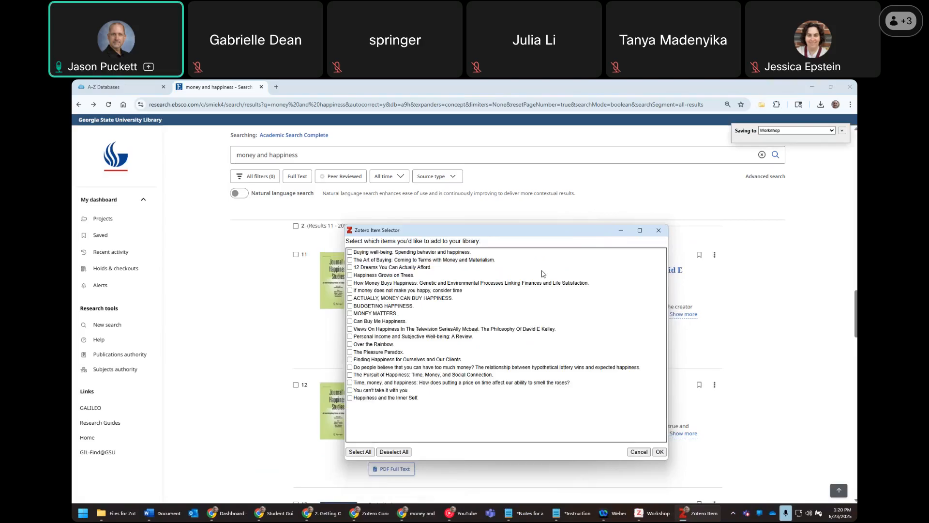
- Mark six articles in the item selector, from "How Money Buys Happiness" to "Do people believe that you can have too much money?"
{"action": "left_click", "coordinate": [393, 283]}
{"action": "left_click", "coordinate": [378, 298]}
{"action": "left_click", "coordinate": [377, 314]}
{"action": "left_click", "coordinate": [376, 336]}
{"action": "left_click", "coordinate": [372, 352]}
{"action": "left_click", "coordinate": [374, 368]}
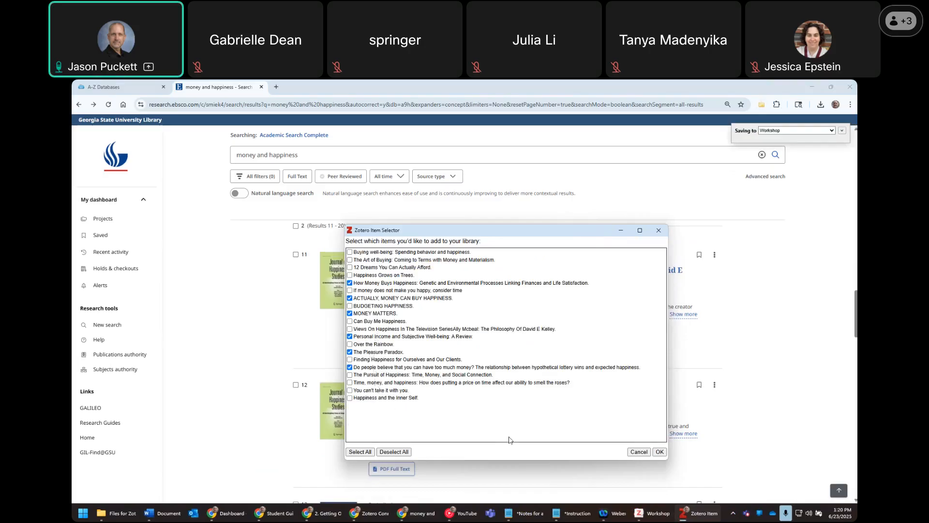
- Try selecting all listed articles at once and deselecting them all again, twice
{"action": "left_click", "coordinate": [353, 452]}
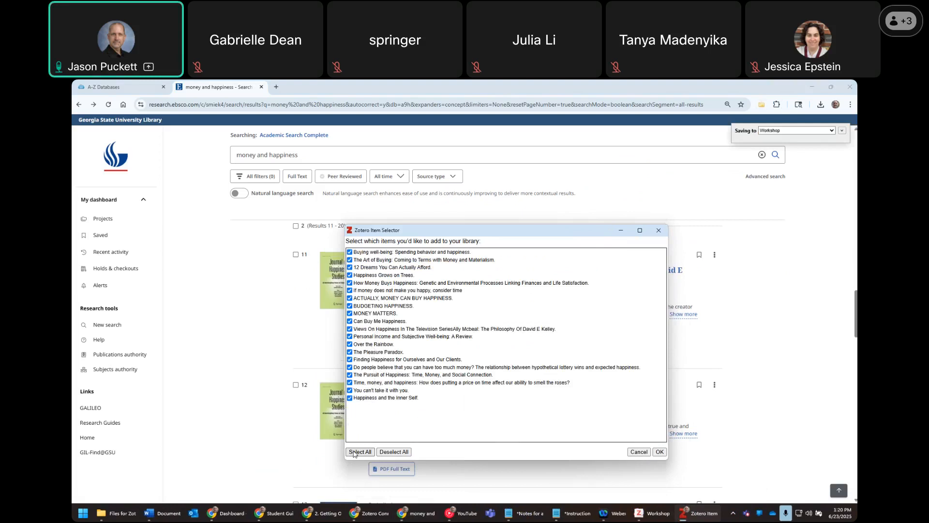
{"action": "left_click", "coordinate": [404, 453]}
{"action": "left_click", "coordinate": [370, 453]}
{"action": "left_click", "coordinate": [397, 454]}
- Save "If money does not make you happy, consider time", "ACTUALLY, MONEY CAN BUY HAPPINESS.", "MONEY MATTERS." and "Over the Rainbow." to the Workshop collection
{"action": "left_click", "coordinate": [392, 291]}
{"action": "left_click", "coordinate": [388, 299]}
{"action": "left_click", "coordinate": [382, 314]}
{"action": "left_click", "coordinate": [382, 344]}
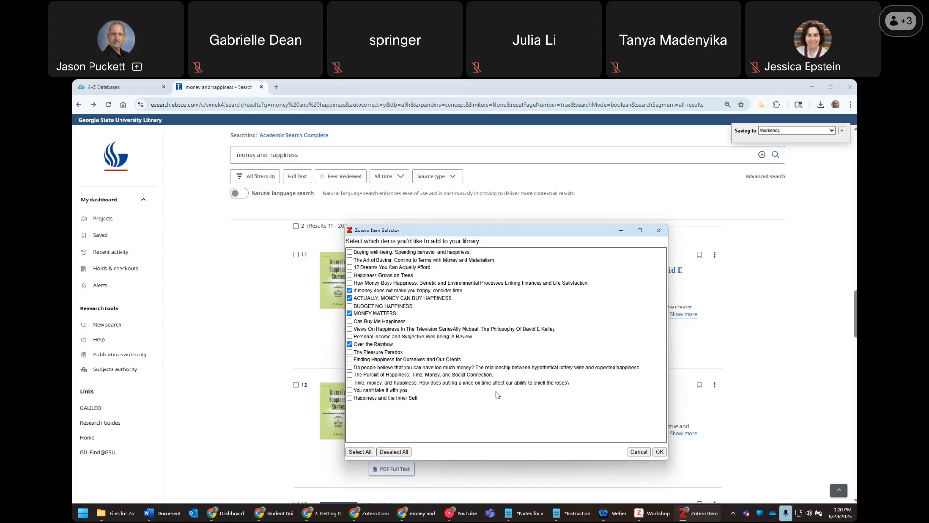
{"action": "left_click", "coordinate": [660, 453]}
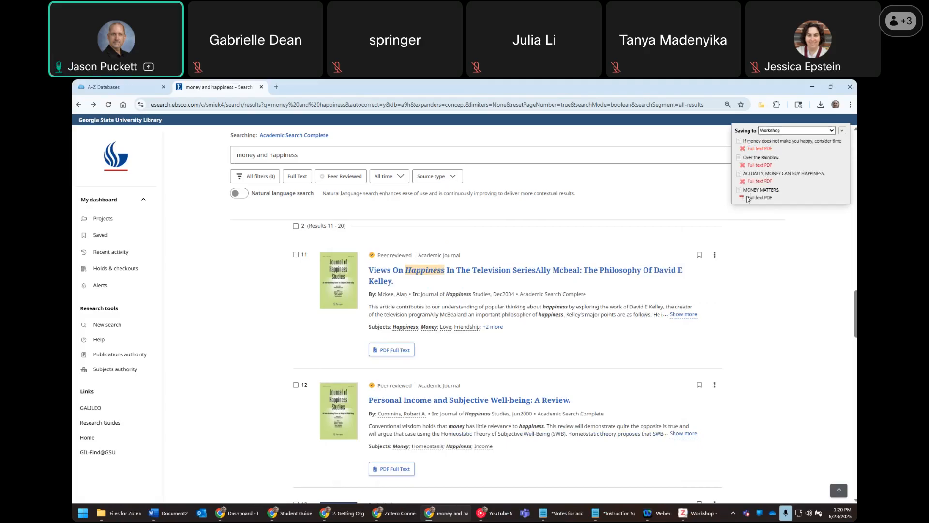
- Check the PDF download status of the saved articles and the access options offered for "MONEY MATTERS." in the results
{"action": "left_click_drag", "start_coordinate": [774, 181], "coordinate": [747, 183]}
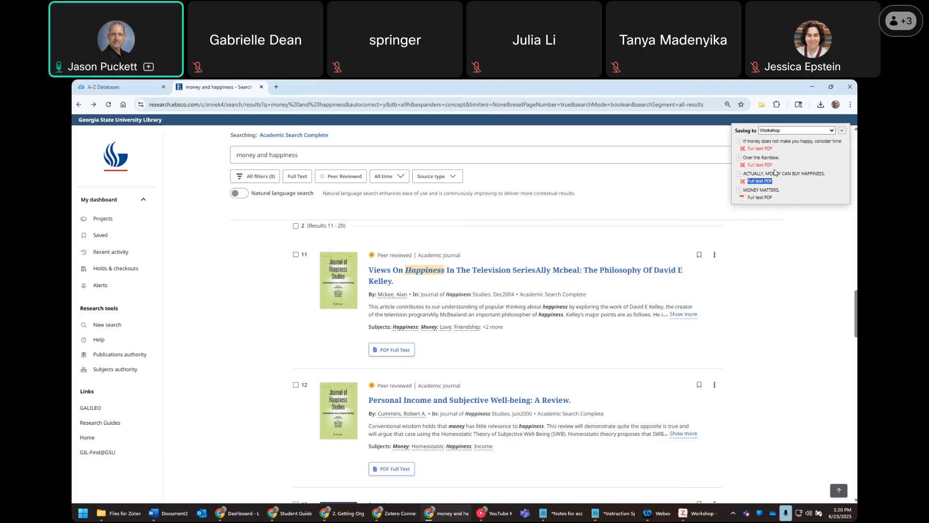
{"action": "scroll", "coordinate": [777, 350], "scroll_direction": "up", "scroll_amount": 4}
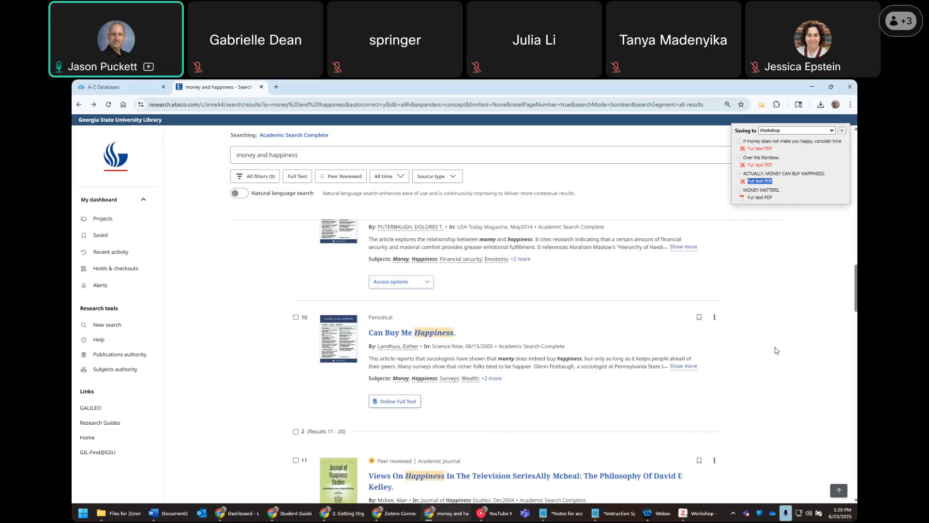
{"action": "scroll", "coordinate": [776, 350], "scroll_direction": "up", "scroll_amount": 1}
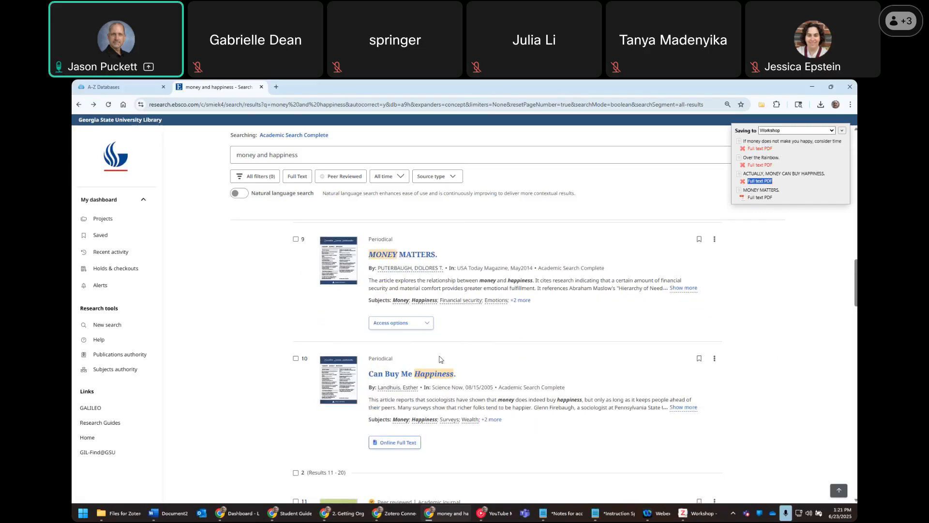
{"action": "left_click", "coordinate": [426, 323]}
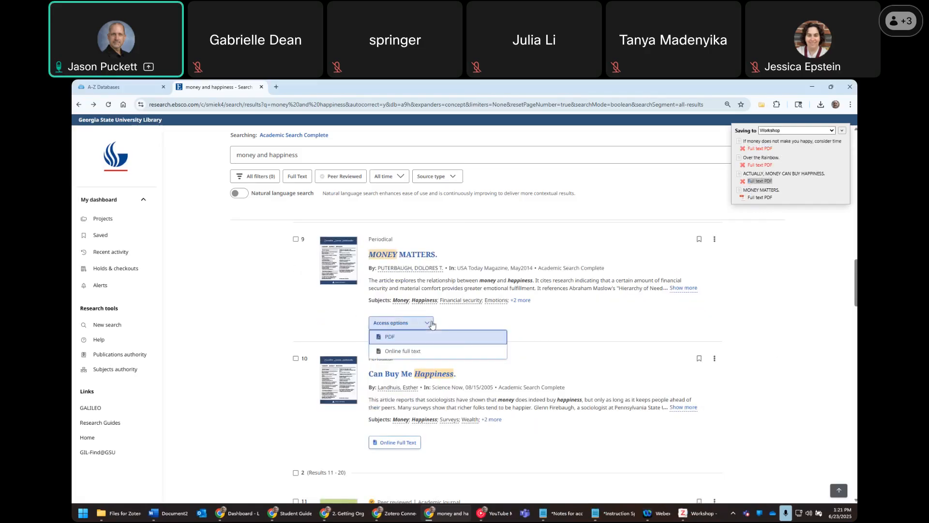
{"action": "left_click", "coordinate": [380, 325]}
{"action": "left_click", "coordinate": [579, 321]}
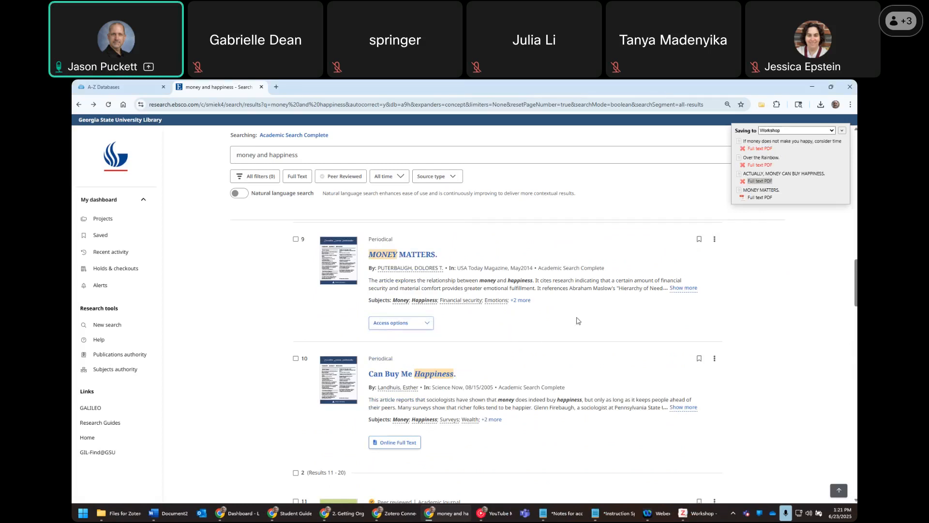
- Check the full-text availability of "ACTUALLY, MONEY CAN BUY HAPPINESS." and "If money does not make you happy, consider time" in the results
{"action": "scroll", "coordinate": [579, 321], "scroll_direction": "up", "scroll_amount": 4}
{"action": "scroll", "coordinate": [307, 337], "scroll_direction": "up", "scroll_amount": 2}
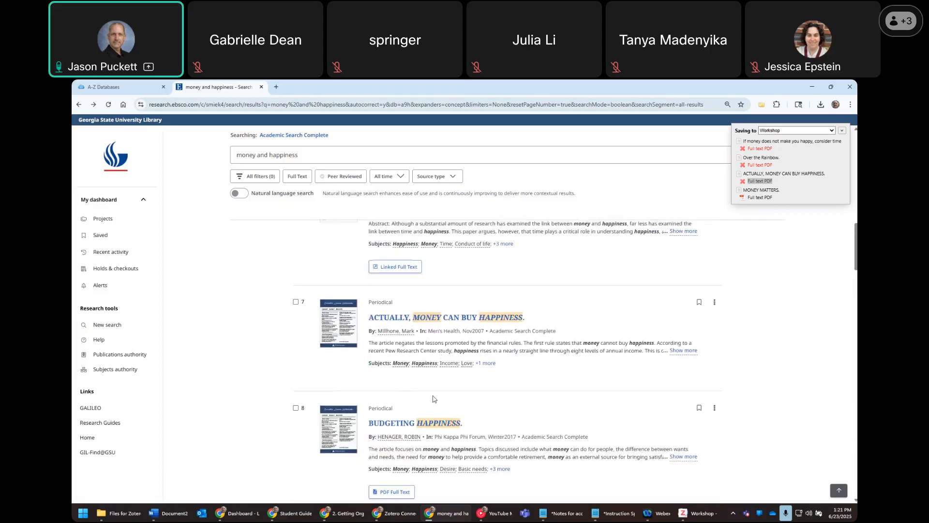
{"action": "scroll", "coordinate": [769, 365], "scroll_direction": "up", "scroll_amount": 3}
{"action": "scroll", "coordinate": [769, 364], "scroll_direction": "up", "scroll_amount": 1}
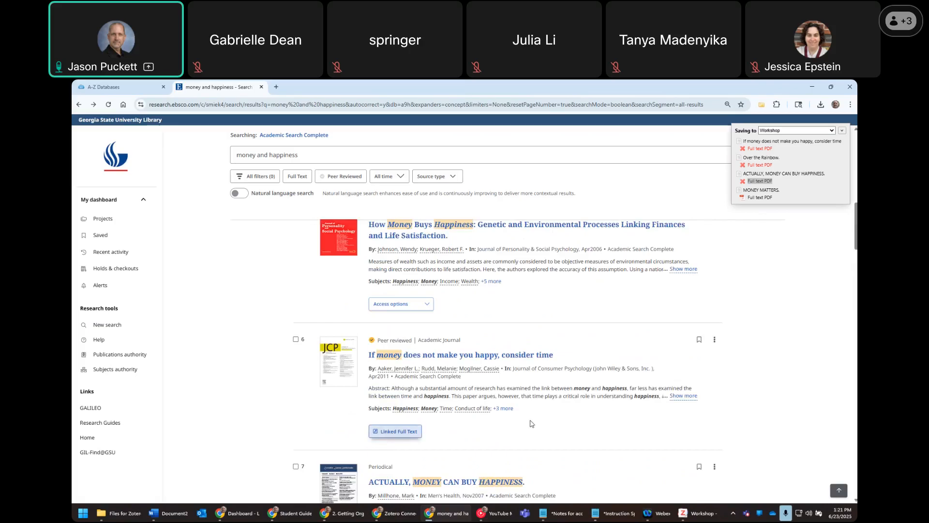
{"action": "scroll", "coordinate": [765, 330], "scroll_direction": "up", "scroll_amount": 2}
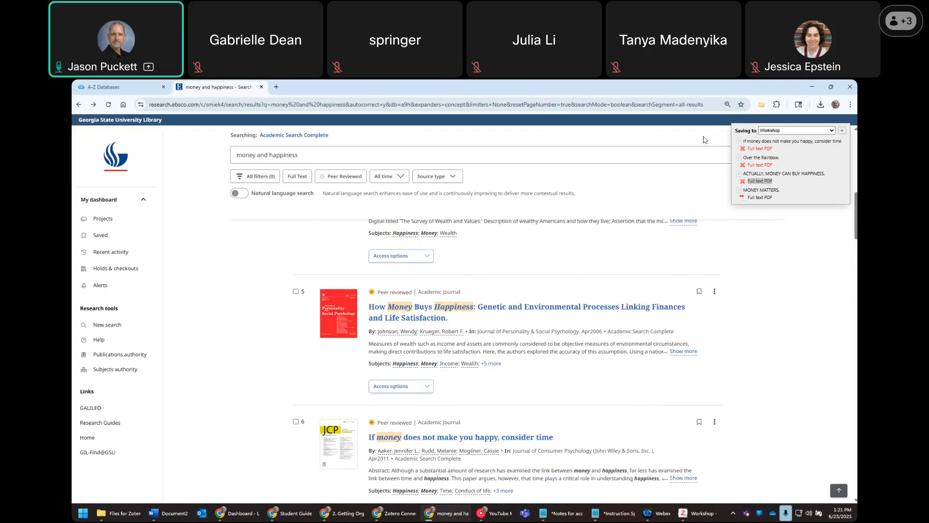
{"action": "scroll", "coordinate": [700, 141], "scroll_direction": "up", "scroll_amount": 2}
{"action": "left_click", "coordinate": [763, 108]}
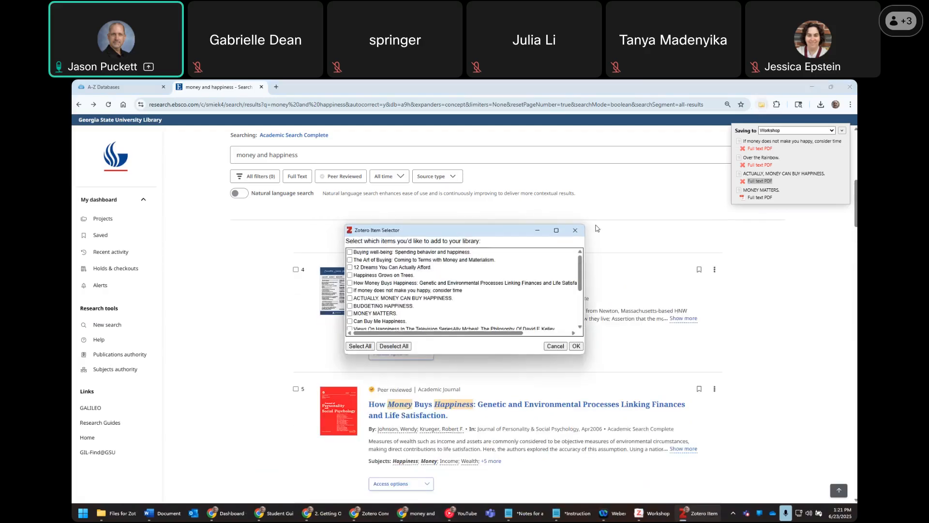
{"action": "left_click", "coordinate": [576, 231]}
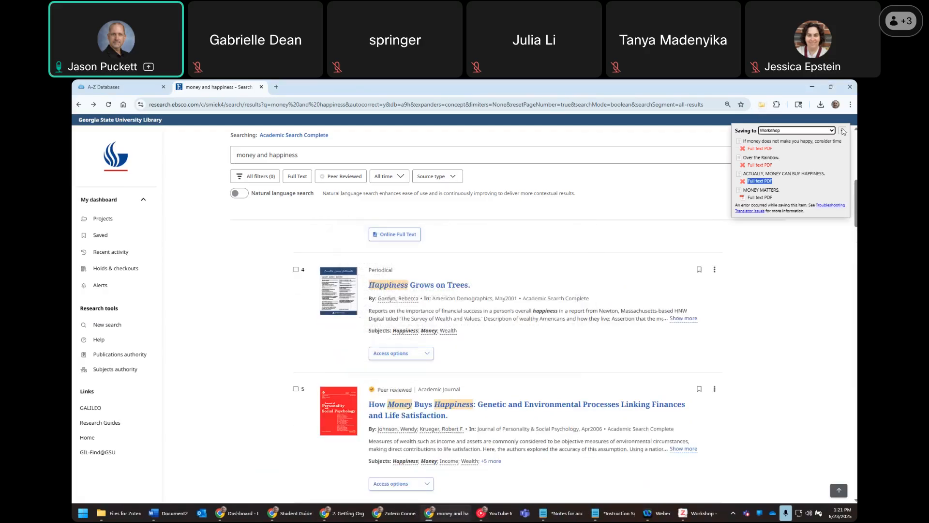
{"action": "left_click", "coordinate": [783, 313]}
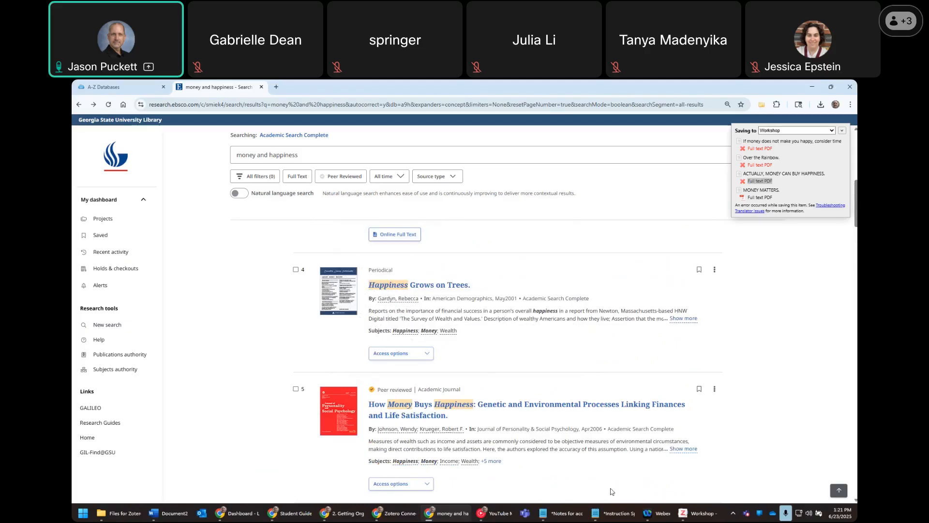
- Switch to Zotero, look at several saved articles and sort the Workshop collection by title
{"action": "left_click", "coordinate": [697, 513]}
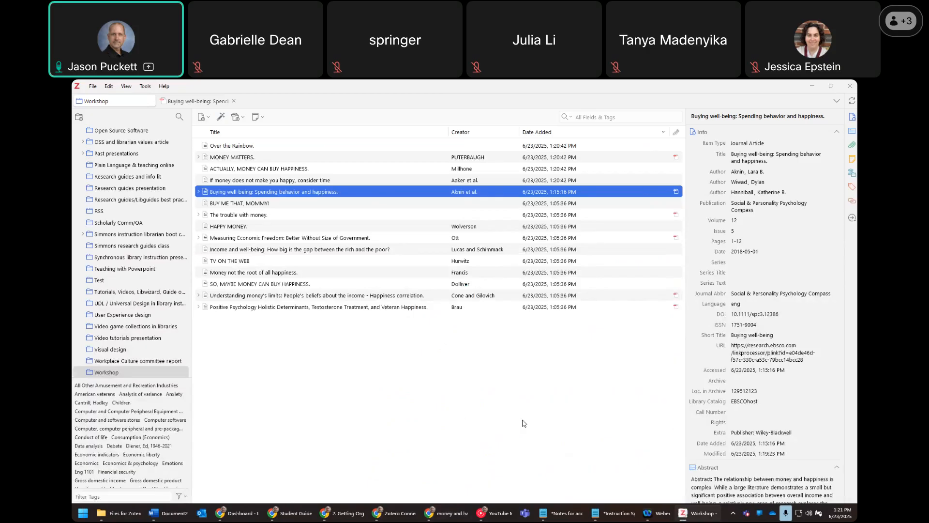
{"action": "left_click", "coordinate": [290, 249]}
{"action": "left_click", "coordinate": [285, 284]}
{"action": "left_click", "coordinate": [283, 307]}
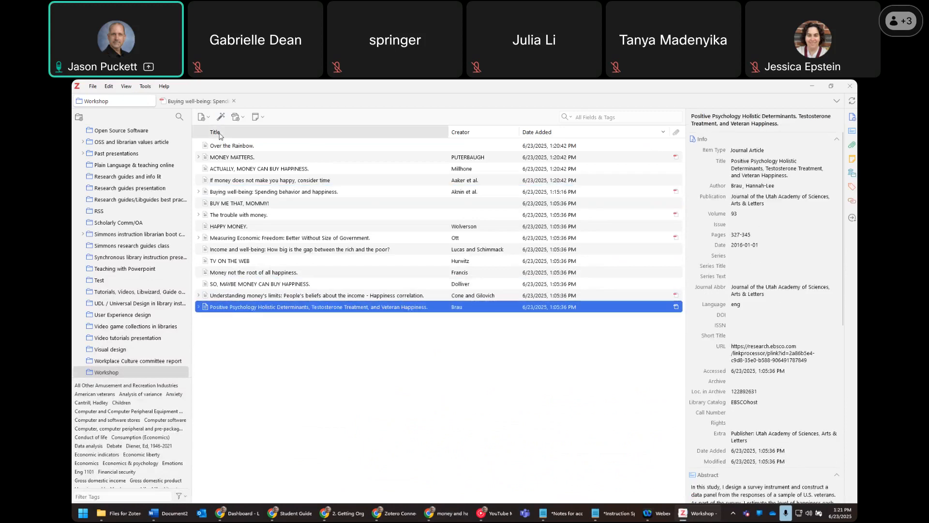
{"action": "left_click", "coordinate": [221, 132]}
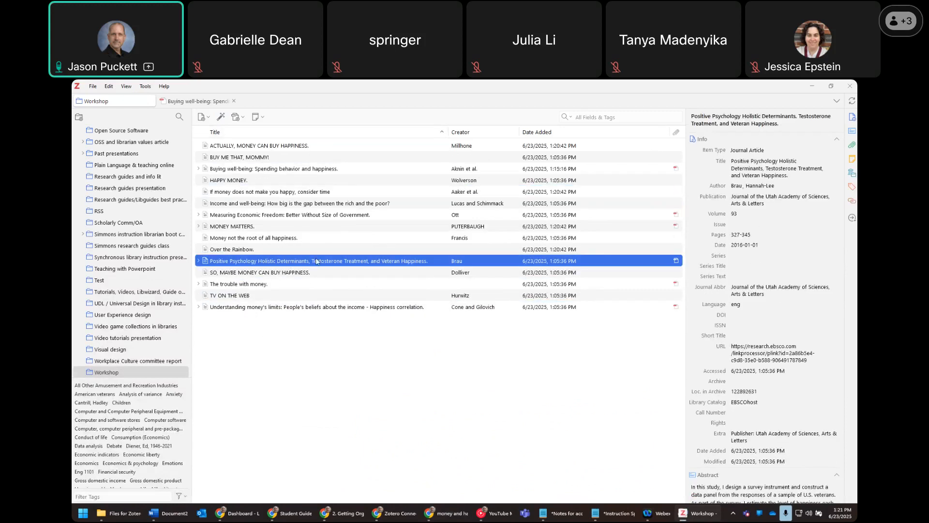
{"action": "left_click", "coordinate": [346, 261], "text": "ctrl"}
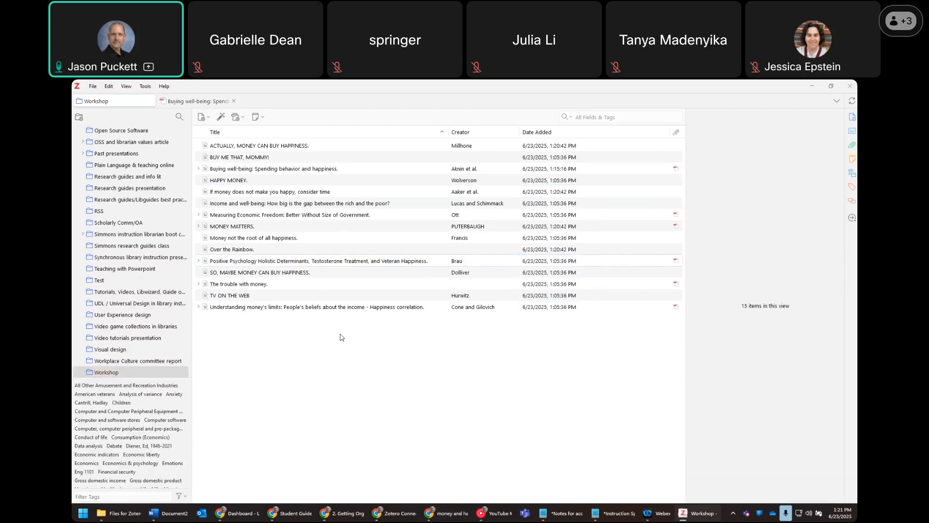
- Examine the Zotero record of "Over the Rainbow." and open its stored URL in the browser
{"action": "left_click", "coordinate": [374, 250]}
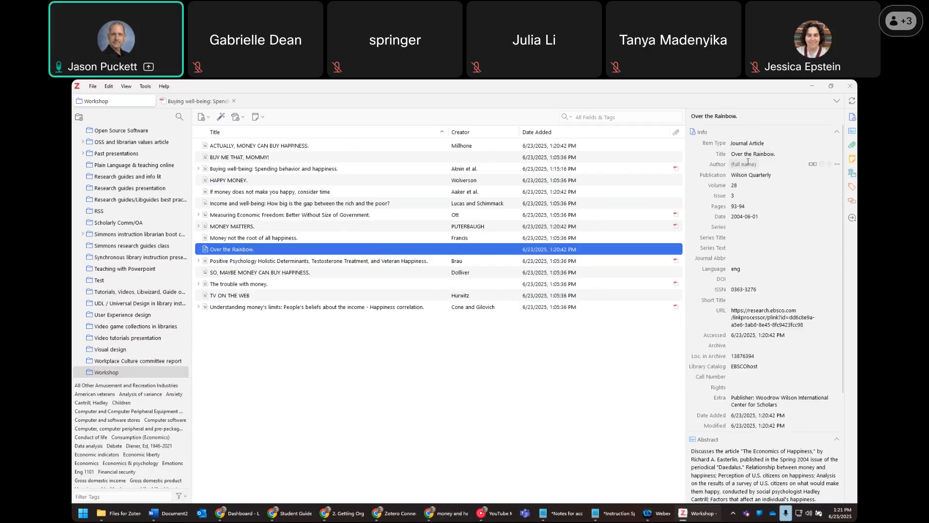
{"action": "scroll", "coordinate": [782, 418], "scroll_direction": "down", "scroll_amount": 3}
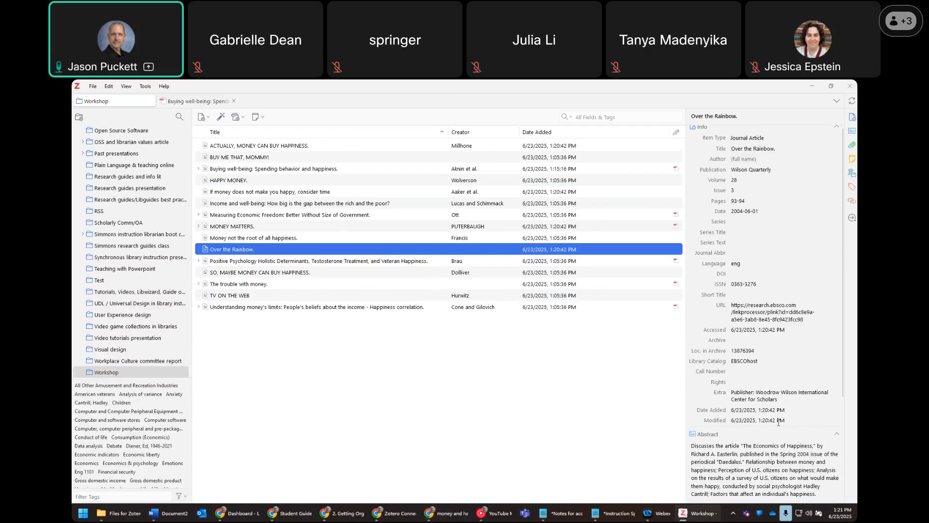
{"action": "scroll", "coordinate": [750, 363], "scroll_direction": "up", "scroll_amount": 3}
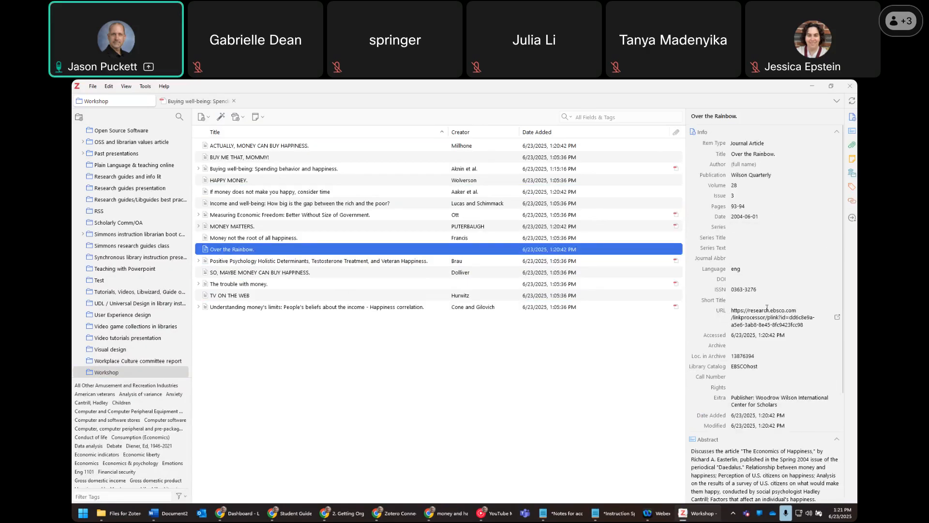
{"action": "left_click", "coordinate": [838, 318]}
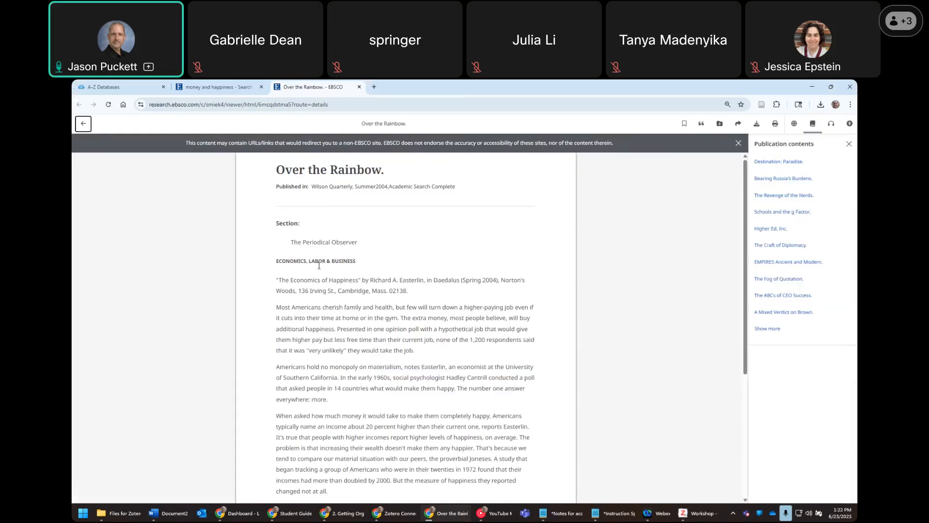
- Look through the online full text of "Over the Rainbow.", close its browser tab and return to its Zotero record
{"action": "scroll", "coordinate": [319, 265], "scroll_direction": "down", "scroll_amount": 4}
{"action": "scroll", "coordinate": [320, 273], "scroll_direction": "up", "scroll_amount": 4}
{"action": "middle_click", "coordinate": [304, 87]}
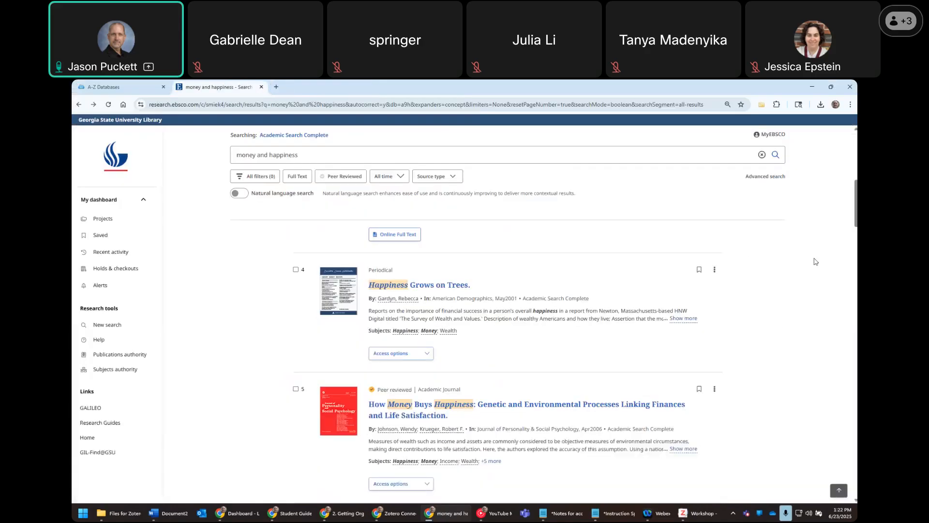
{"action": "key", "text": "alt+Tab"}
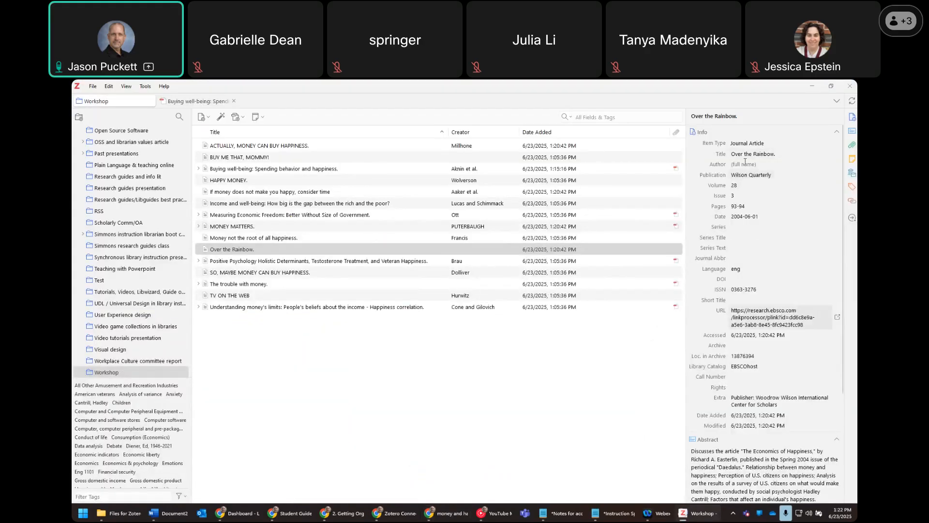
{"action": "left_click", "coordinate": [505, 399]}
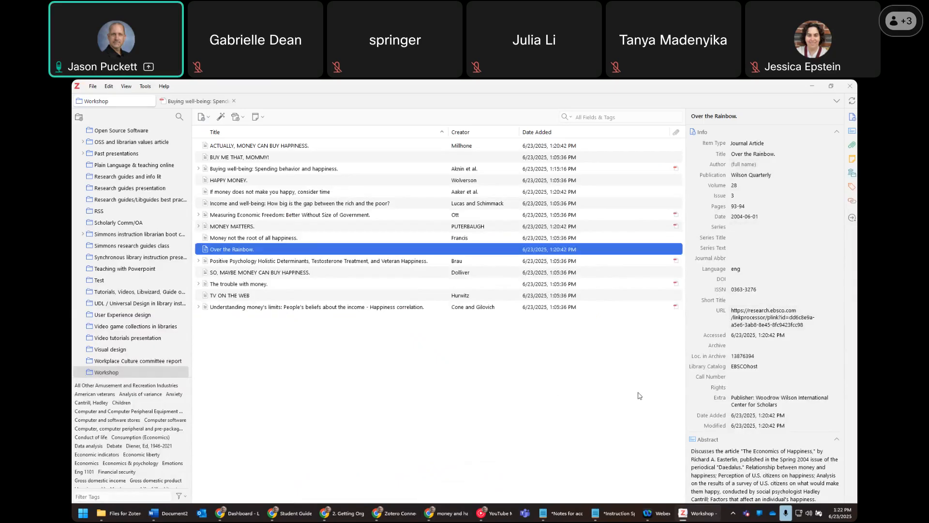
- Select the Workshop collection and look through the whole list of collections under My Library
{"action": "left_click", "coordinate": [98, 372]}
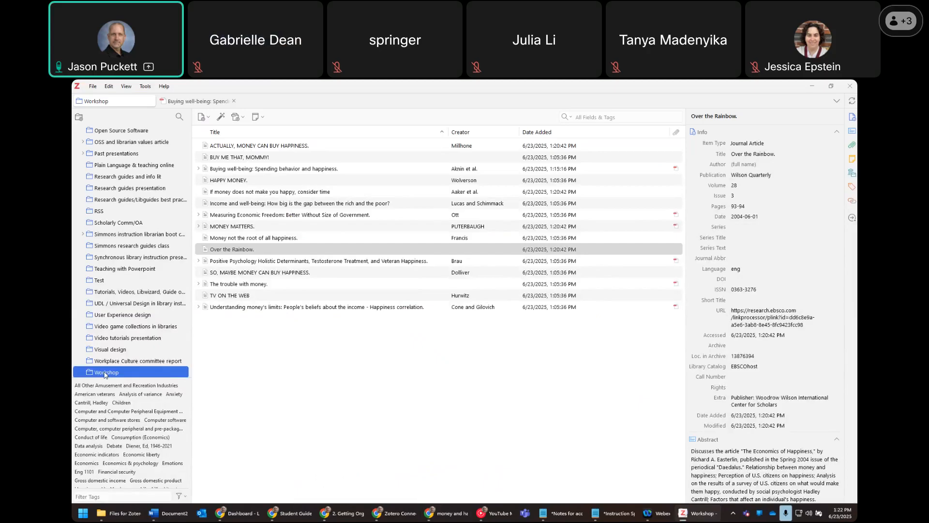
{"action": "scroll", "coordinate": [105, 375], "scroll_direction": "down", "scroll_amount": 3}
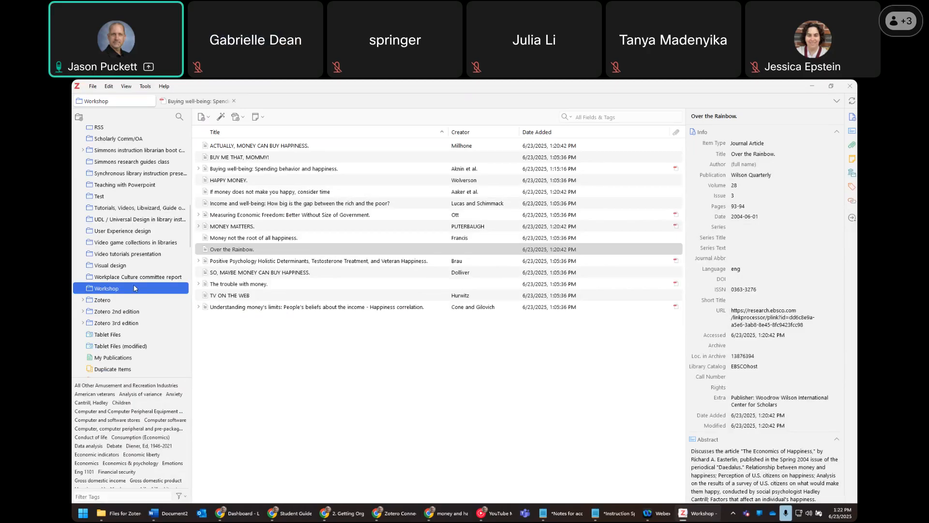
{"action": "scroll", "coordinate": [135, 289], "scroll_direction": "up", "scroll_amount": 15}
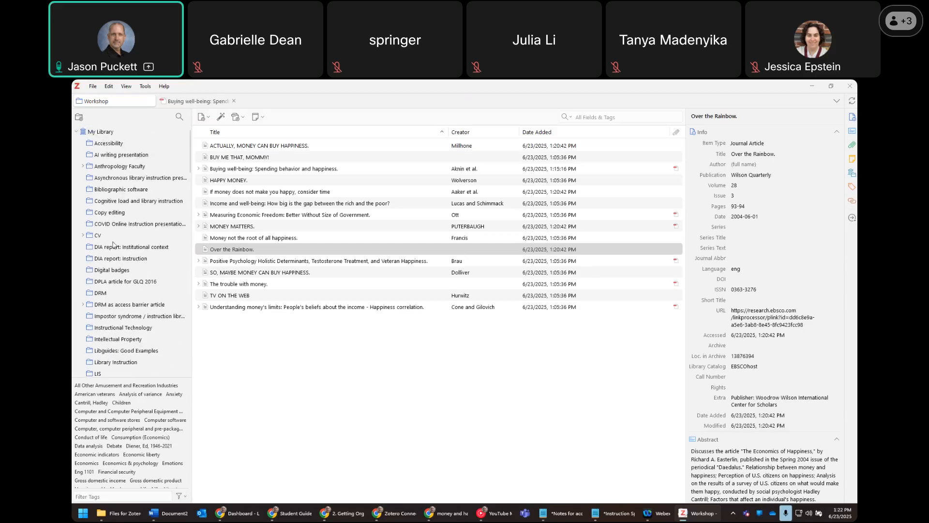
{"action": "scroll", "coordinate": [112, 244], "scroll_direction": "down", "scroll_amount": 15}
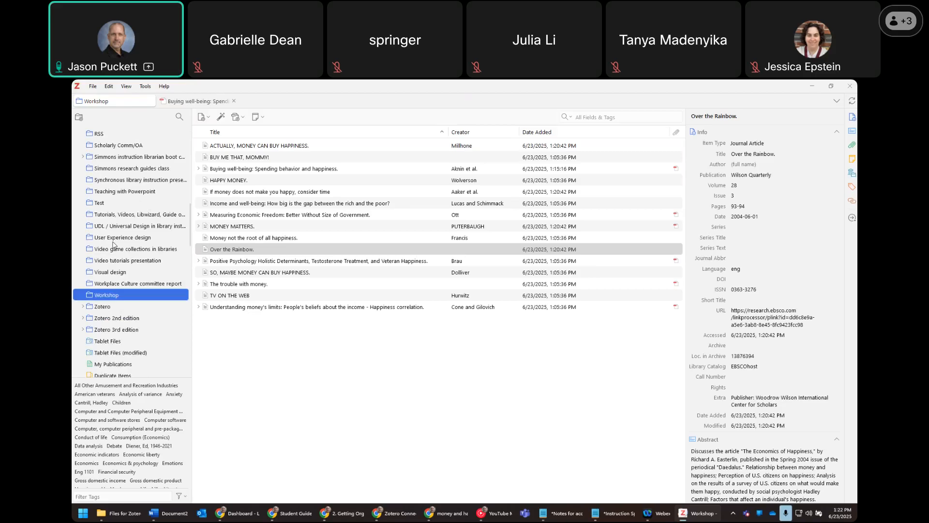
{"action": "scroll", "coordinate": [114, 244], "scroll_direction": "up", "scroll_amount": 10}
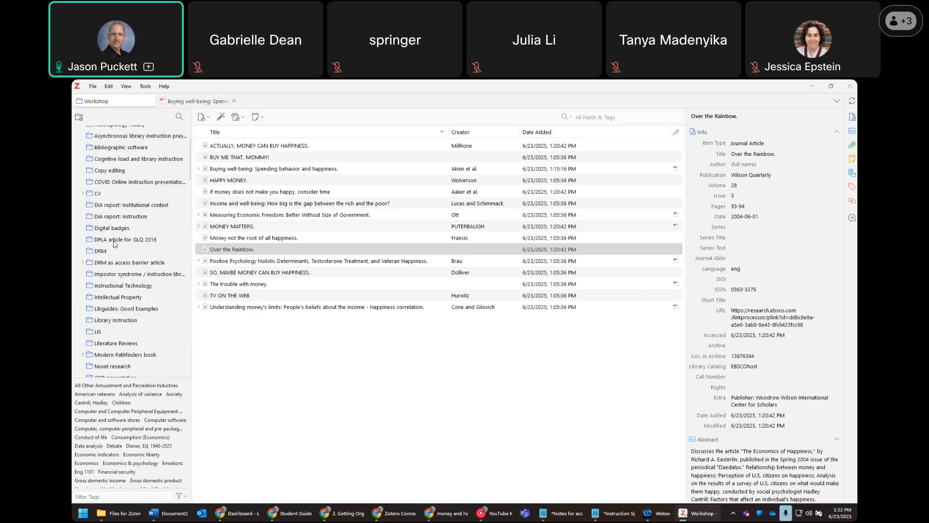
{"action": "scroll", "coordinate": [114, 244], "scroll_direction": "up", "scroll_amount": 2}
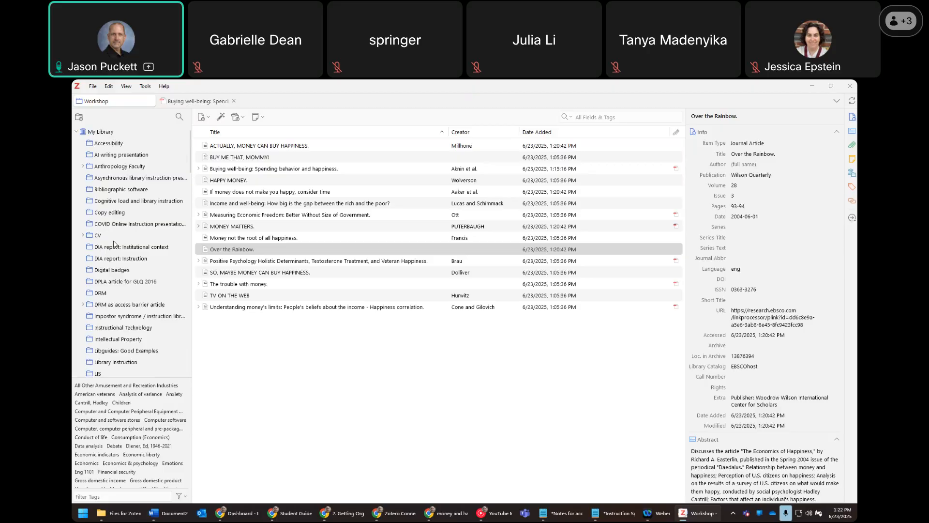
- Open the COVID Online Instruction presentation summer 2020 collection and look through the rest of the collections list
{"action": "left_click", "coordinate": [135, 225]}
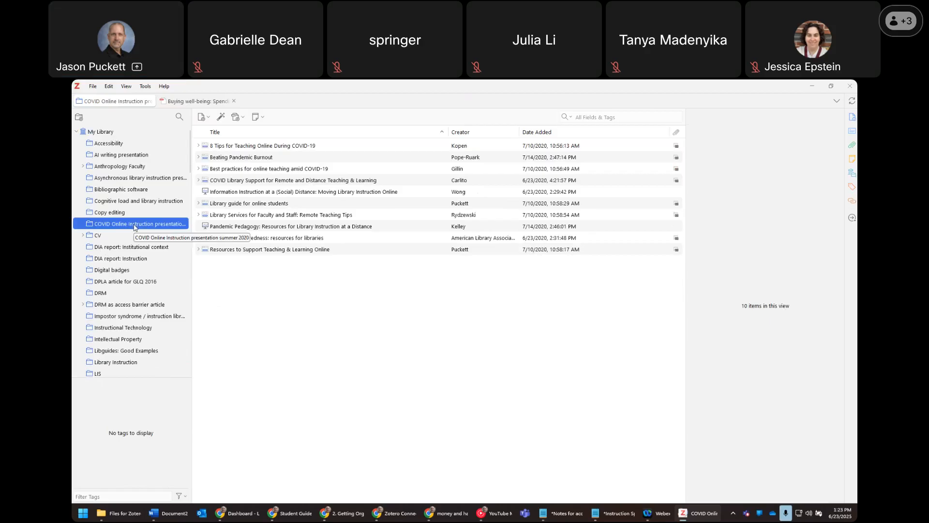
{"action": "scroll", "coordinate": [130, 290], "scroll_direction": "down", "scroll_amount": 10}
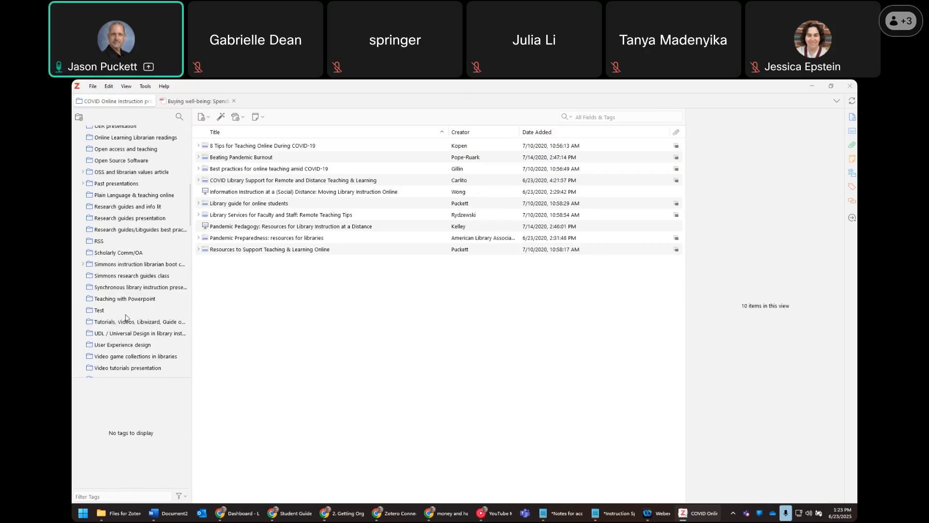
{"action": "scroll", "coordinate": [113, 319], "scroll_direction": "down", "scroll_amount": 3}
- Create a new collection named Money & Happiness inside the Workshop collection
{"action": "left_click", "coordinate": [106, 319]}
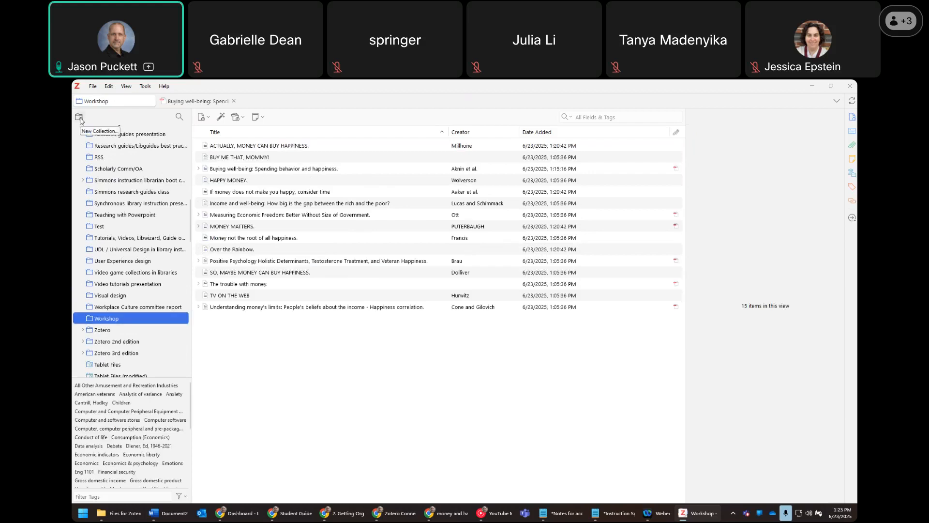
{"action": "left_click", "coordinate": [96, 89]}
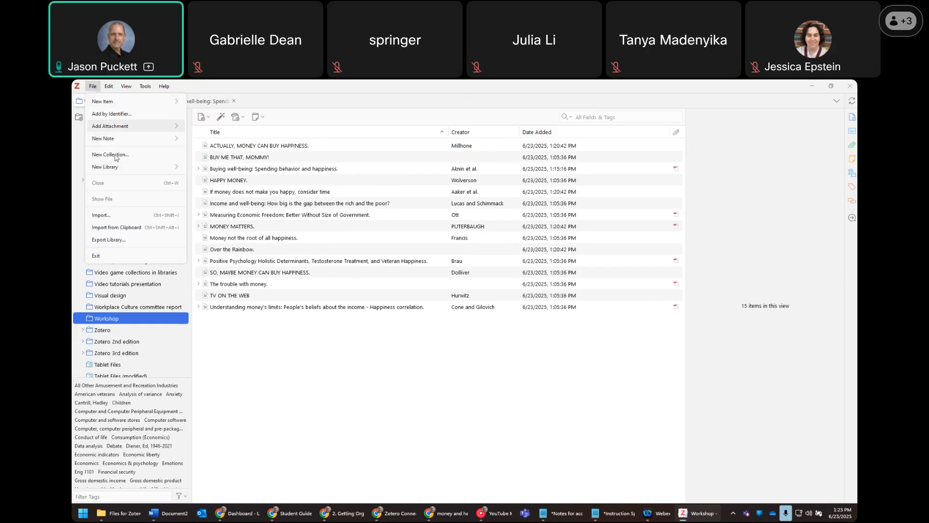
{"action": "left_click", "coordinate": [161, 155]}
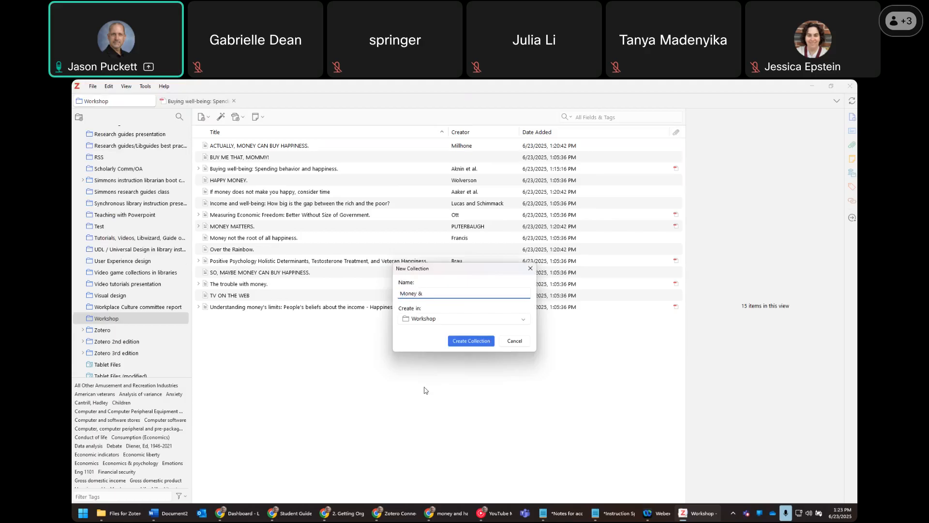
{"action": "type", "text": "ness"}
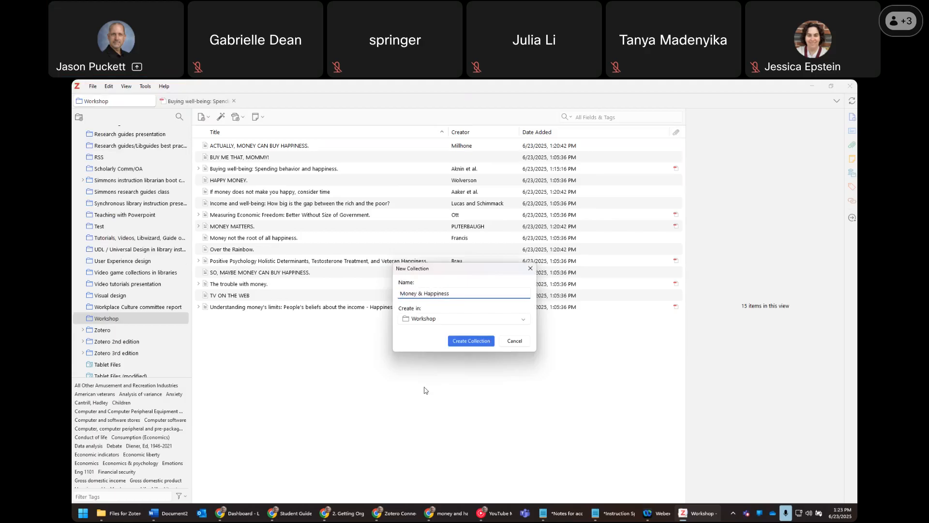
{"action": "left_click", "coordinate": [470, 341]}
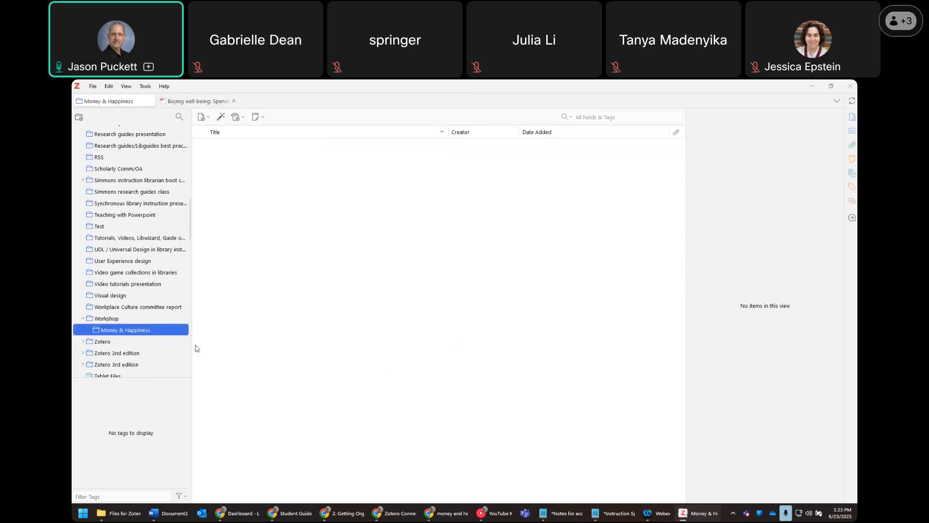
- Compare the contents of the Workshop collection with those of its Money & Happiness subcollection
{"action": "left_click", "coordinate": [109, 321]}
{"action": "left_click", "coordinate": [110, 330]}
{"action": "left_click", "coordinate": [104, 320]}
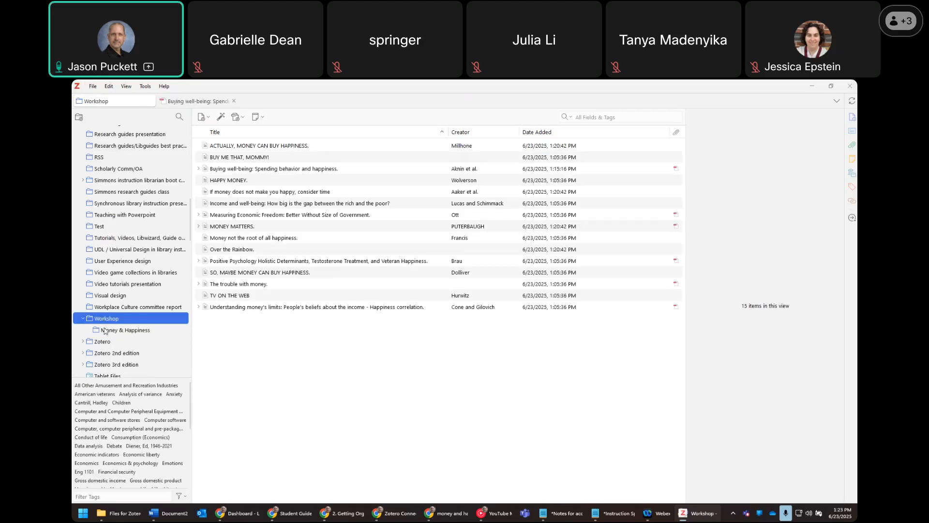
{"action": "left_click", "coordinate": [105, 331]}
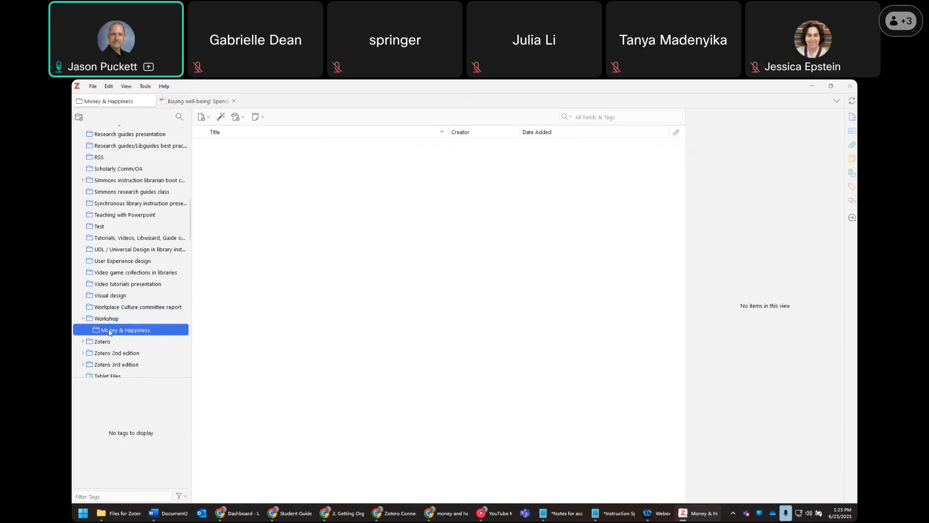
{"action": "mouse_move", "coordinate": [110, 332]}
{"action": "left_mouse_down"}
{"action": "mouse_move", "coordinate": [99, 299]}
{"action": "mouse_move", "coordinate": [80, 300]}
{"action": "mouse_move", "coordinate": [86, 319]}
{"action": "mouse_move", "coordinate": [116, 345]}
{"action": "mouse_move", "coordinate": [115, 332]}
{"action": "left_mouse_up"}
- Add the Workshop articles "Understanding money's limits" and "TV ON THE WEB" to the Money & Happiness subcollection and open that subcollection
{"action": "left_click", "coordinate": [142, 319]}
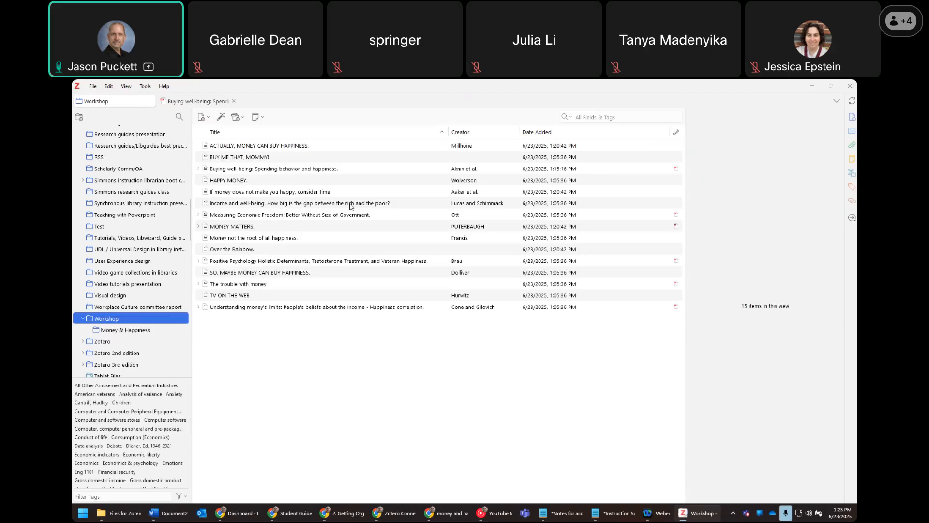
{"action": "left_click", "coordinate": [352, 207]}
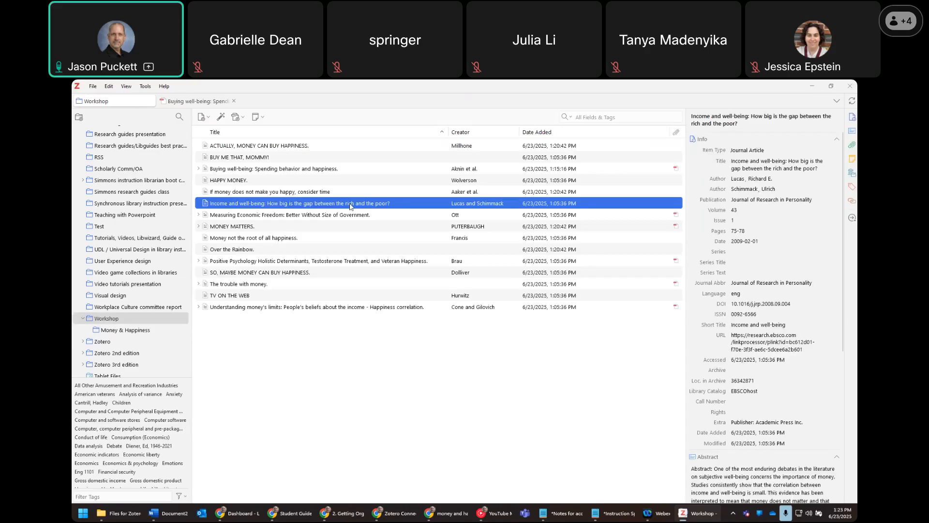
{"action": "left_click", "coordinate": [252, 309]}
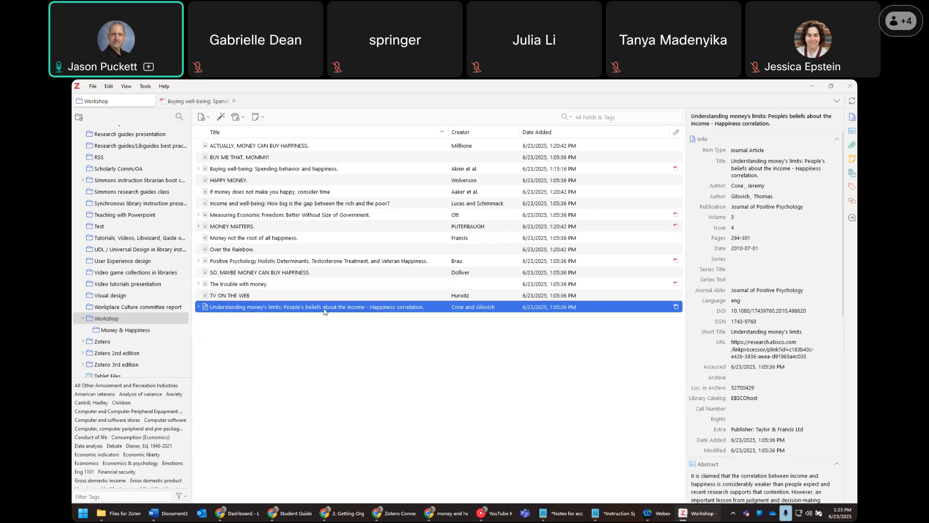
{"action": "left_click_drag", "start_coordinate": [324, 310], "coordinate": [125, 334]}
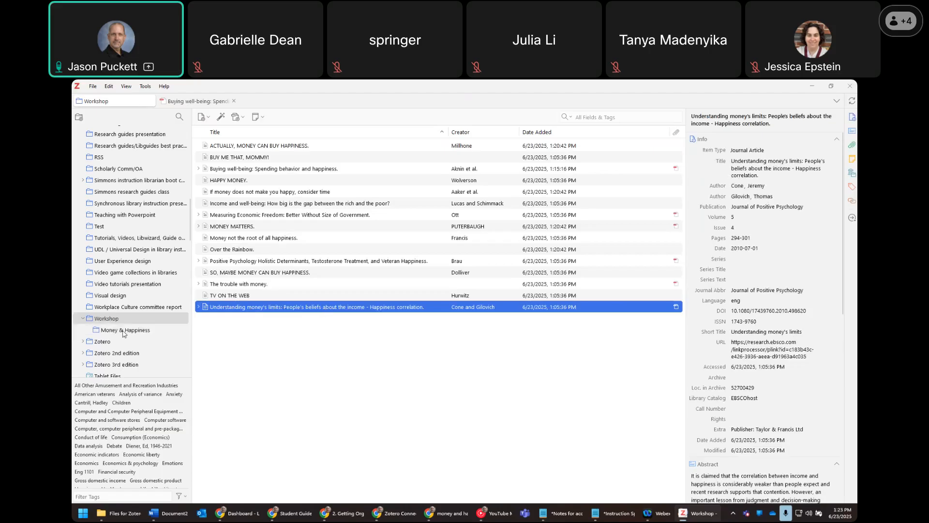
{"action": "left_click", "coordinate": [229, 296]}
{"action": "left_click_drag", "start_coordinate": [189, 317], "coordinate": [128, 331]}
{"action": "left_click", "coordinate": [126, 330]}
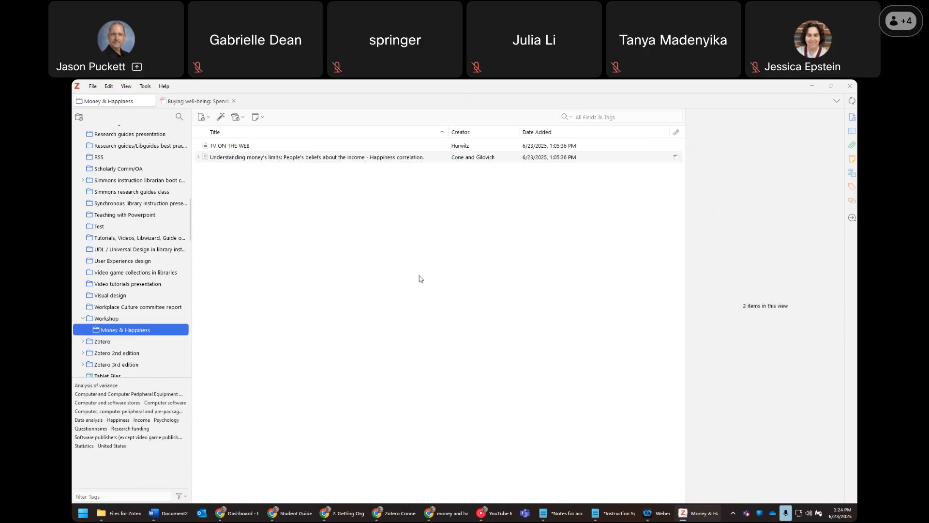
- Switch to the EBSCO results in the browser, save the article "Happiness Grows on Trees." into Money & Happiness and return to Zotero
{"action": "mouse_move", "coordinate": [450, 515]}
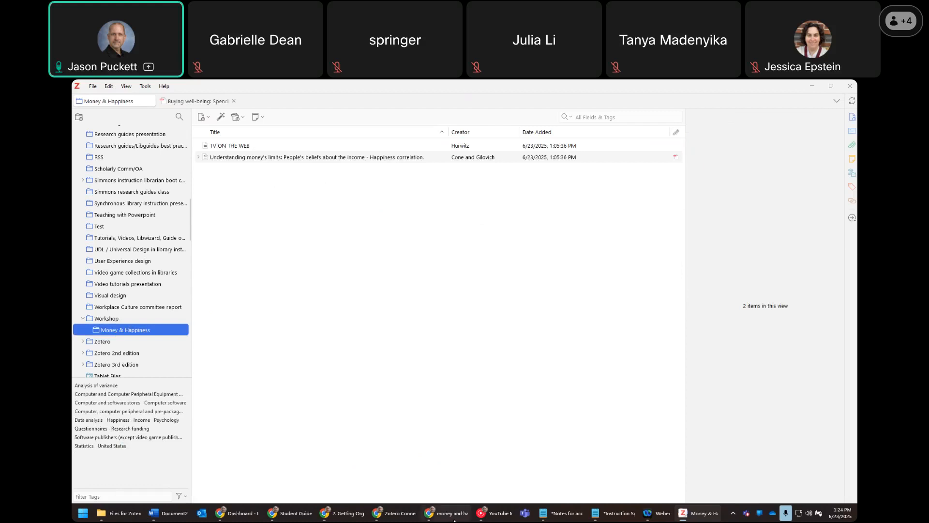
{"action": "left_click", "coordinate": [514, 480]}
{"action": "left_click", "coordinate": [401, 289]}
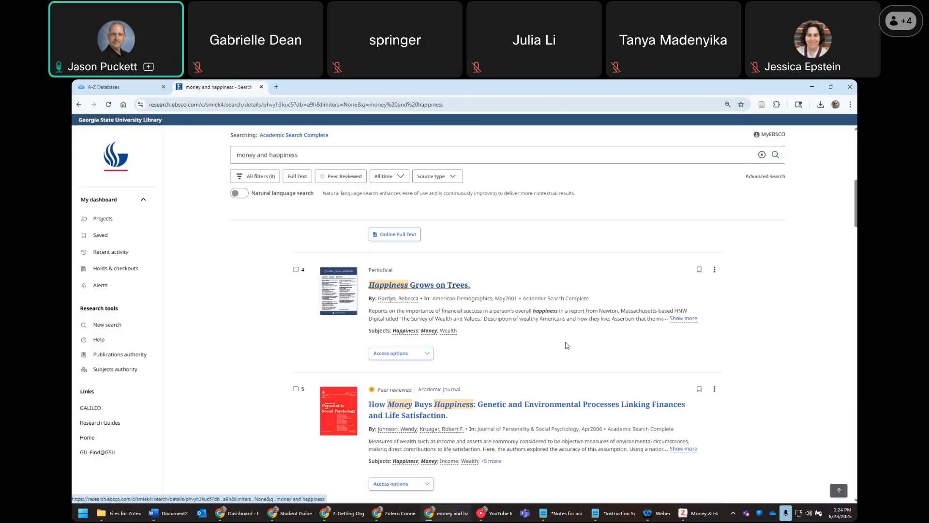
{"action": "left_click", "coordinate": [762, 105]}
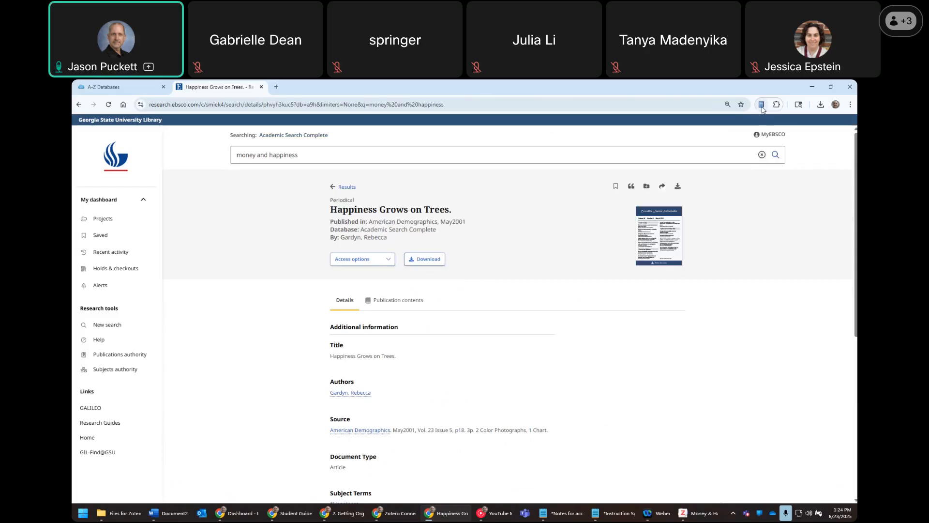
{"action": "left_click", "coordinate": [813, 88]}
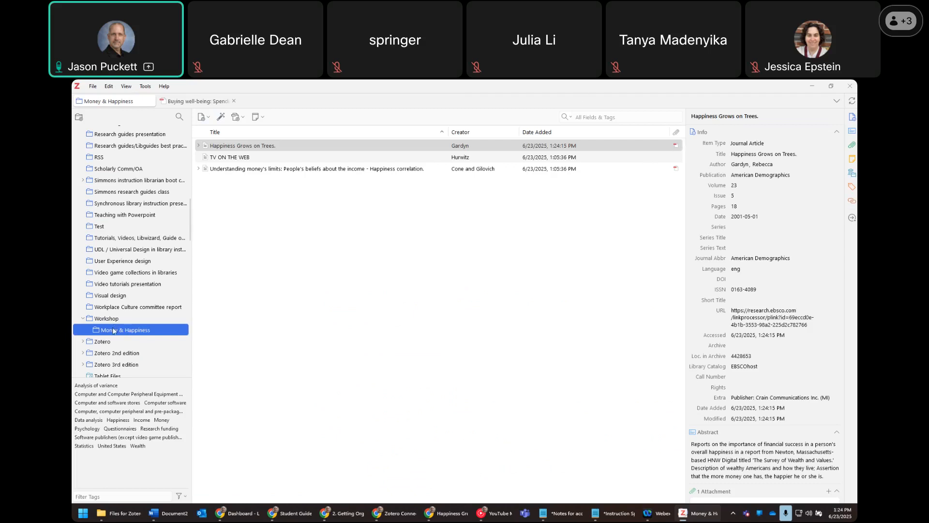
- Open My Library and look through its full list of items and its collections
{"action": "scroll", "coordinate": [114, 329], "scroll_direction": "up", "scroll_amount": 15}
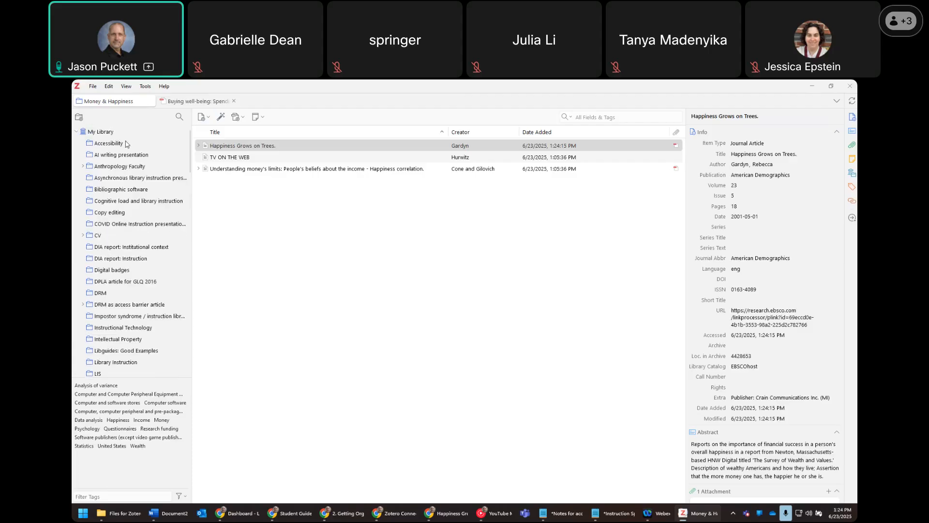
{"action": "left_click", "coordinate": [100, 132]}
{"action": "scroll", "coordinate": [281, 358], "scroll_direction": "down", "scroll_amount": 3}
{"action": "scroll", "coordinate": [289, 357], "scroll_direction": "down", "scroll_amount": 20}
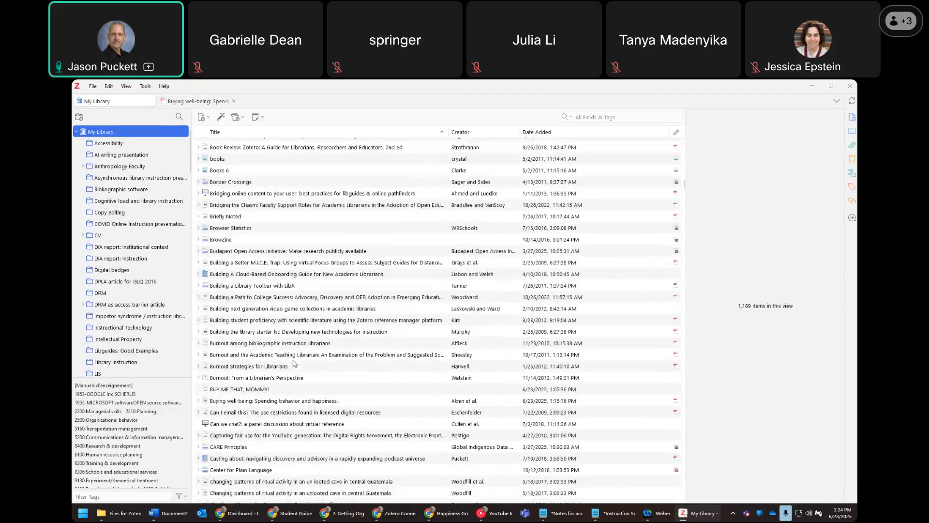
{"action": "scroll", "coordinate": [106, 278], "scroll_direction": "down", "scroll_amount": 5}
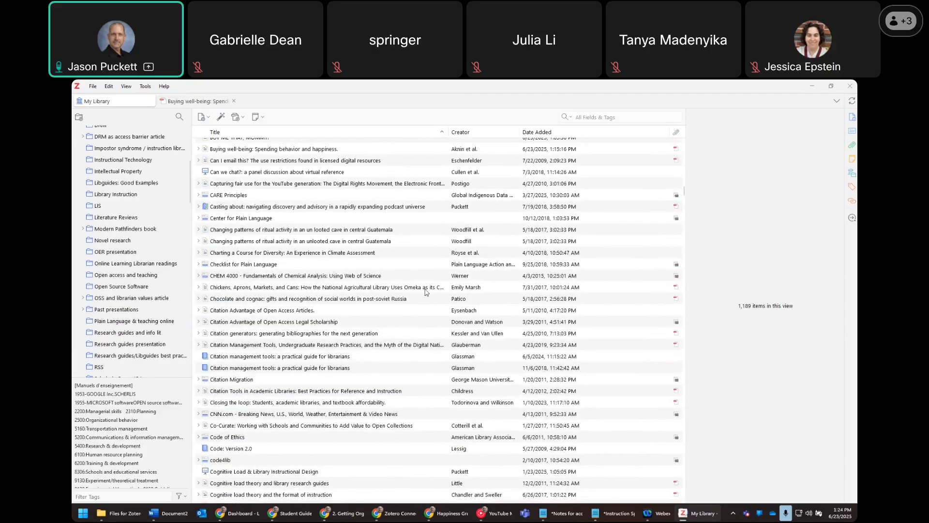
{"action": "scroll", "coordinate": [112, 322], "scroll_direction": "down", "scroll_amount": 6}
- Return to the Workshop collection, view its items and look over the collections tree from My Library down to Group Libraries
{"action": "left_click", "coordinate": [109, 319]}
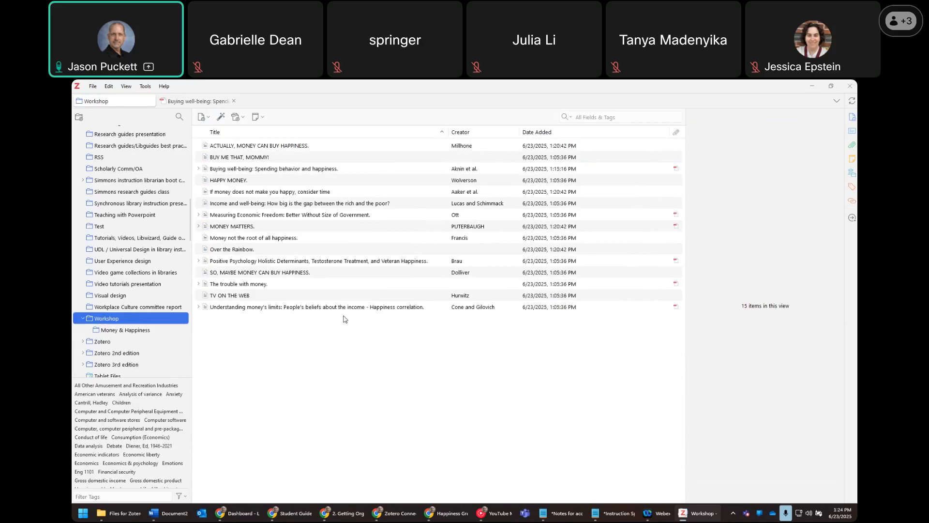
{"action": "left_click", "coordinate": [365, 328]}
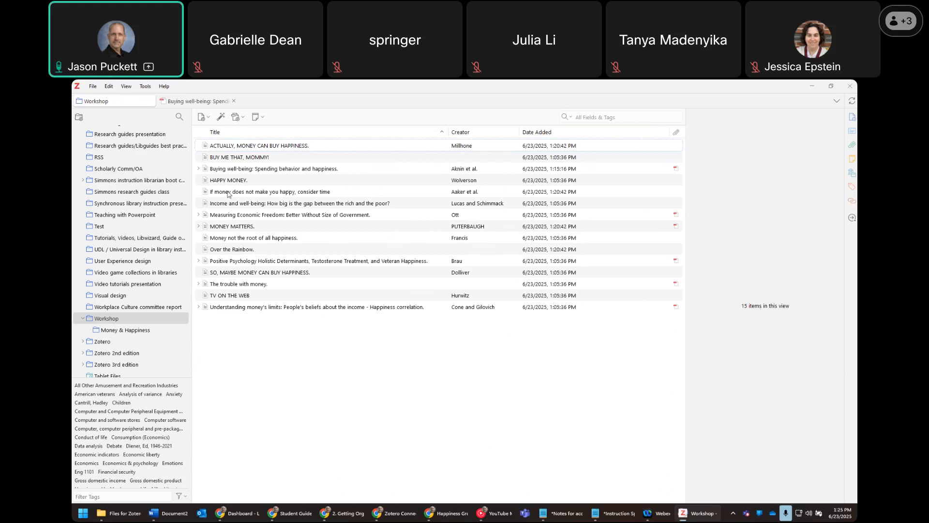
{"action": "scroll", "coordinate": [163, 177], "scroll_direction": "up", "scroll_amount": 10}
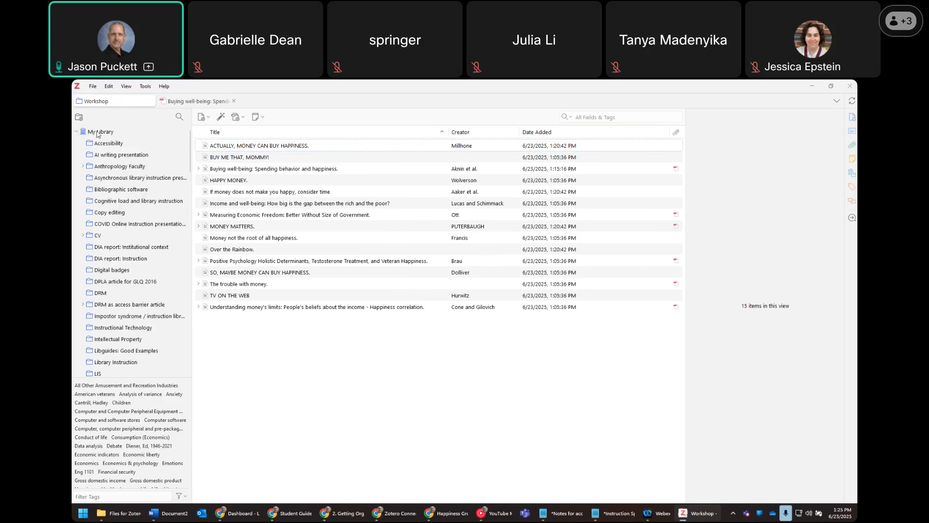
{"action": "scroll", "coordinate": [142, 262], "scroll_direction": "down", "scroll_amount": 10}
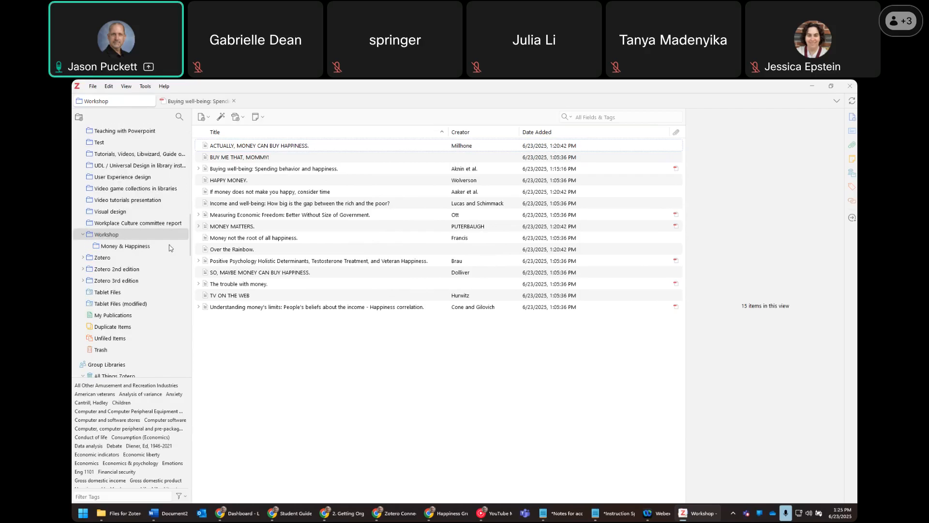
- Filter the Workshop collection by the tag Money, view the matching items and clear the tag filter
{"action": "left_click", "coordinate": [588, 119]}
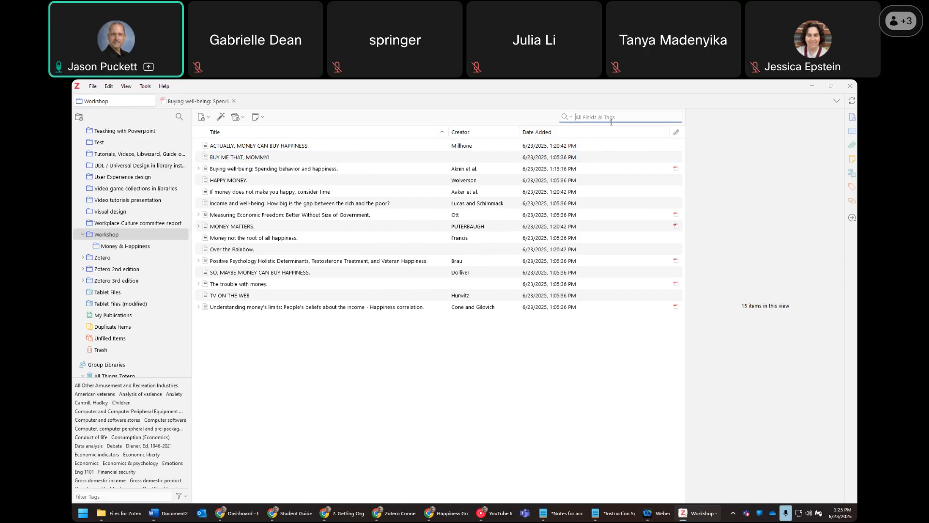
{"action": "scroll", "coordinate": [130, 414], "scroll_direction": "down", "scroll_amount": 5}
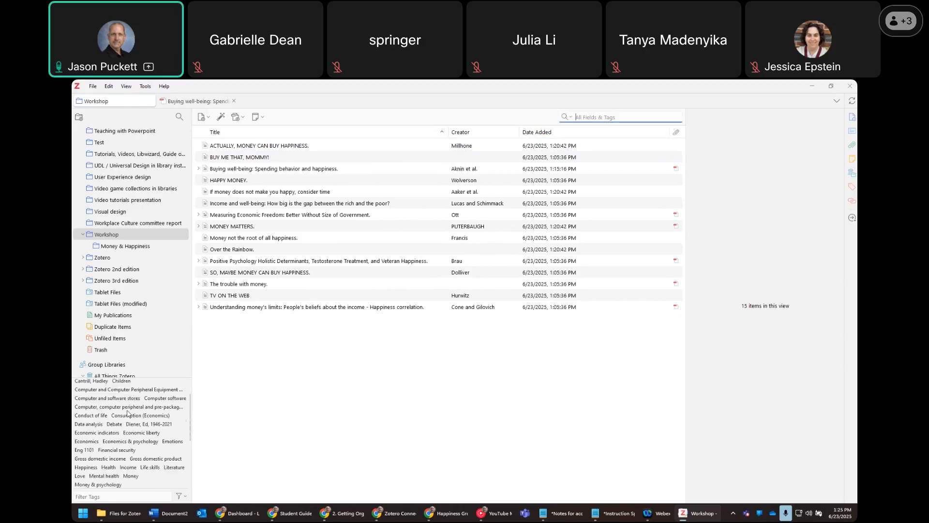
{"action": "scroll", "coordinate": [127, 412], "scroll_direction": "up", "scroll_amount": 2}
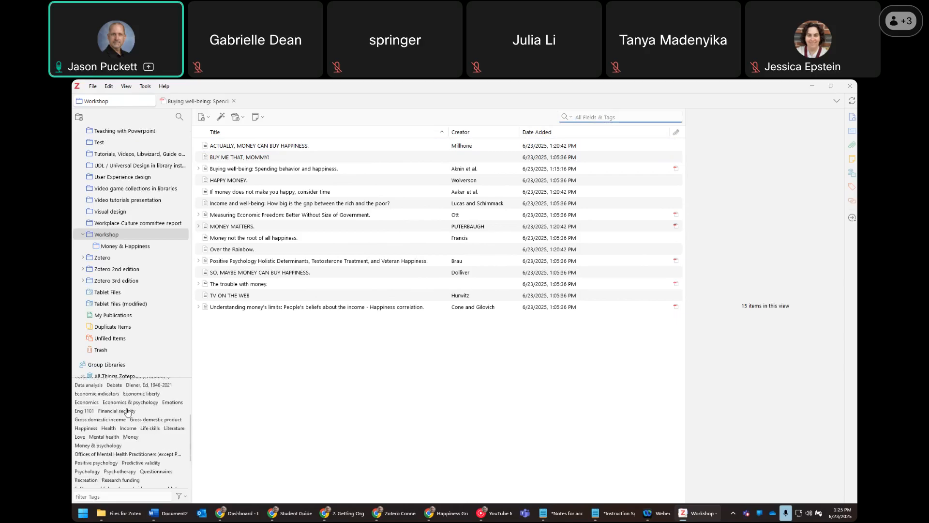
{"action": "left_click", "coordinate": [129, 437]}
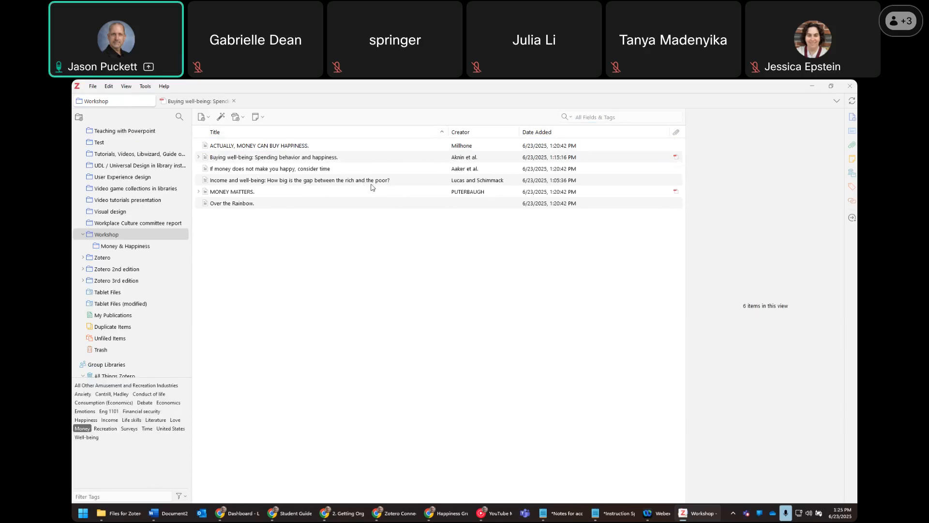
{"action": "left_click", "coordinate": [84, 428]}
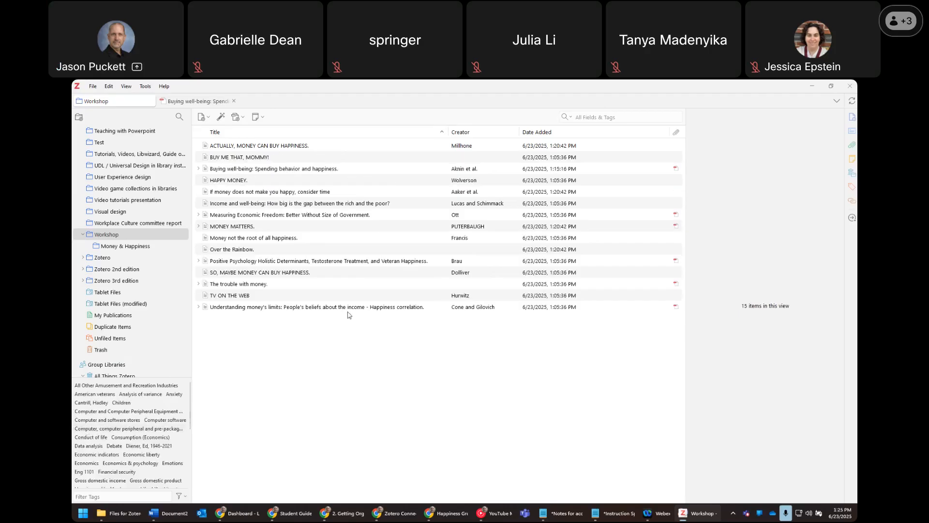
- Try the title sort order in the Workshop collection and sort its items by creator
{"action": "left_click", "coordinate": [136, 236]}
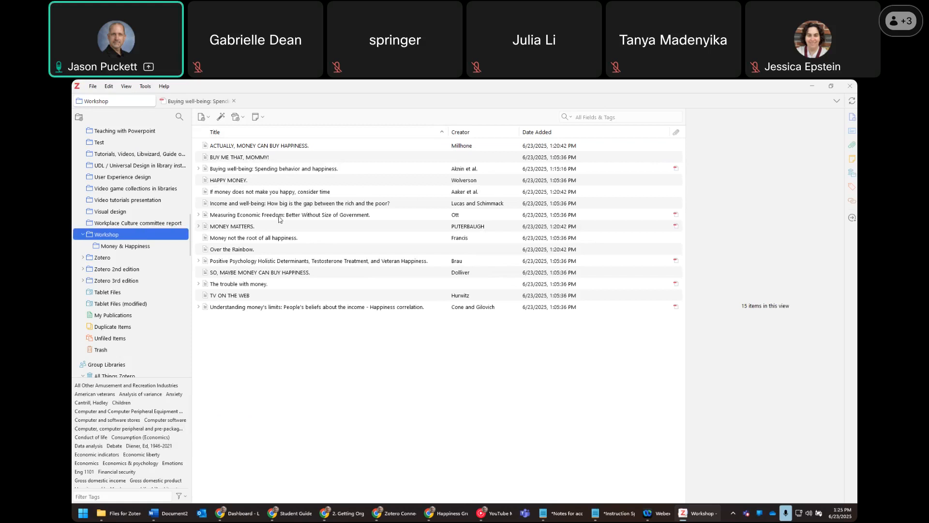
{"action": "left_click", "coordinate": [252, 134]}
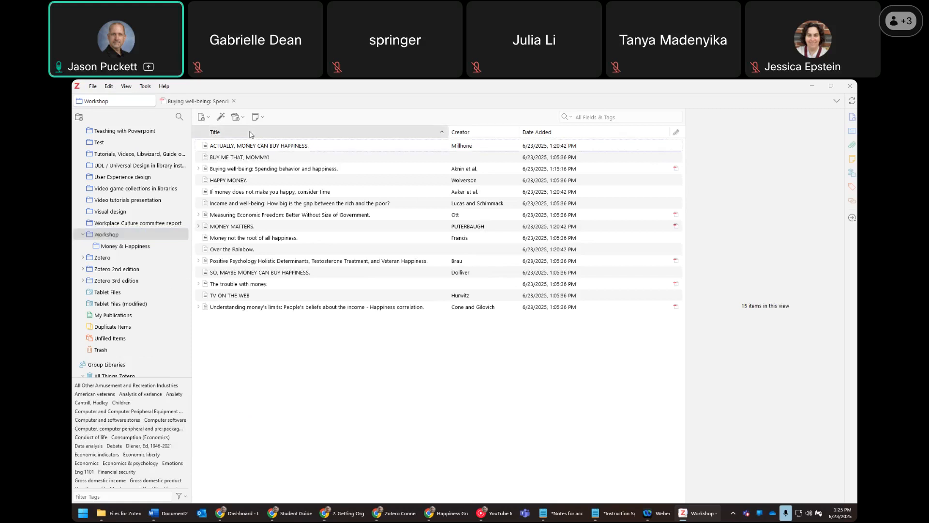
{"action": "left_click", "coordinate": [251, 135]}
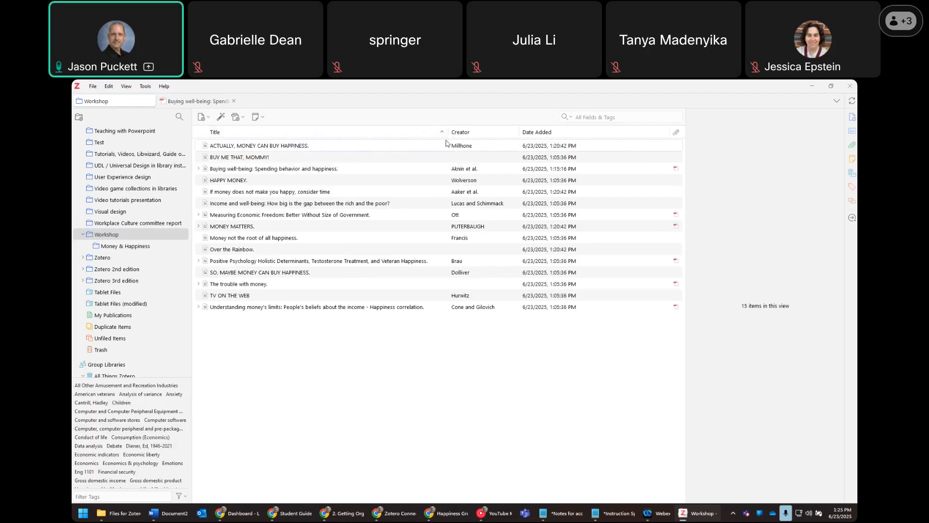
{"action": "left_click", "coordinate": [483, 134]}
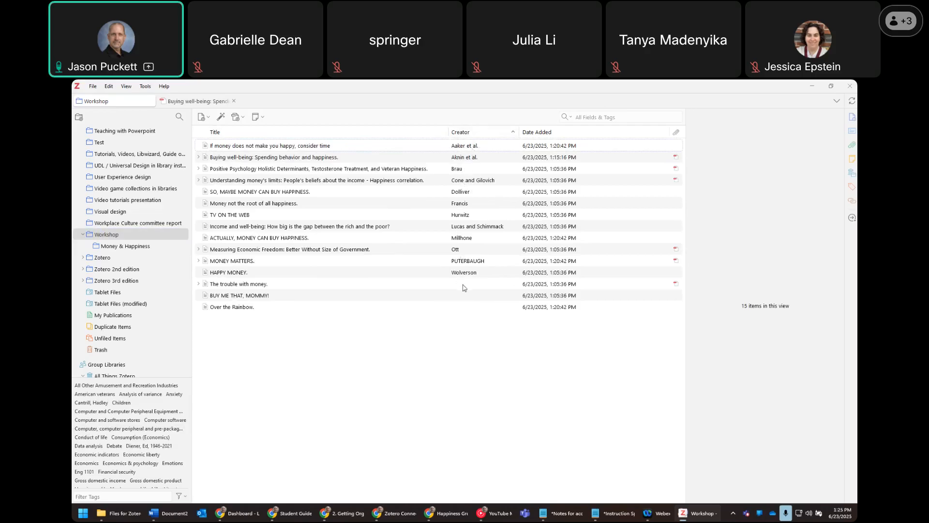
- View the record of "Money not the root of all happiness." in the Workshop collection
{"action": "left_click", "coordinate": [597, 118]}
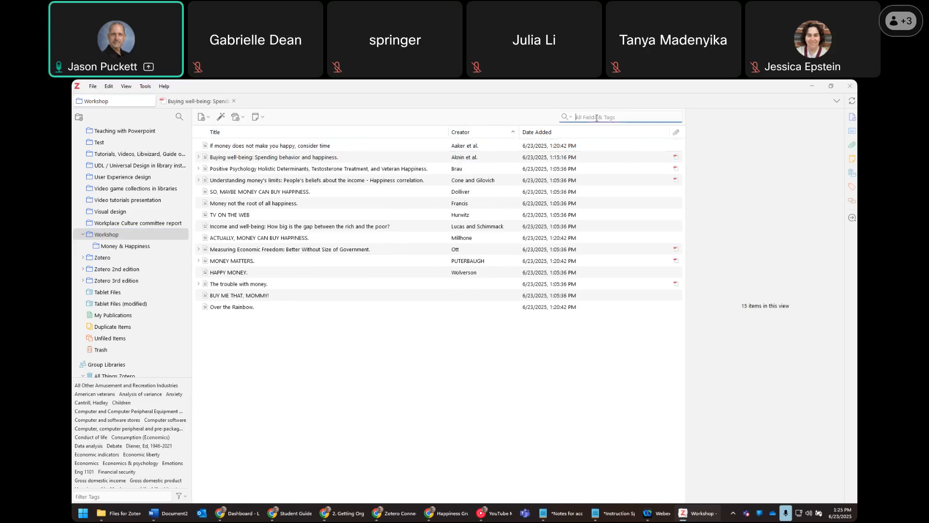
{"action": "left_click", "coordinate": [114, 234]}
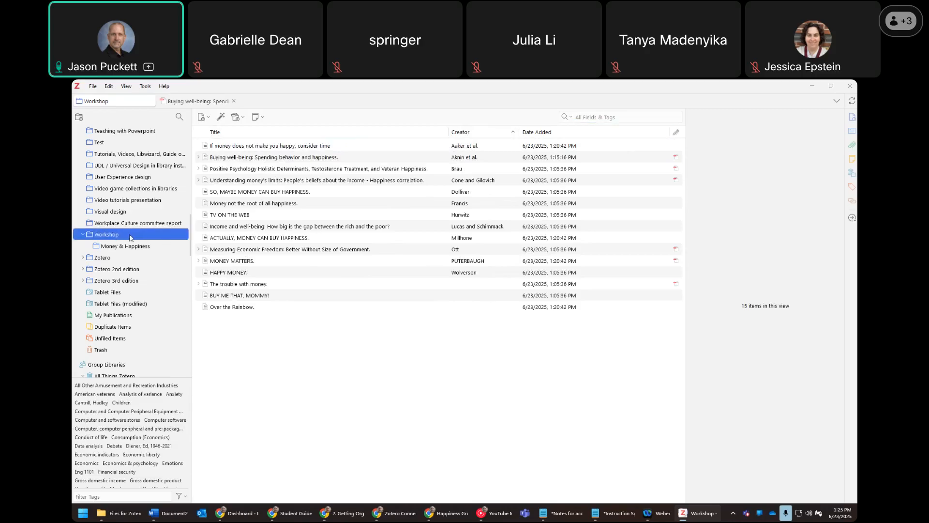
{"action": "left_click", "coordinate": [307, 208]}
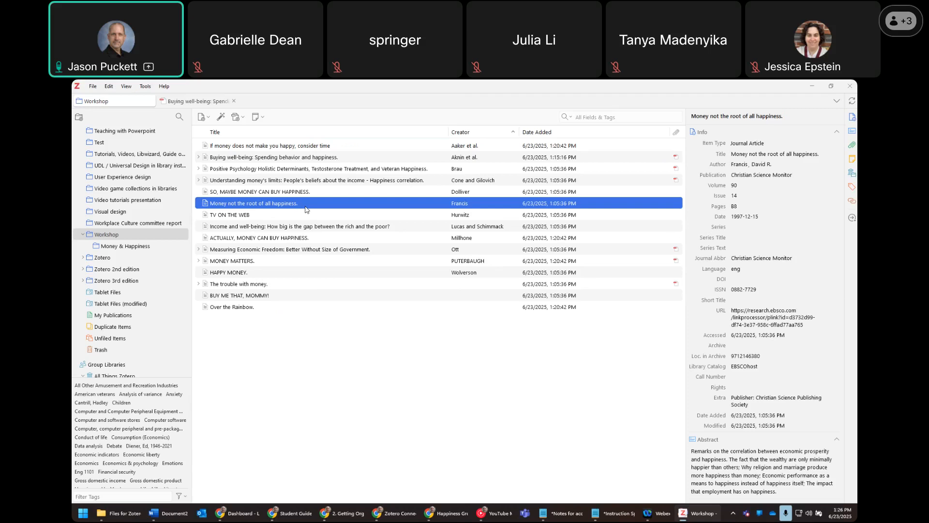
{"action": "left_click", "coordinate": [112, 514]}
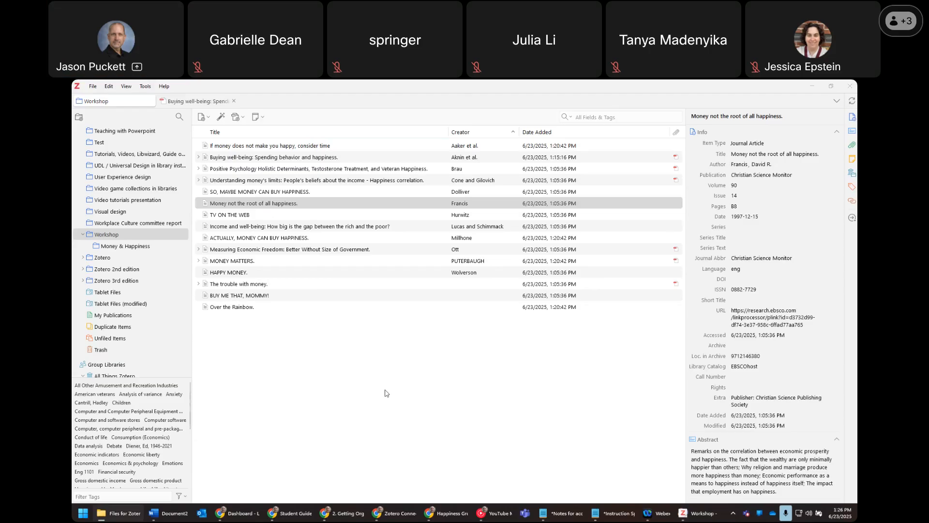
{"action": "left_click", "coordinate": [405, 388]}
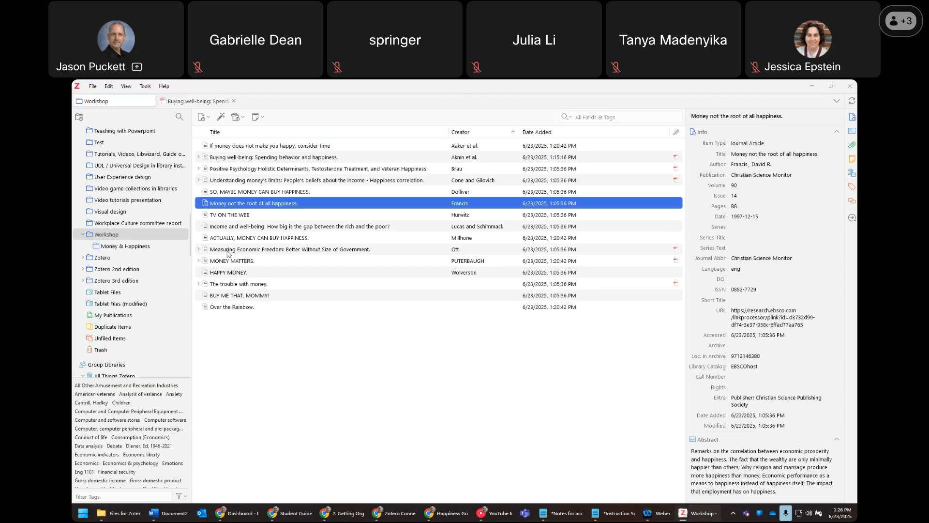
- Create a blank Newspaper Article item in the Workshop collection
{"action": "left_click", "coordinate": [203, 120]}
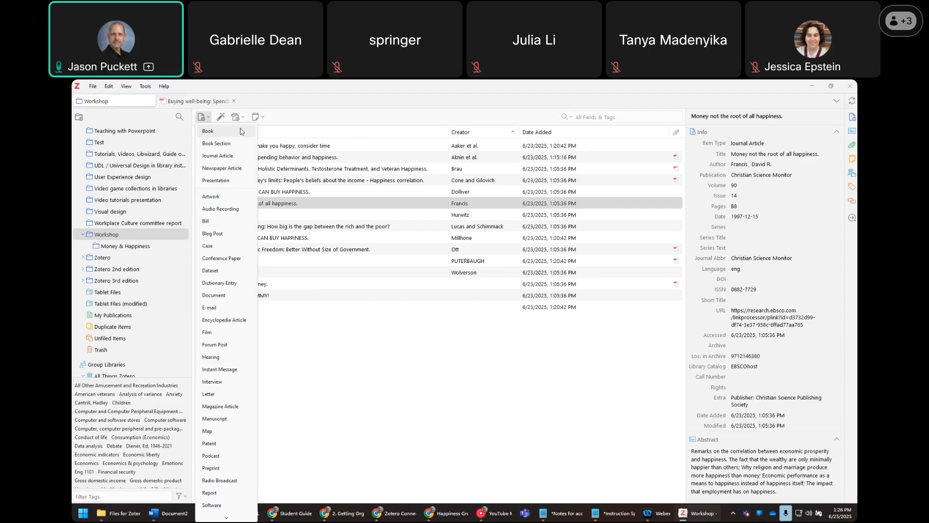
{"action": "left_click", "coordinate": [203, 116]}
{"action": "left_click", "coordinate": [204, 120]}
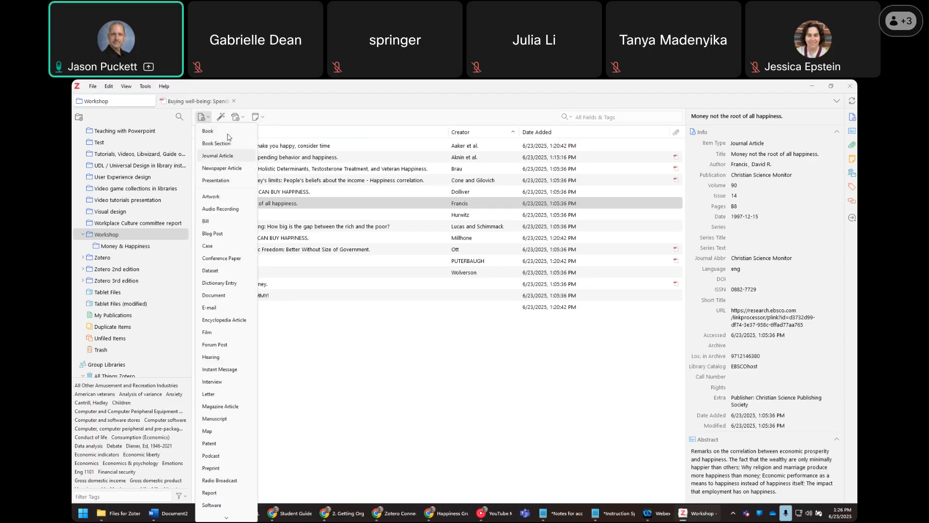
{"action": "left_click", "coordinate": [230, 168]}
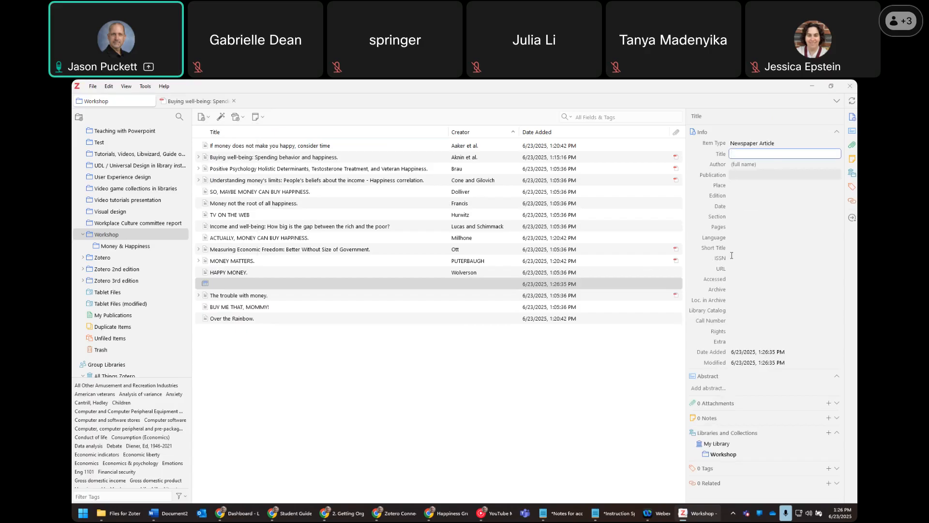
- Move the blank newspaper article from the Workshop collection to the trash
{"action": "right_click", "coordinate": [461, 287]}
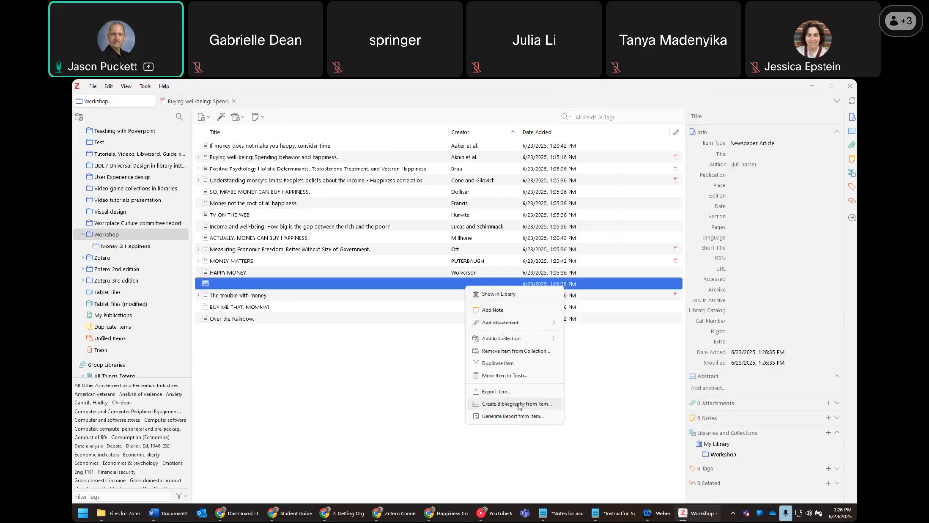
{"action": "left_click", "coordinate": [517, 375]}
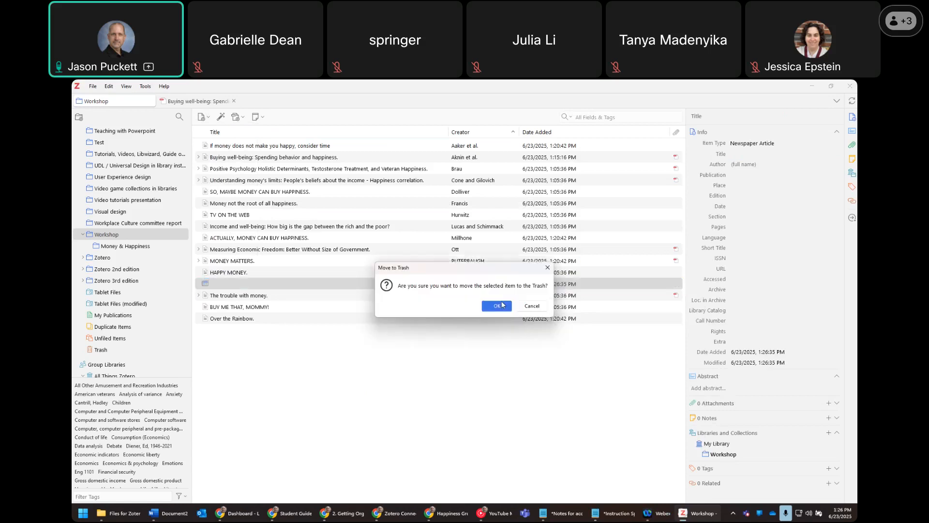
{"action": "left_click", "coordinate": [498, 306]}
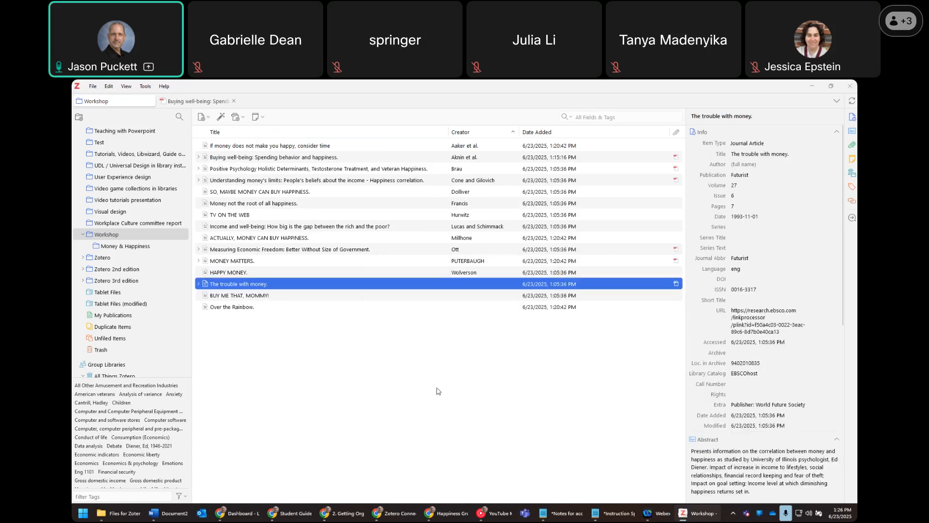
- Open the entry box for adding items by identifier and dismiss it without entering anything
{"action": "left_click", "coordinate": [220, 117]}
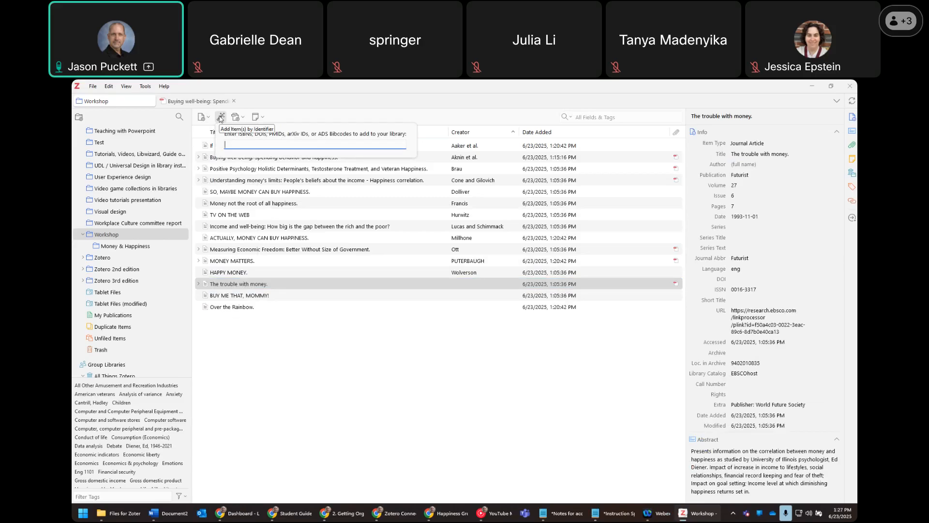
{"action": "key", "text": "Escape"}
{"action": "left_click", "coordinate": [425, 374]}
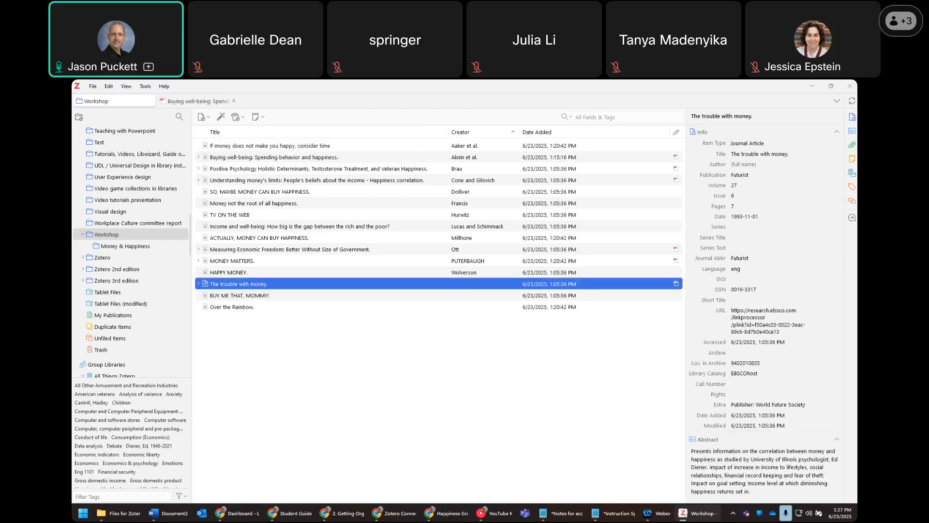
- Add 2724.pdf from the Files for Zotero demo folder in File Explorer to the Workshop collection and view its new record
{"action": "left_click", "coordinate": [121, 513]}
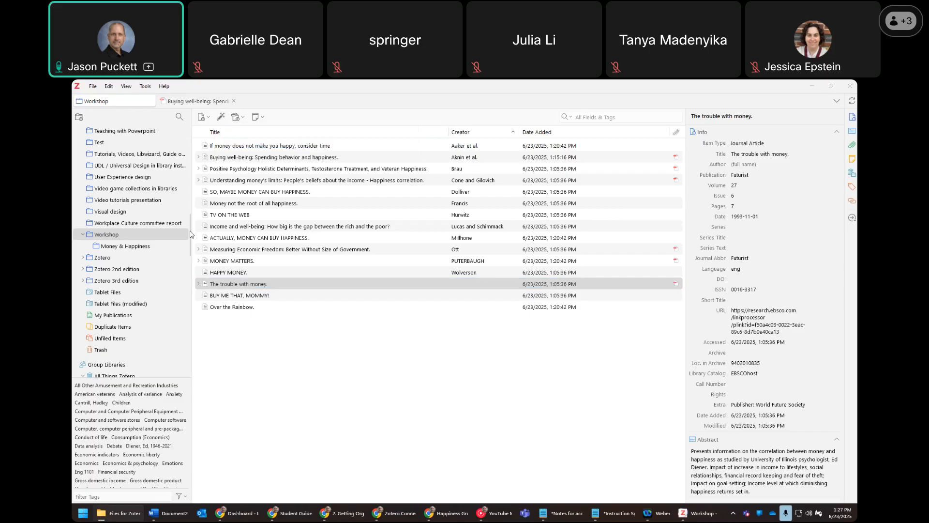
{"action": "left_click_drag", "start_coordinate": [566, 180], "coordinate": [729, 227]}
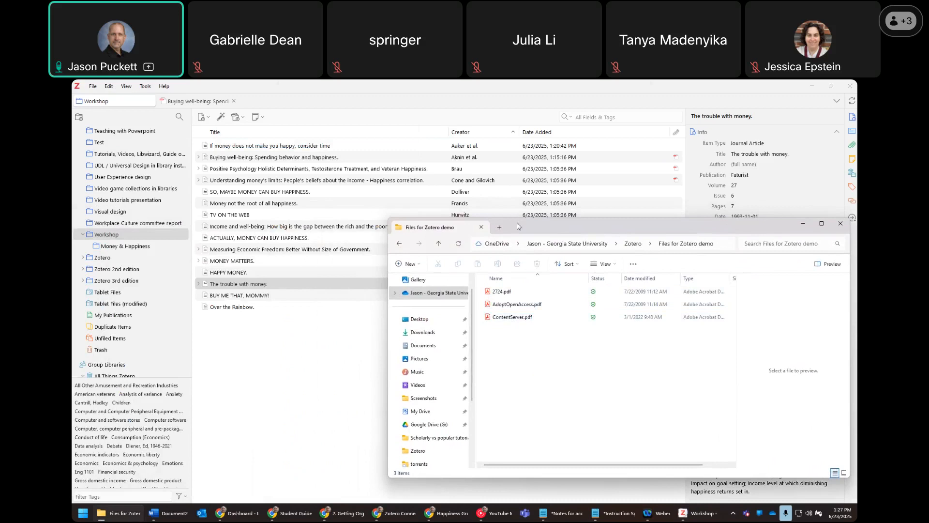
{"action": "left_click", "coordinate": [523, 295]}
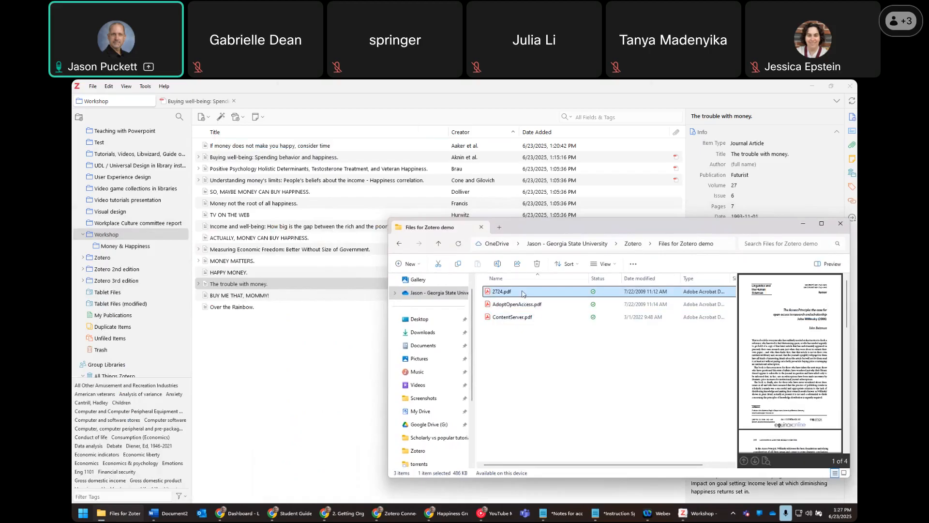
{"action": "left_click_drag", "start_coordinate": [520, 230], "coordinate": [735, 250]}
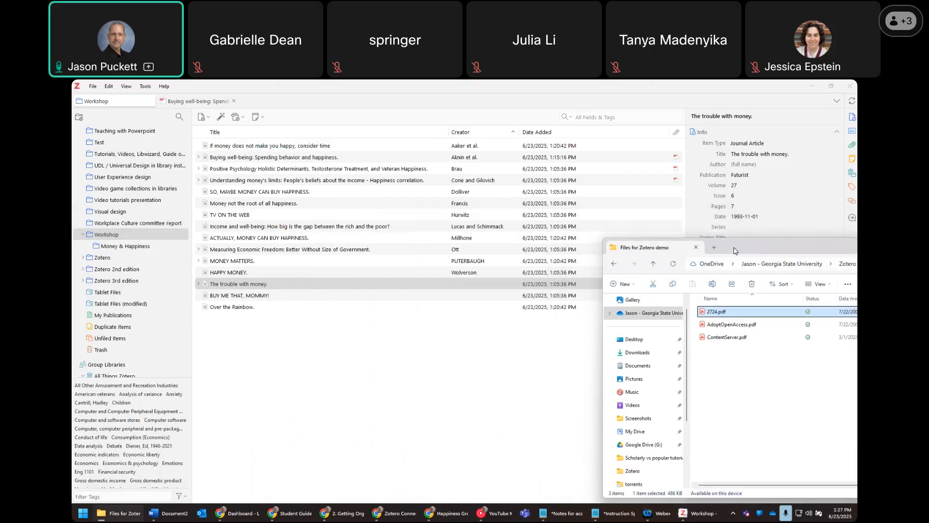
{"action": "left_click", "coordinate": [726, 311]}
{"action": "left_click", "coordinate": [757, 311]}
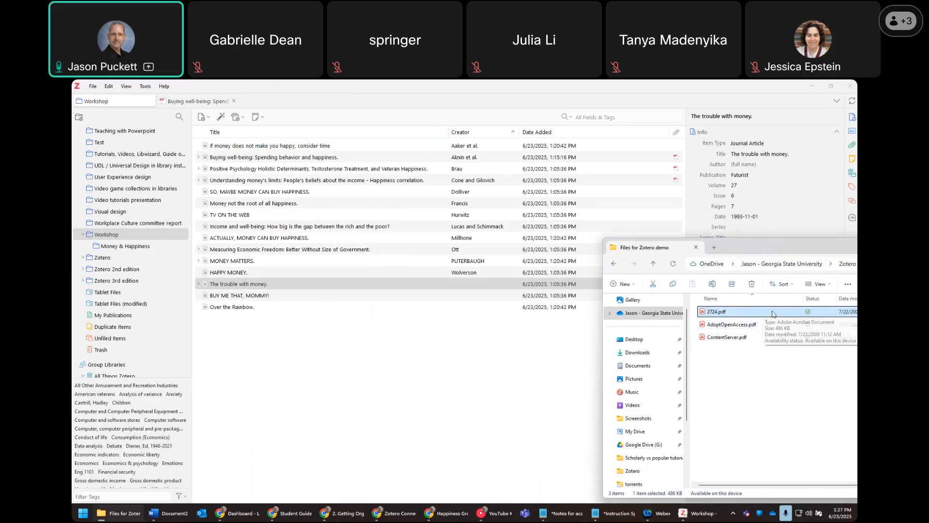
{"action": "left_click_drag", "start_coordinate": [575, 382], "coordinate": [364, 381]}
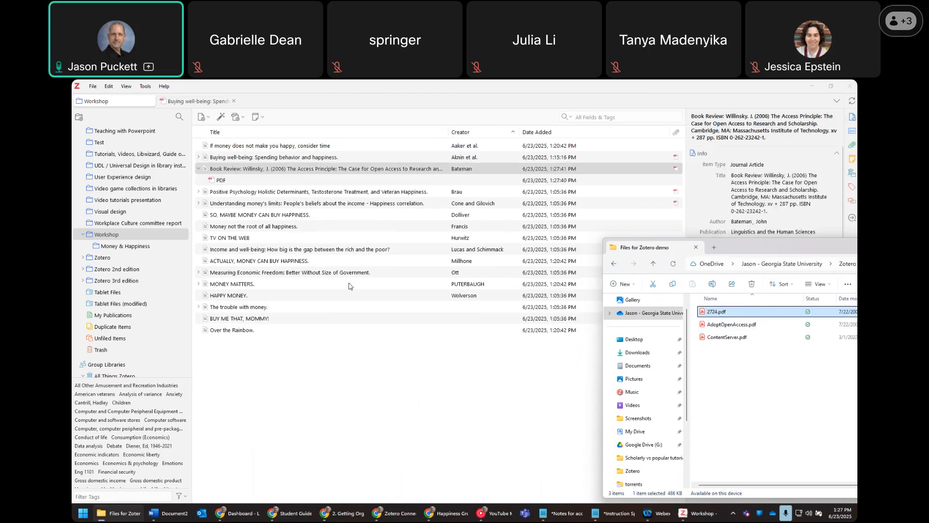
{"action": "left_click", "coordinate": [316, 173]}
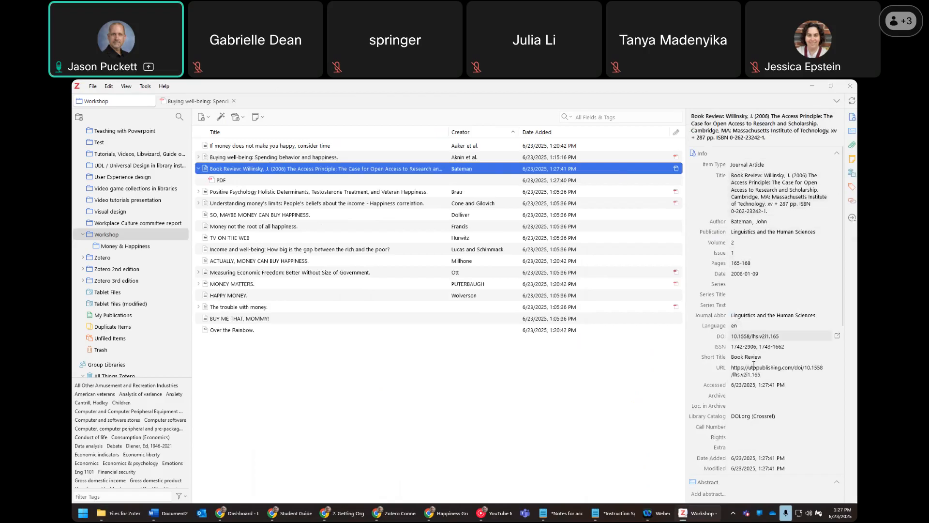
- Add AdoptOpenAccess.pdf from the Files for Zotero demo folder to the Workshop collection as a new item
{"action": "left_click", "coordinate": [120, 513]}
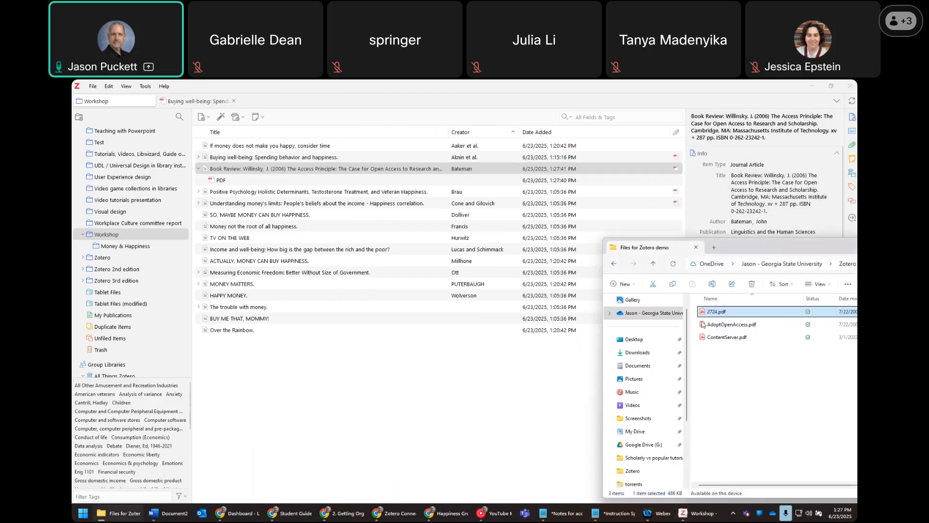
{"action": "left_click", "coordinate": [770, 325]}
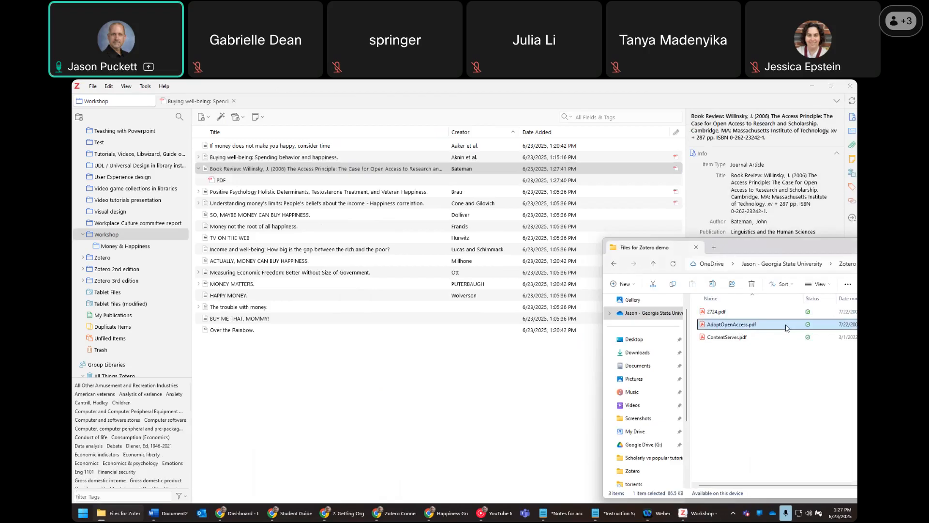
{"action": "left_click_drag", "start_coordinate": [712, 324], "coordinate": [345, 422]}
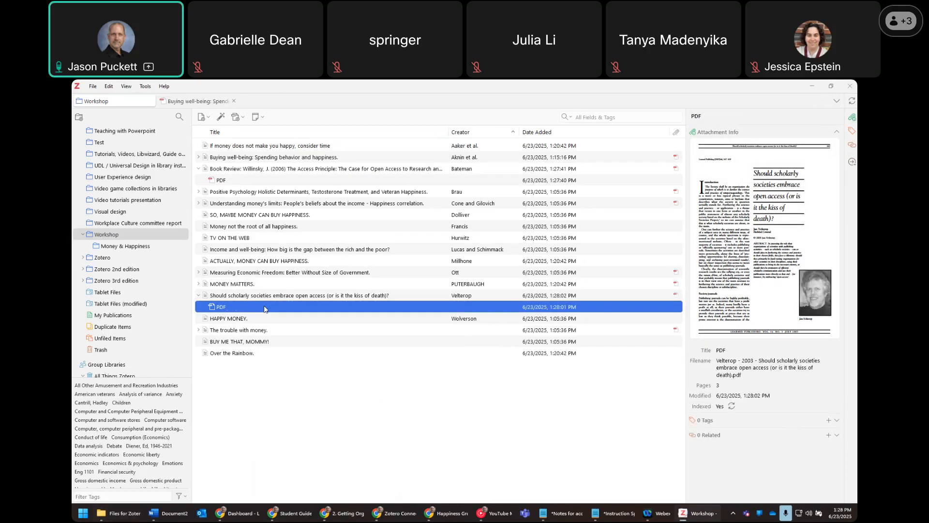
- Compare the open access article's record with its PDF attachment and collapse the item
{"action": "left_click", "coordinate": [497, 297]}
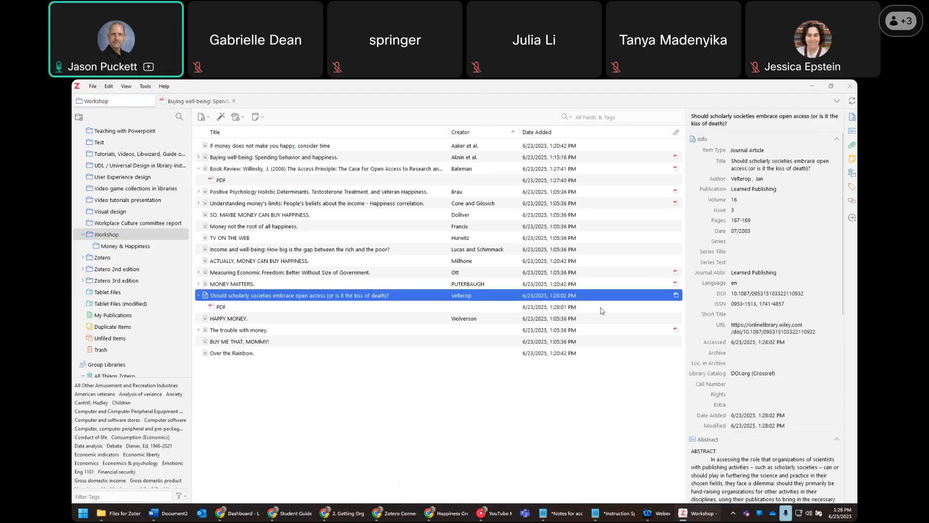
{"action": "left_click", "coordinate": [476, 308]}
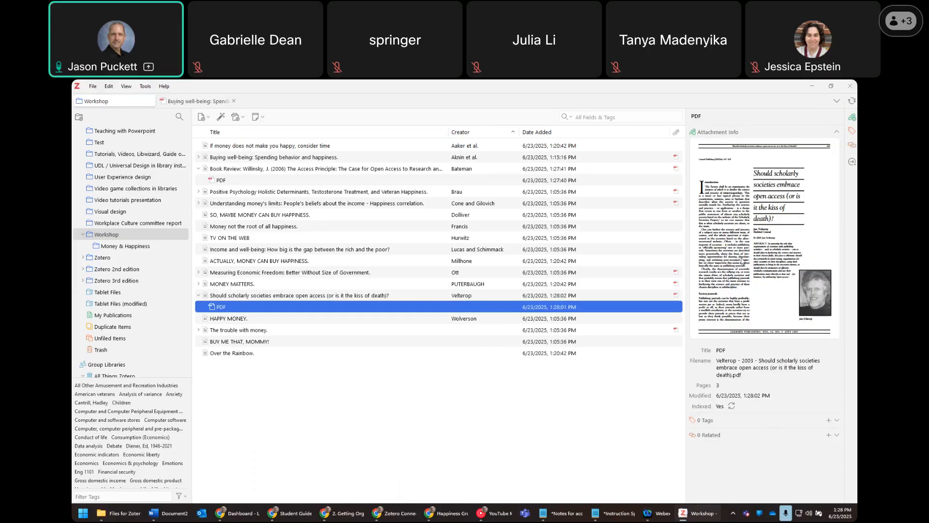
{"action": "left_click", "coordinate": [562, 295]}
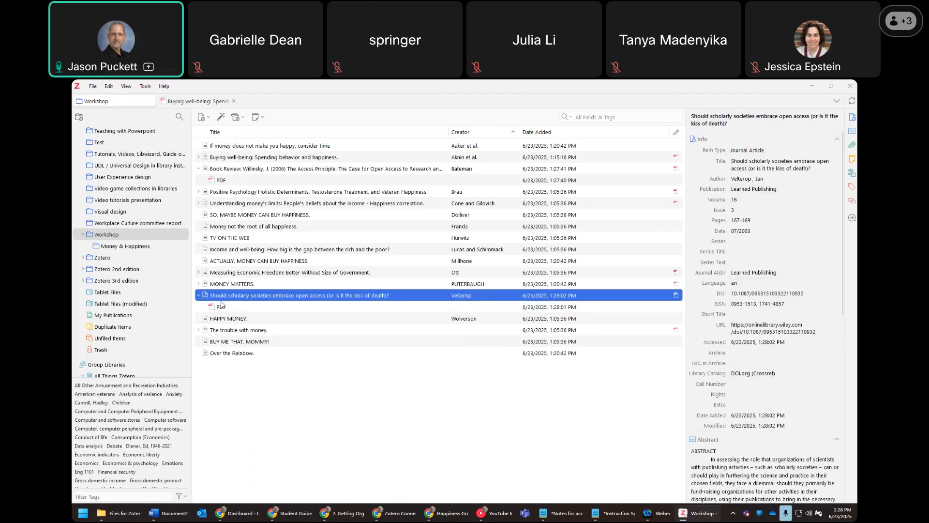
{"action": "left_click", "coordinate": [198, 296]}
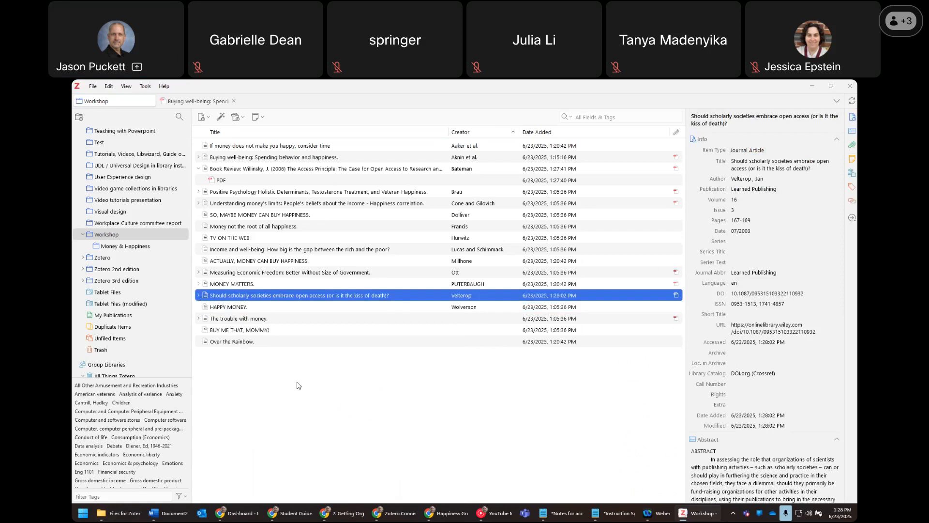
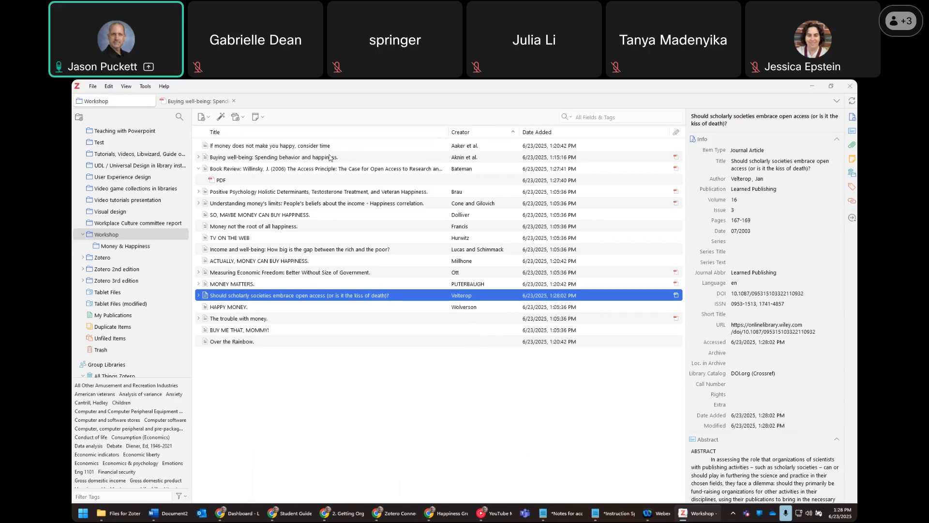
- Look through the details, attachments and tags of "If money does not make you happy, consider time"
{"action": "left_click", "coordinate": [361, 146]}
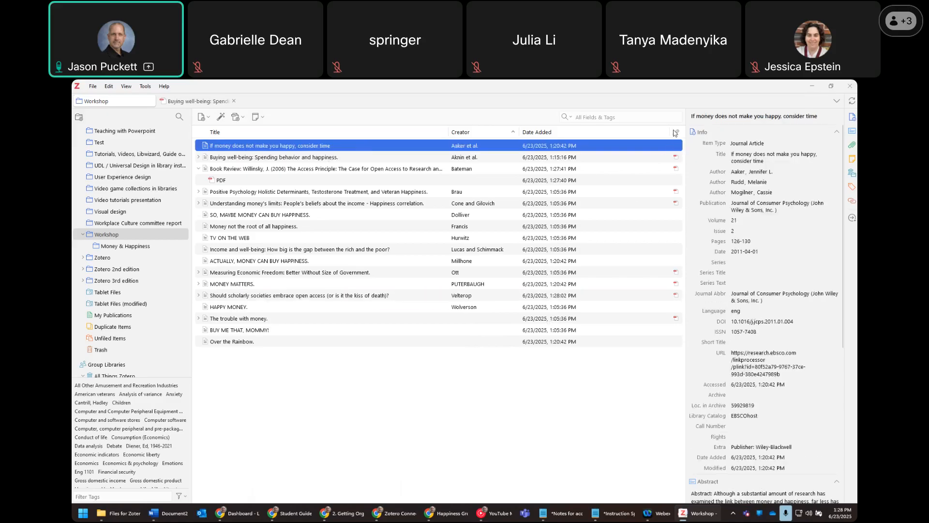
{"action": "scroll", "coordinate": [775, 334], "scroll_direction": "down", "scroll_amount": 5}
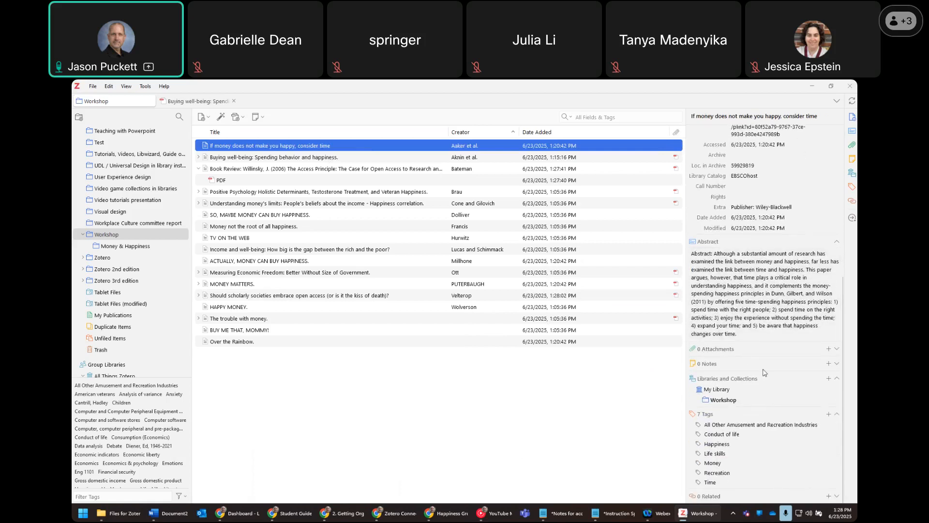
{"action": "scroll", "coordinate": [762, 363], "scroll_direction": "up", "scroll_amount": 5}
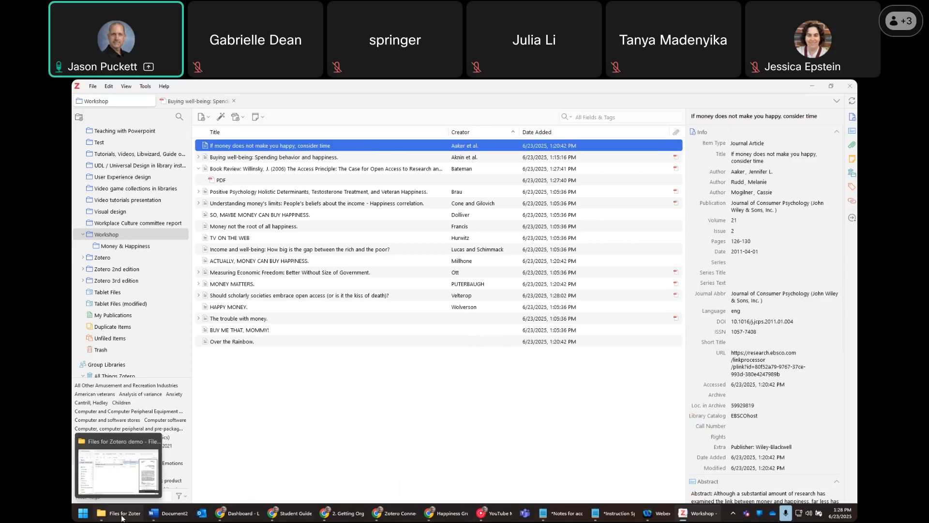
- Attach ContentServer.pdf from the Files for Zotero demo folder to "If money does not make you happy, consider time" and expand the item
{"action": "left_click", "coordinate": [119, 467]}
{"action": "left_click", "coordinate": [722, 338]}
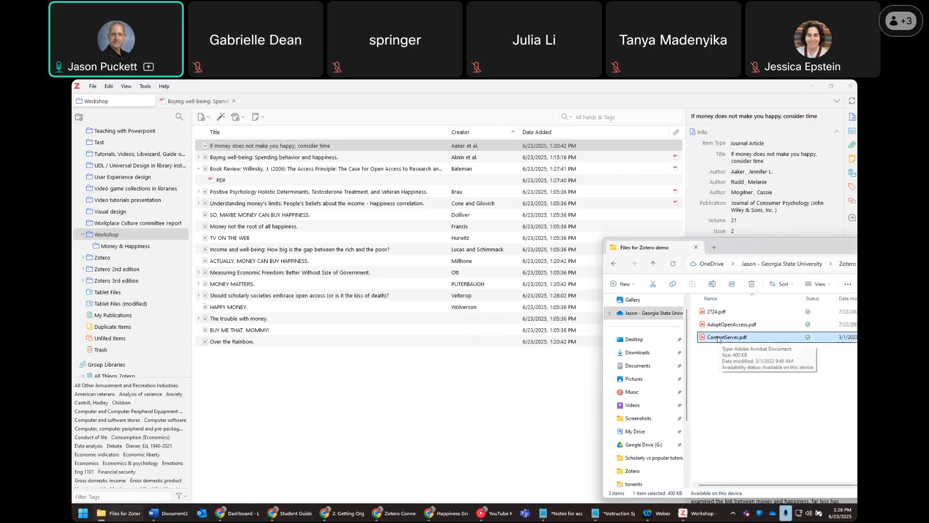
{"action": "left_click", "coordinate": [811, 441]}
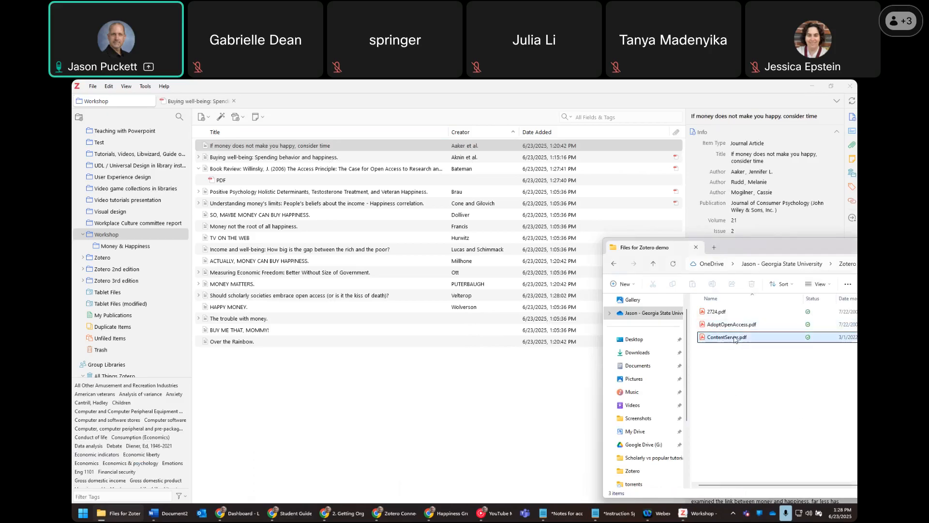
{"action": "left_click_drag", "start_coordinate": [734, 339], "coordinate": [529, 146]}
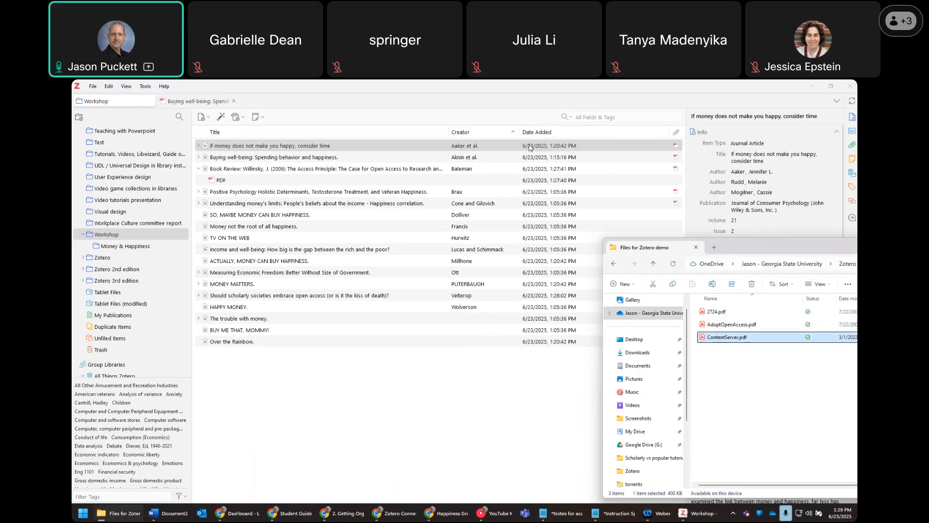
{"action": "left_click", "coordinate": [198, 146]}
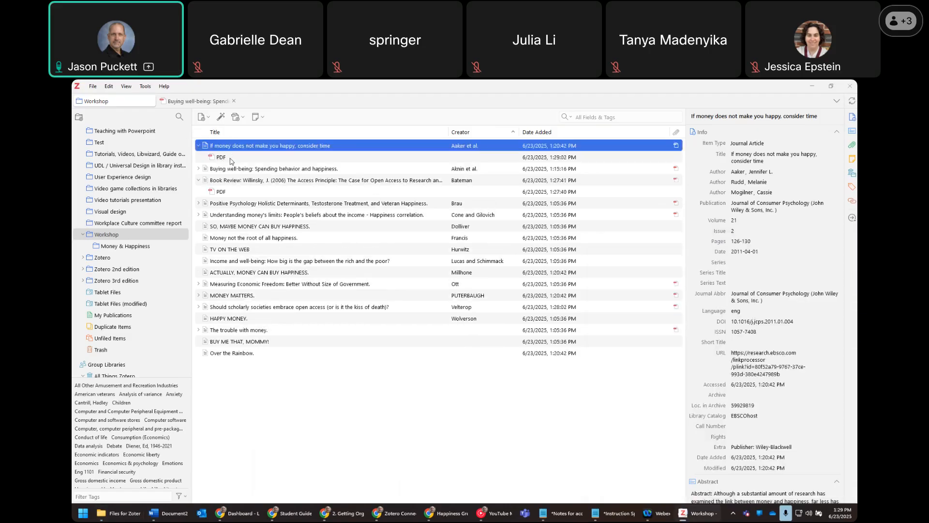
- Collapse the two expanded items and look through the records of the "Maybe" and "Actually, money can buy happiness" articles and "Money not the root of all happiness"
{"action": "left_click", "coordinate": [198, 146]}
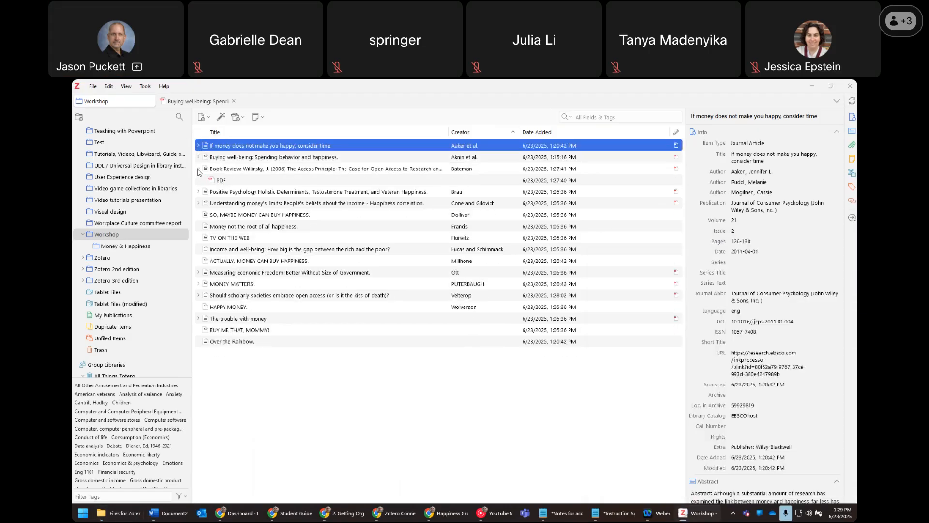
{"action": "left_click", "coordinate": [199, 169]}
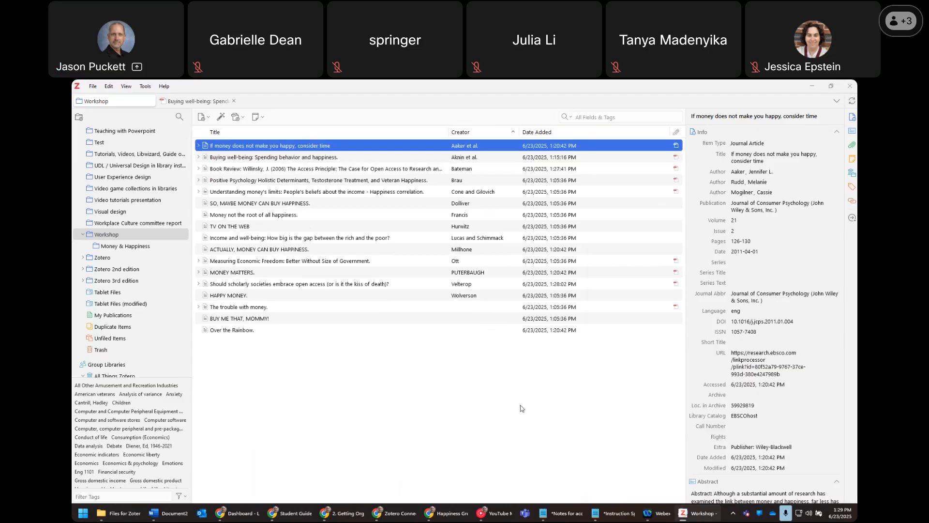
{"action": "left_click", "coordinate": [335, 205]}
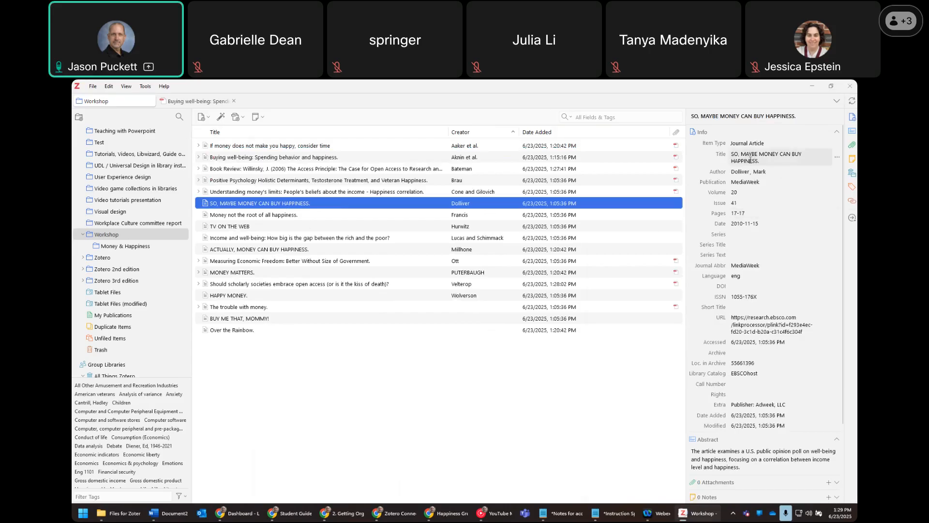
{"action": "left_click", "coordinate": [322, 250]}
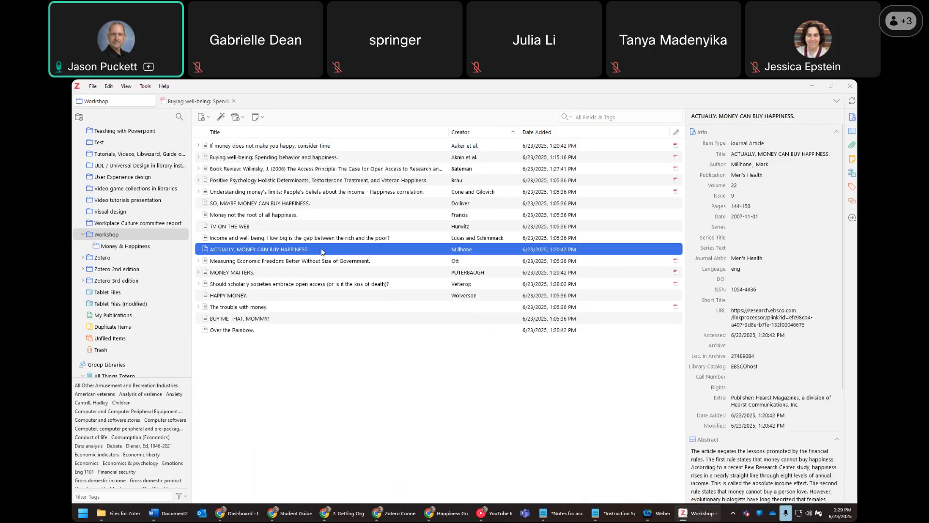
{"action": "left_click", "coordinate": [329, 215]}
{"action": "left_click", "coordinate": [824, 155]}
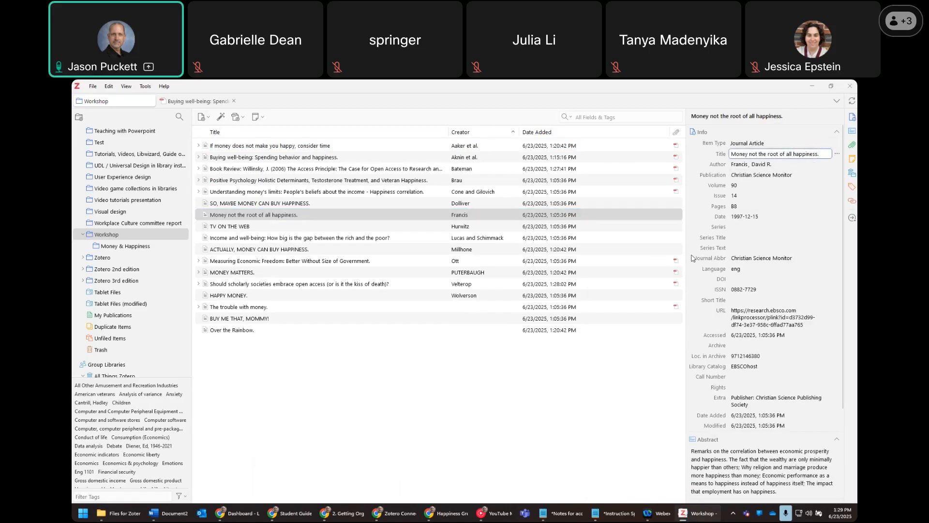
{"action": "left_click", "coordinate": [477, 371]}
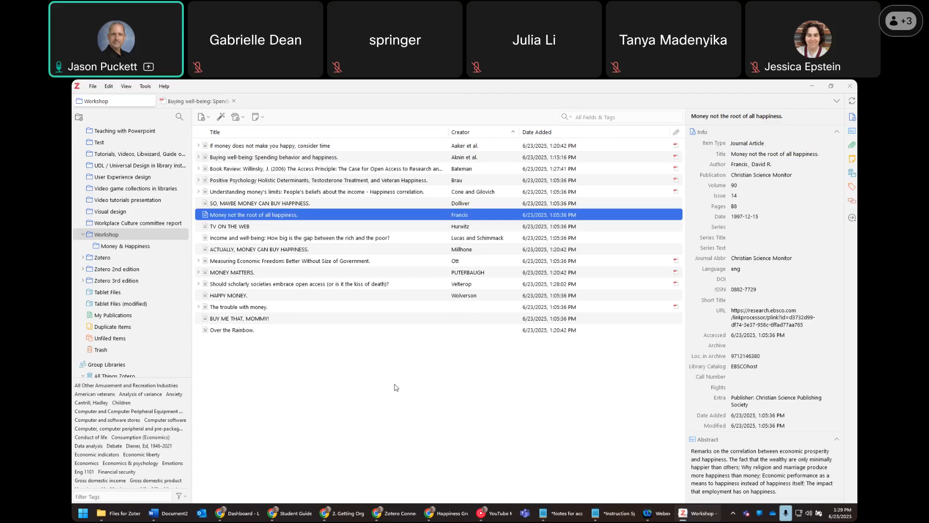
{"action": "left_click", "coordinate": [332, 204]}
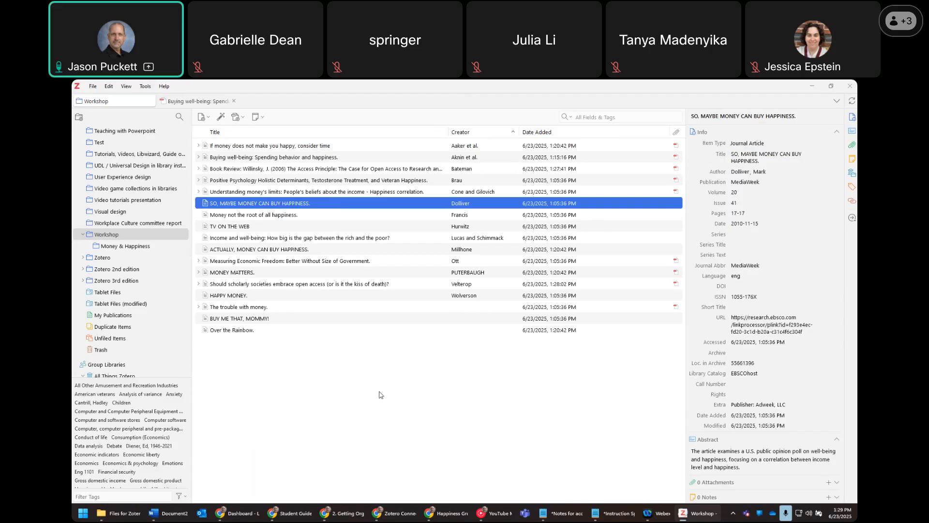
- Switch to Word, create a new blank document, and return to the Zotero library
{"action": "left_click", "coordinate": [164, 514]}
{"action": "key", "text": "ctrl+n"}
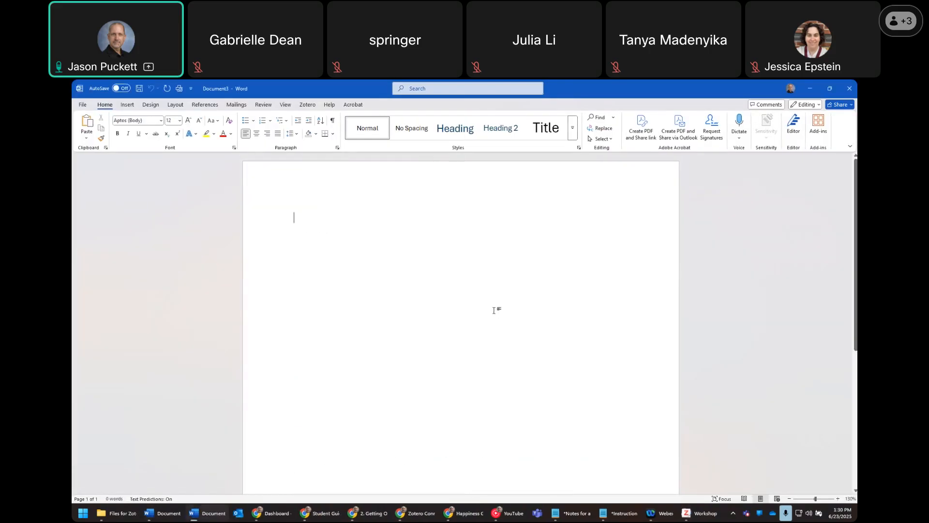
{"action": "scroll", "coordinate": [494, 310], "scroll_direction": "down", "scroll_amount": 2}
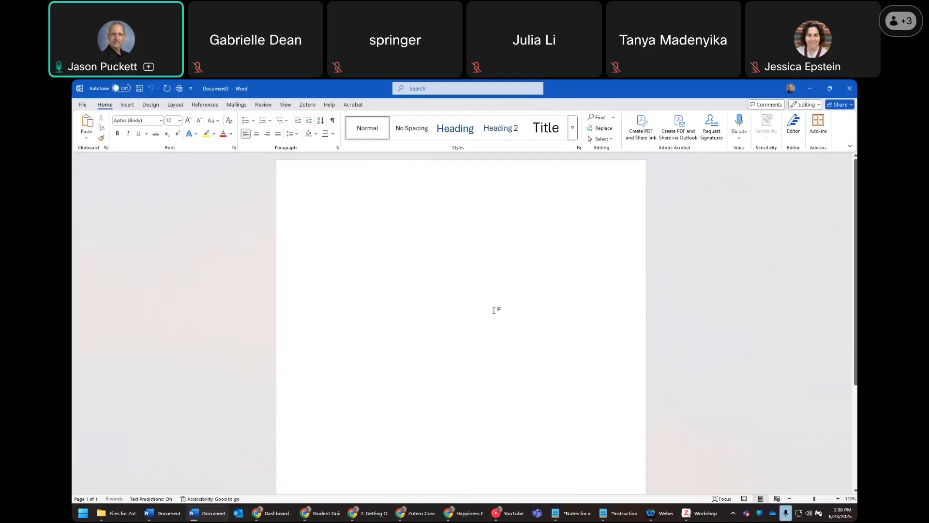
{"action": "key", "text": "alt+Tab"}
{"action": "key", "text": "alt+Tab"}
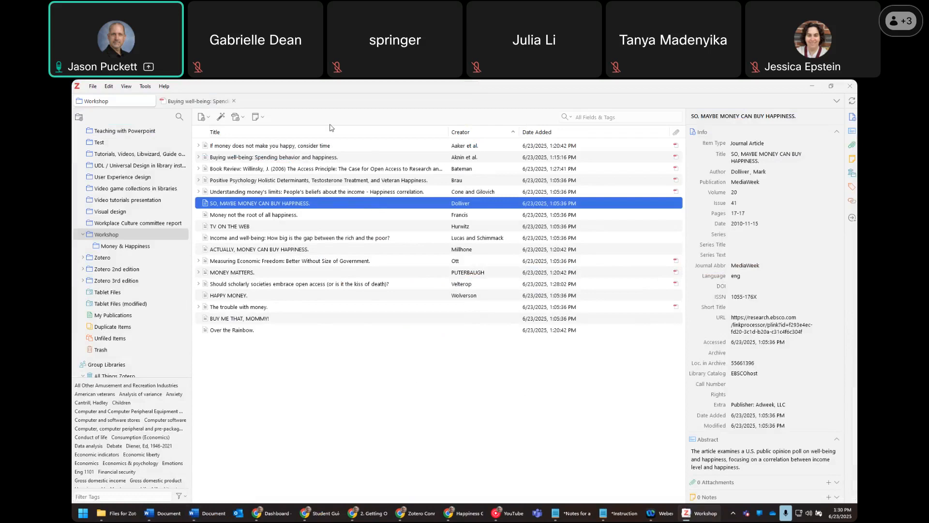
- Select the items from "If money does not make you happy" through "Understanding money's limits", plus "Income and well-being" and "Measuring Economic Freedom"
{"action": "left_click", "coordinate": [331, 146]}
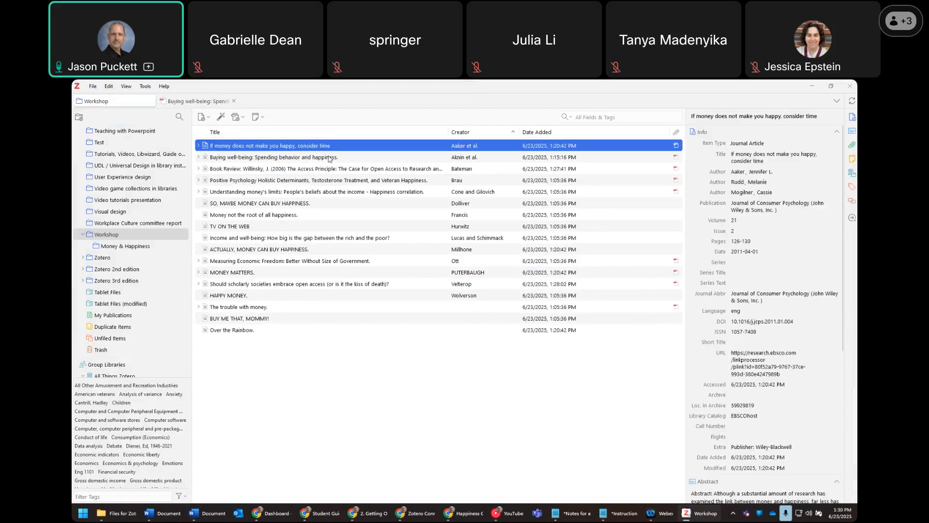
{"action": "left_click", "coordinate": [326, 192], "text": "shift"}
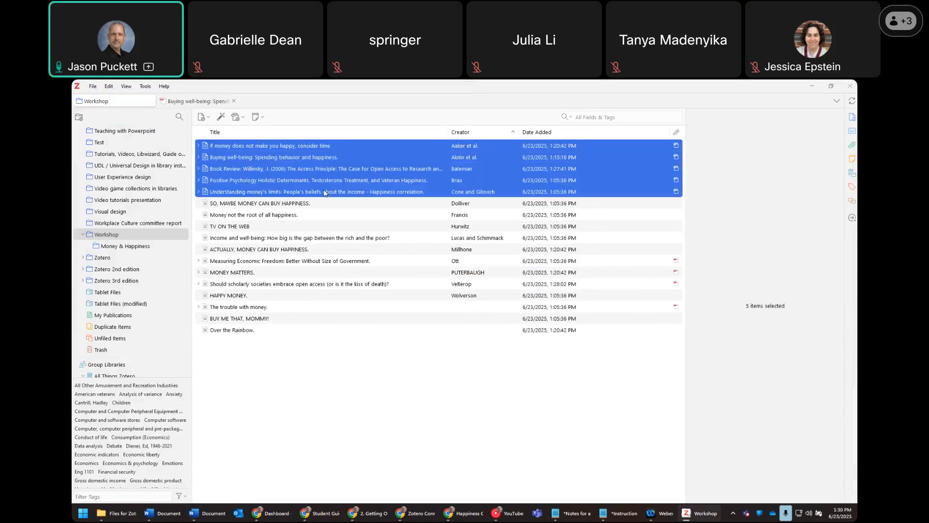
{"action": "left_click", "coordinate": [341, 143]}
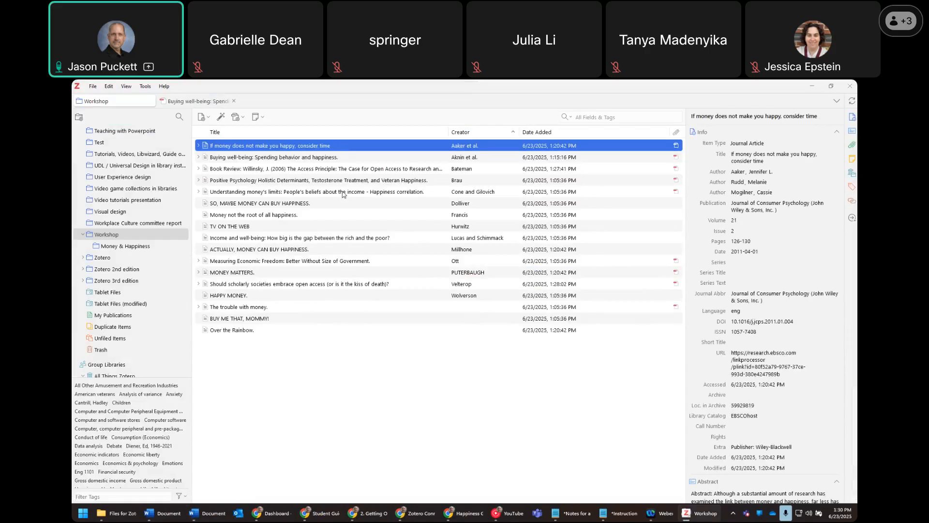
{"action": "left_click", "coordinate": [342, 194], "text": "shift"}
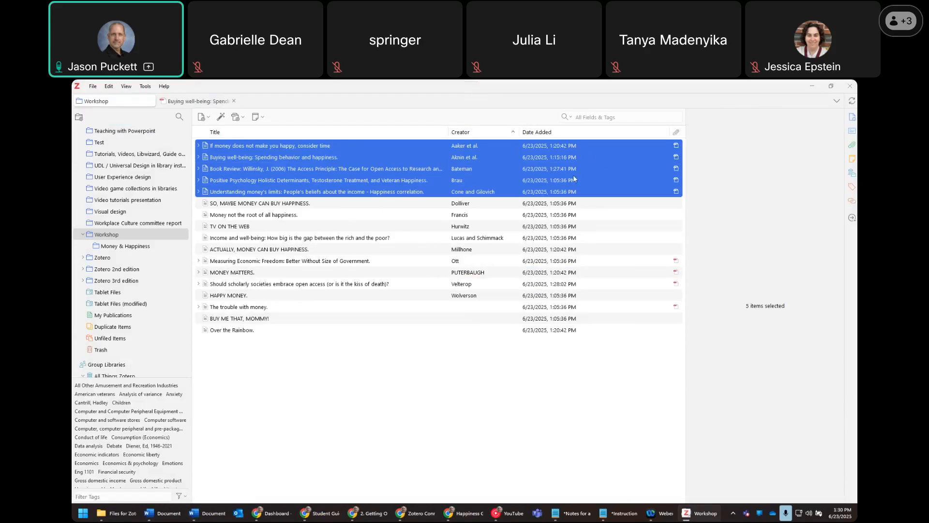
{"action": "left_click", "coordinate": [361, 238], "text": "ctrl"}
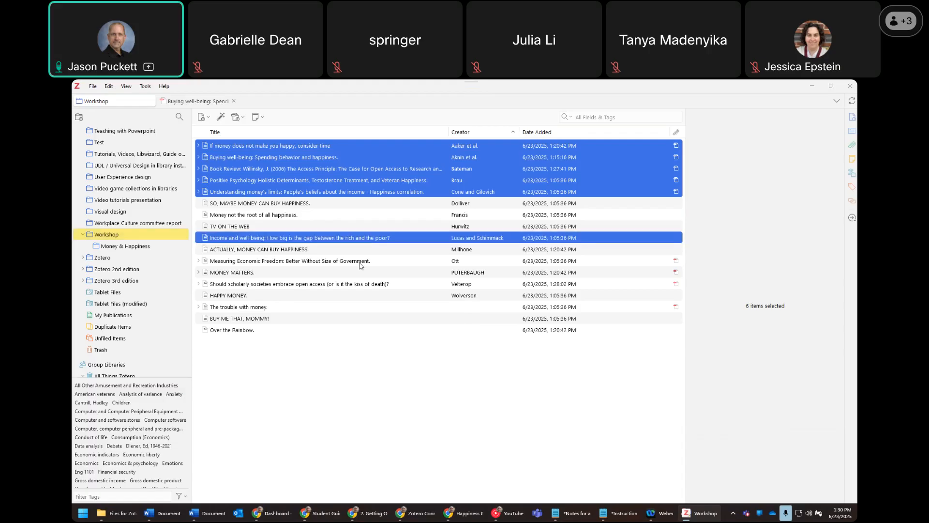
{"action": "left_click", "coordinate": [363, 261], "text": "ctrl"}
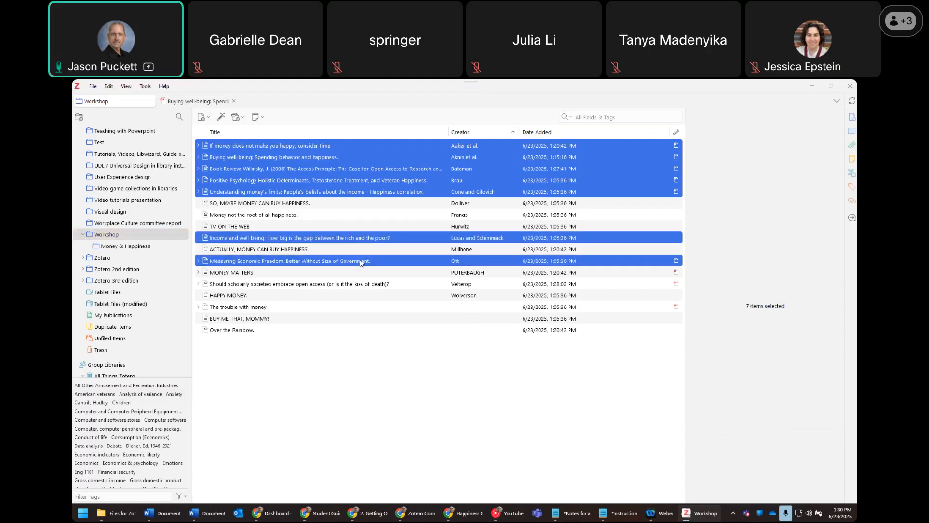
- Look over the actions available for the selected items, including creating a bibliography, and the application's general commands
{"action": "right_click", "coordinate": [382, 154]}
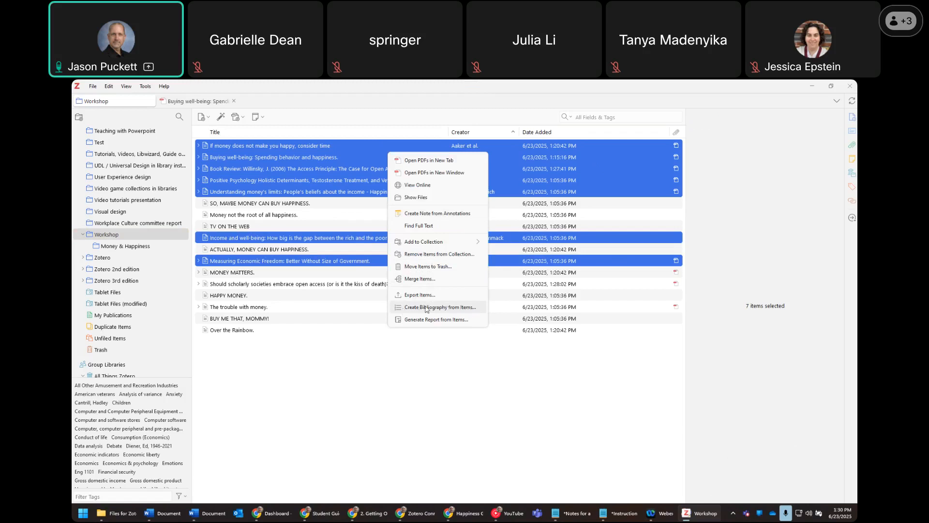
{"action": "left_click", "coordinate": [146, 87]}
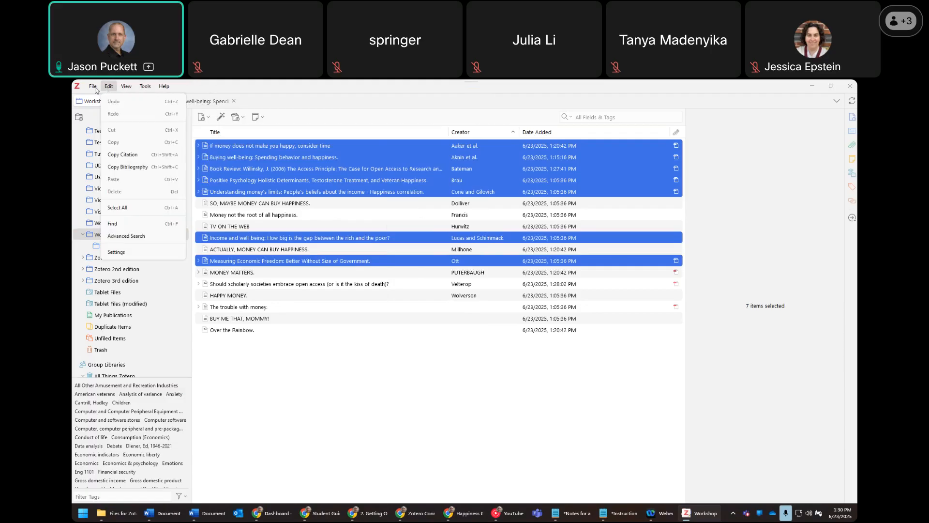
{"action": "mouse_move", "coordinate": [94, 89]}
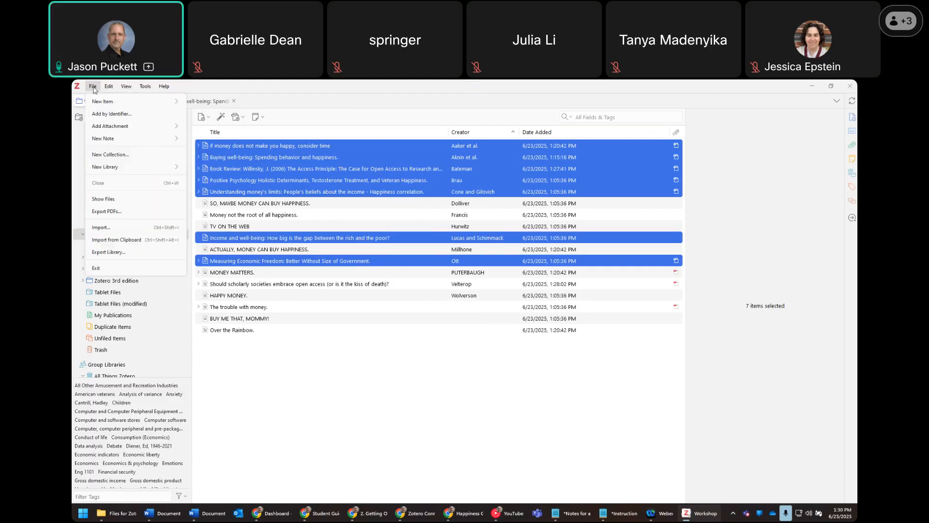
{"action": "left_click", "coordinate": [144, 87]}
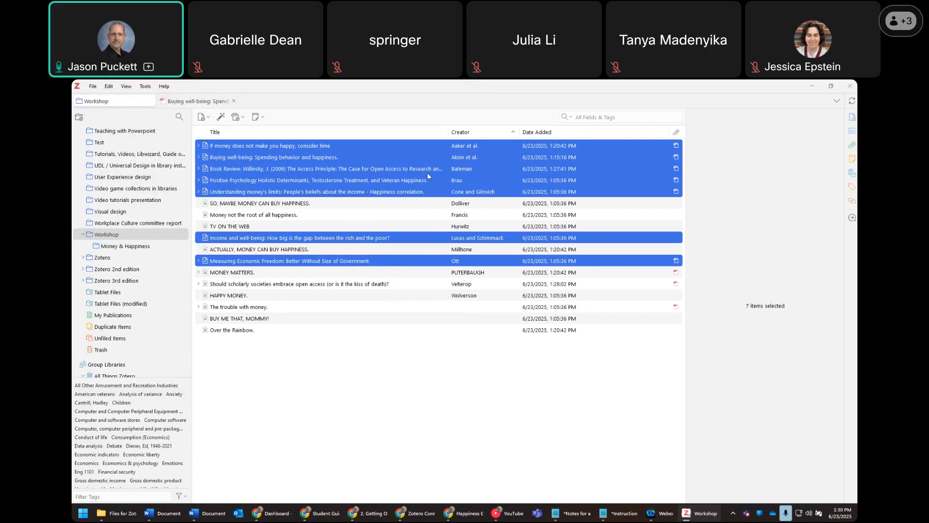
- Create a bibliography from the seven selected items in American Psychological Association (APA) 7th edition style and copy it to the clipboard
{"action": "right_click", "coordinate": [428, 173]}
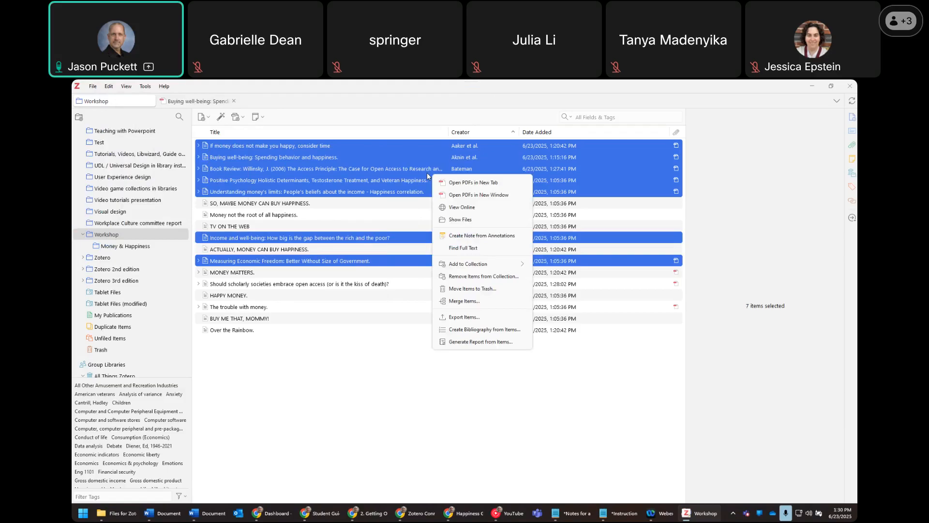
{"action": "left_click", "coordinate": [485, 331]}
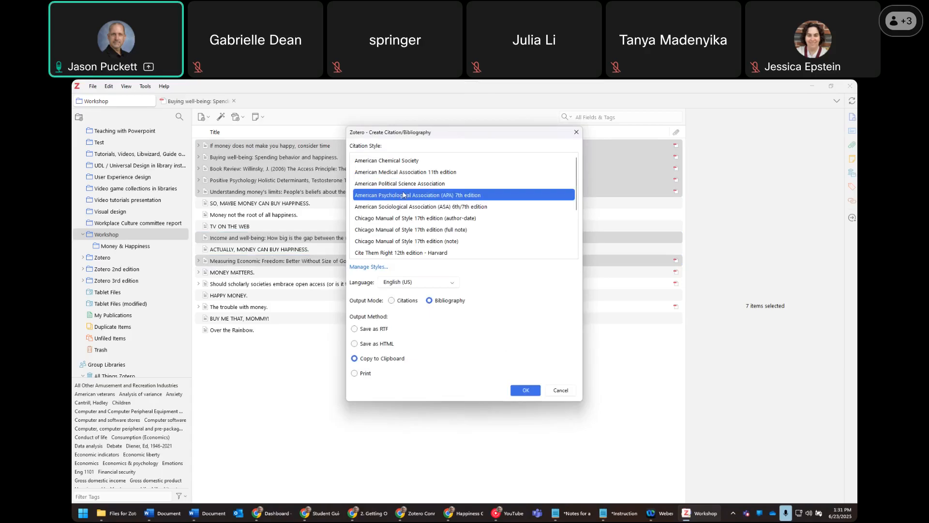
{"action": "left_click", "coordinate": [494, 222]}
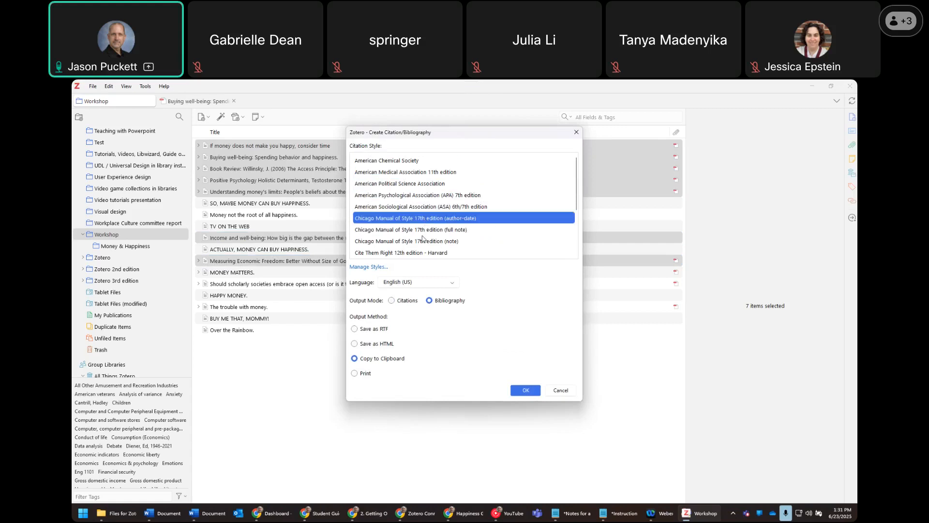
{"action": "scroll", "coordinate": [422, 237], "scroll_direction": "down", "scroll_amount": 3}
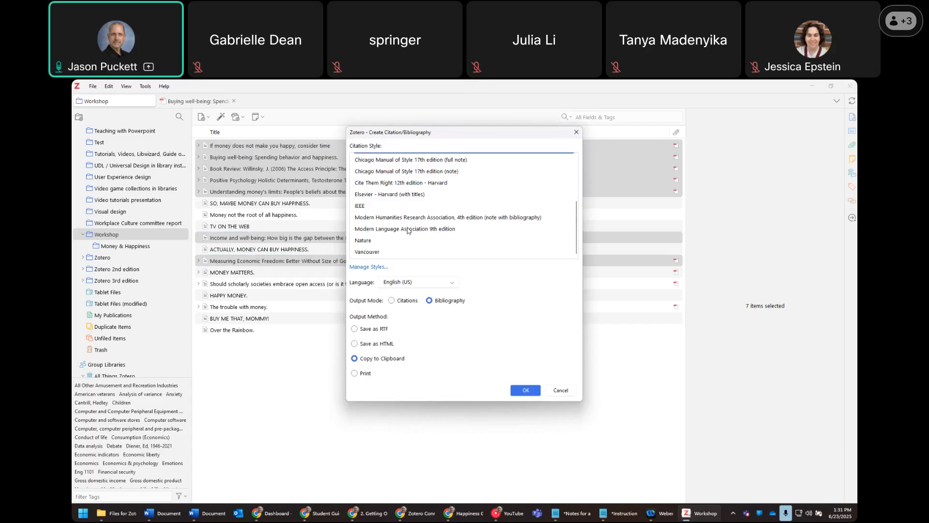
{"action": "left_click", "coordinate": [402, 230]}
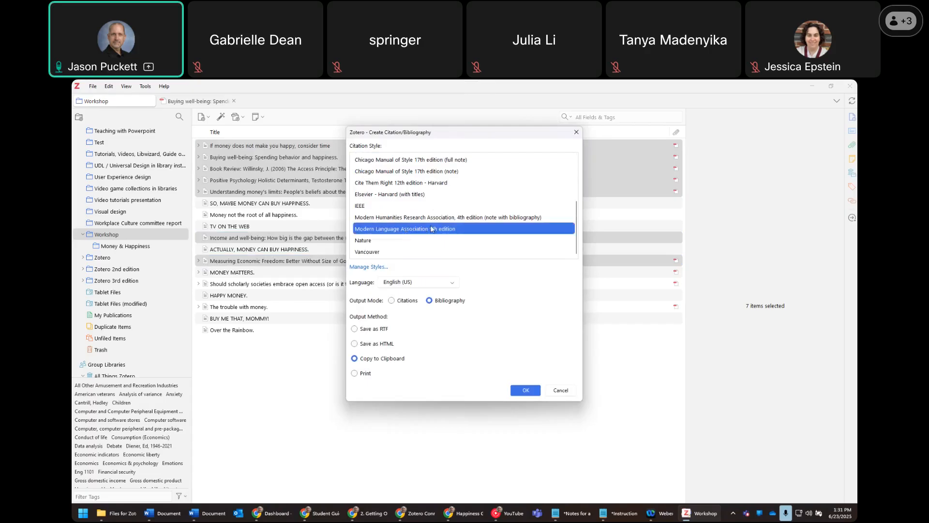
{"action": "scroll", "coordinate": [431, 229], "scroll_direction": "up", "scroll_amount": 2}
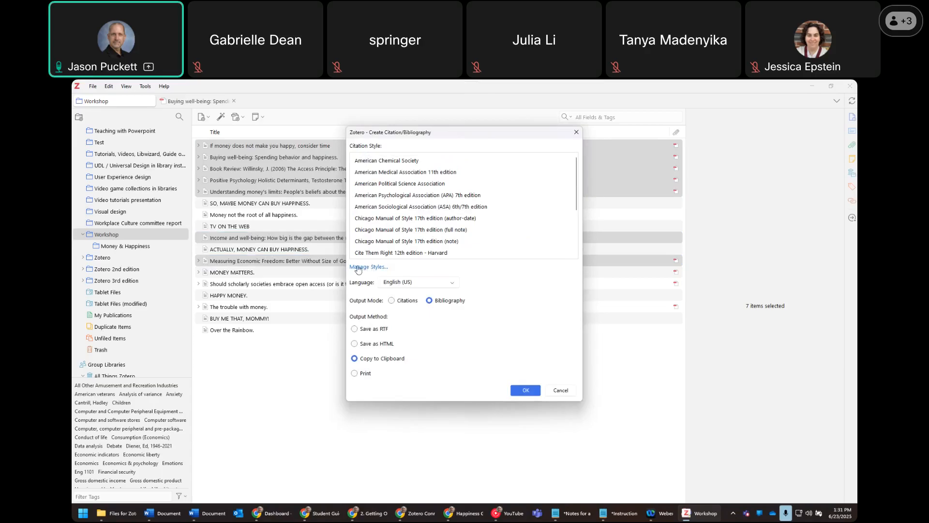
{"action": "left_click", "coordinate": [463, 194]}
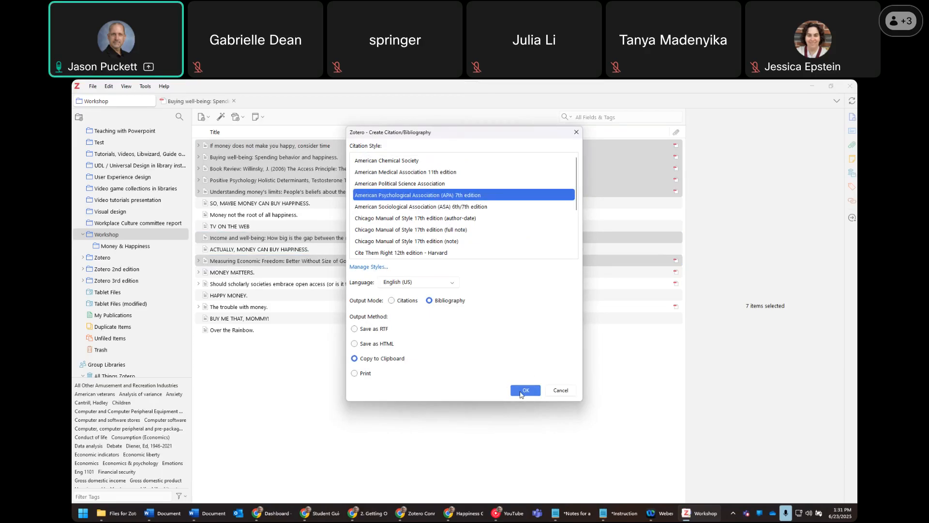
{"action": "left_click", "coordinate": [521, 392]}
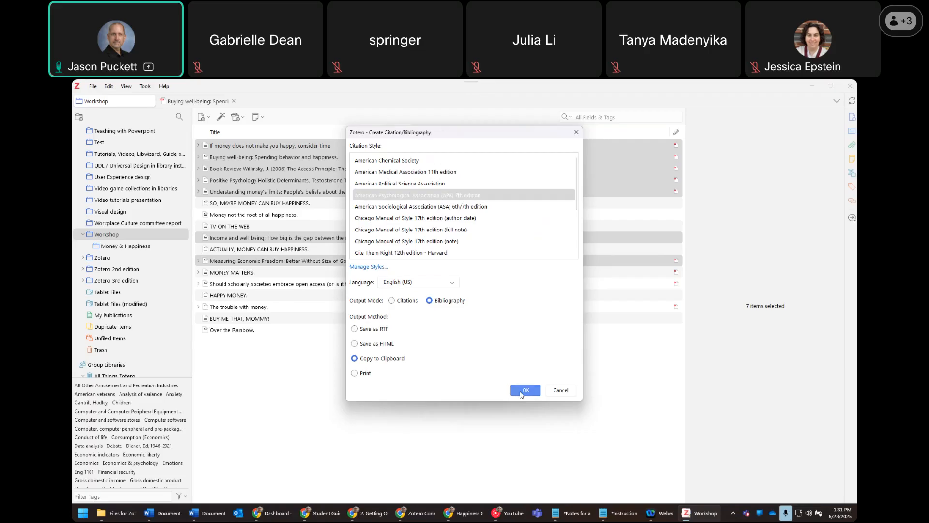
{"action": "left_click", "coordinate": [467, 199]}
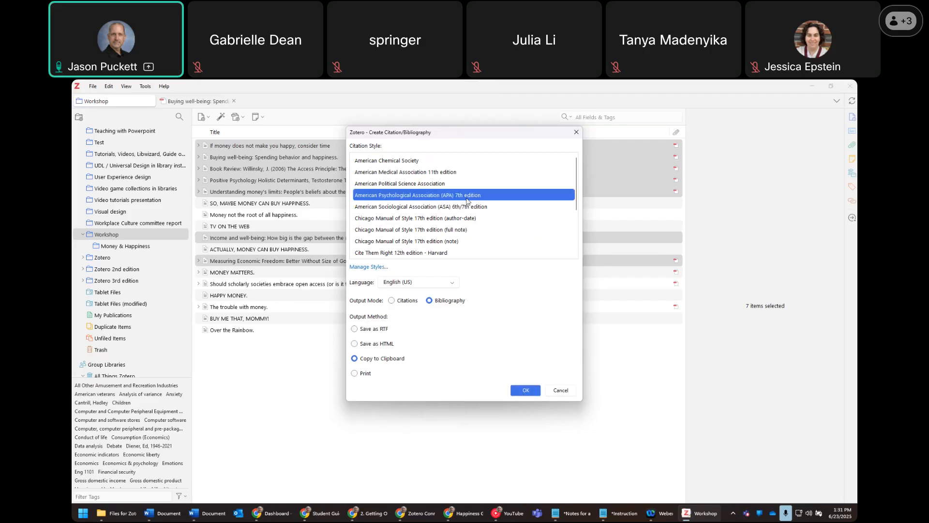
{"action": "left_click", "coordinate": [355, 359]}
{"action": "left_click", "coordinate": [523, 391]}
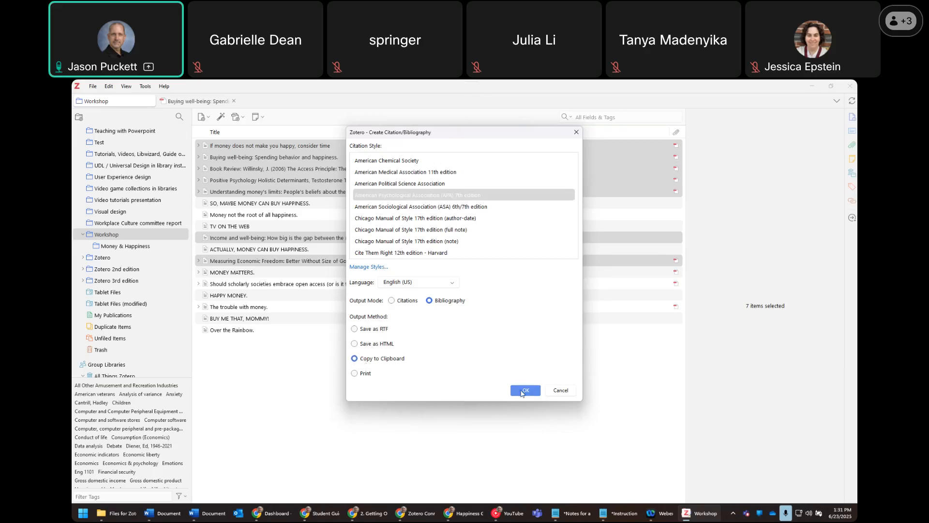
- Switch to the blank Word document, paste the bibliography, and delete the extra space after "Inc." in the first reference
{"action": "left_click", "coordinate": [208, 514]}
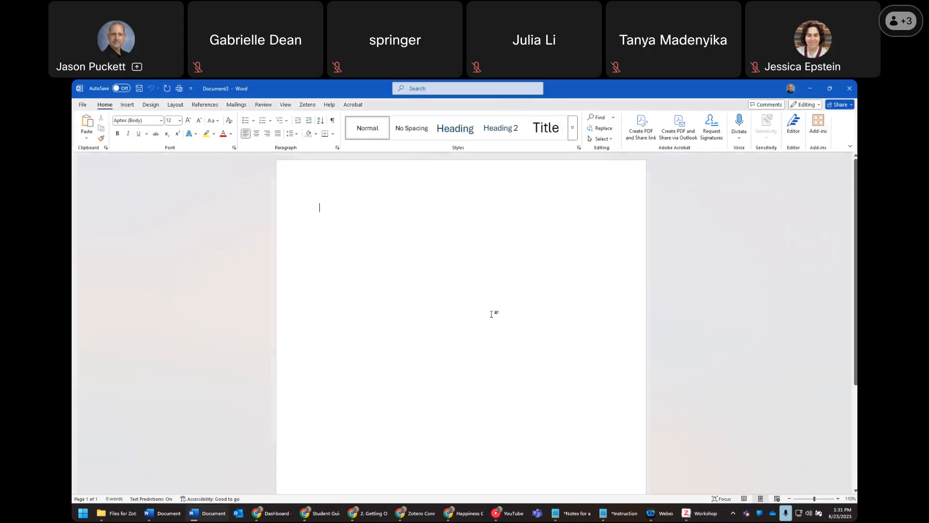
{"action": "key", "text": "ctrl+v"}
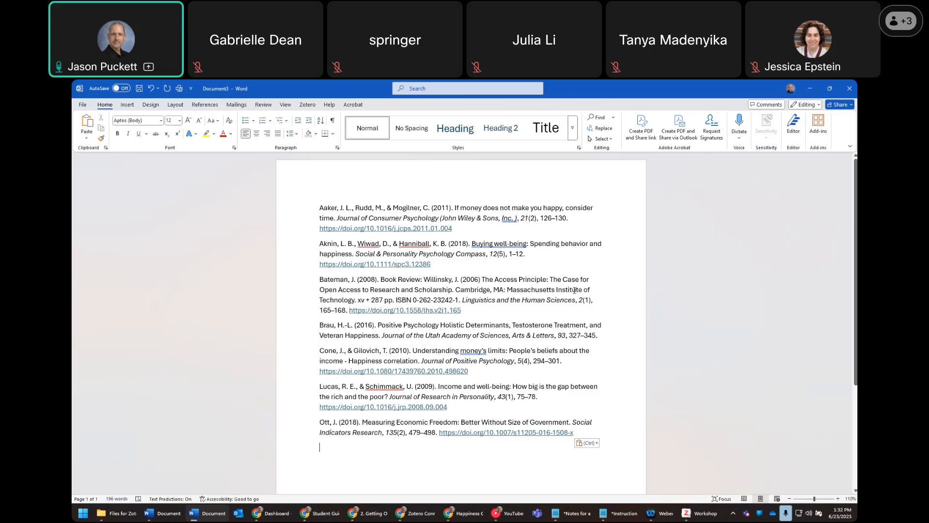
{"action": "left_click", "coordinate": [517, 218]}
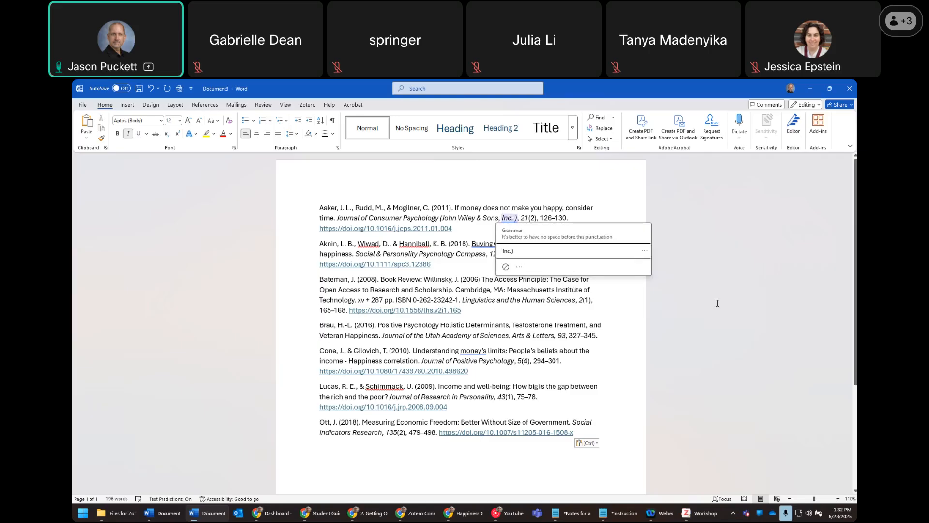
{"action": "left_click", "coordinate": [687, 292]}
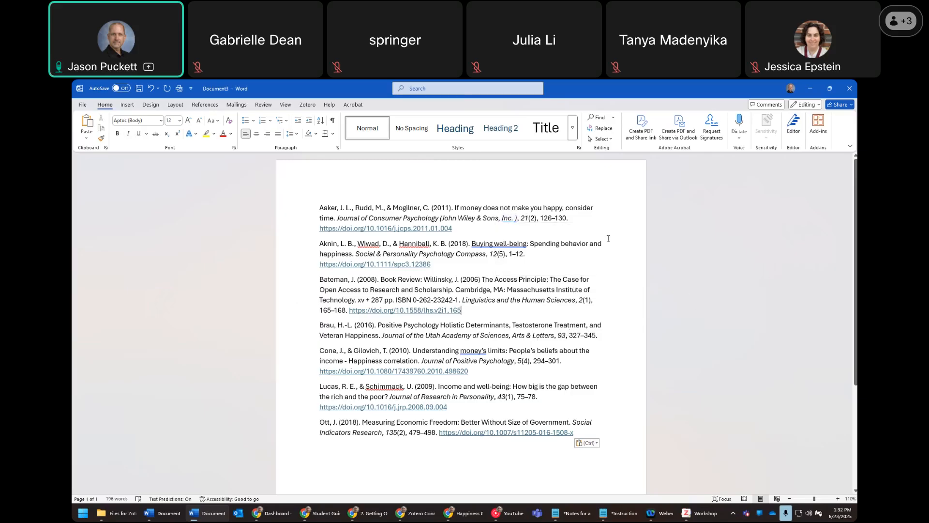
{"action": "left_click", "coordinate": [514, 218]}
{"action": "key", "text": "BackSpace"}
{"action": "left_click", "coordinate": [597, 300]}
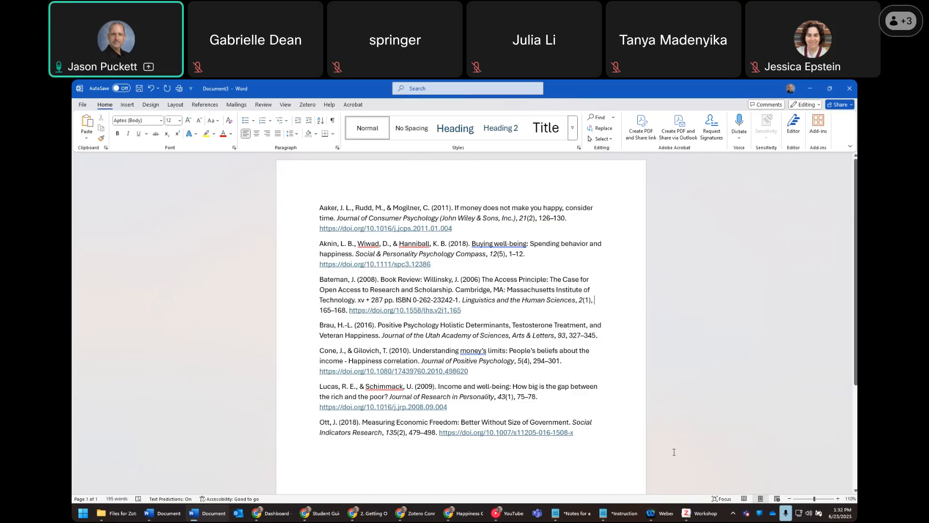
- Switch to Zotero and view the actions available for the Workshop collection
{"action": "mouse_move", "coordinate": [699, 519]}
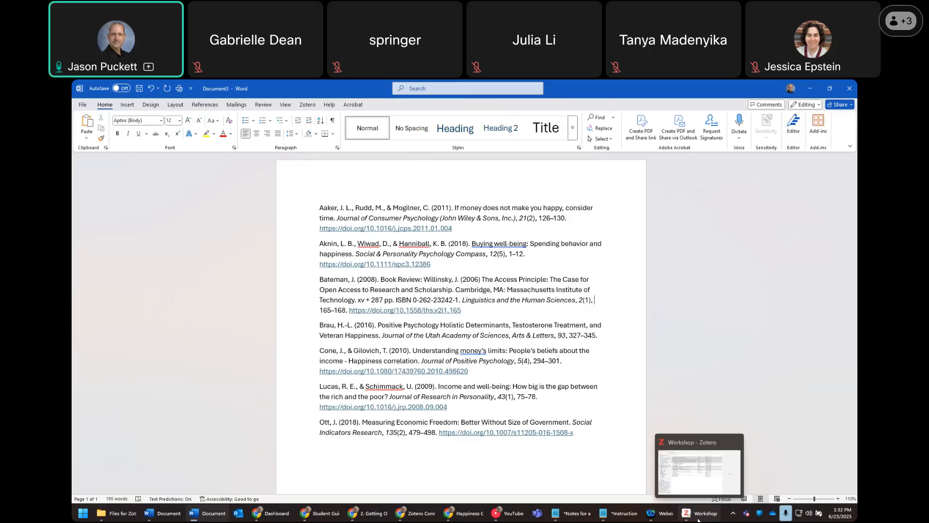
{"action": "left_click", "coordinate": [698, 519]}
{"action": "left_click", "coordinate": [332, 264]}
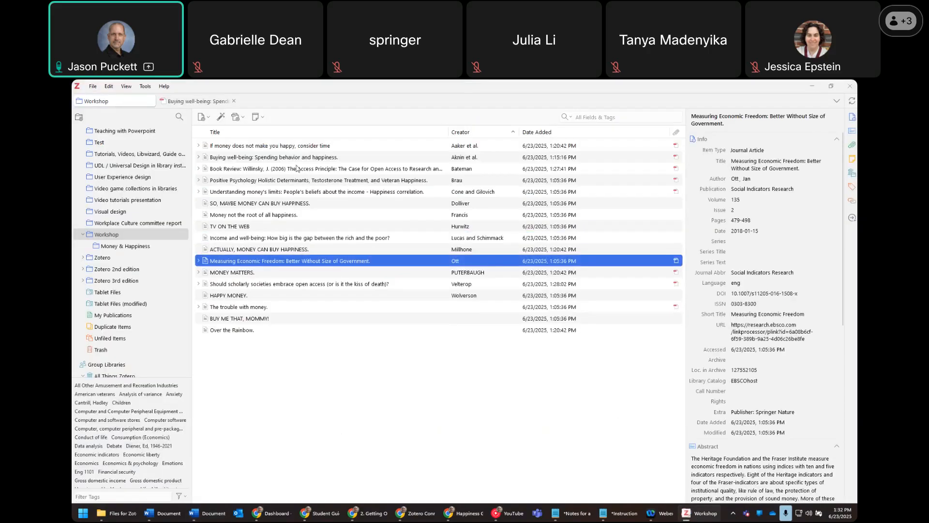
{"action": "right_click", "coordinate": [136, 235]}
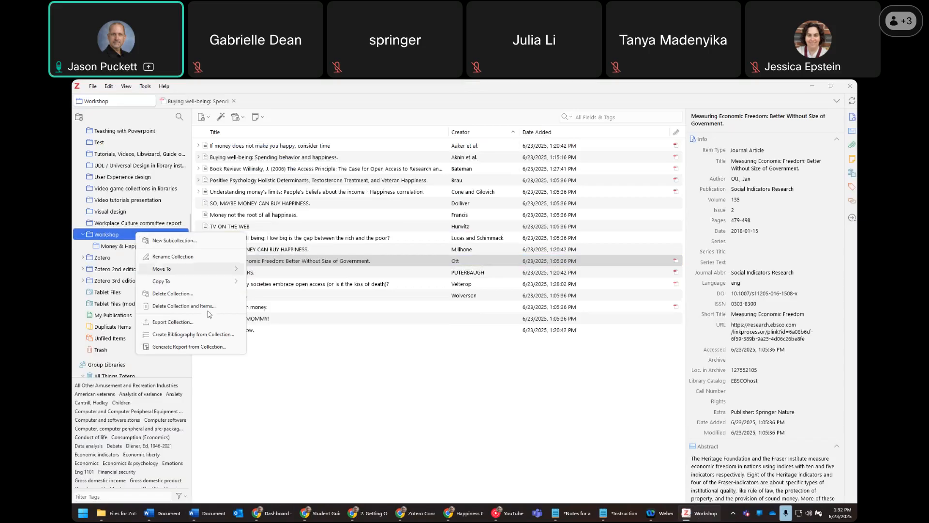
- Create a bibliography from the item "Understanding money's limits" in Chicago Manual of Style 17th edition (author-date) and copy it to the clipboard
{"action": "left_click", "coordinate": [397, 193]}
{"action": "right_click", "coordinate": [401, 191]}
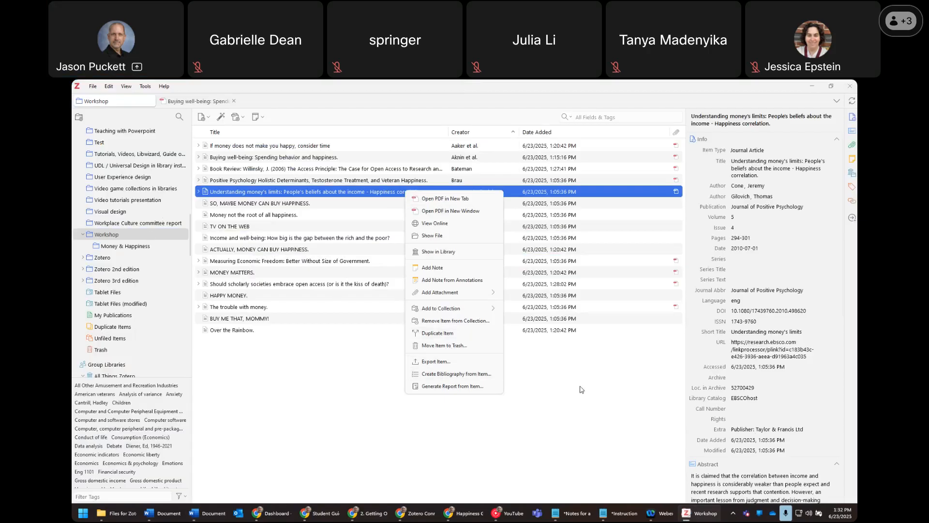
{"action": "left_click", "coordinate": [446, 376]}
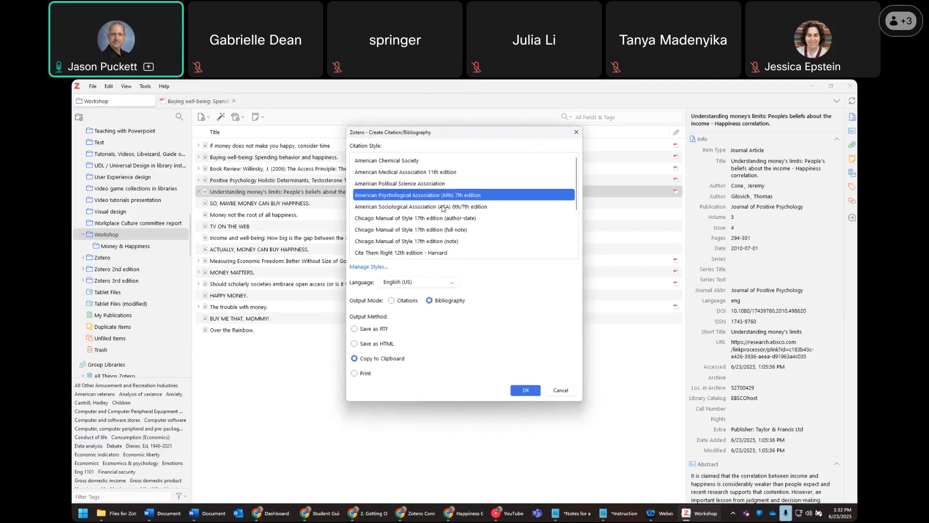
{"action": "left_click", "coordinate": [405, 222]}
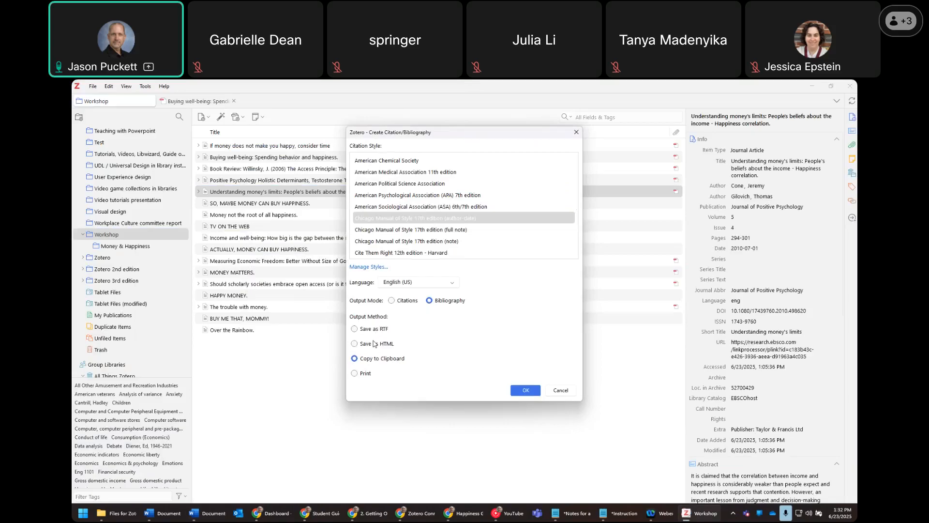
{"action": "left_click", "coordinate": [369, 373]}
{"action": "left_click", "coordinate": [383, 360]}
{"action": "left_click", "coordinate": [521, 392]}
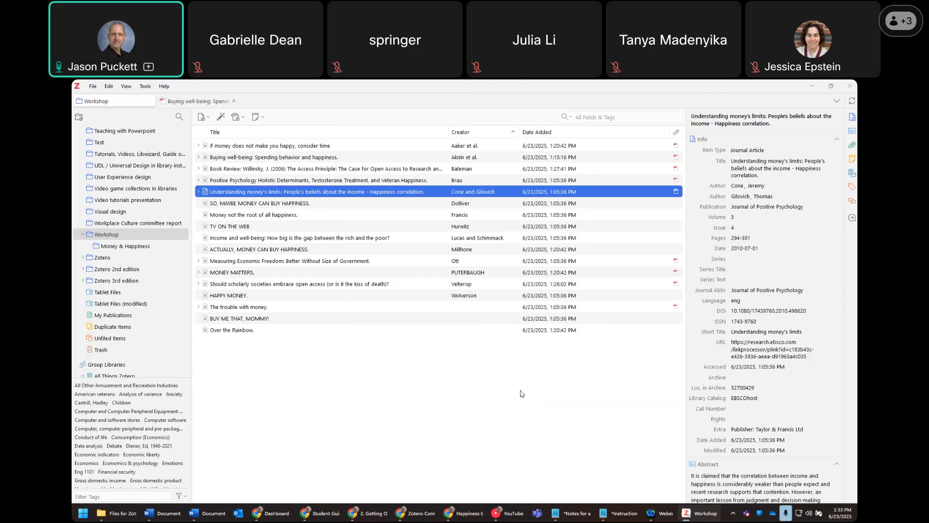
- Switch to Word, create a new blank document, and paste the copied Chicago-style reference into it
{"action": "key", "text": "alt+Tab"}
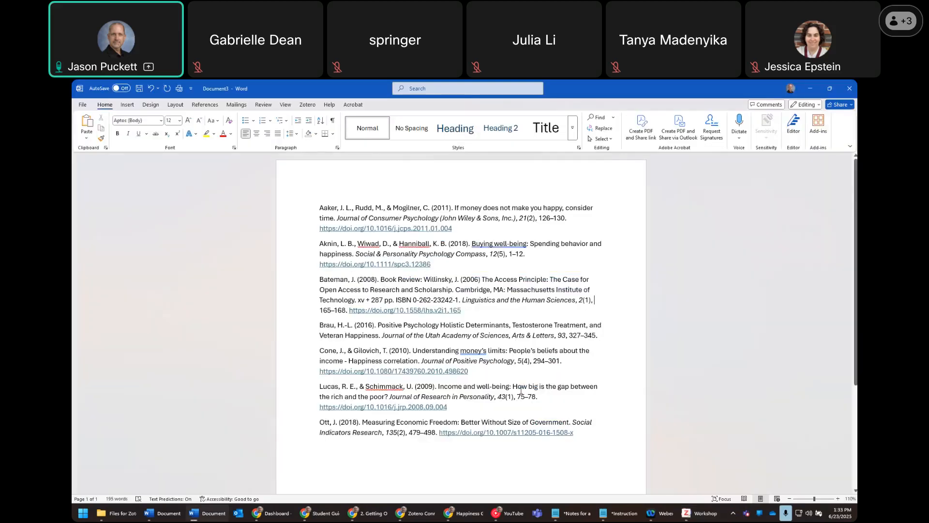
{"action": "key", "text": "ctrl+n"}
{"action": "type", "text": "Cone, Jeremy, and Thomas Gilovich. 2010. \"Understanding Money’s Limits: People’s Beliefs about the Income - Happiness Correlation.\" Journal of Positive Psychology 5 (4): 294–301. https://doi.org/10.1080/17439760.2010.498620."}
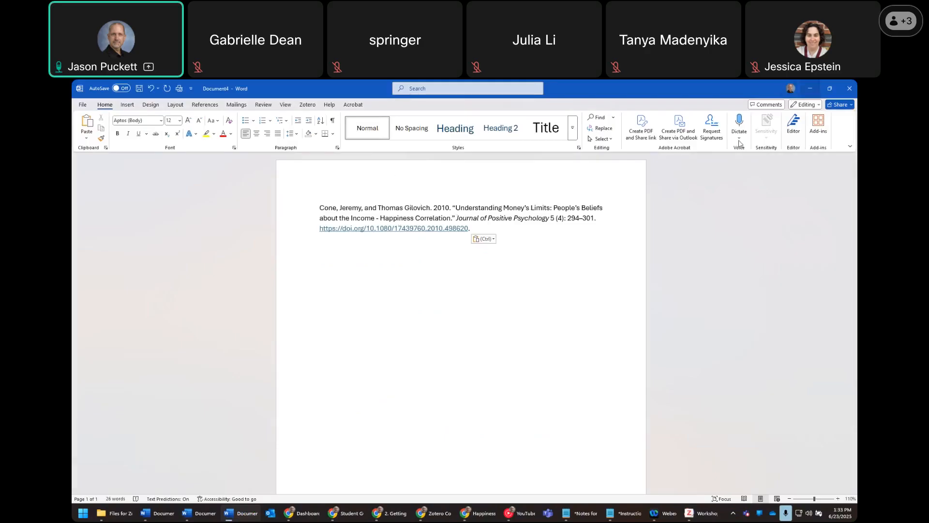
- Delete all the text in the new document and minimize its window
{"action": "key", "text": "ctrl+a"}
{"action": "key", "text": "Delete"}
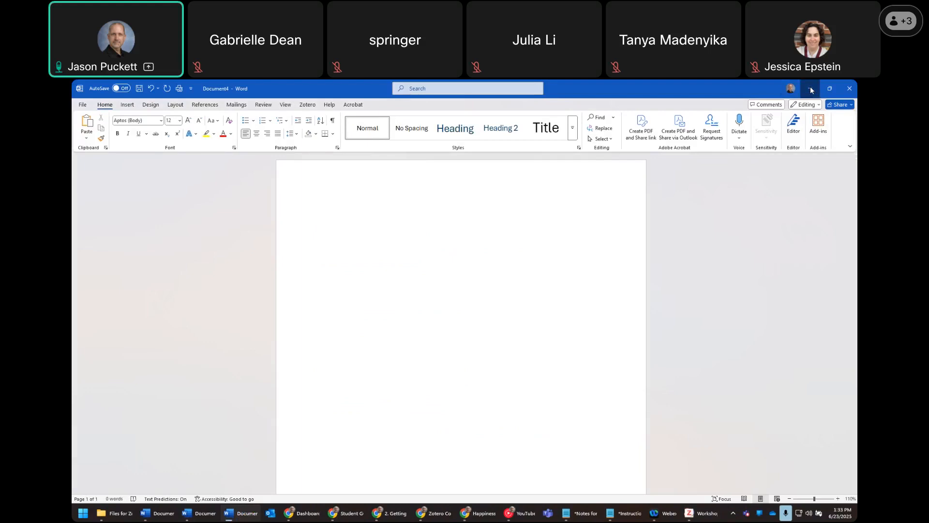
{"action": "left_click", "coordinate": [812, 90]}
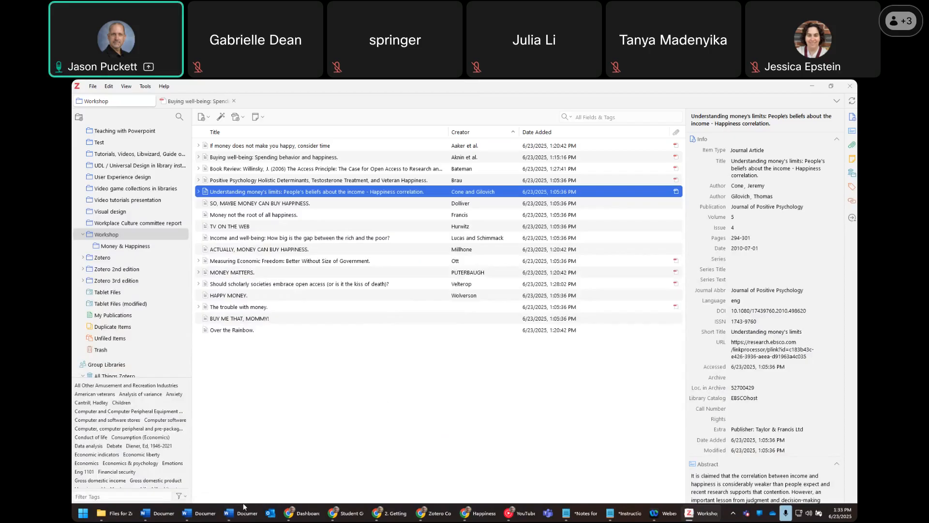
- Switch to the empty Document4 in Word and display the Zotero add-in's commands
{"action": "mouse_move", "coordinate": [241, 516]}
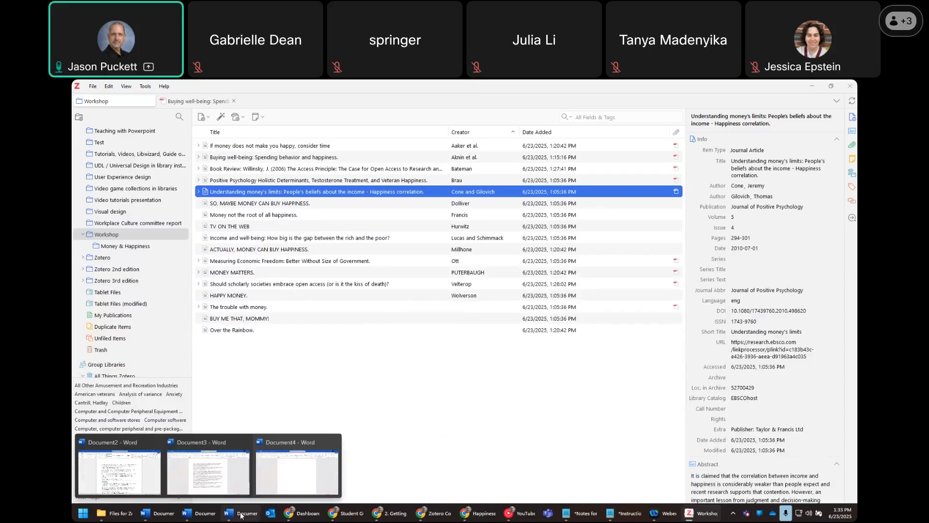
{"action": "left_click", "coordinate": [297, 470]}
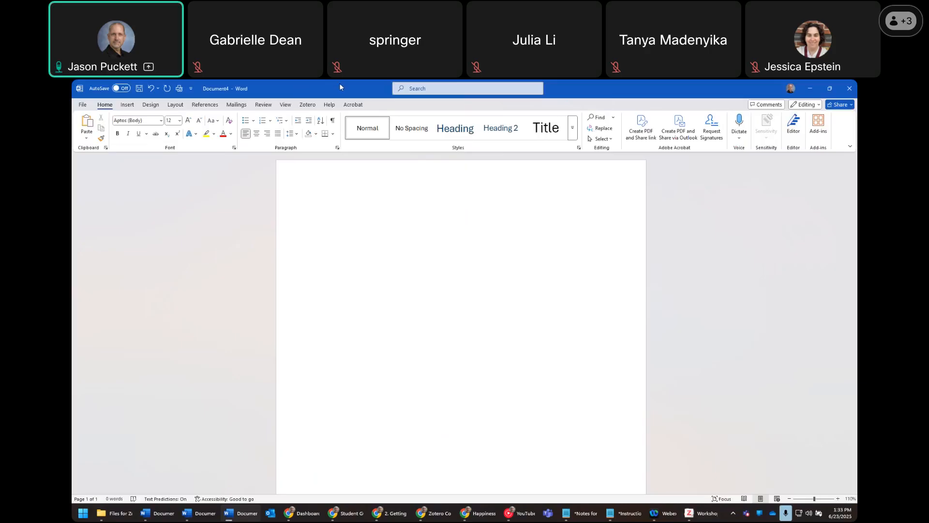
{"action": "left_click", "coordinate": [309, 106]}
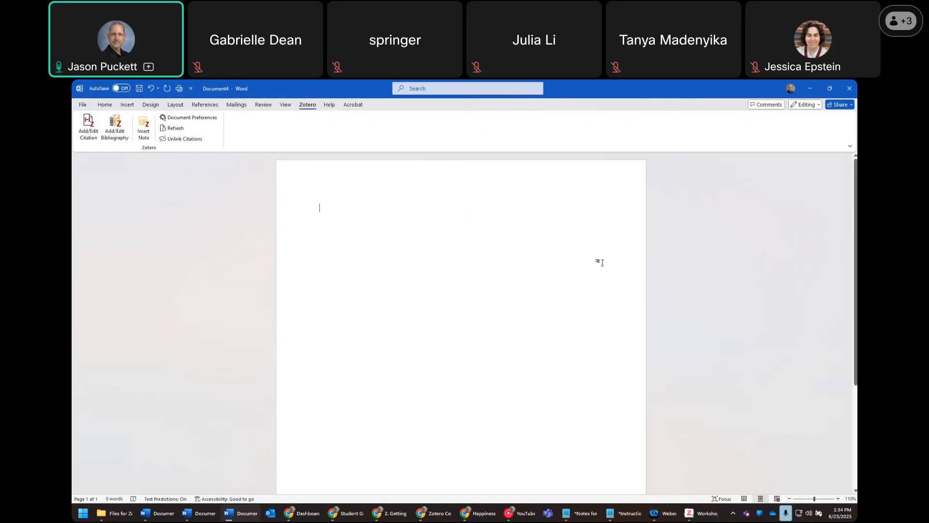
{"action": "scroll", "coordinate": [552, 272], "scroll_direction": "up", "scroll_amount": 1}
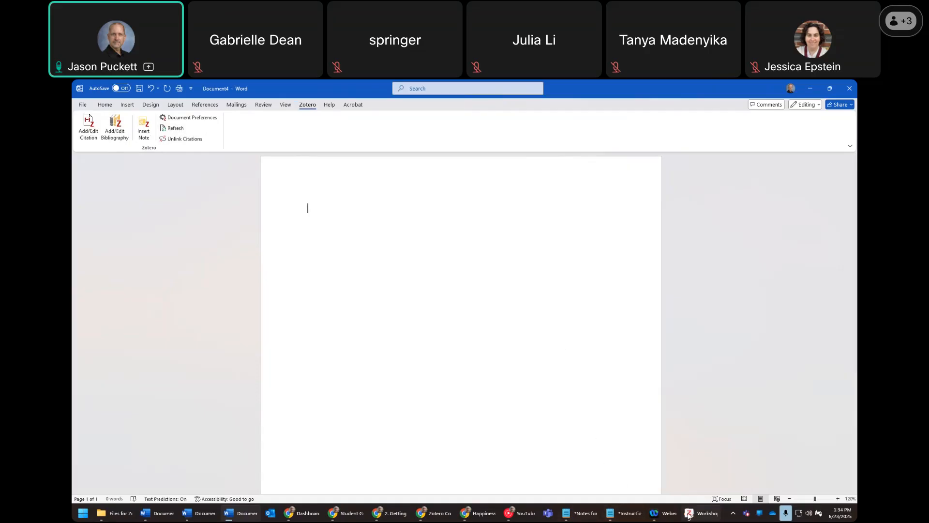
- Switch to Zotero and select the range of items from the Access Principle book review through "Income and well-being"
{"action": "left_click", "coordinate": [688, 515]}
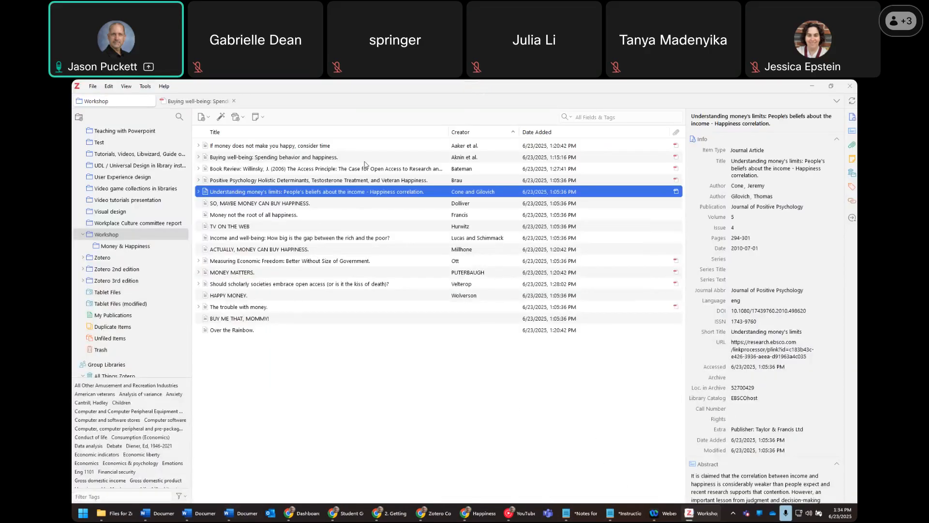
{"action": "left_click", "coordinate": [365, 159]}
{"action": "left_click", "coordinate": [365, 184]}
{"action": "left_click", "coordinate": [363, 238]}
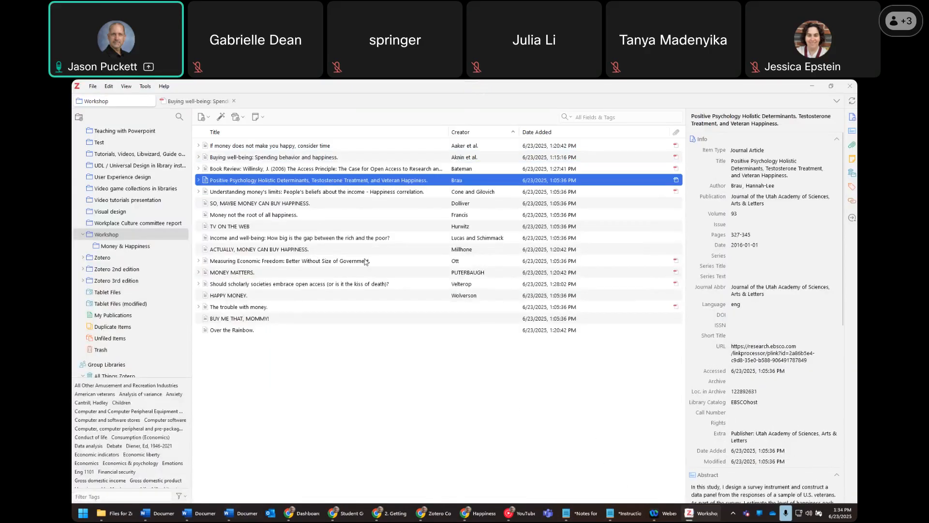
{"action": "left_click", "coordinate": [319, 169], "text": "shift"}
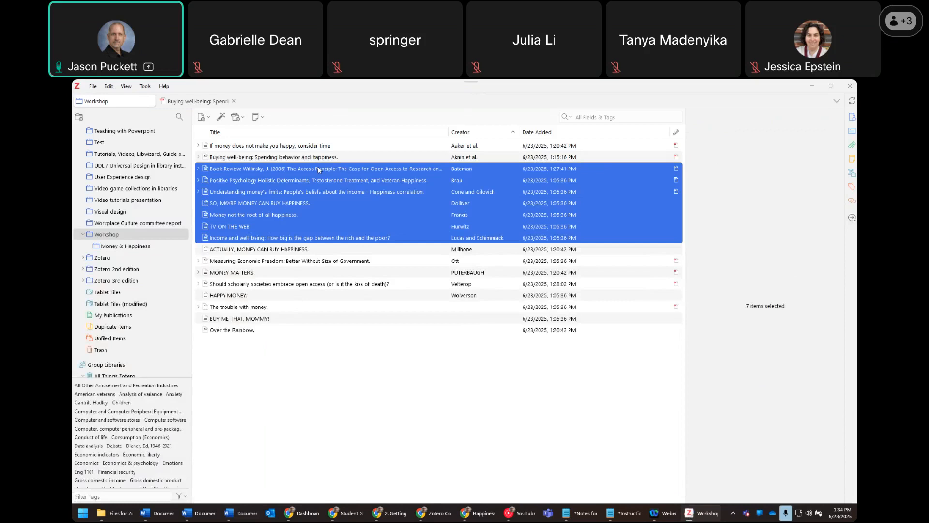
- Select "If money does not make you happy, consider time", "Money not the root of all happiness." and "Measuring Economic Freedom" together
{"action": "left_click", "coordinate": [310, 146]}
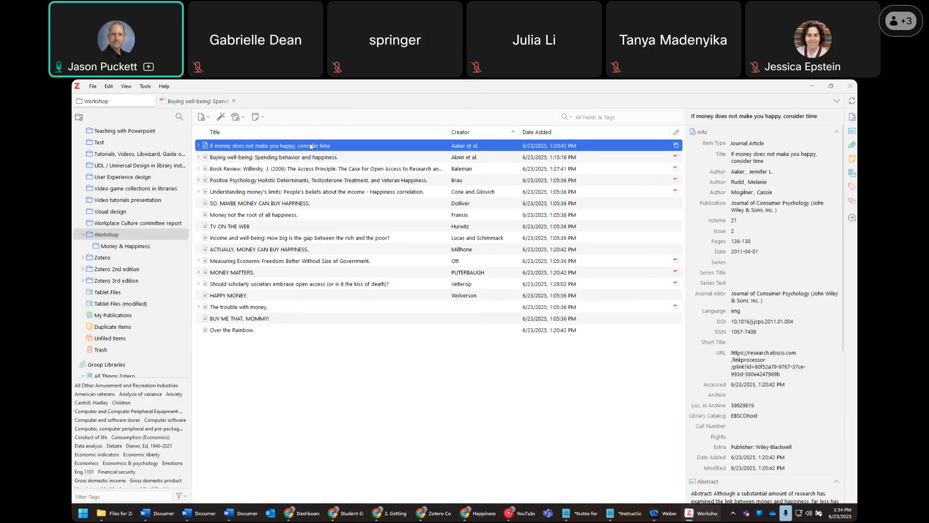
{"action": "left_click", "coordinate": [353, 215], "text": "ctrl"}
{"action": "left_click", "coordinate": [350, 261], "text": "ctrl"}
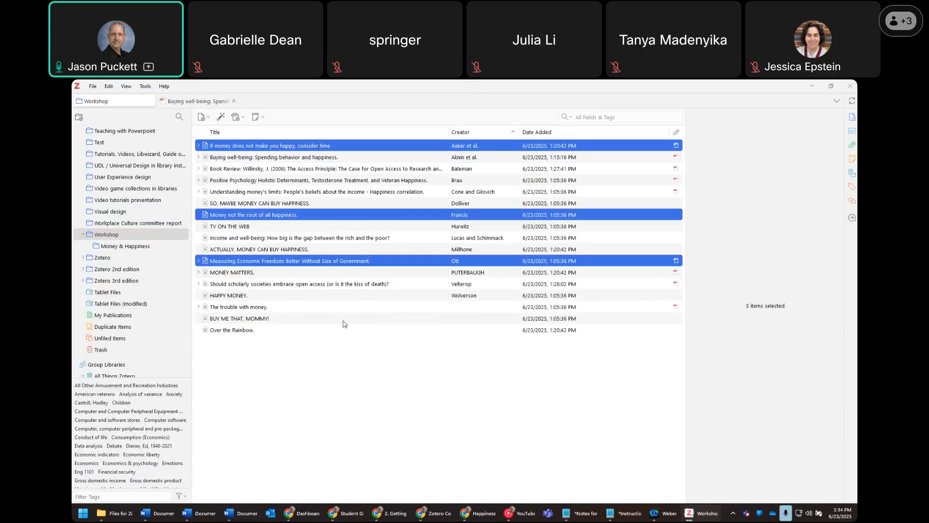
- Add "HAPPY MONEY.", "BUY ME THAT, MOMMY!" and "Over the Rainbow." to the selected items and bring up the actions available for them
{"action": "left_click", "coordinate": [346, 297], "text": "ctrl"}
{"action": "left_click", "coordinate": [343, 318], "text": "ctrl"}
{"action": "left_click", "coordinate": [342, 330], "text": "ctrl"}
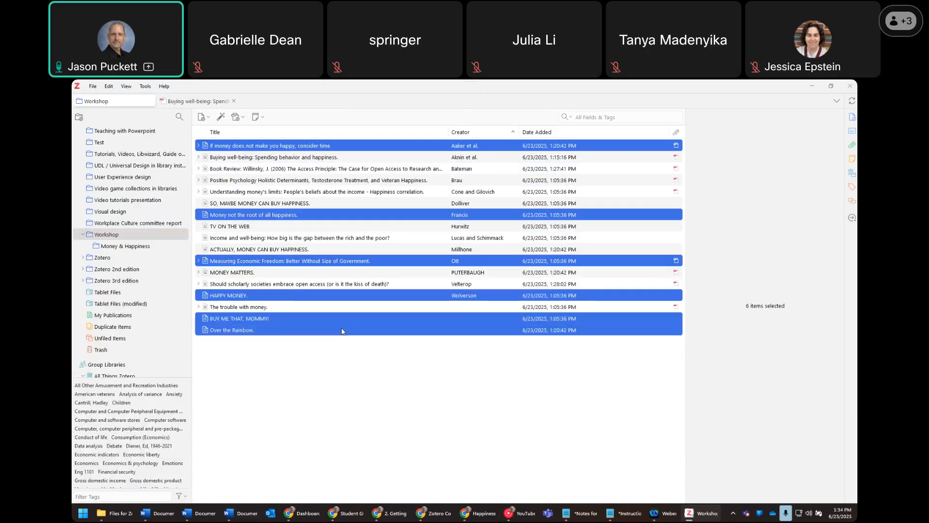
{"action": "right_click", "coordinate": [345, 324]}
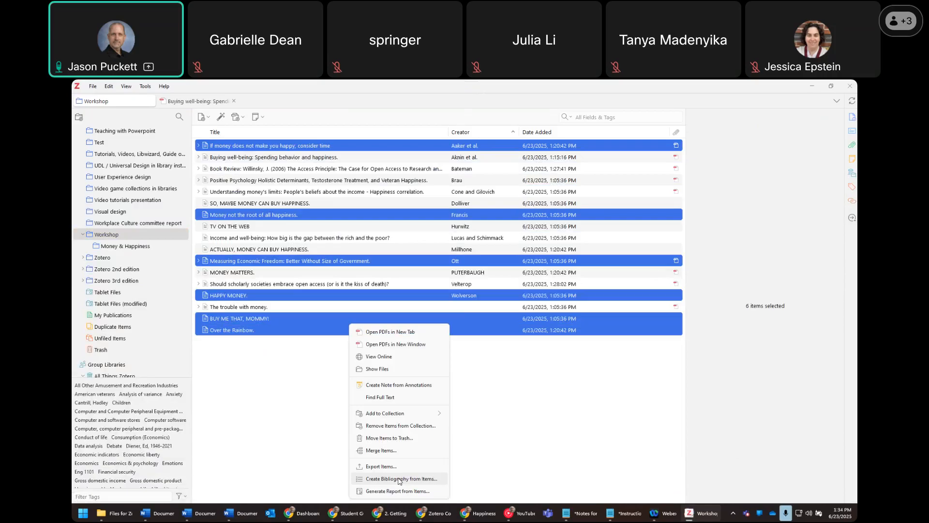
{"action": "left_click", "coordinate": [535, 489]}
- Select the range of items from the Access Principle book review through "MONEY MATTERS."
{"action": "left_click", "coordinate": [376, 170]}
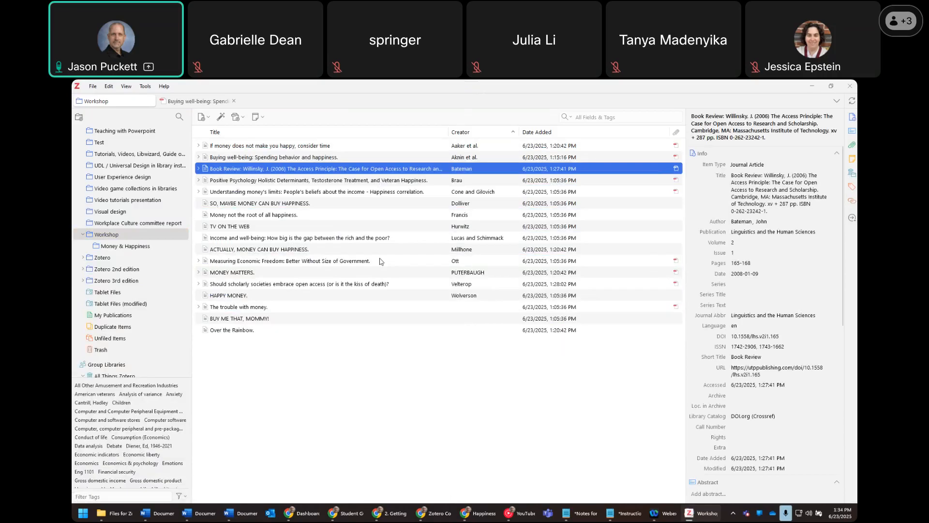
{"action": "left_click", "coordinate": [383, 273], "text": "shift"}
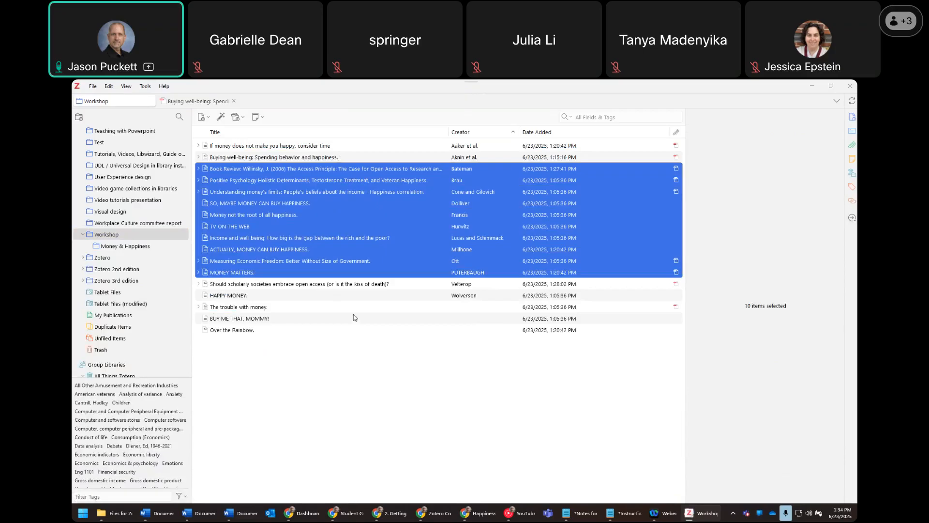
- Select "Over the Rainbow.", "ACTUALLY, MONEY CAN BUY HAPPINESS.", "Positive Psychology", "Income and well-being", "MONEY MATTERS." and "Should scholarly societies embrace open access" together
{"action": "left_click", "coordinate": [344, 330]}
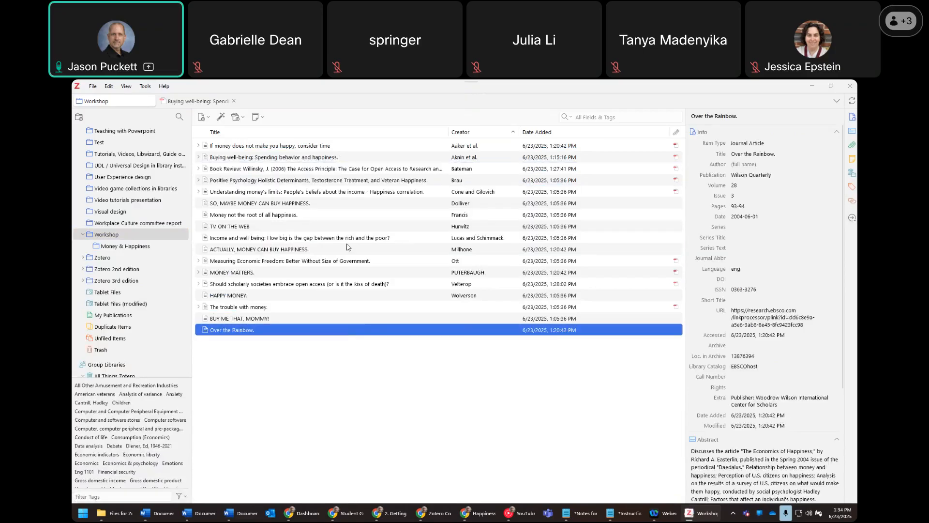
{"action": "left_click", "coordinate": [347, 248], "text": "ctrl"}
{"action": "left_click", "coordinate": [337, 180], "text": "ctrl"}
{"action": "left_click", "coordinate": [345, 237], "text": "ctrl"}
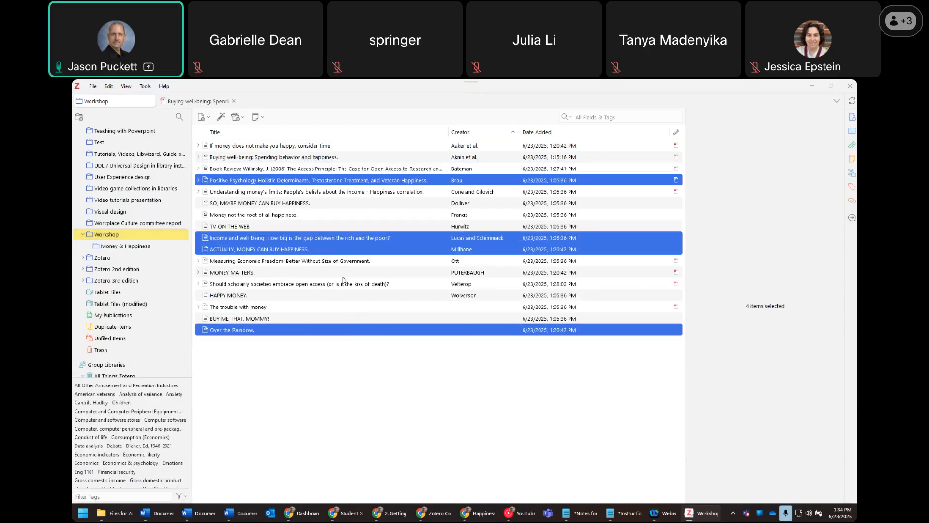
{"action": "left_click", "coordinate": [345, 273], "text": "ctrl"}
{"action": "left_click", "coordinate": [344, 284], "text": "ctrl"}
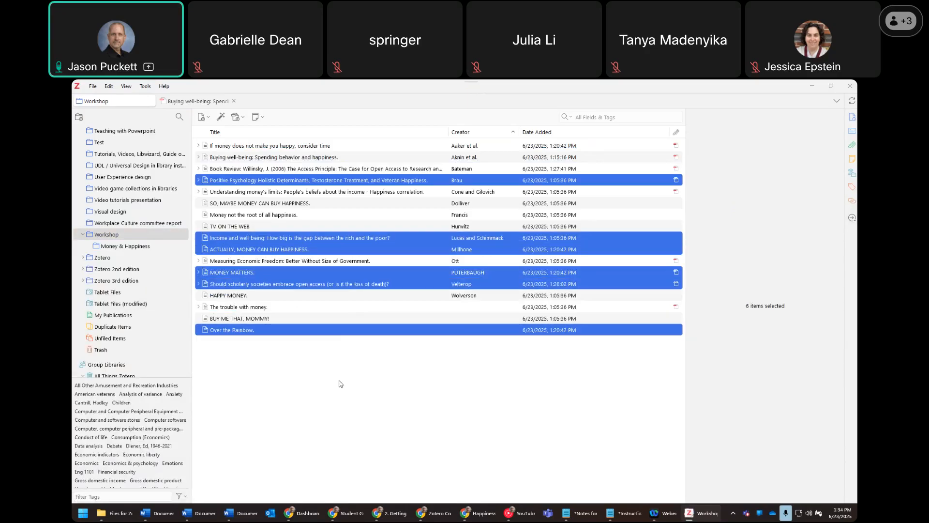
- Switch to the empty Document4 in Word and write "This is my paper that I'm writing"
{"action": "left_click", "coordinate": [840, 95]}
{"action": "left_click", "coordinate": [520, 356]}
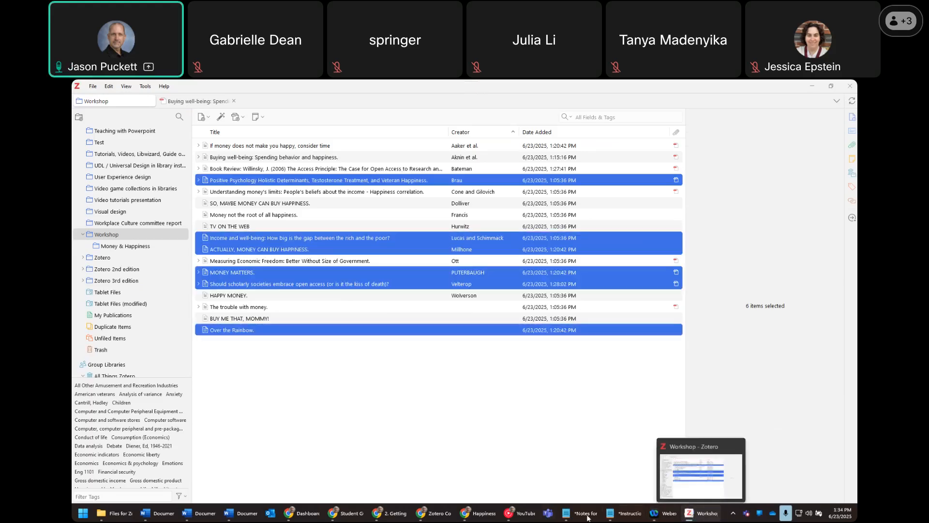
{"action": "left_click", "coordinate": [239, 514]}
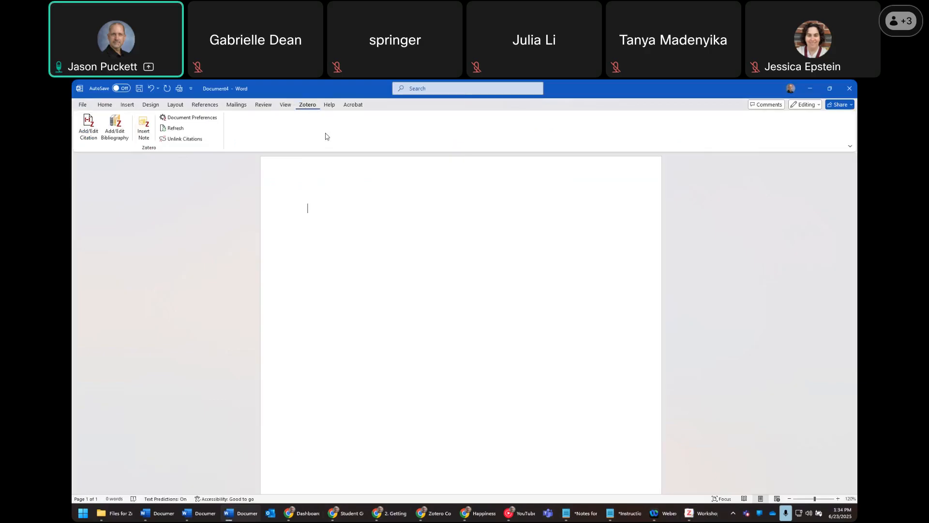
{"action": "type", "text": "This is my paper"}
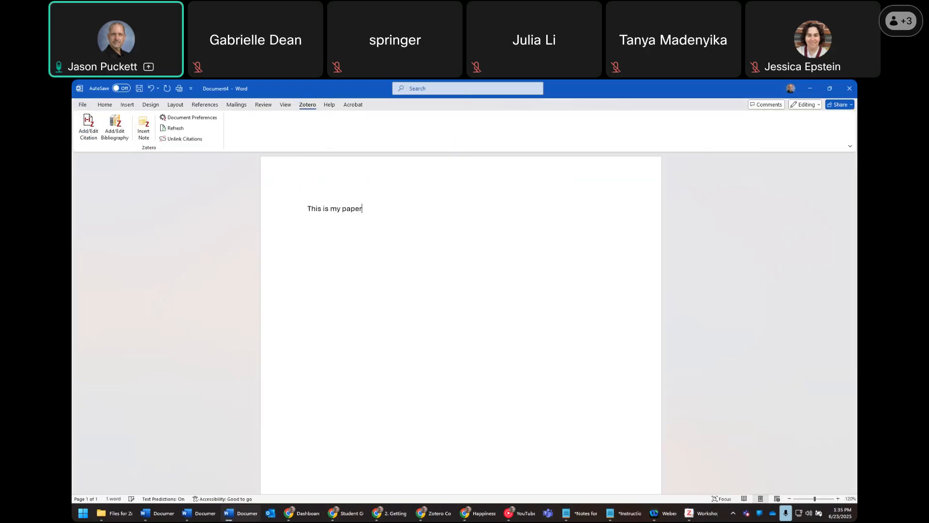
{"action": "type", "text": " that I'm writing"}
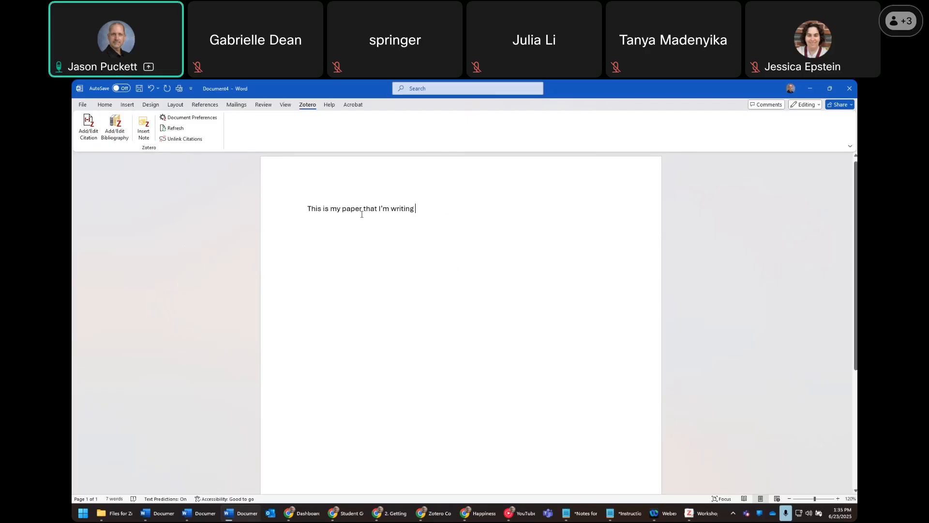
- Start a Zotero citation after the text and set the citation style to Chicago Manual of Style 17th edition (author-date)
{"action": "left_click", "coordinate": [90, 138]}
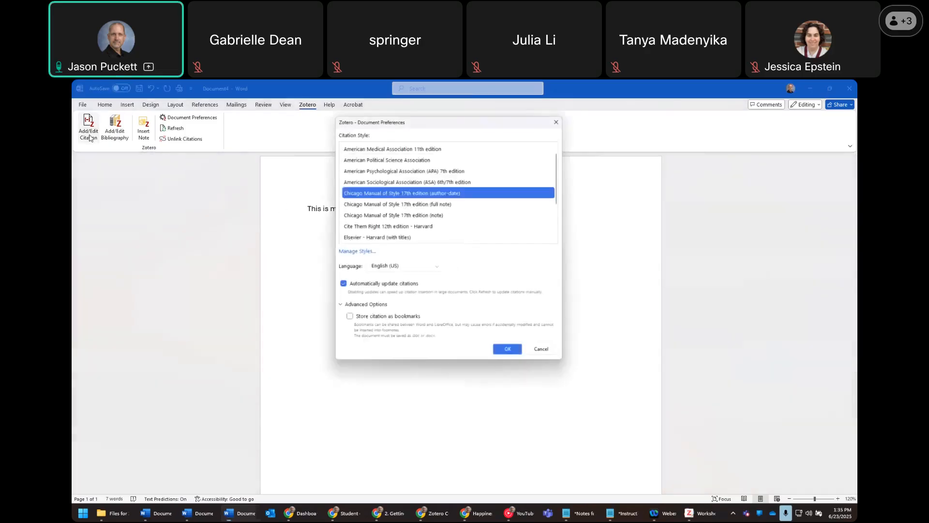
{"action": "left_click_drag", "start_coordinate": [469, 125], "coordinate": [523, 174]}
{"action": "scroll", "coordinate": [503, 239], "scroll_direction": "down", "scroll_amount": 2}
{"action": "scroll", "coordinate": [484, 246], "scroll_direction": "up", "scroll_amount": 3}
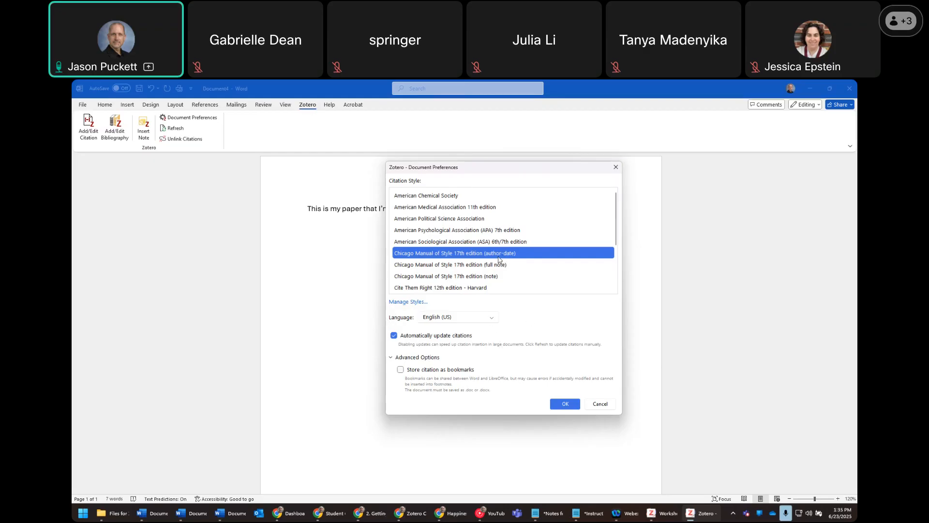
{"action": "left_click", "coordinate": [567, 405]}
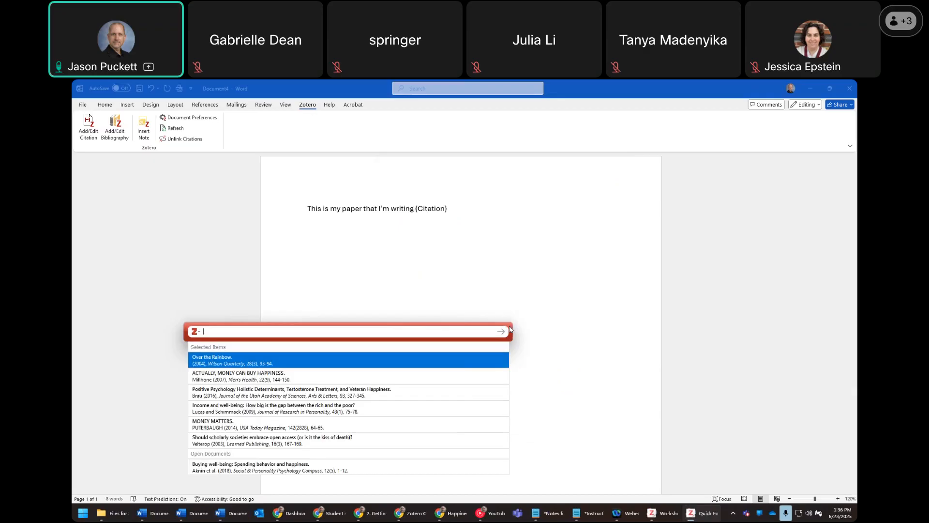
- Move the citation search bar below the text and compare its suggestions with the items selected in Zotero
{"action": "left_click_drag", "start_coordinate": [511, 328], "coordinate": [627, 267]}
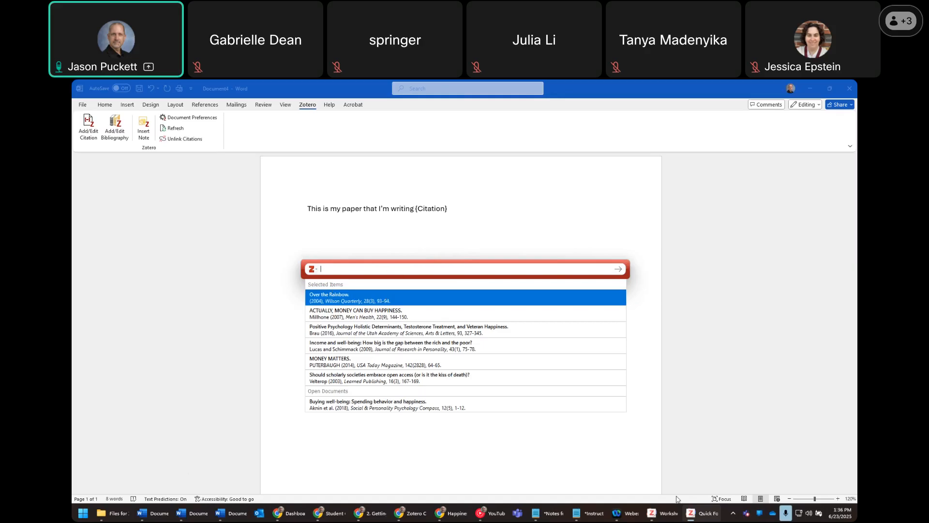
{"action": "left_click", "coordinate": [638, 467]}
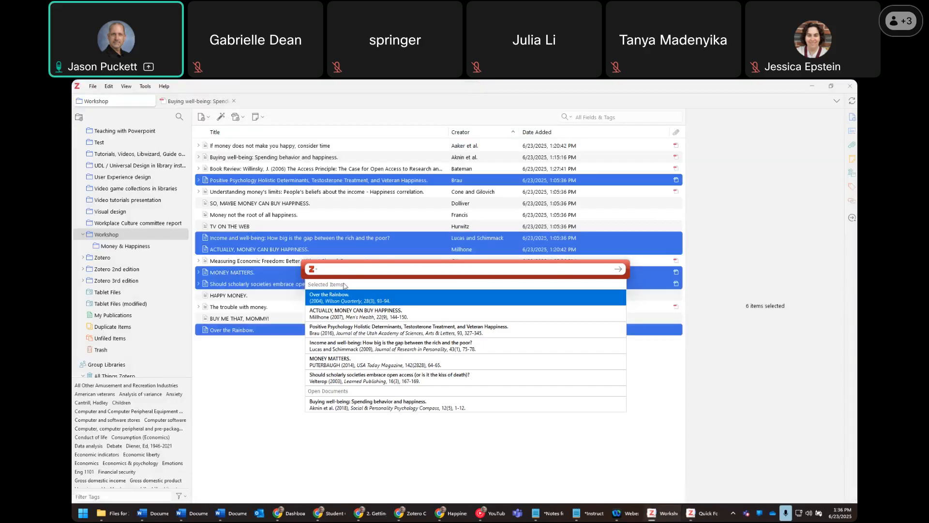
{"action": "left_click", "coordinate": [812, 86]}
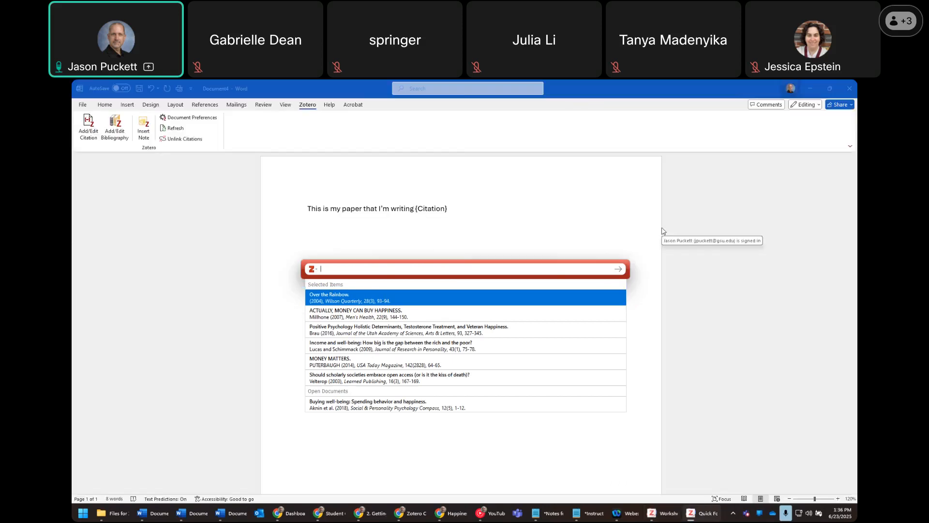
- Search the citation bar for "money", cite "Understanding money's limits" and end the sentence with a period
{"action": "type", "text": "money"}
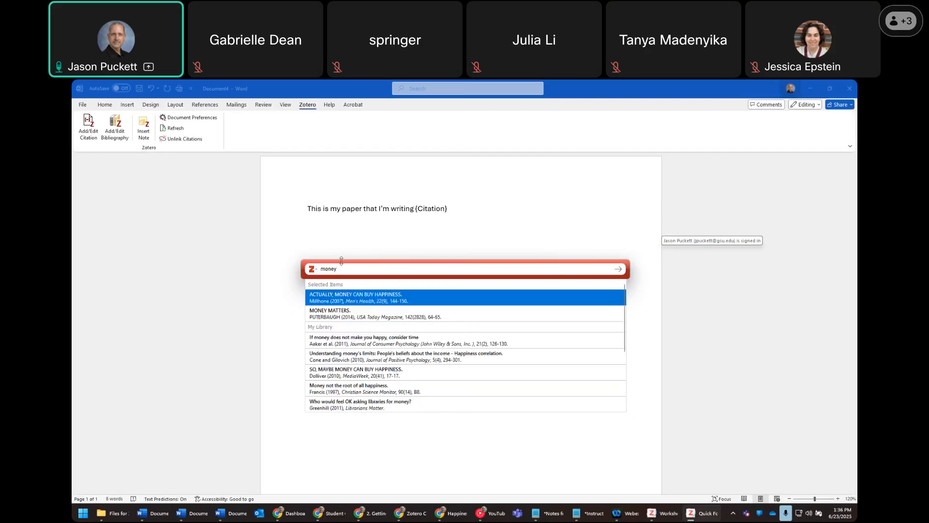
{"action": "left_click", "coordinate": [342, 363]}
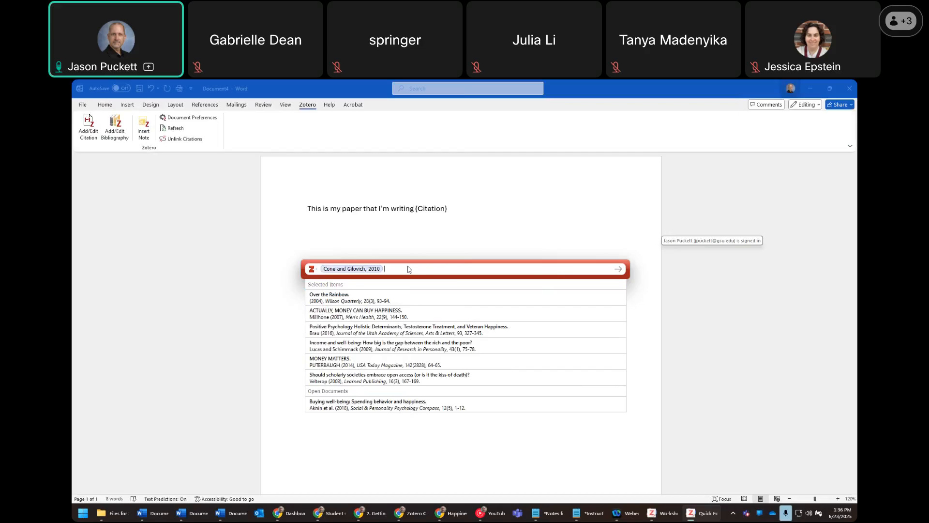
{"action": "key", "text": "Return"}
{"action": "type", "text": "."}
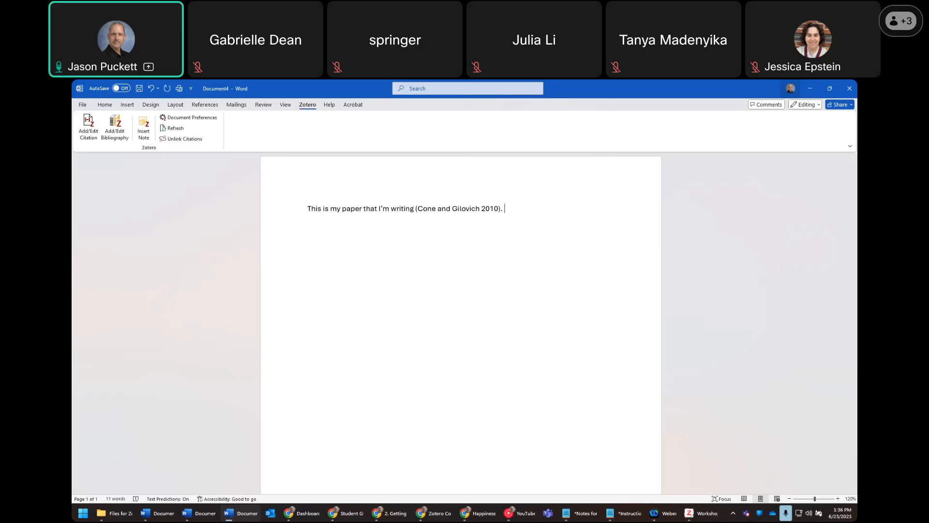
- Leave several blank lines below the sentence, add a "REFERENCES" heading and insert the Zotero bibliography beneath it
{"action": "key", "text": "Return"}
{"action": "key", "text": "Return"}
{"action": "key", "text": "Return"}
{"action": "key", "text": "Return"}
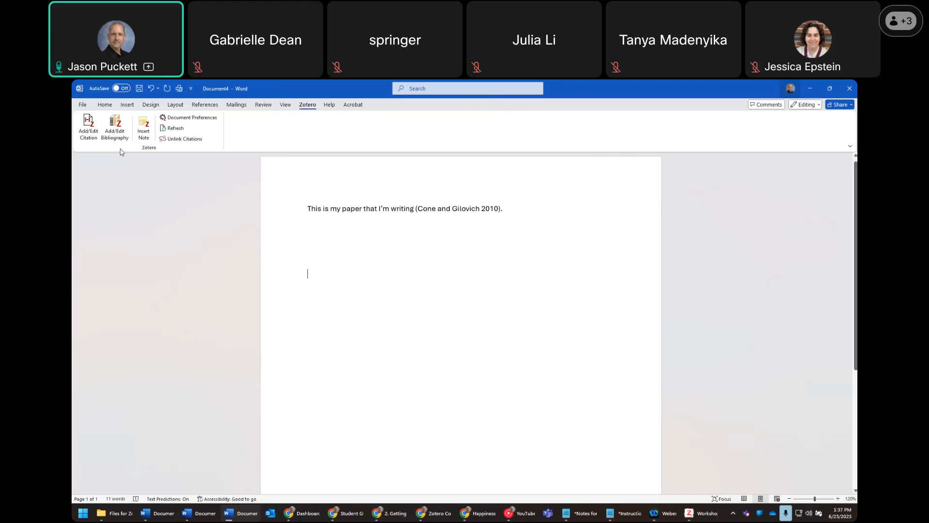
{"action": "key", "text": "Return"}
{"action": "key", "text": "Return"}
{"action": "type", "text": "REFERENCES"}
{"action": "left_click", "coordinate": [113, 130]}
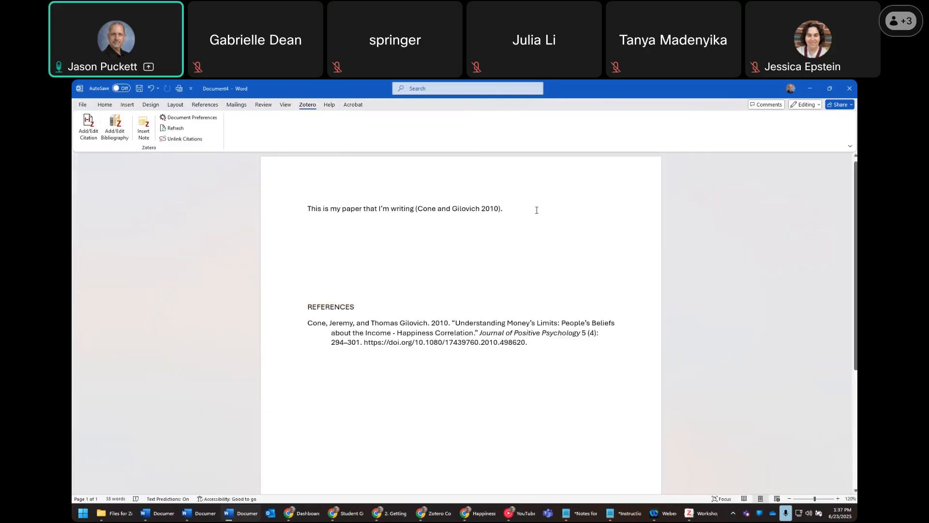
- Continue the opening paragraph after the first citation with "Any time I cite a source"
{"action": "type", "text": "Any time I c"}
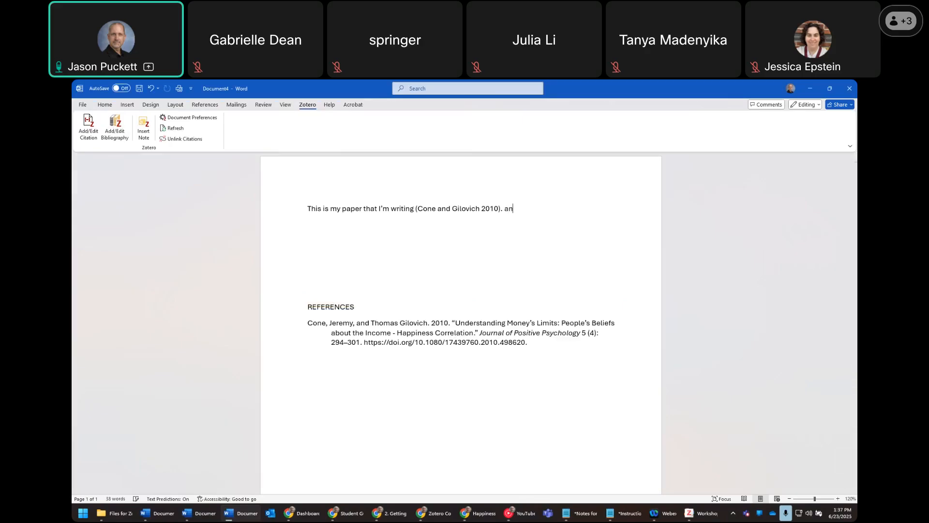
{"action": "type", "text": "ite a source"}
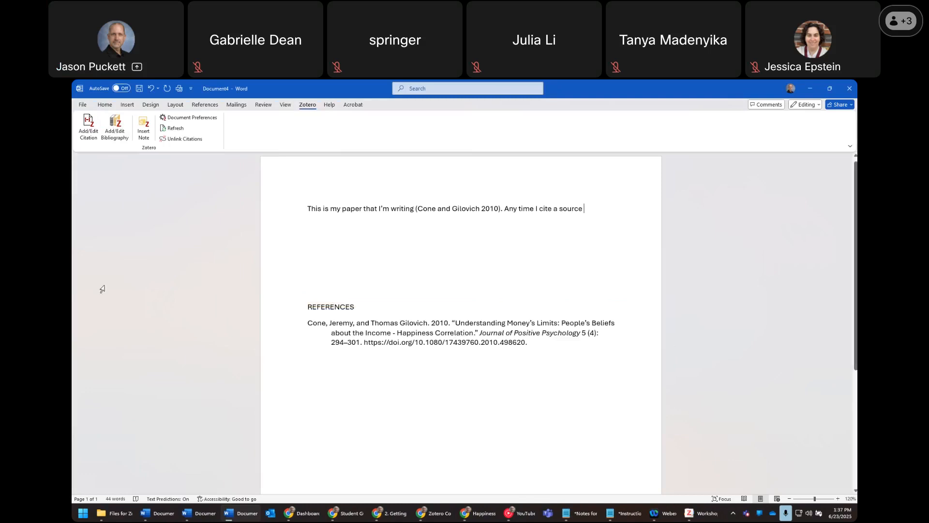
{"action": "left_click", "coordinate": [90, 124]}
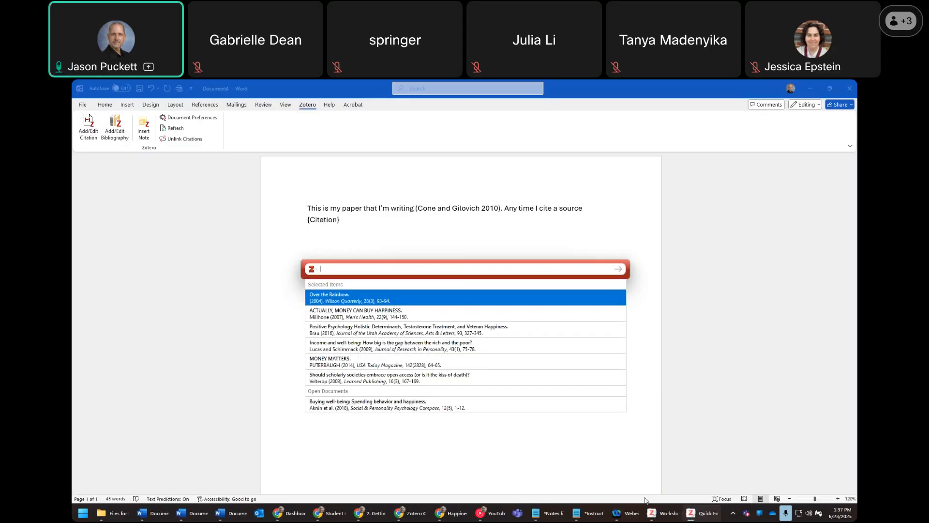
{"action": "left_click", "coordinate": [672, 519]}
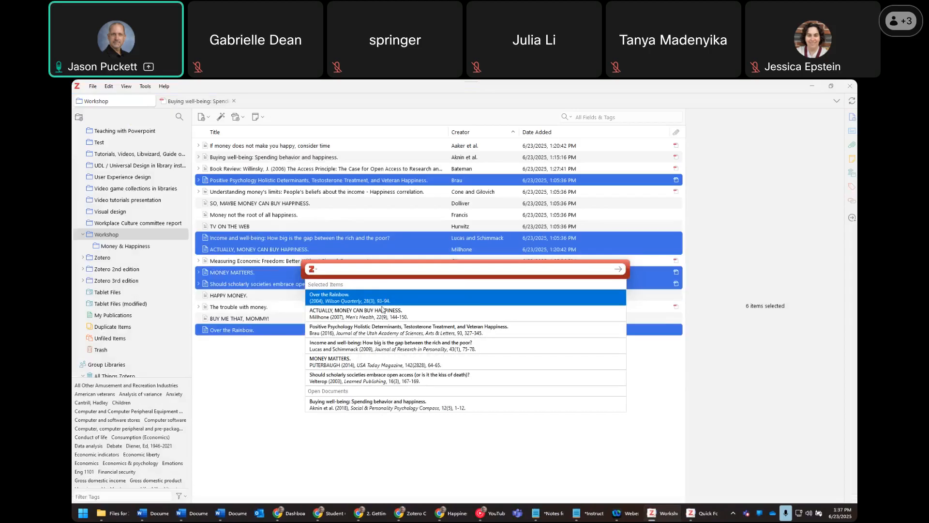
{"action": "left_click", "coordinate": [246, 332]}
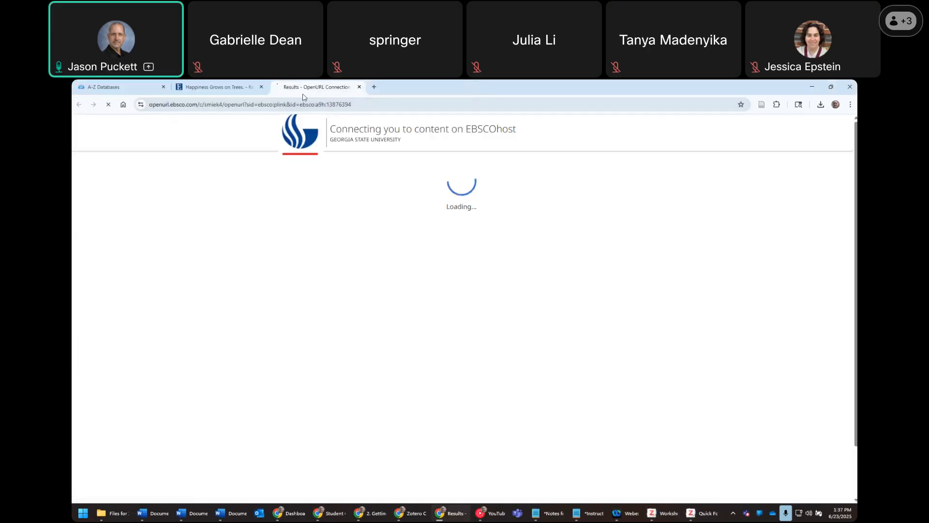
{"action": "left_click", "coordinate": [359, 87]}
{"action": "left_click", "coordinate": [812, 87]}
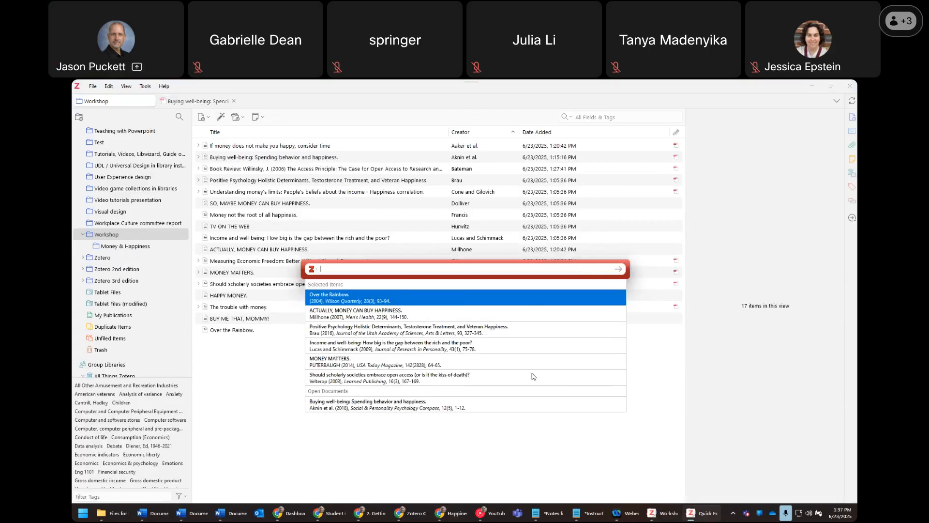
{"action": "left_click", "coordinate": [505, 418]}
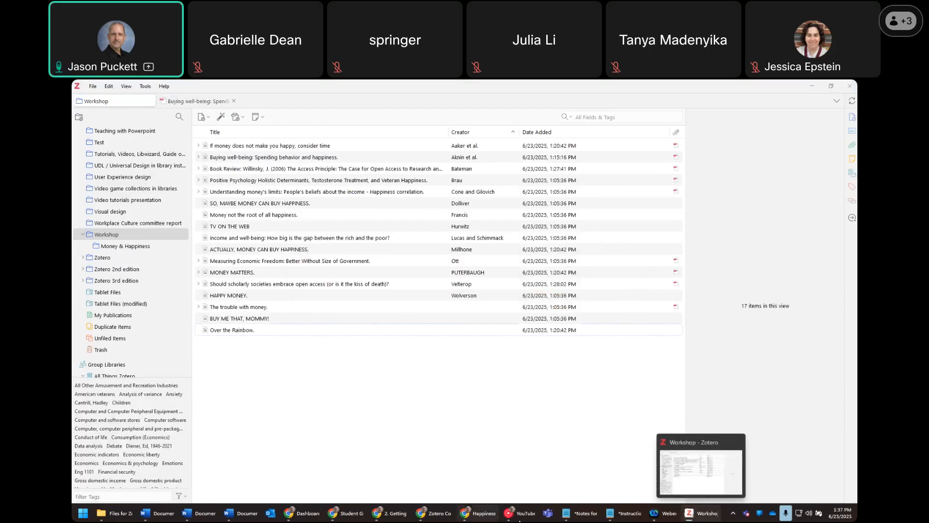
{"action": "mouse_move", "coordinate": [326, 516]}
{"action": "left_click", "coordinate": [241, 513]}
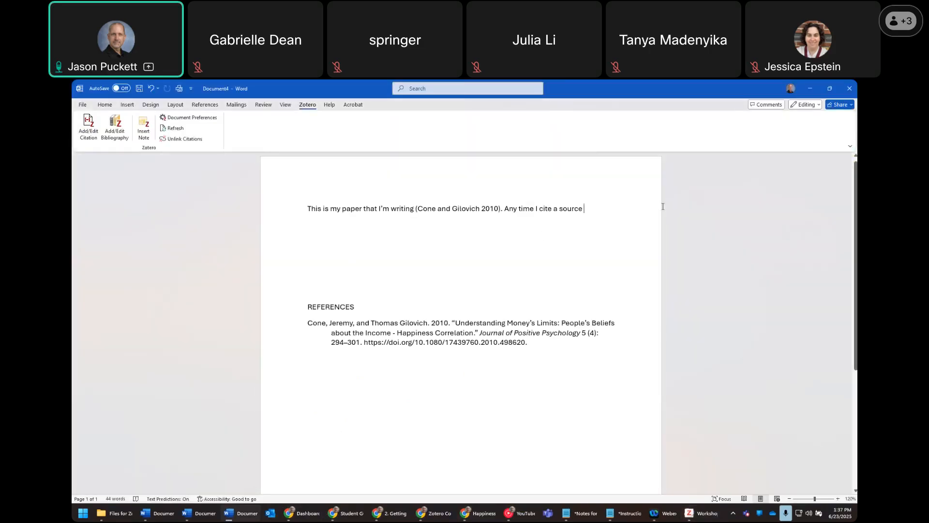
- Search for "happiness" in a new Zotero citation, cite "Positive Psychology Holistic Determinants, Testosterone Treatment, and Veteran Happiness" and close the sentence with a period
{"action": "left_click", "coordinate": [92, 127]}
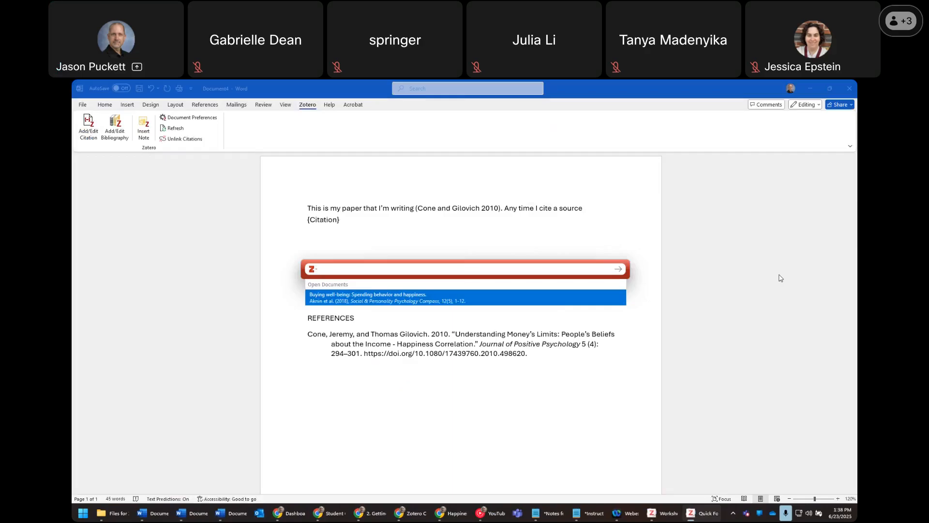
{"action": "type", "text": "happiness"}
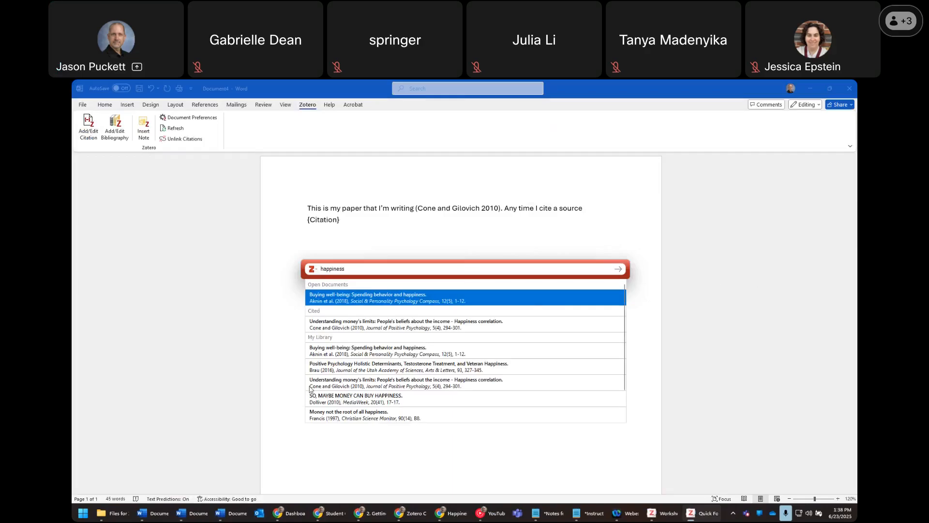
{"action": "left_click", "coordinate": [357, 371]}
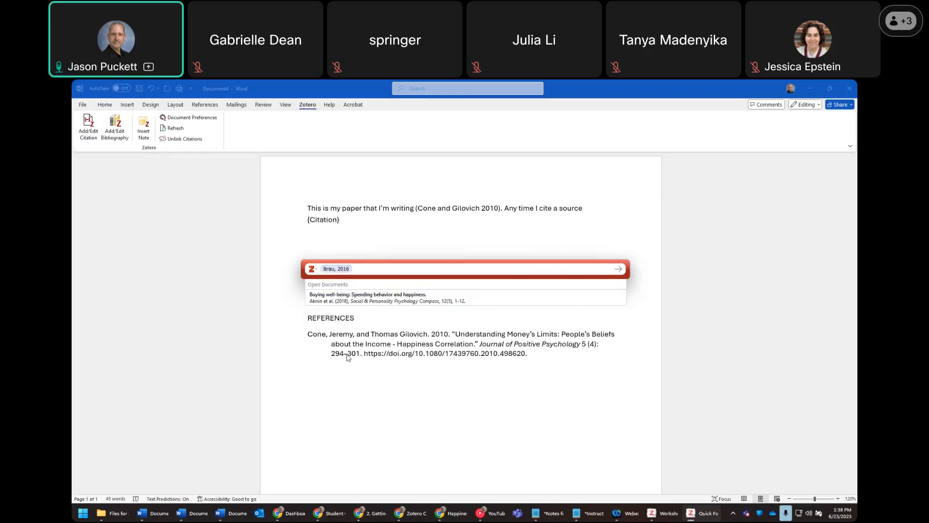
{"action": "key", "text": "Return"}
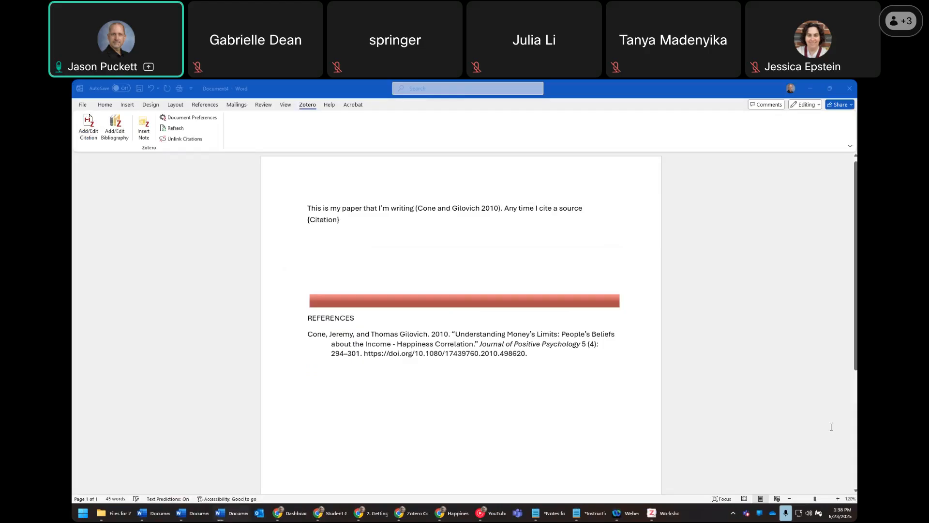
{"action": "type", "text": "."}
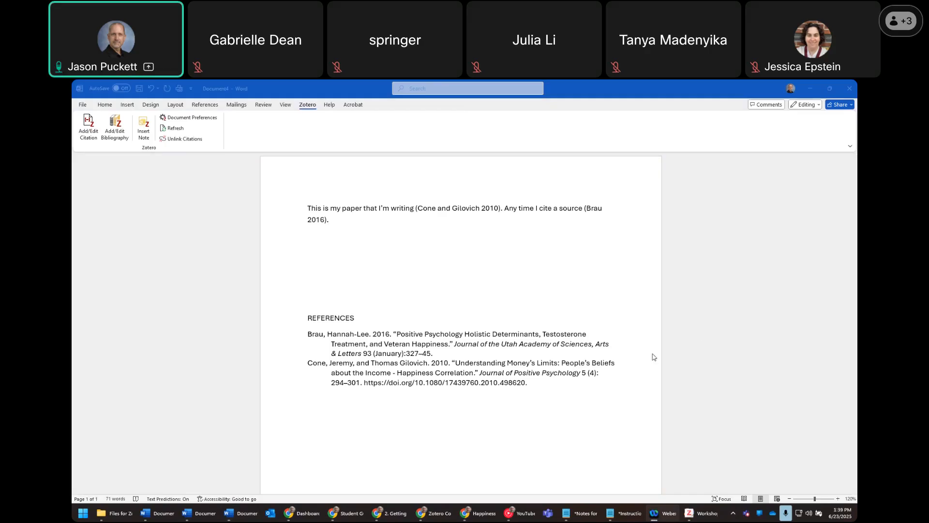
- Try to insert the Zotero note "Comment: Systematic Literature Review, 40 pages, 15 figures, 15 tables" on a new line below the paragraph
{"action": "left_click", "coordinate": [341, 235]}
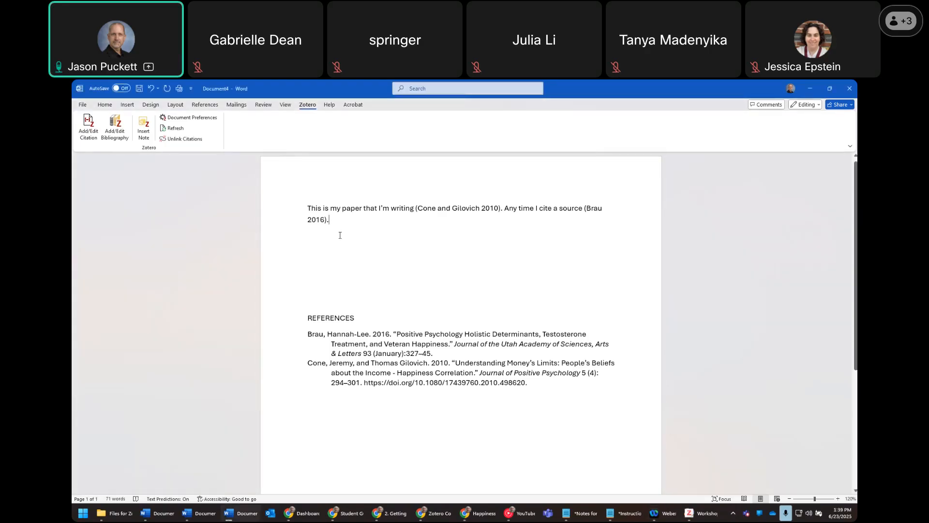
{"action": "key", "text": "Return"}
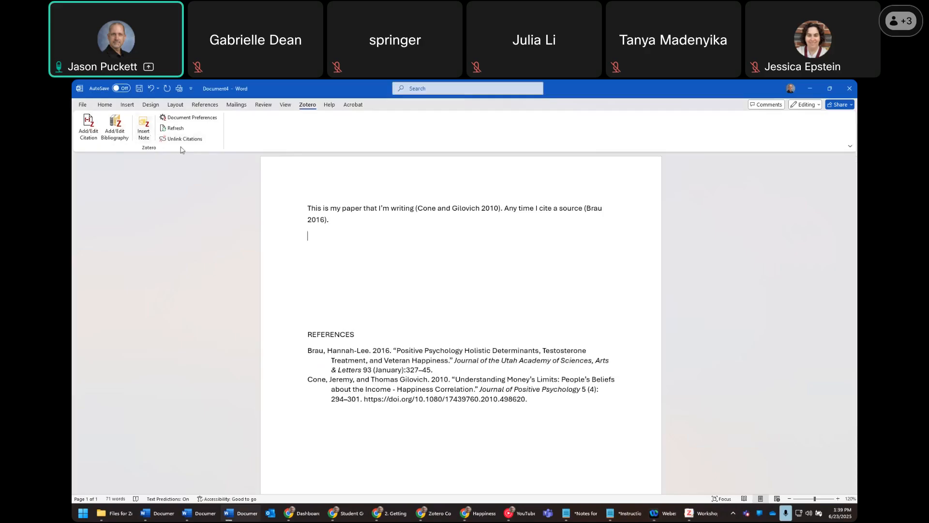
{"action": "left_click", "coordinate": [146, 125]}
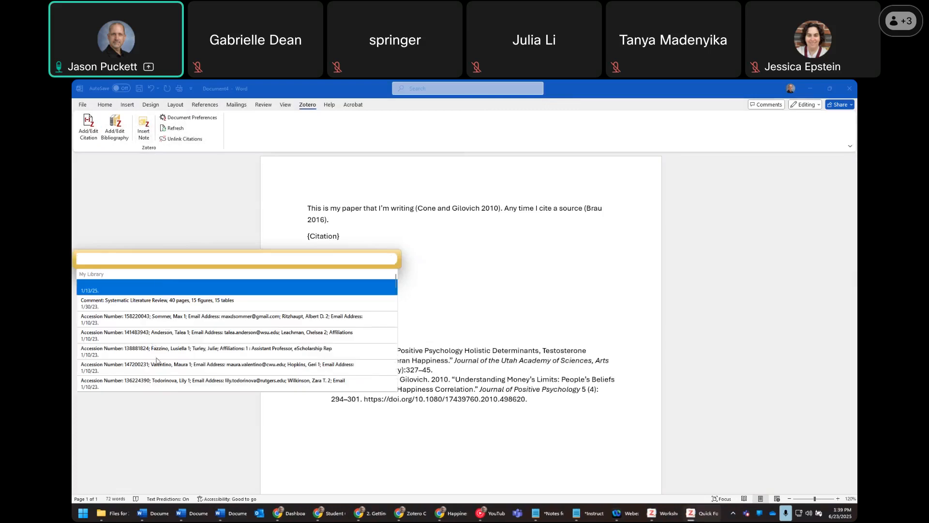
{"action": "left_click", "coordinate": [144, 302]}
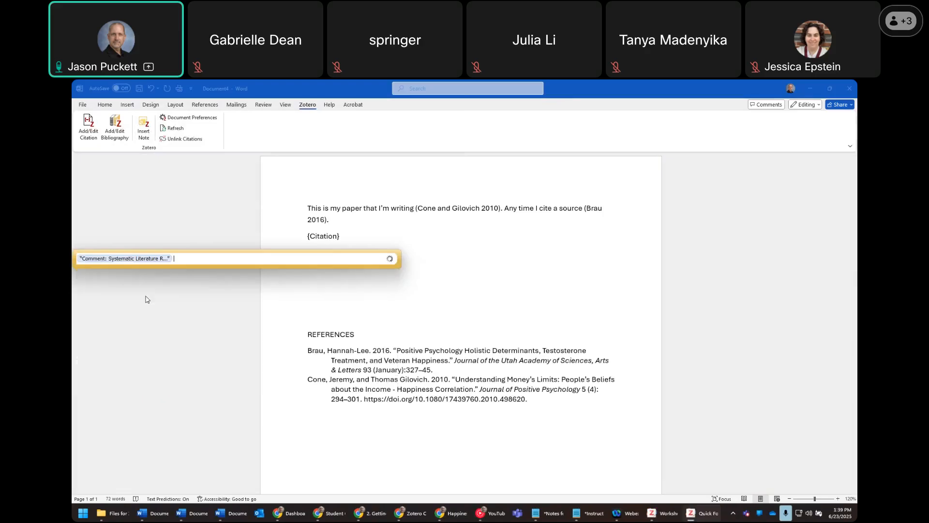
{"action": "key", "text": "Return"}
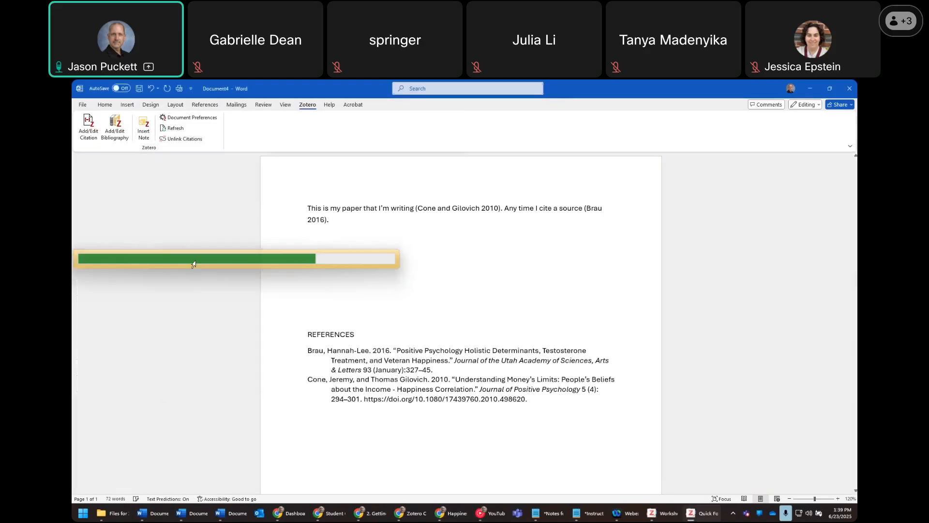
{"action": "left_click", "coordinate": [291, 240]}
{"action": "key", "text": "Delete"}
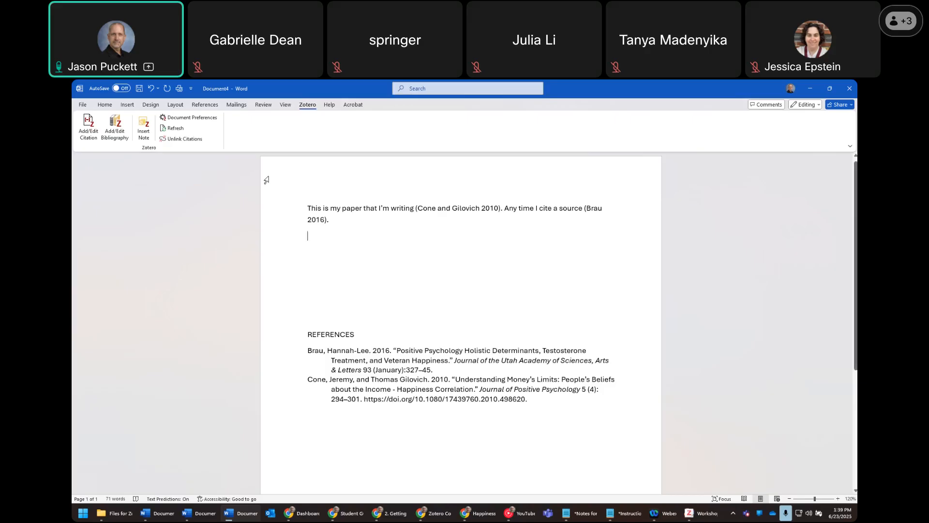
- Change the document's citation style to American Psychological Association (APA) 7th edition and review the reformatted reference list
{"action": "left_click", "coordinate": [192, 119]}
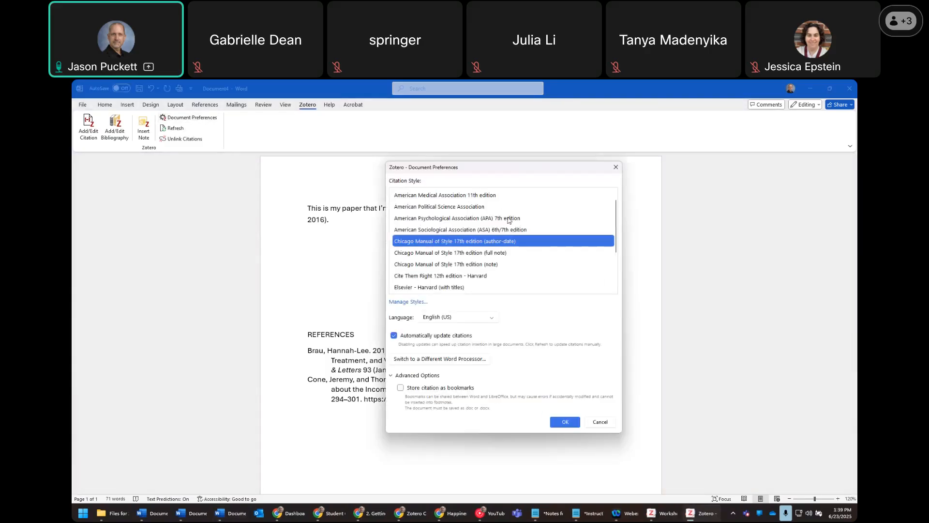
{"action": "left_click", "coordinate": [464, 219]}
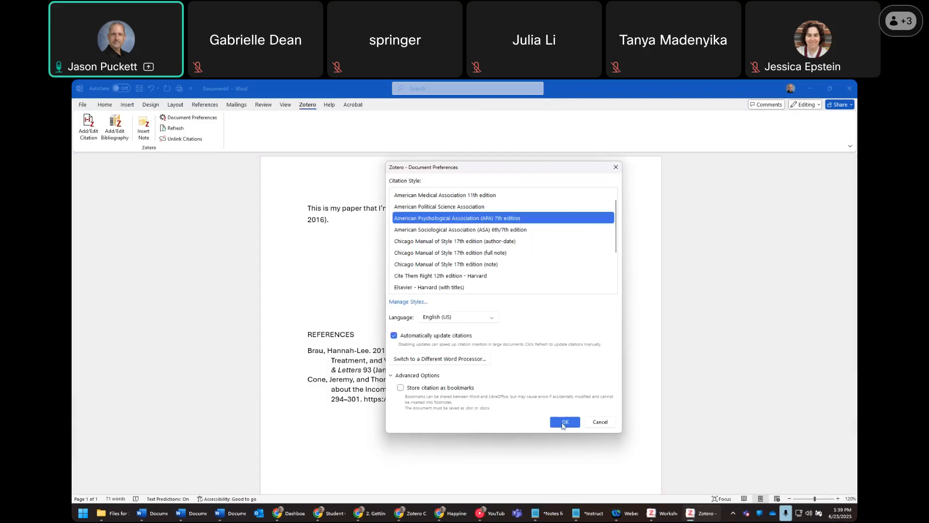
{"action": "left_click", "coordinate": [565, 423]}
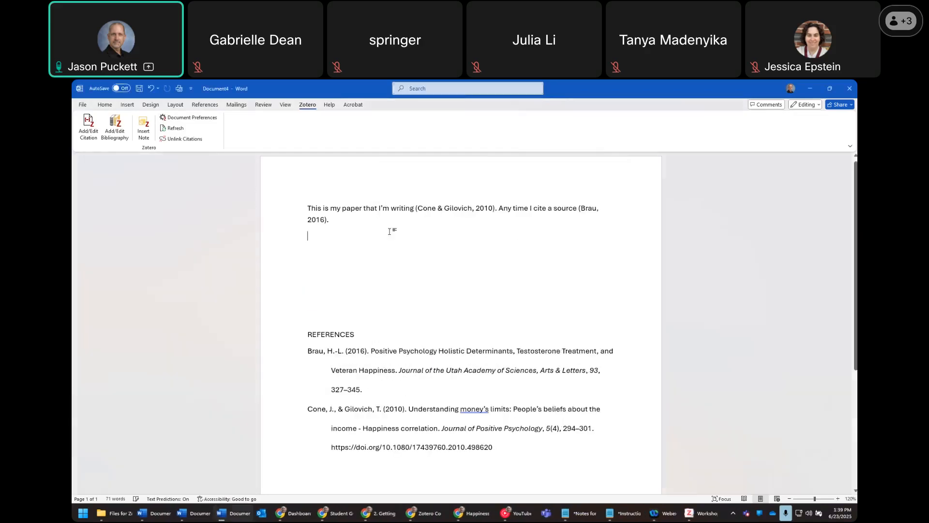
{"action": "scroll", "coordinate": [454, 264], "scroll_direction": "down", "scroll_amount": 1}
{"action": "scroll", "coordinate": [454, 265], "scroll_direction": "down", "scroll_amount": 1}
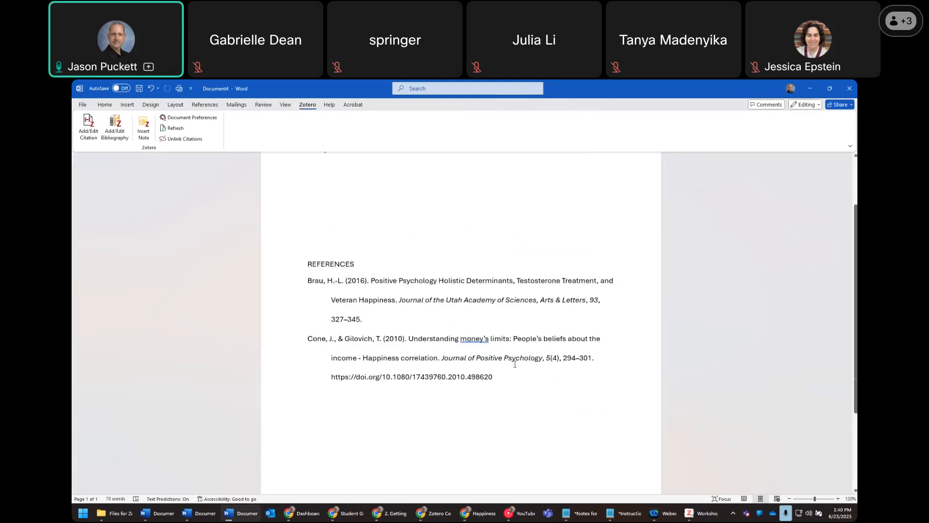
{"action": "scroll", "coordinate": [460, 339], "scroll_direction": "up", "scroll_amount": 1}
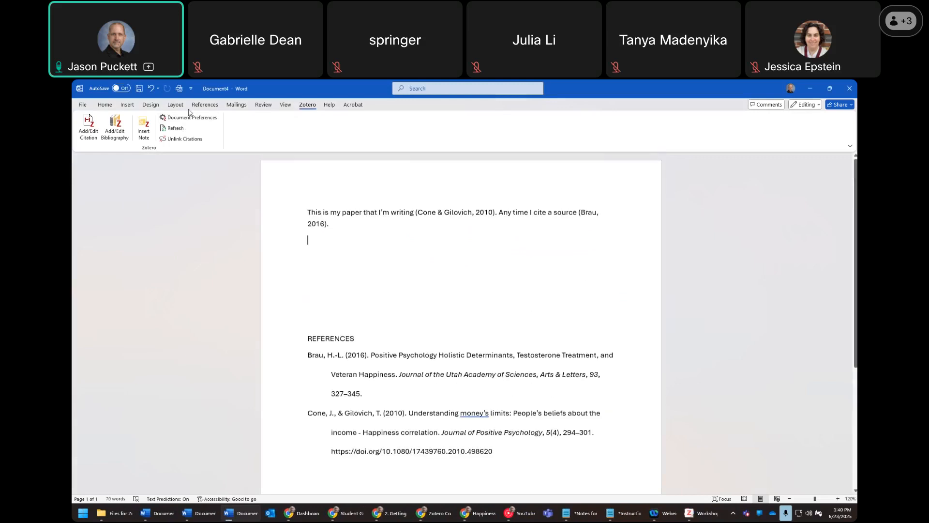
- Refresh the Zotero citations and inspect the linked in-text citation in the opening sentence
{"action": "left_click", "coordinate": [170, 129]}
{"action": "left_click_drag", "start_coordinate": [418, 213], "coordinate": [495, 213]}
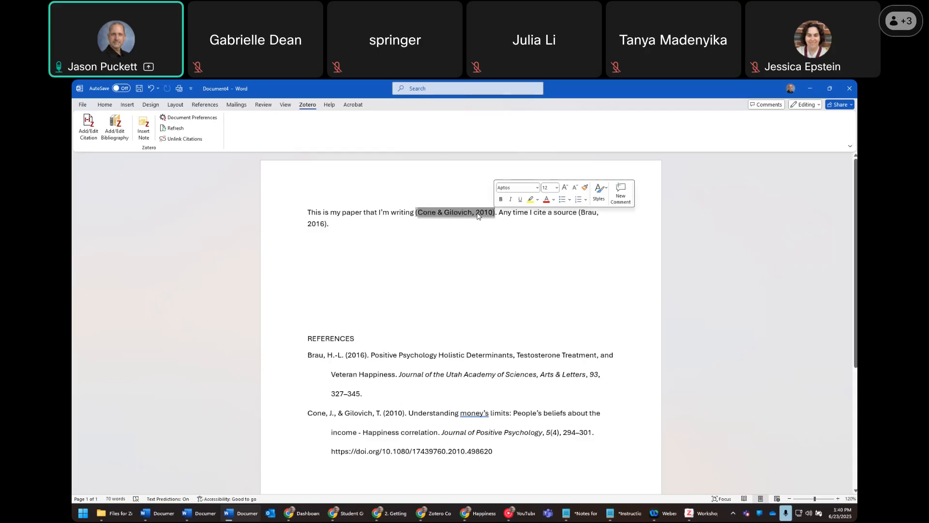
{"action": "left_click", "coordinate": [477, 213]}
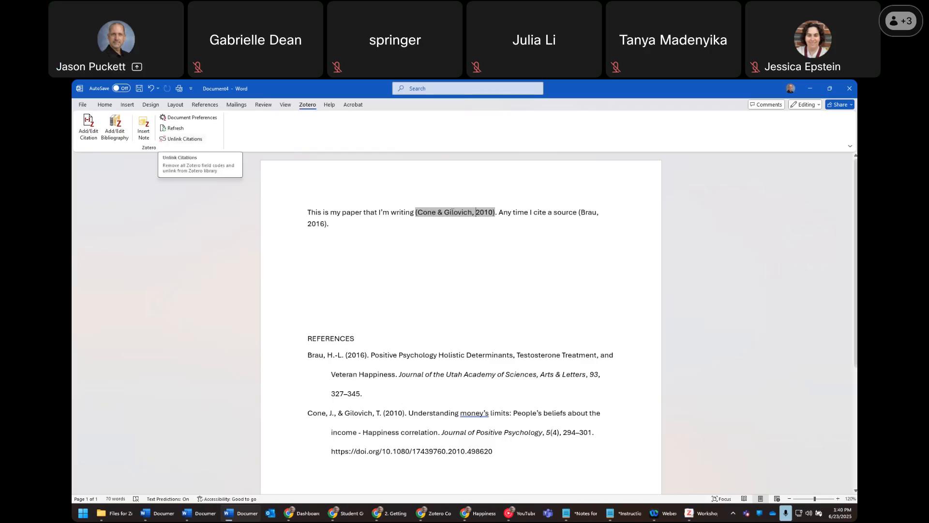
{"action": "left_click", "coordinate": [364, 207]}
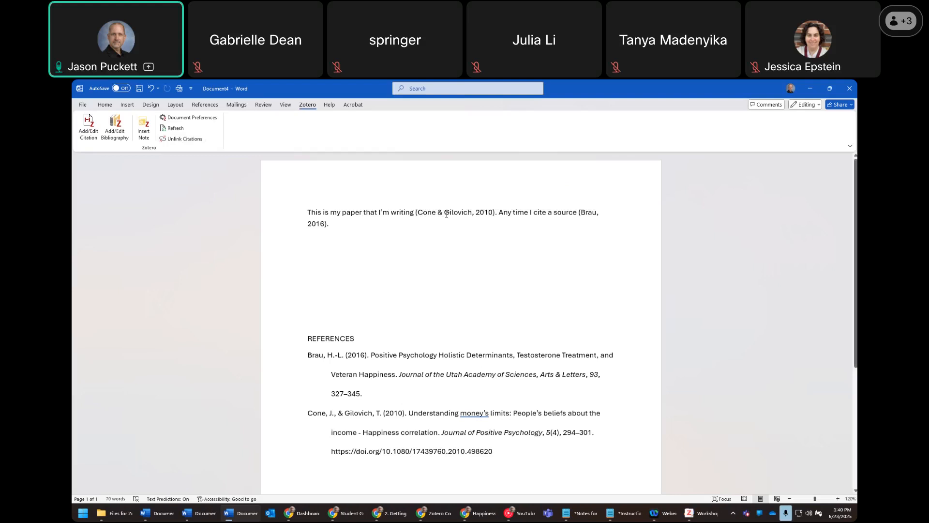
{"action": "left_click", "coordinate": [447, 214]}
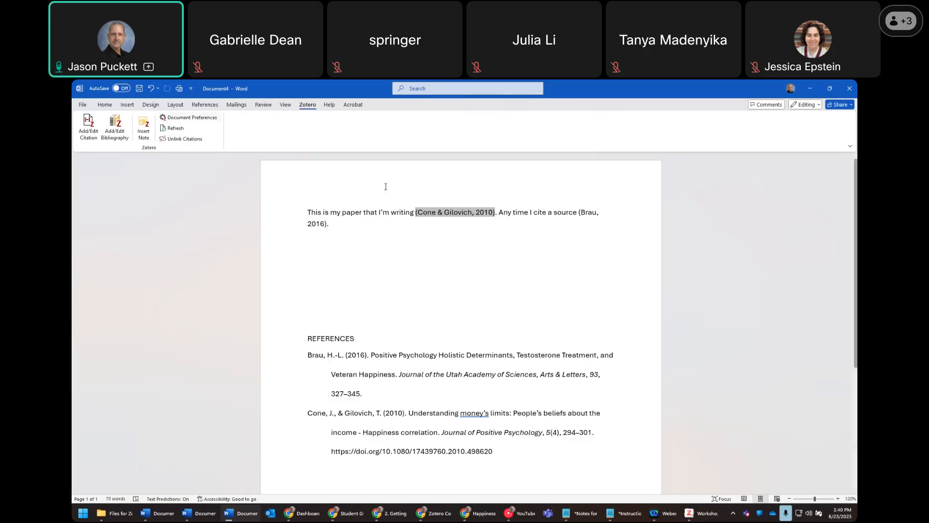
- Browse the citation styles in the Zotero document preferences and open the Zotero Style Repository through the style manager
{"action": "left_click", "coordinate": [202, 120]}
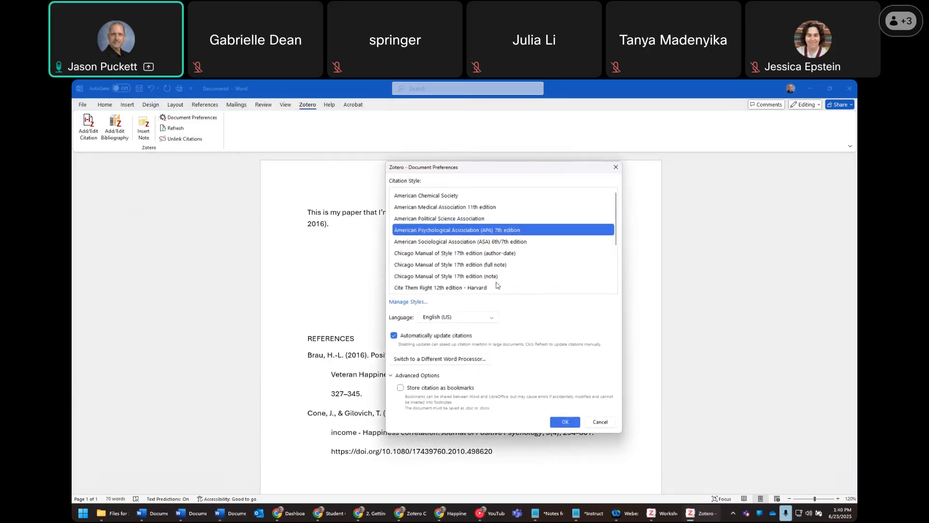
{"action": "scroll", "coordinate": [494, 251], "scroll_direction": "down", "scroll_amount": 2}
{"action": "scroll", "coordinate": [494, 251], "scroll_direction": "up", "scroll_amount": 2}
{"action": "scroll", "coordinate": [494, 251], "scroll_direction": "down", "scroll_amount": 2}
{"action": "scroll", "coordinate": [494, 251], "scroll_direction": "up", "scroll_amount": 2}
{"action": "scroll", "coordinate": [494, 251], "scroll_direction": "down", "scroll_amount": 2}
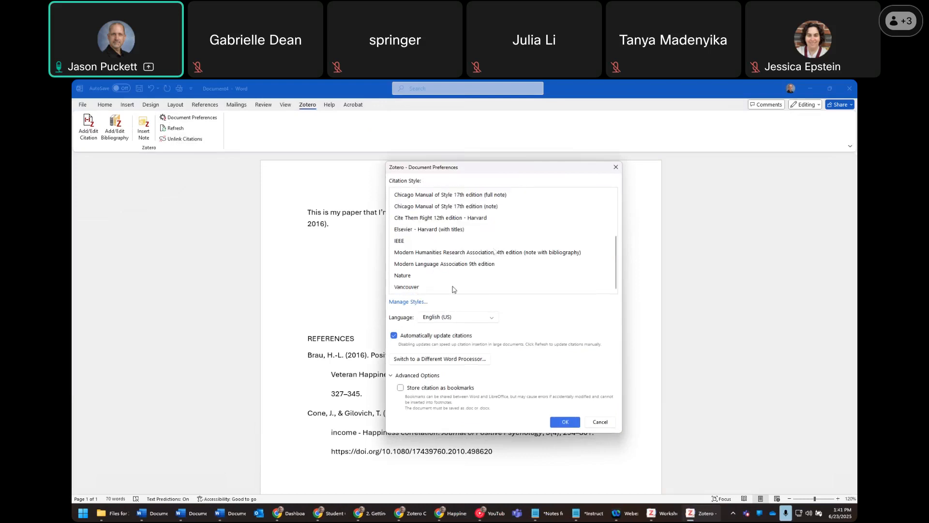
{"action": "left_click", "coordinate": [406, 302]}
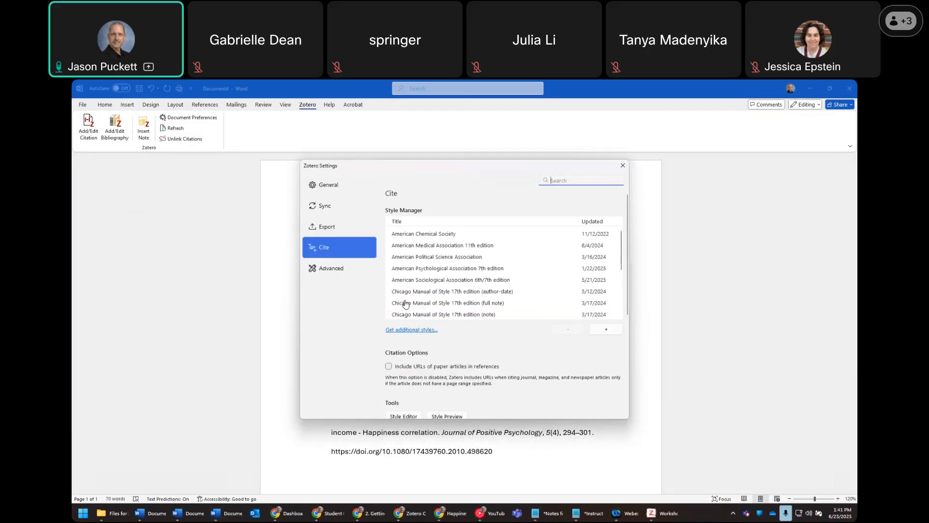
{"action": "left_click", "coordinate": [407, 331]}
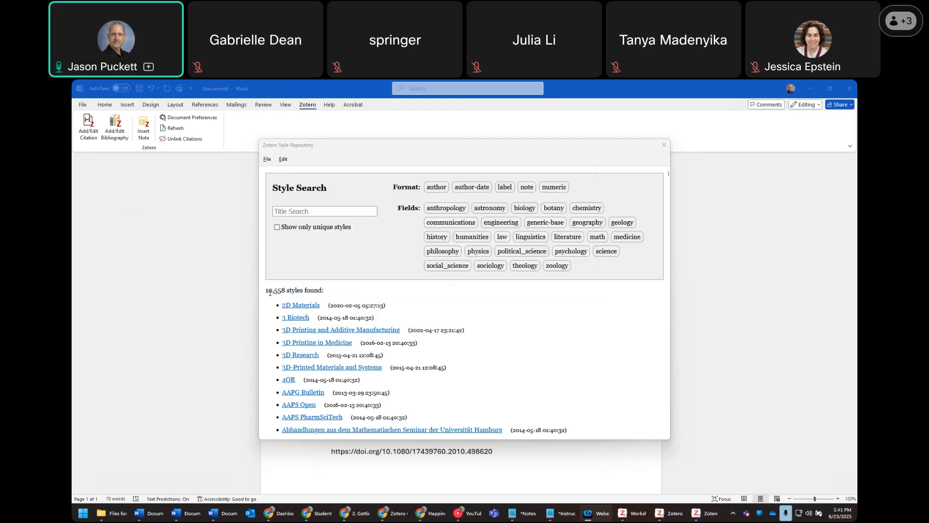
- Browse the style repository, filter its styles by the medicine field and clear that filter again
{"action": "left_click_drag", "start_coordinate": [265, 291], "coordinate": [290, 290]}
{"action": "left_click", "coordinate": [282, 281]}
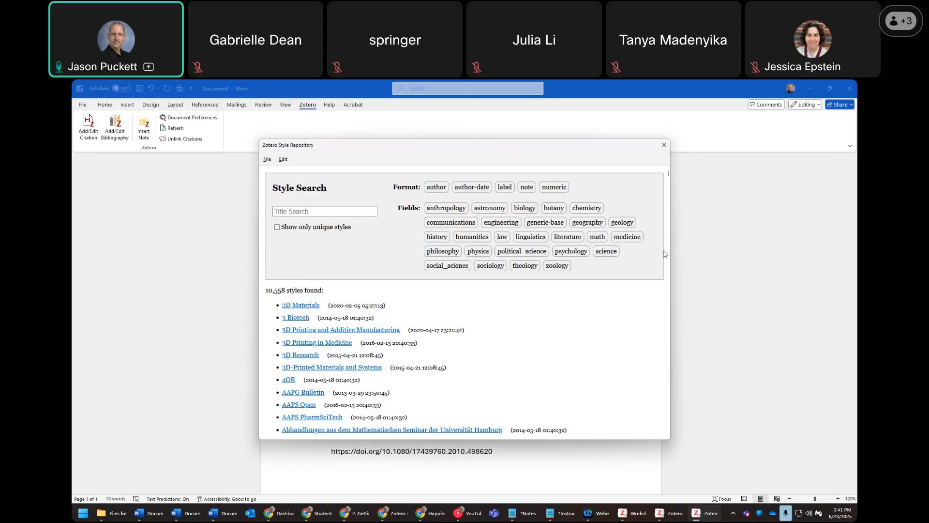
{"action": "scroll", "coordinate": [658, 213], "scroll_direction": "down", "scroll_amount": 5}
{"action": "scroll", "coordinate": [658, 212], "scroll_direction": "up", "scroll_amount": 5}
{"action": "left_click", "coordinate": [568, 236]}
{"action": "left_click", "coordinate": [627, 236]}
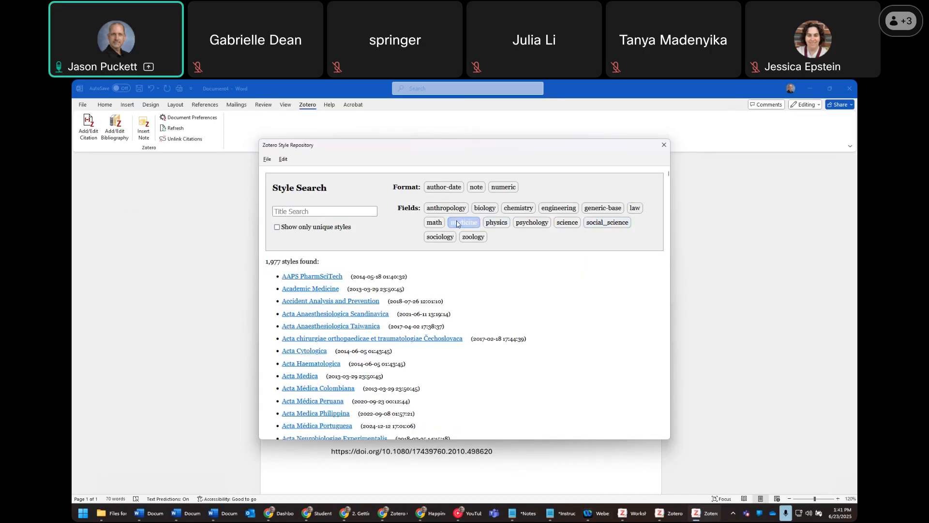
{"action": "left_click", "coordinate": [457, 223]}
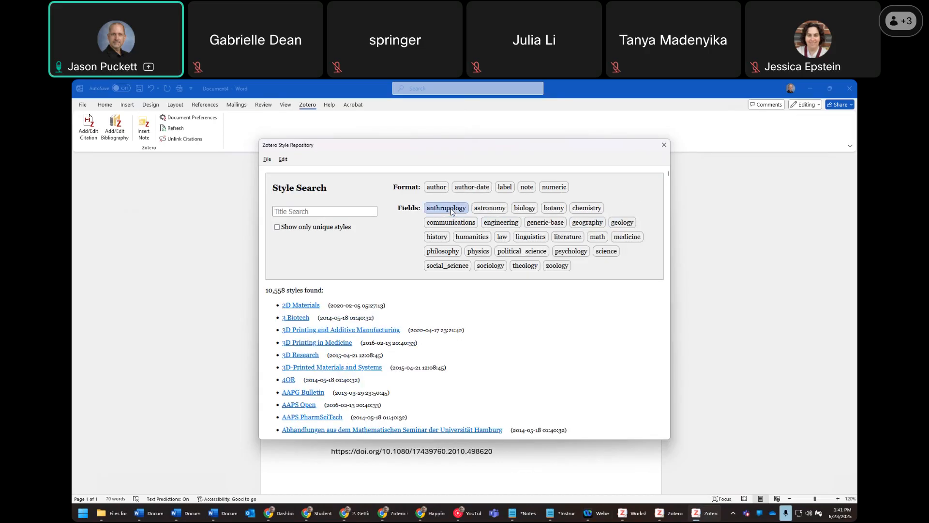
- Filter the repository by anthropology, install the American Anthropological Association style and close the Zotero settings
{"action": "left_click", "coordinate": [451, 212]}
{"action": "scroll", "coordinate": [487, 344], "scroll_direction": "down", "scroll_amount": 5}
{"action": "scroll", "coordinate": [489, 345], "scroll_direction": "up", "scroll_amount": 3}
{"action": "mouse_move", "coordinate": [407, 277]}
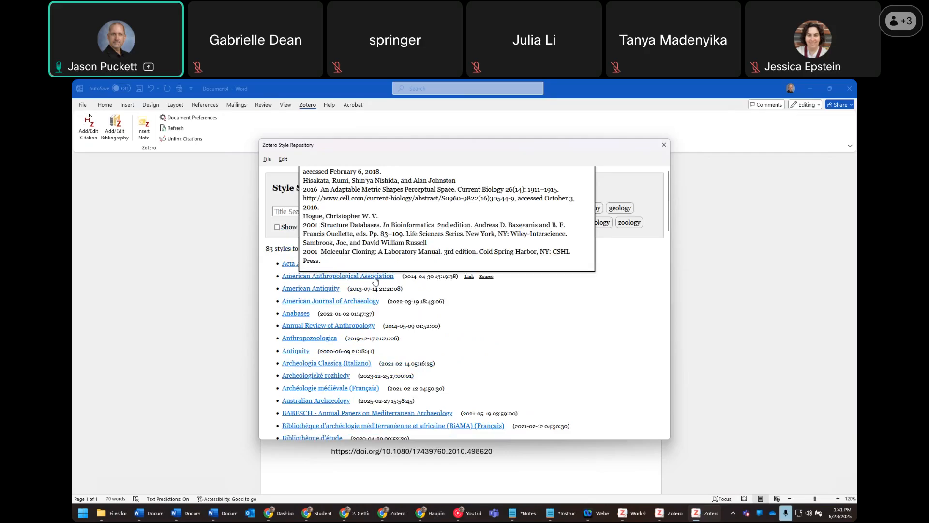
{"action": "left_click", "coordinate": [375, 278]}
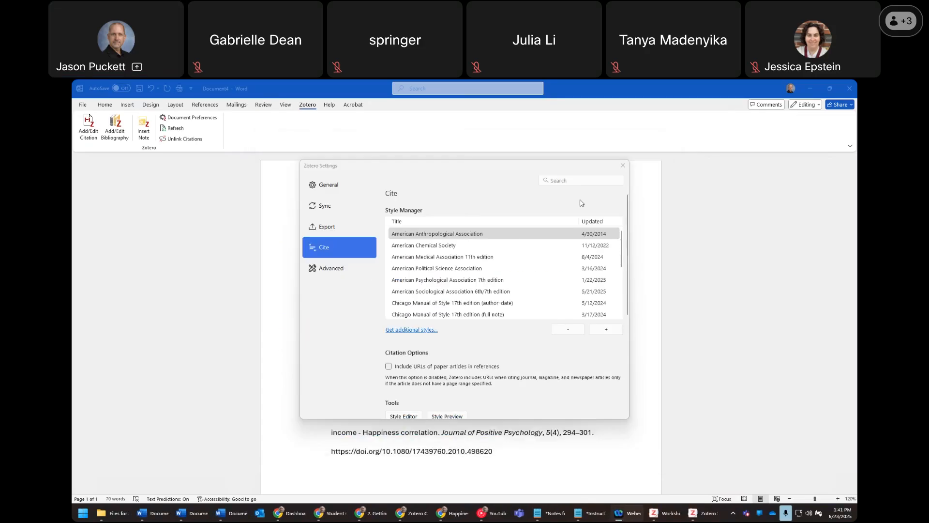
{"action": "left_click", "coordinate": [623, 166]}
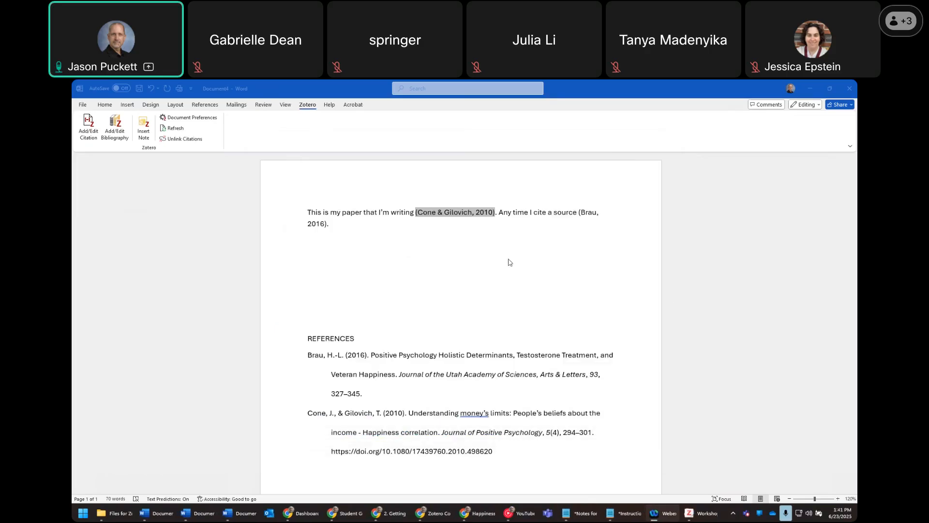
- Add the quoted text "This is a quotation" after the second citation at the end of the paragraph
{"action": "left_click", "coordinate": [397, 247]}
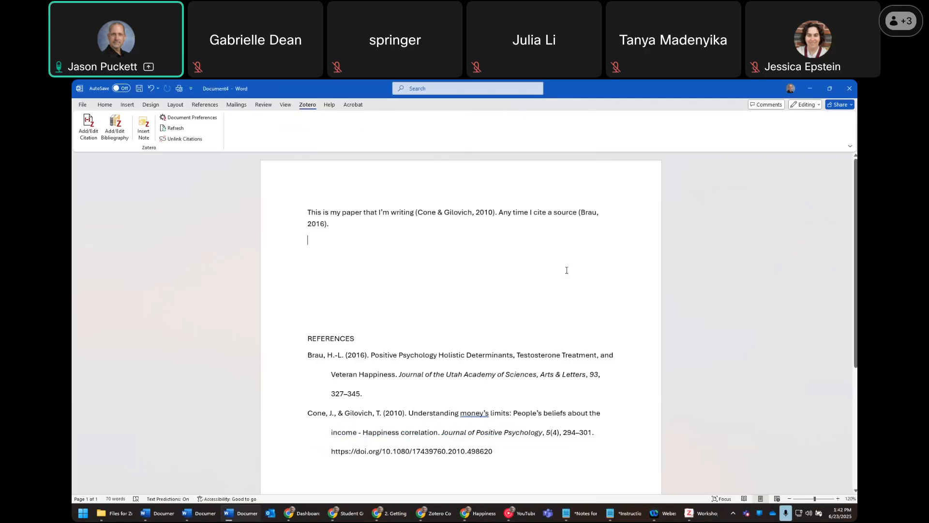
{"action": "left_click", "coordinate": [451, 211]}
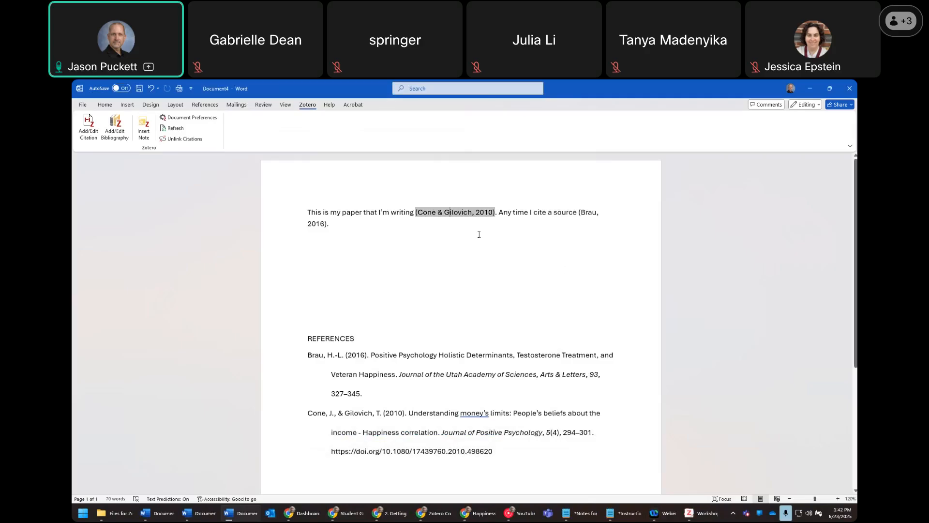
{"action": "left_click", "coordinate": [385, 221]}
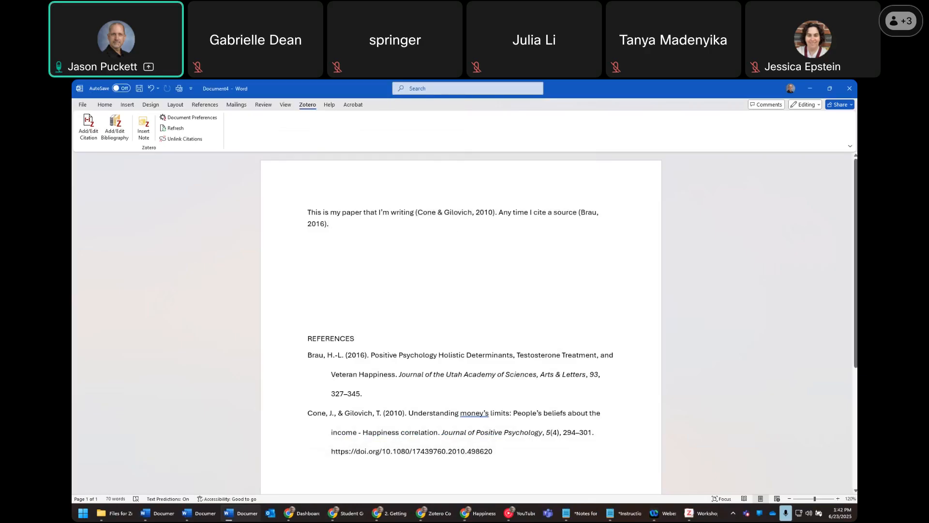
{"action": "type", "text": "\""}
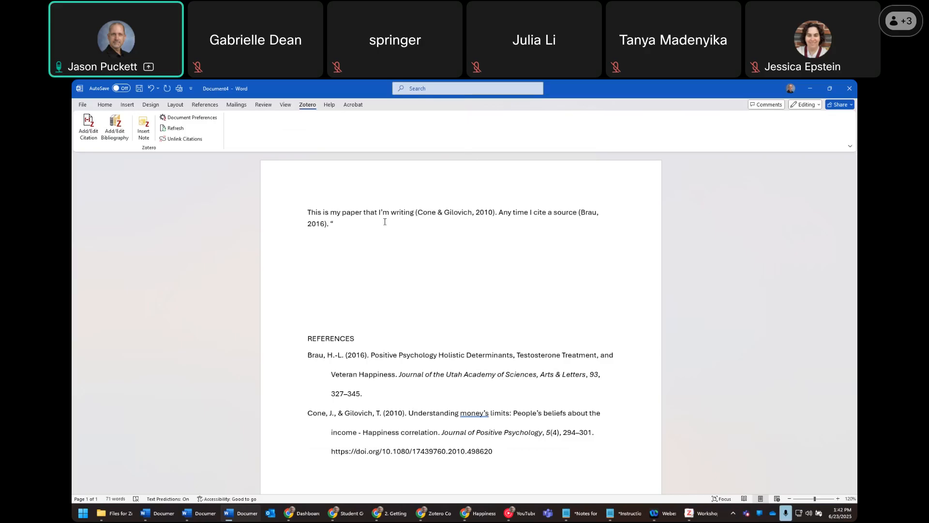
{"action": "type", "text": "This is a quotation"}
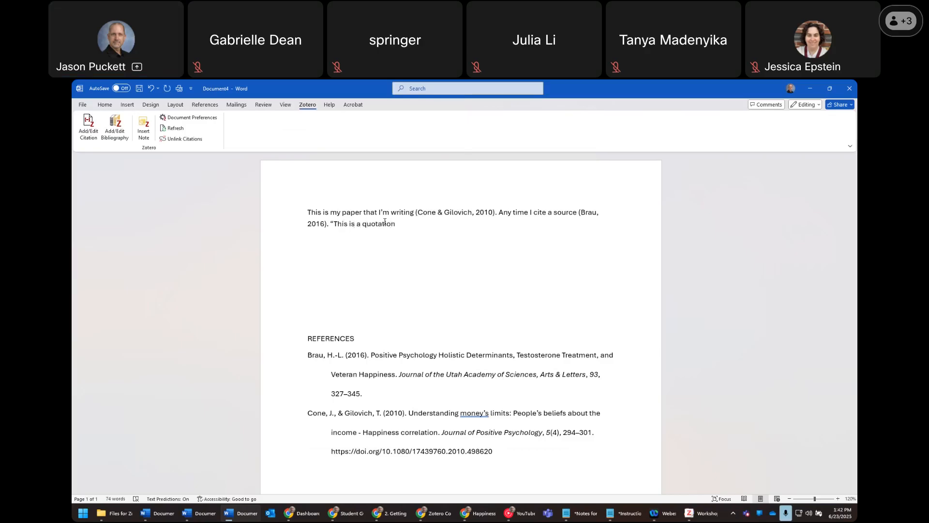
{"action": "type", "text": "\""}
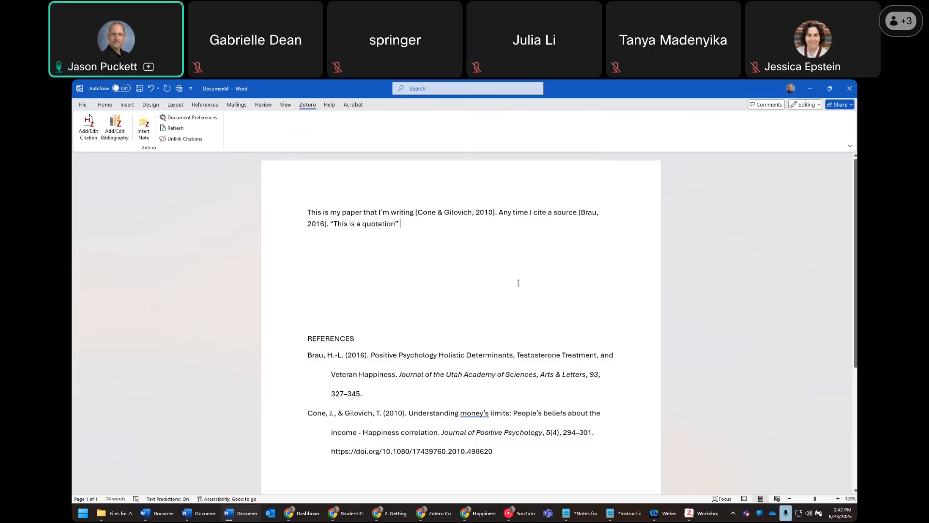
- Cite "Who would feel OK asking libraries for money?" with page 55 after the quotation and end the sentence with a period
{"action": "left_click", "coordinate": [89, 129]}
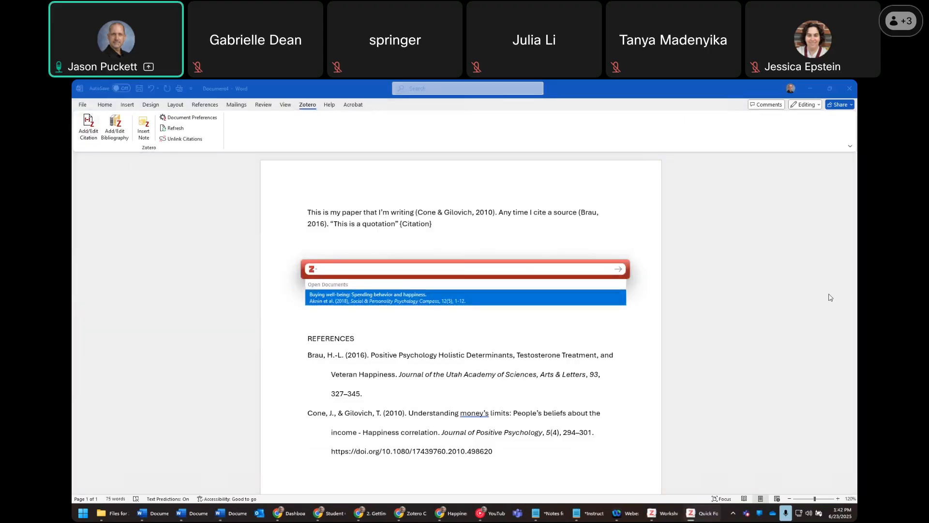
{"action": "type", "text": "money"}
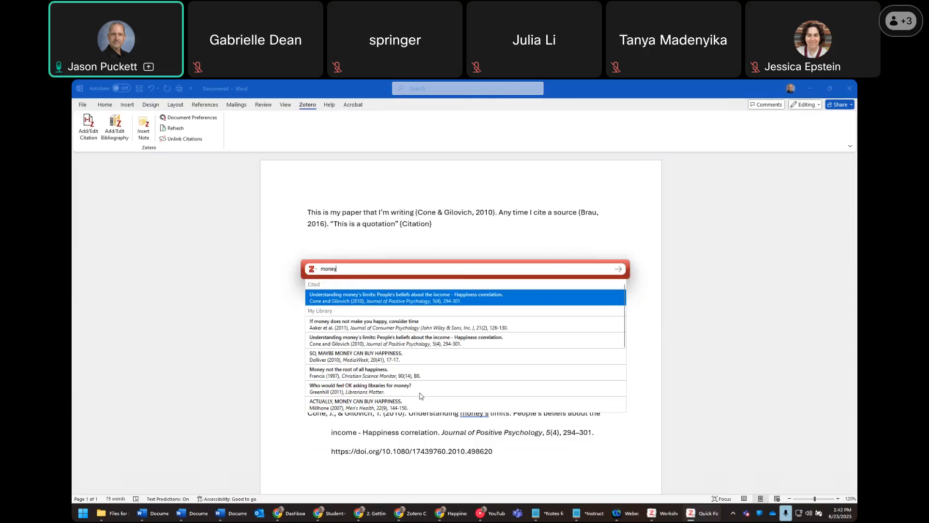
{"action": "left_click", "coordinate": [405, 389]}
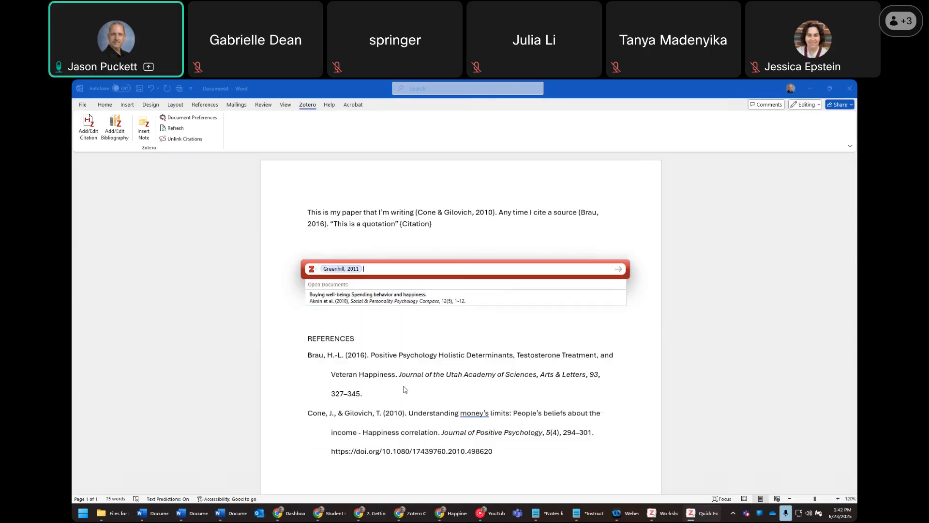
{"action": "left_click", "coordinate": [347, 271]}
{"action": "left_click", "coordinate": [344, 269]}
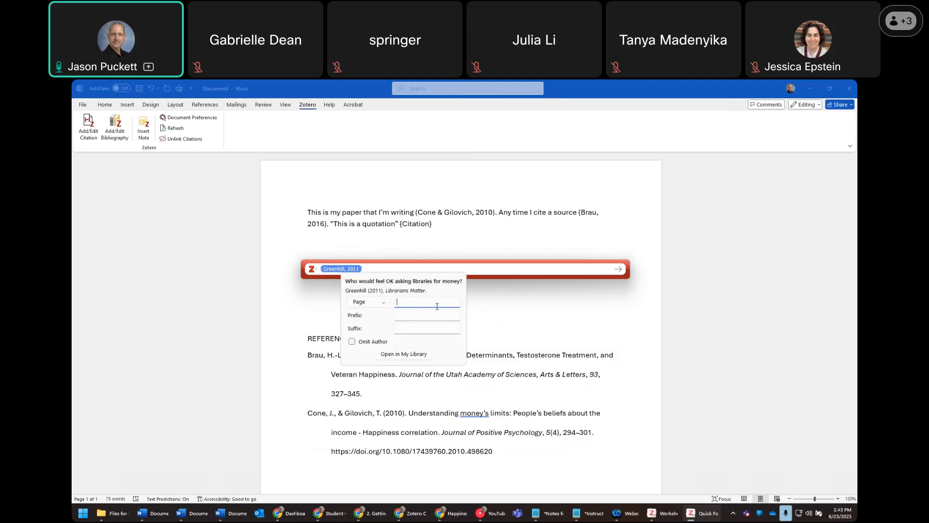
{"action": "type", "text": "55"}
{"action": "key", "text": "Return"}
{"action": "key", "text": "Return"}
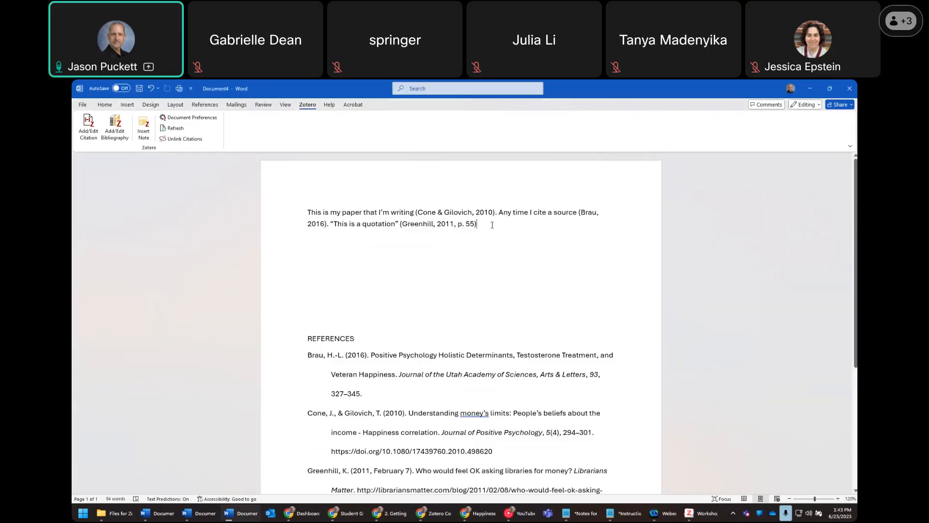
{"action": "type", "text": "."}
- Edit the paragraph's first citation to add page 44
{"action": "left_click", "coordinate": [460, 211]}
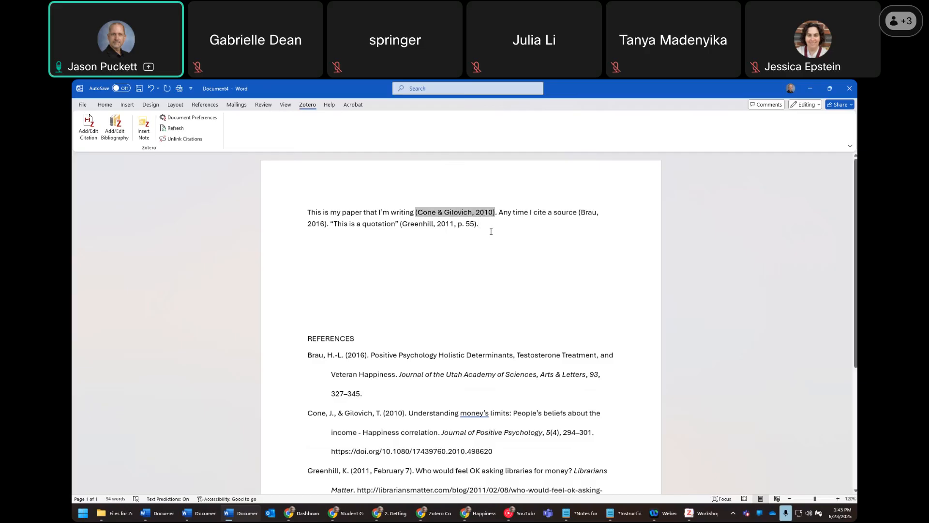
{"action": "left_click", "coordinate": [88, 136]}
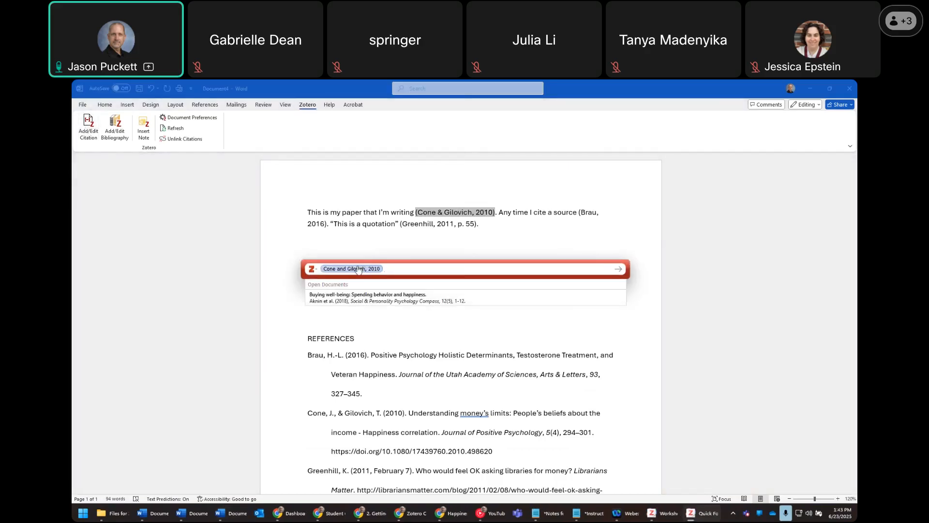
{"action": "left_click", "coordinate": [358, 269]}
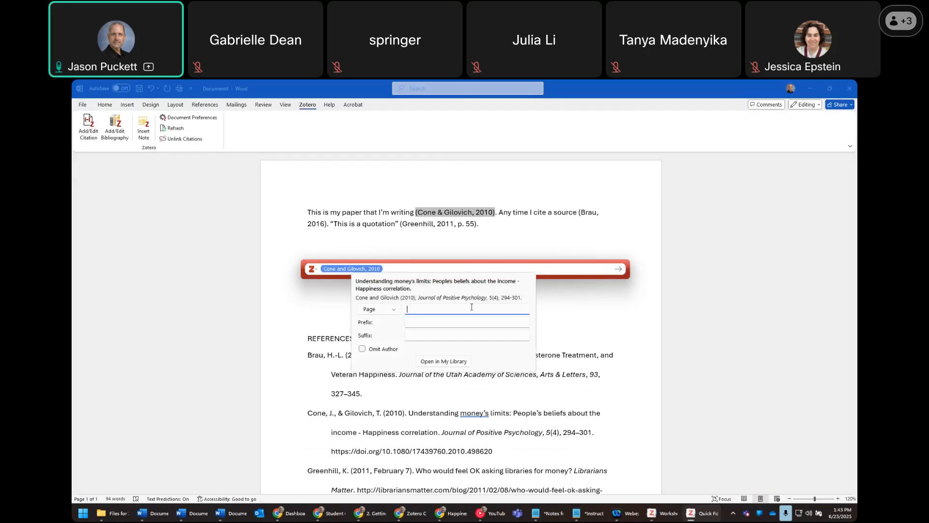
{"action": "type", "text": "44"}
{"action": "key", "text": "Return"}
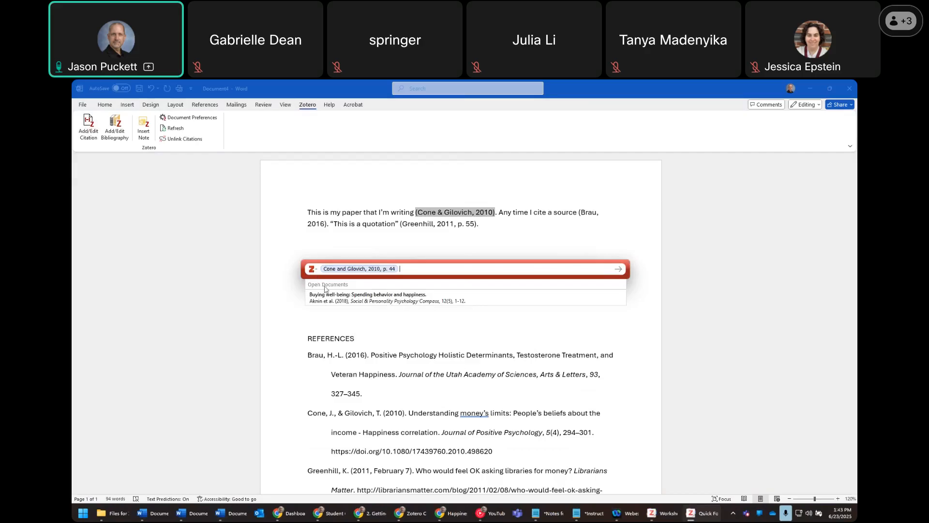
{"action": "key", "text": "Return"}
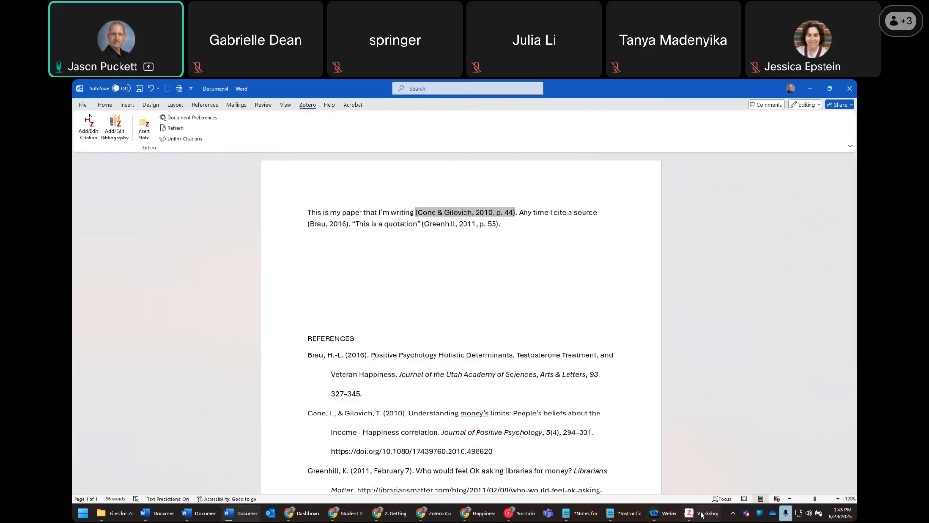
- Switch to Zotero, close the open "Buying well-being" PDF and return to the Word document
{"action": "left_click", "coordinate": [690, 514]}
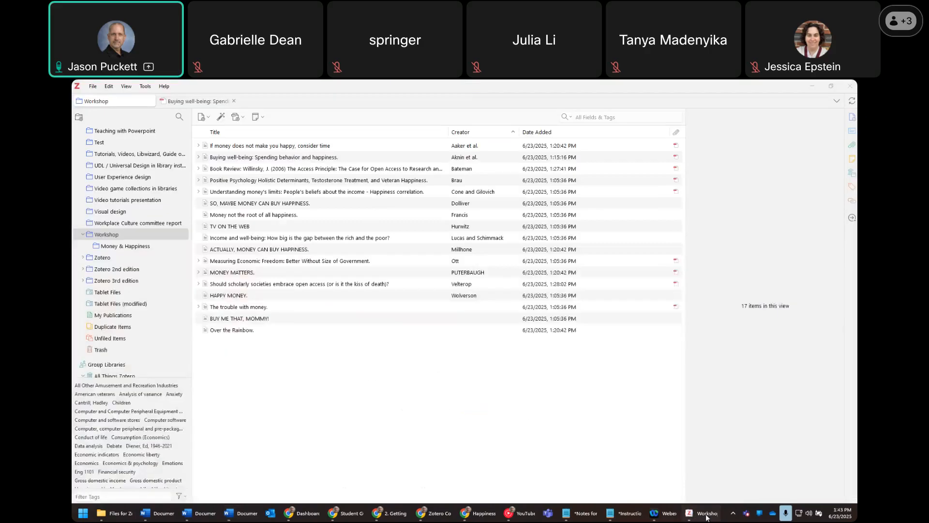
{"action": "left_click", "coordinate": [177, 100]}
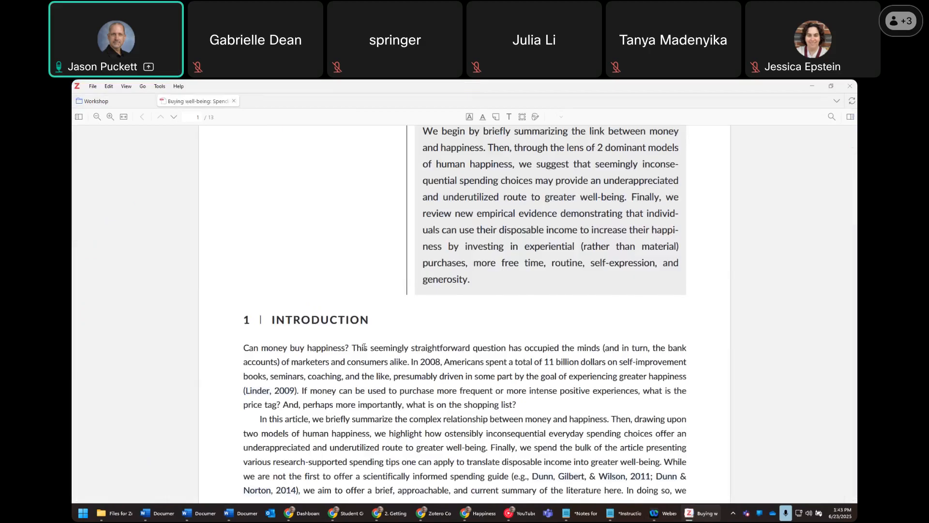
{"action": "scroll", "coordinate": [364, 347], "scroll_direction": "down", "scroll_amount": 15}
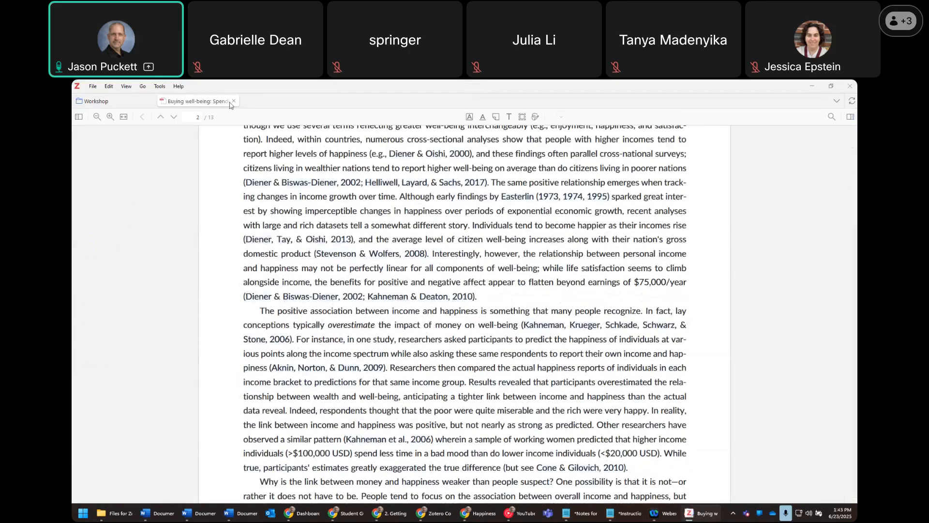
{"action": "left_click", "coordinate": [235, 102]}
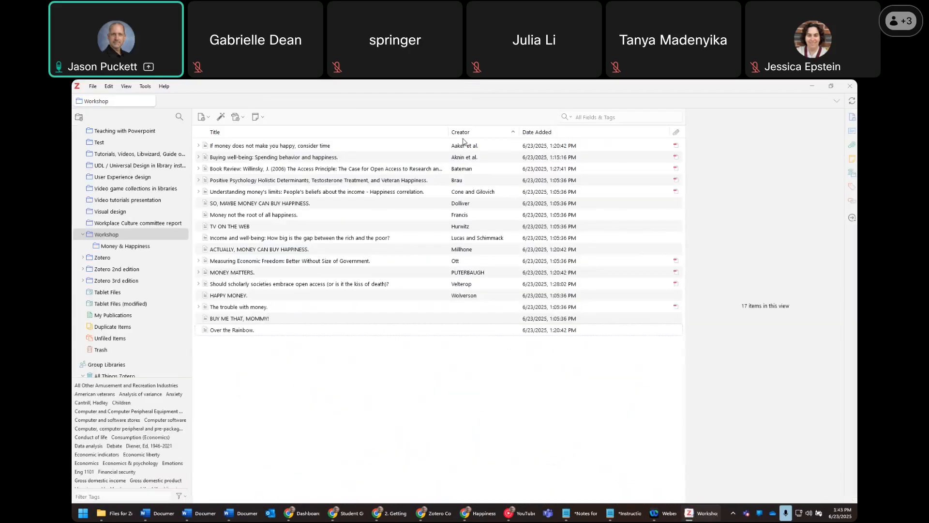
{"action": "left_click", "coordinate": [817, 88]}
{"action": "left_click", "coordinate": [538, 264]}
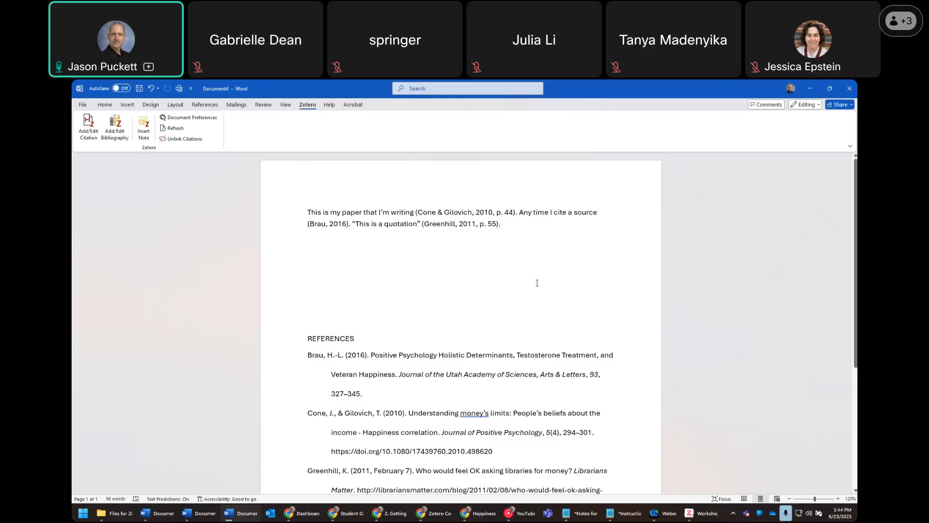
- Add the line "Cite this source" below the paragraph and cite "SO, MAYBE MONEY CAN BUY HAPPINESS" after it, searching for "money"
{"action": "left_click", "coordinate": [310, 242]}
{"action": "type", "text": "Cite this so"}
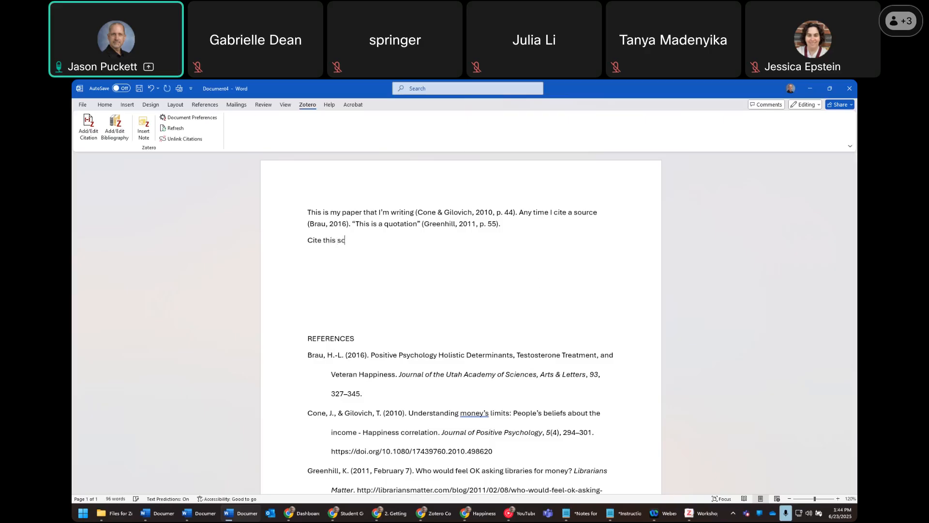
{"action": "type", "text": "urce"}
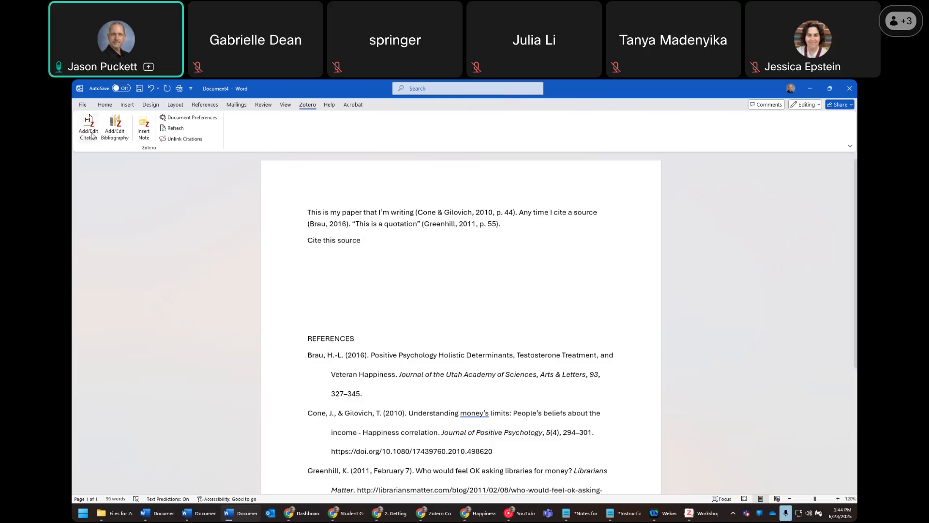
{"action": "left_click", "coordinate": [91, 135]}
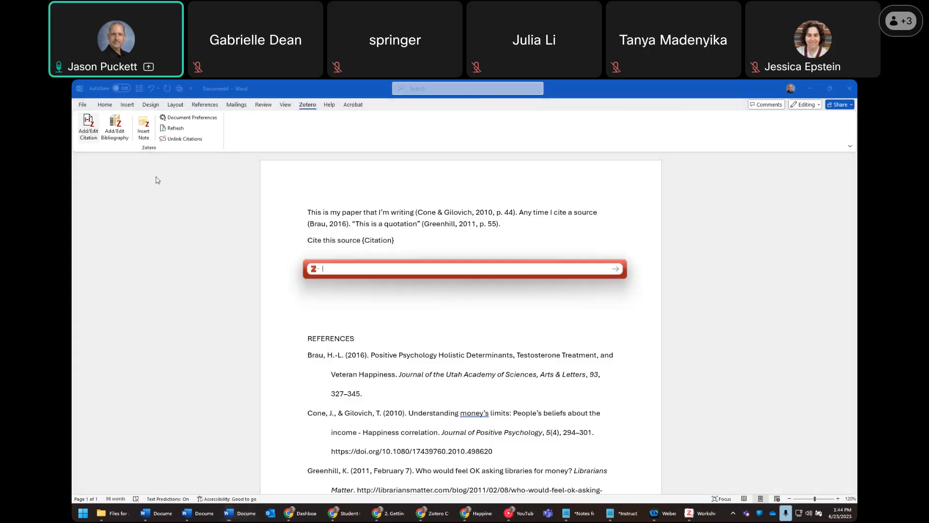
{"action": "type", "text": "money"}
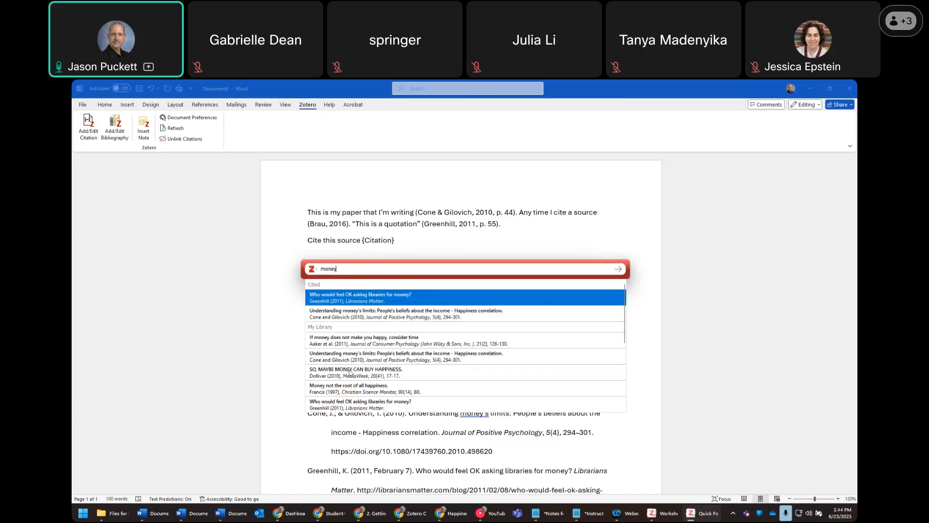
{"action": "left_click", "coordinate": [350, 372]}
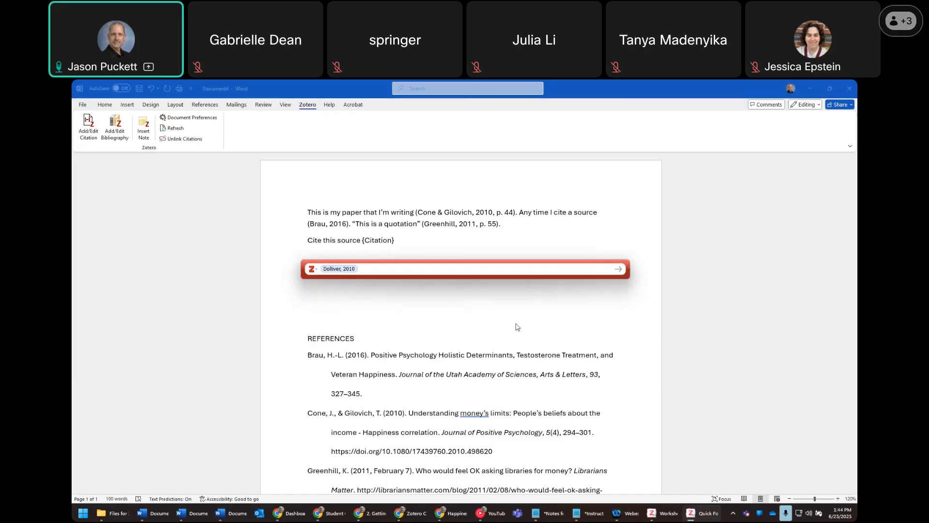
{"action": "key", "text": "Return"}
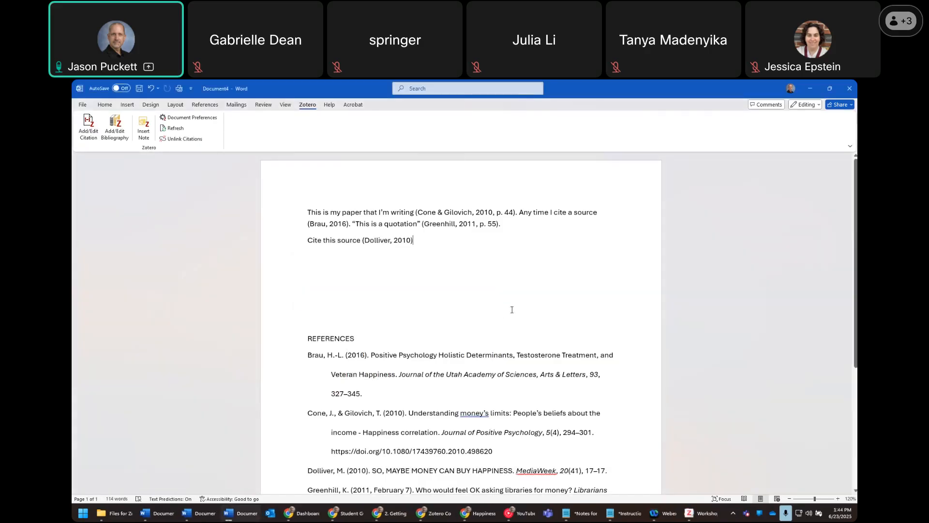
- Compare the capitalization of the MediaWeek article's title in the reference list with its record in Zotero
{"action": "scroll", "coordinate": [721, 311], "scroll_direction": "down", "scroll_amount": 3}
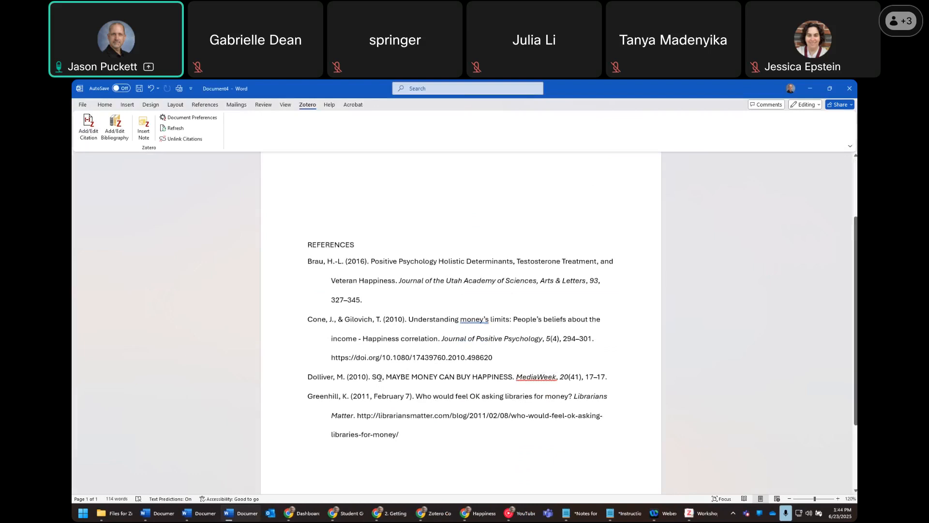
{"action": "left_click_drag", "start_coordinate": [445, 378], "coordinate": [513, 378]}
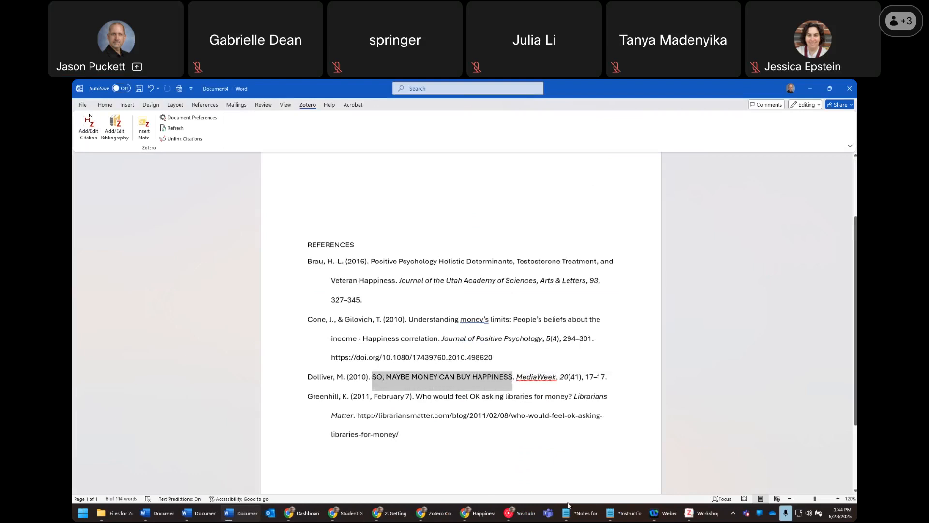
{"action": "left_click", "coordinate": [700, 513]}
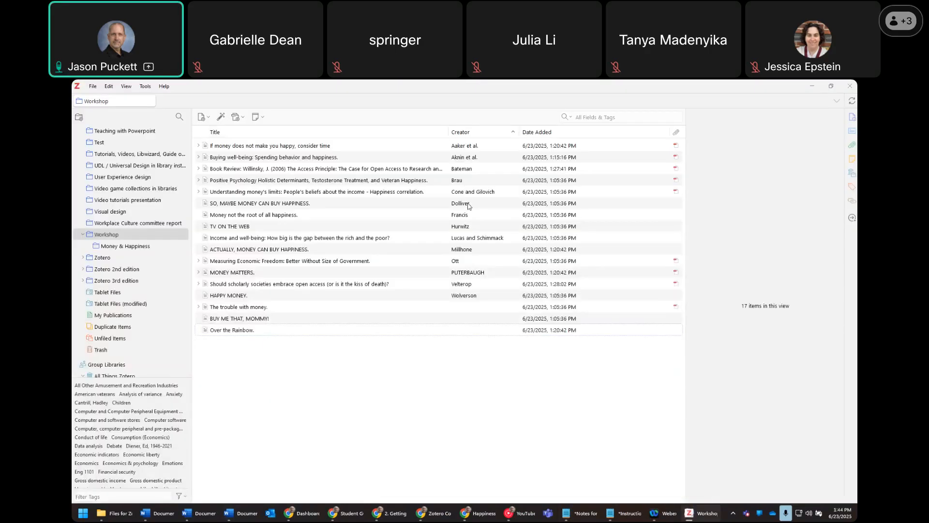
{"action": "left_click", "coordinate": [469, 205]}
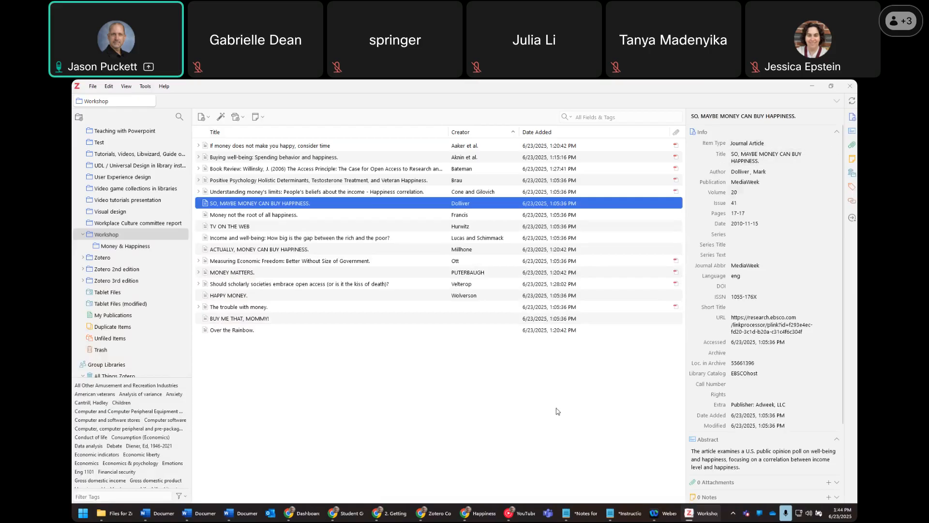
{"action": "key", "text": "alt+Tab"}
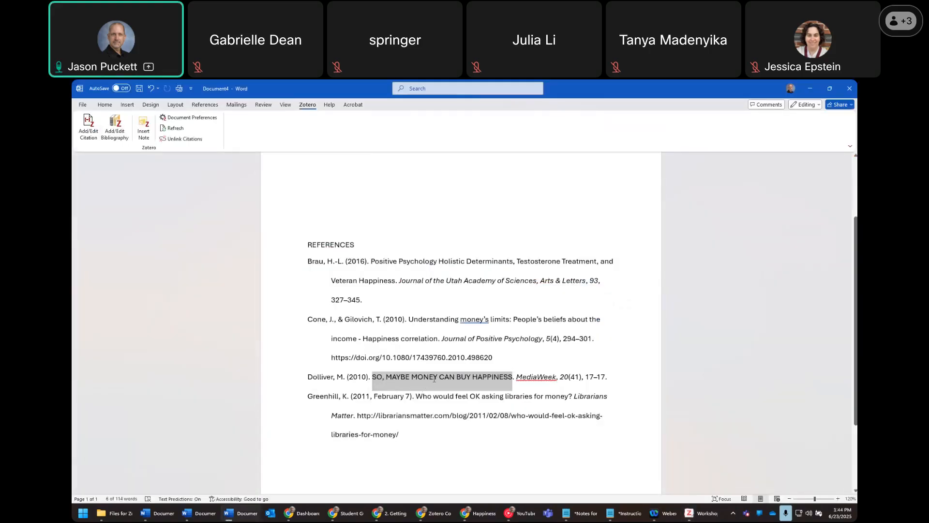
{"action": "left_click", "coordinate": [434, 380]}
{"action": "left_click", "coordinate": [720, 339]}
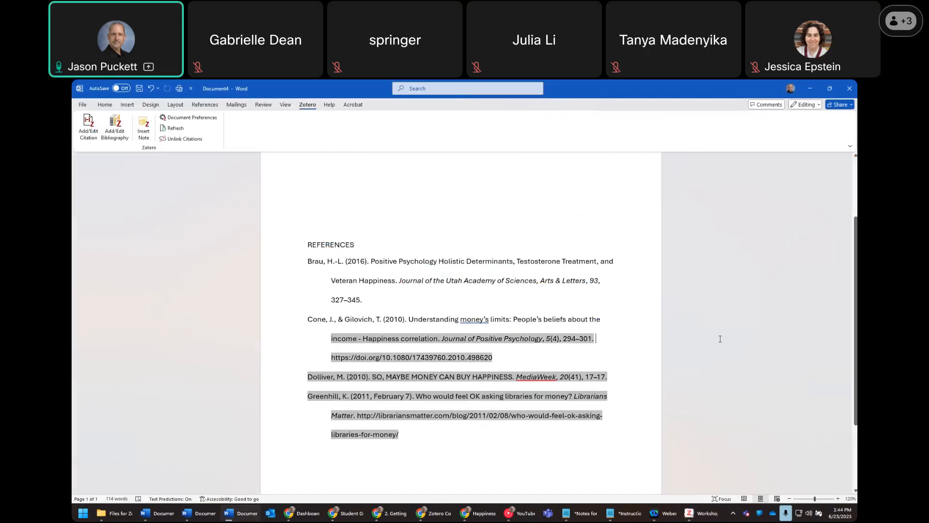
{"action": "left_click", "coordinate": [509, 200]}
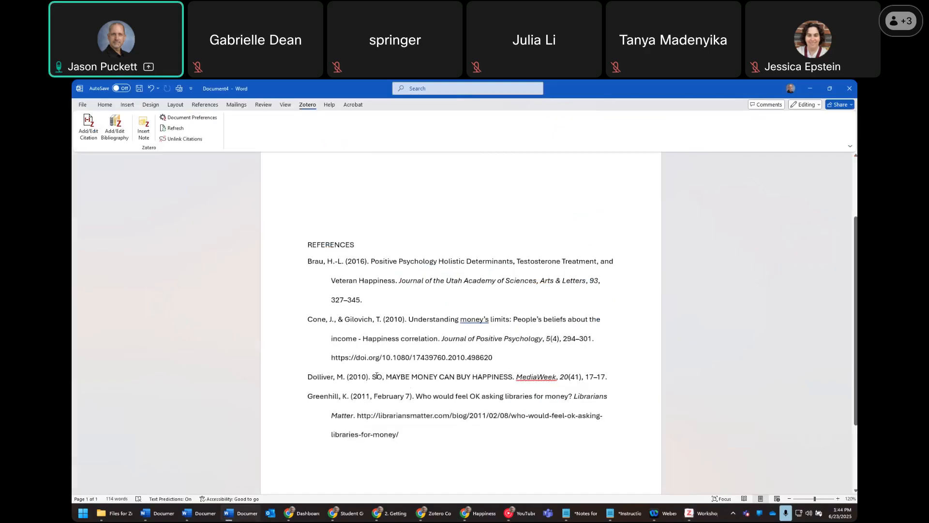
- Try to replace "HAPPINESS" with "happiness" directly in the MediaWeek reference, and refresh the Zotero citations
{"action": "double_click", "coordinate": [489, 379]}
{"action": "type", "text": "happiness"}
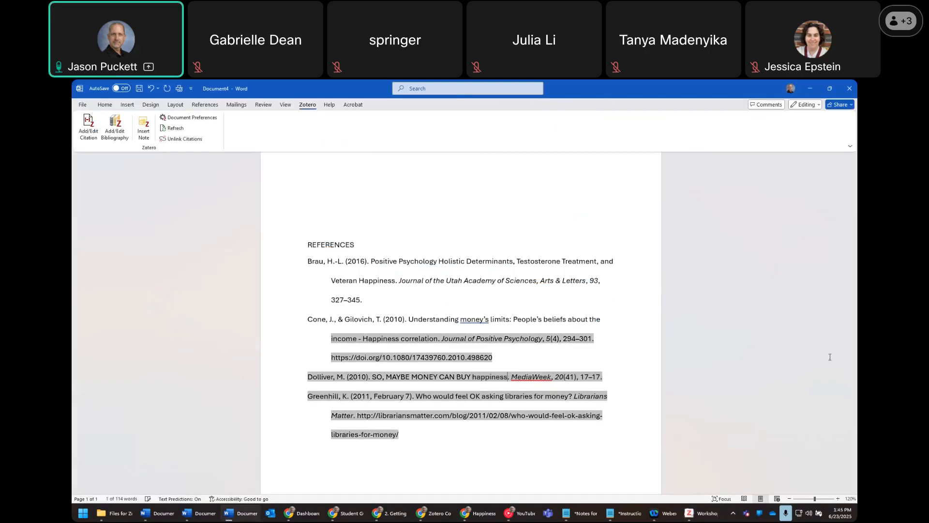
{"action": "left_click", "coordinate": [570, 203]}
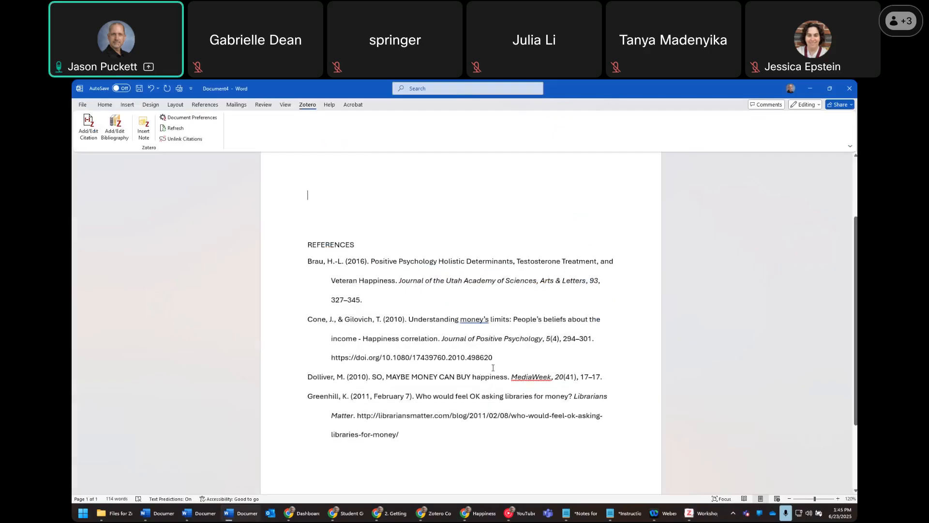
{"action": "left_click", "coordinate": [170, 130]}
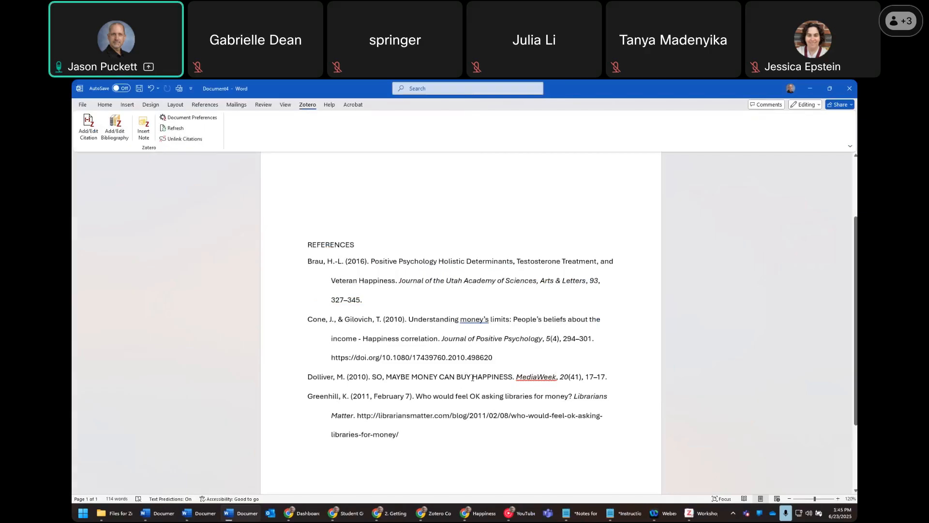
{"action": "double_click", "coordinate": [508, 377]}
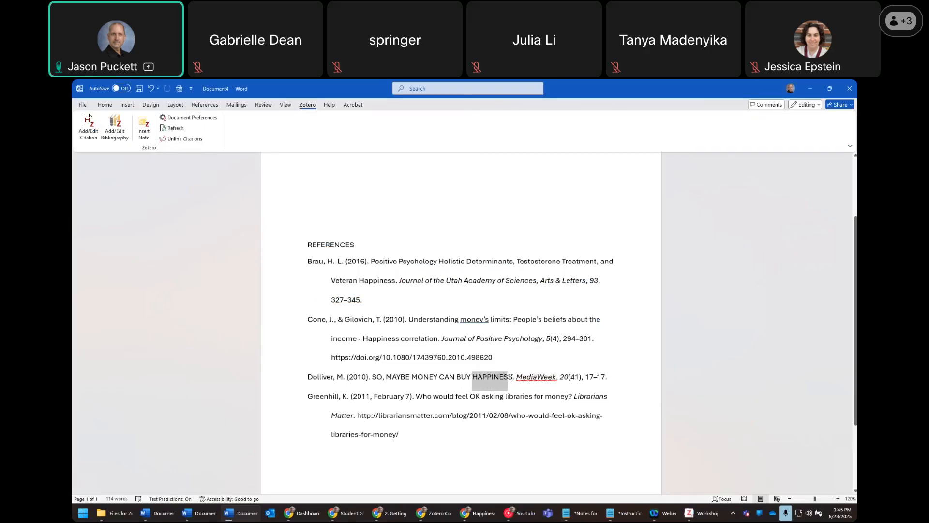
{"action": "left_click", "coordinate": [761, 364]}
{"action": "left_click", "coordinate": [512, 178]}
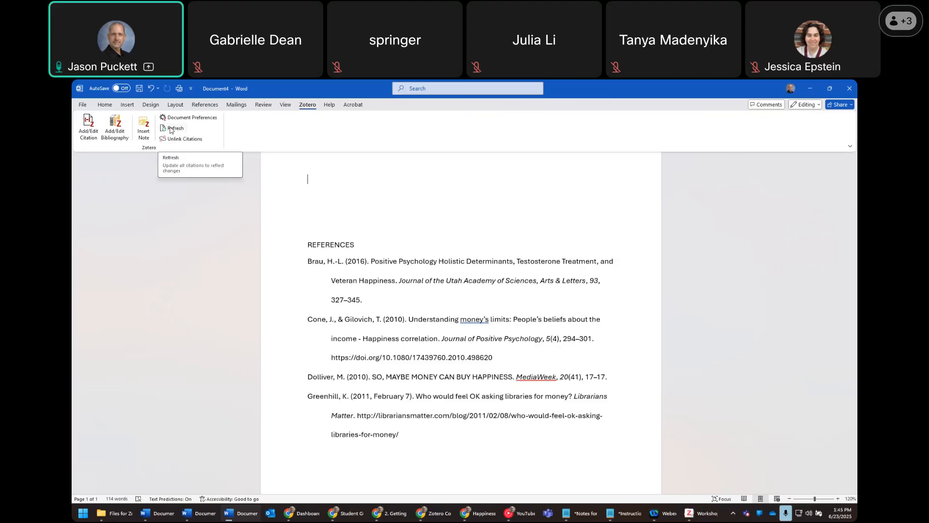
- Switch to Zotero and replace "HAPPINESS." with "happiness" in the title of the MediaWeek article's record
{"action": "mouse_move", "coordinate": [705, 514]}
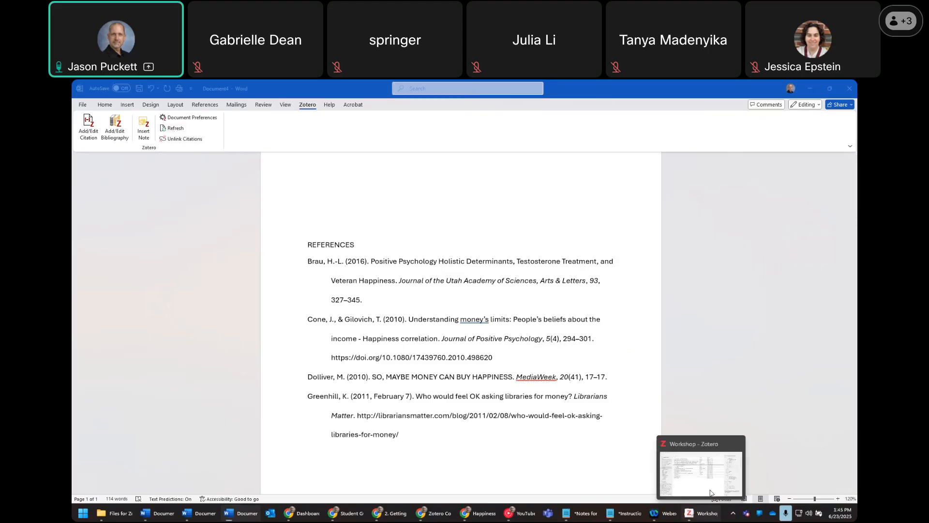
{"action": "left_click", "coordinate": [710, 492]}
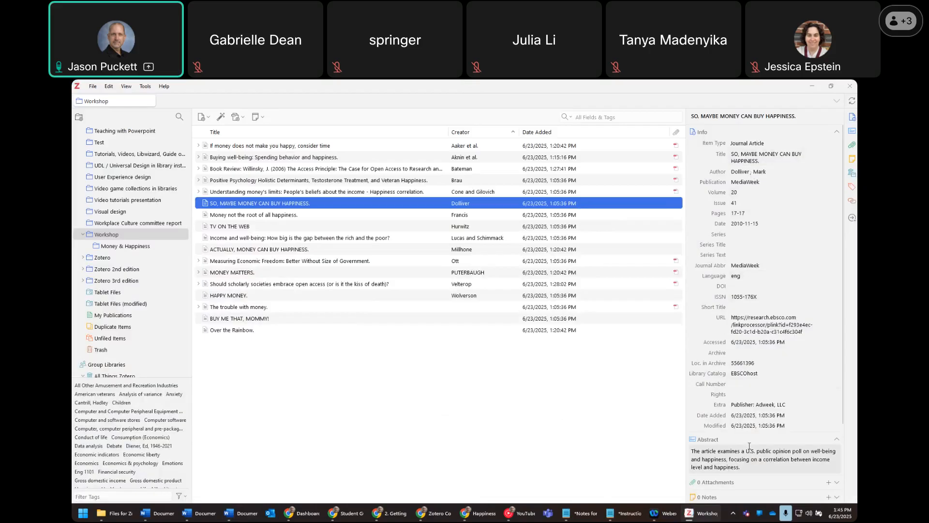
{"action": "key", "text": "alt+Tab"}
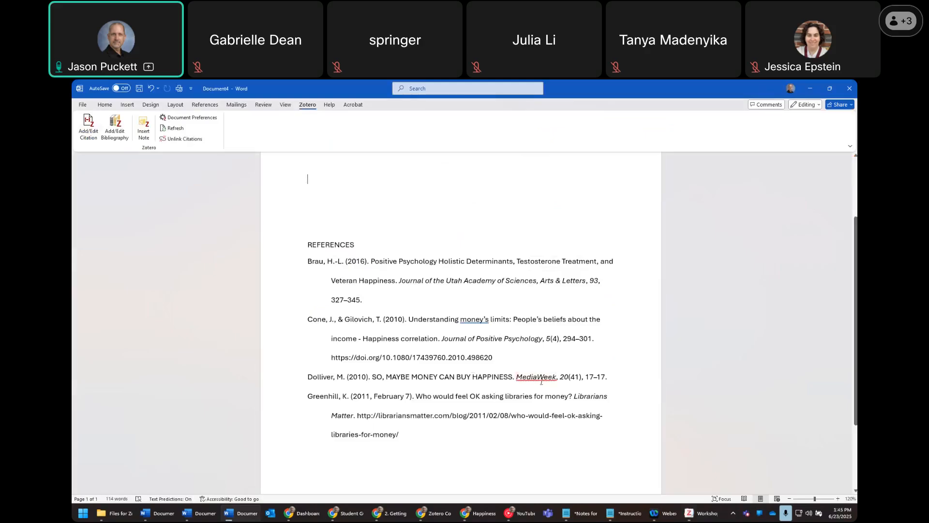
{"action": "key", "text": "alt+Tab"}
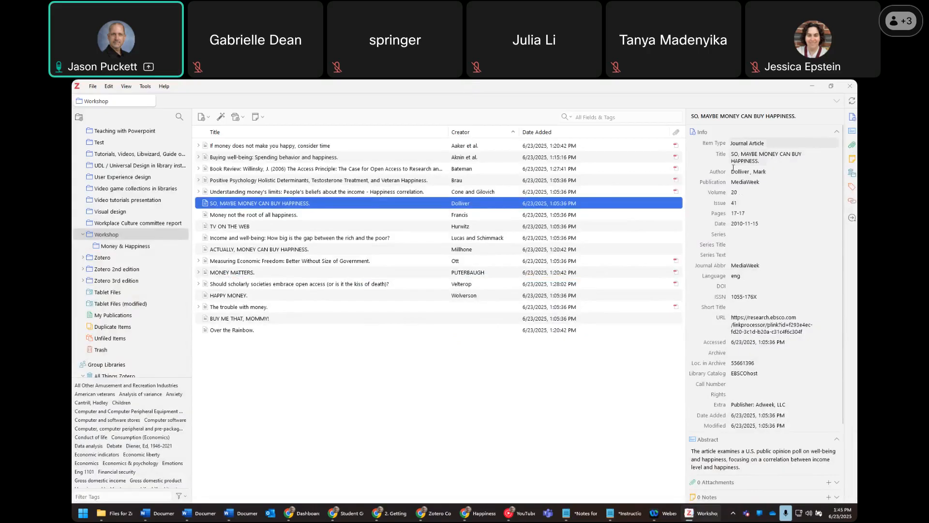
{"action": "left_click", "coordinate": [769, 159]}
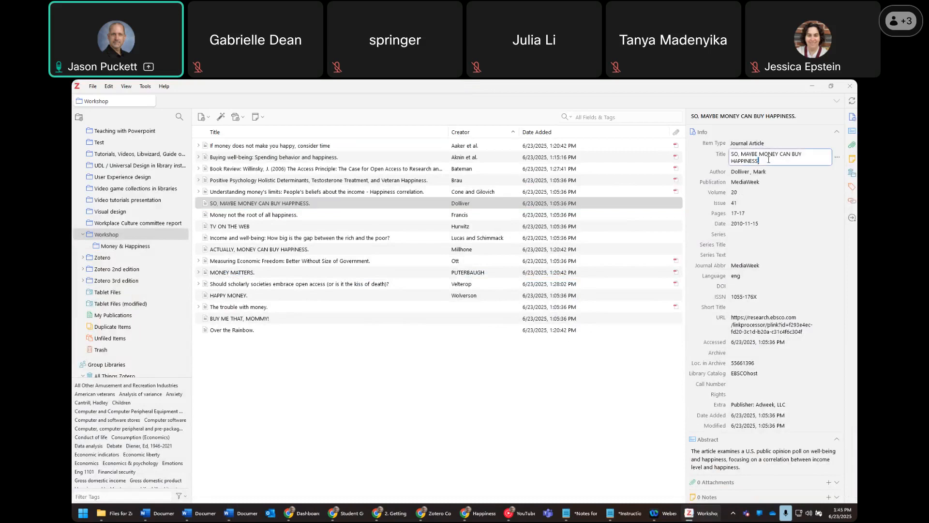
{"action": "key", "text": "BackSpace"}
{"action": "key", "text": "ctrl+shift+Left"}
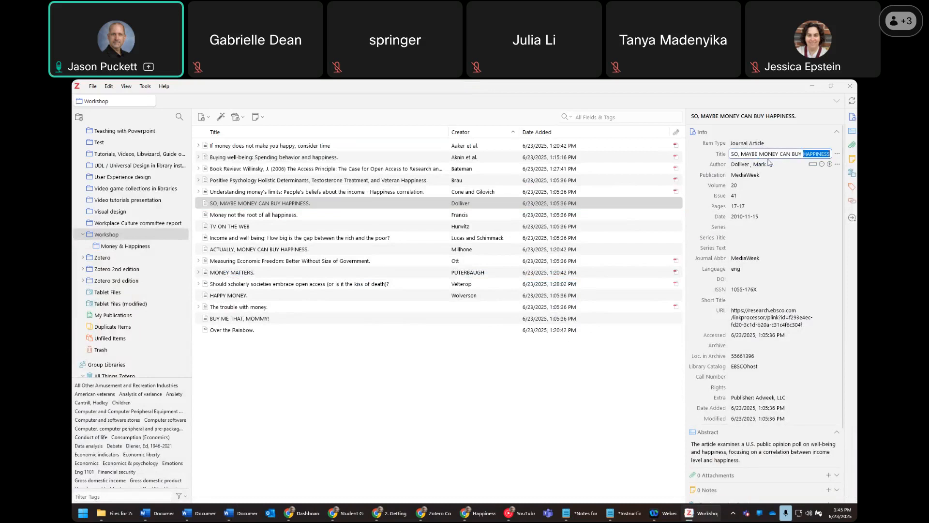
{"action": "type", "text": "happiness"}
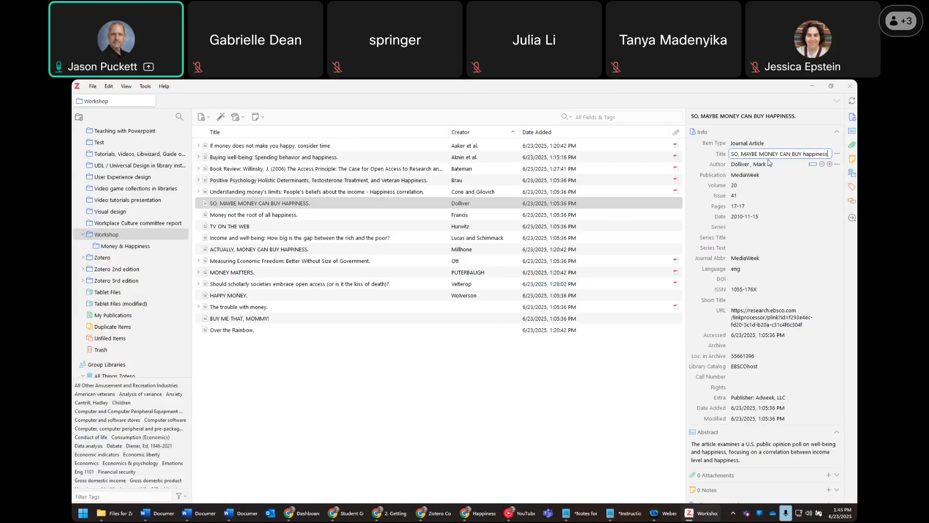
{"action": "key", "text": "Return"}
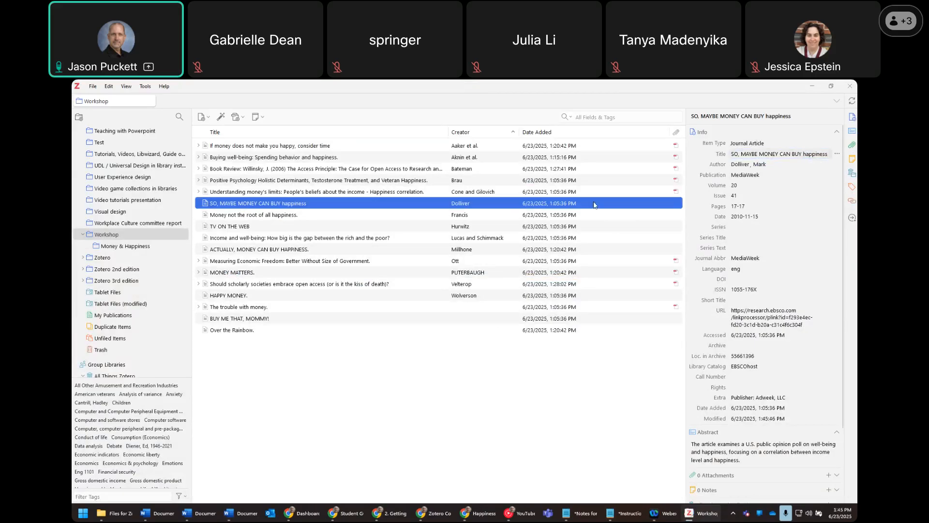
- Convert the title of the MediaWeek article's record to title case
{"action": "left_click", "coordinate": [246, 297]}
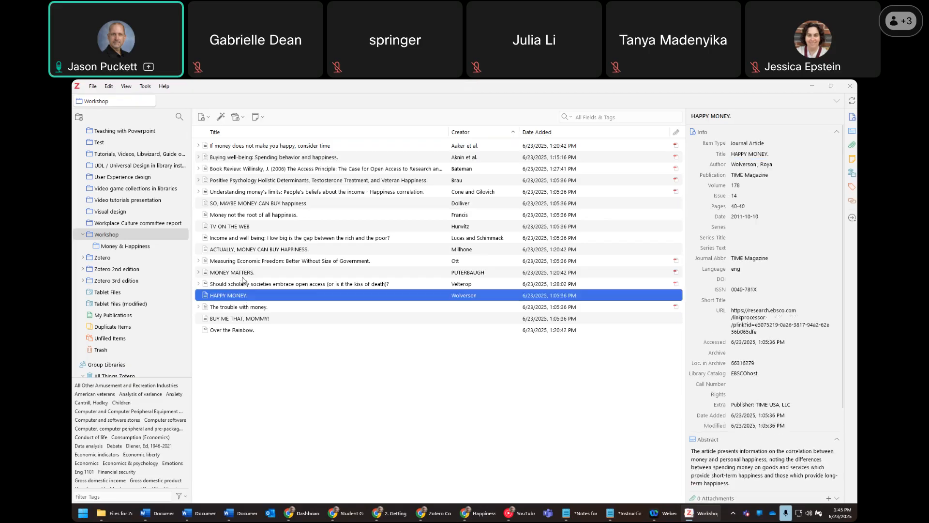
{"action": "left_click", "coordinate": [248, 272]}
{"action": "left_click", "coordinate": [263, 204]}
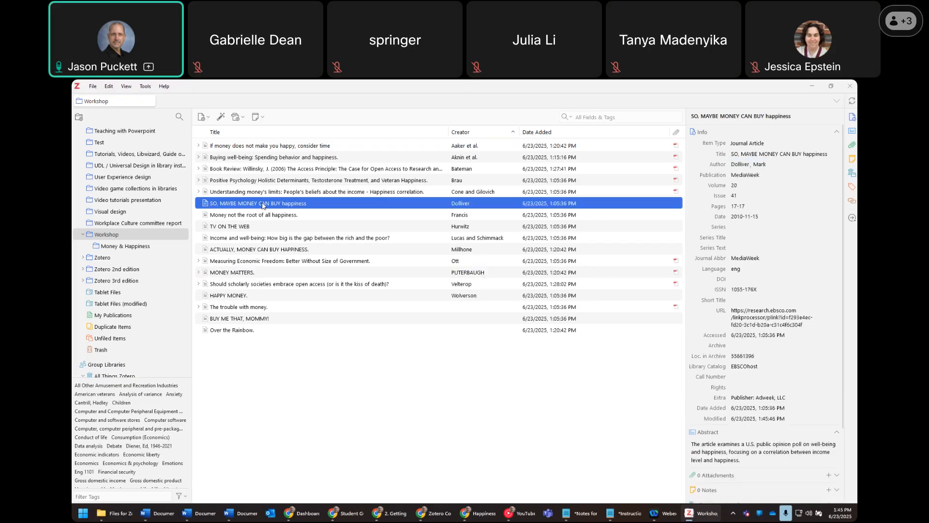
{"action": "right_click", "coordinate": [737, 156]}
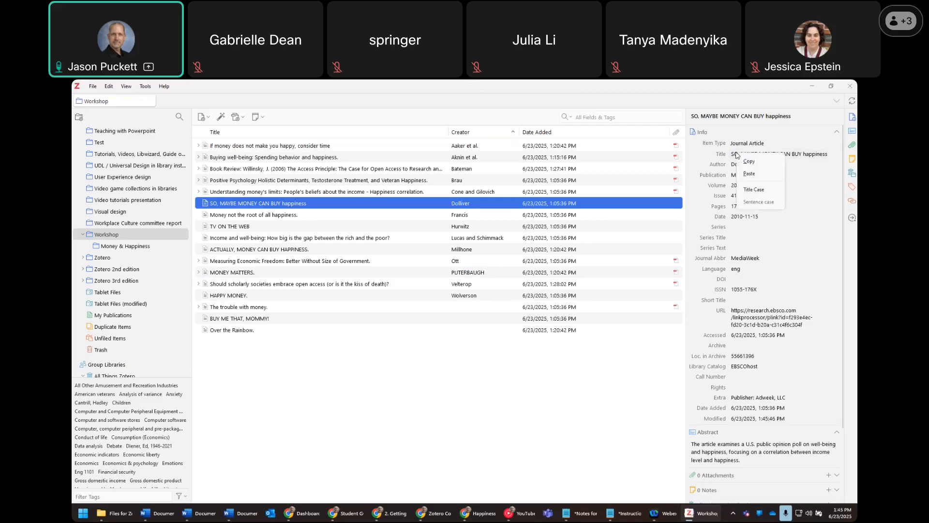
{"action": "left_click", "coordinate": [760, 191]}
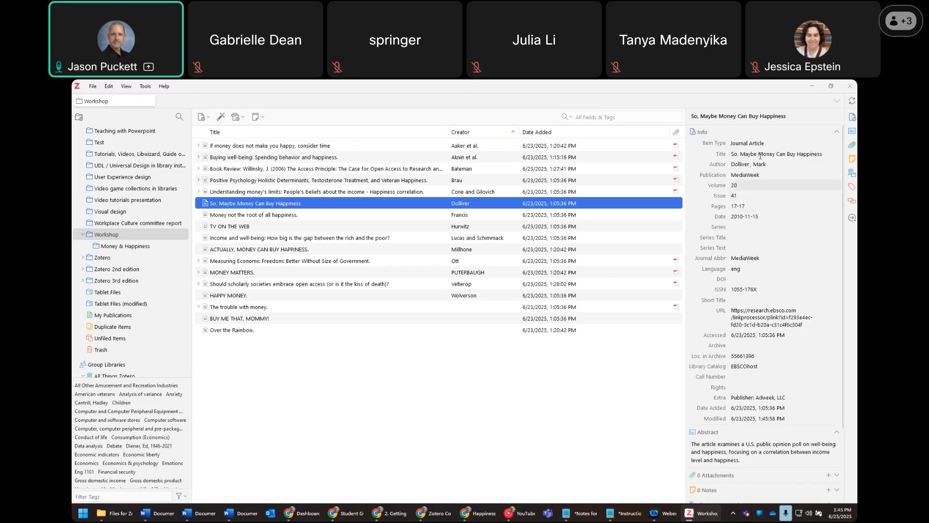
- Convert the MediaWeek article's title to sentence case in its Zotero record
{"action": "left_click_drag", "start_coordinate": [741, 154], "coordinate": [763, 154]}
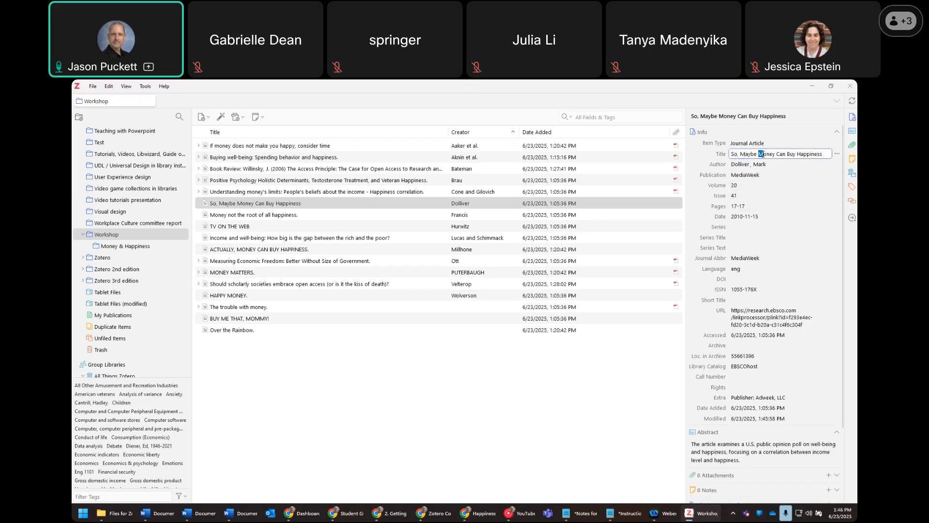
{"action": "right_click", "coordinate": [747, 154]}
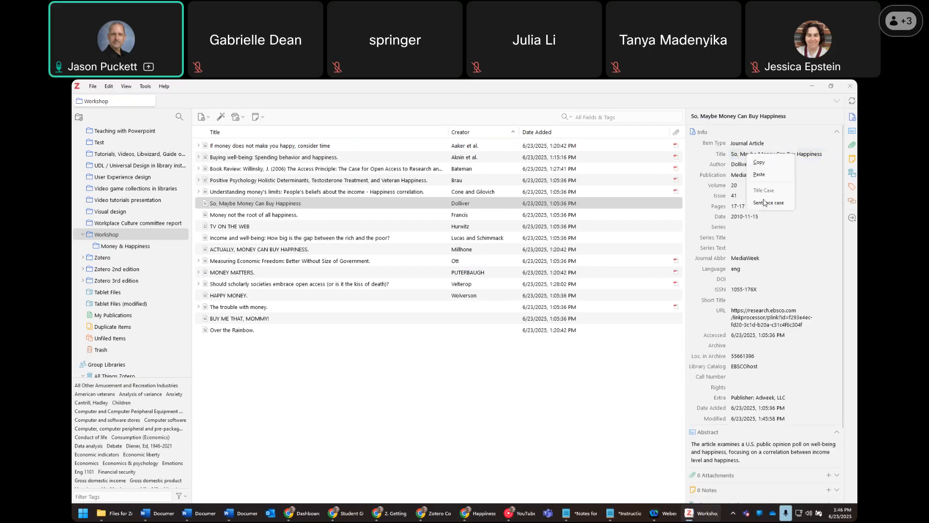
{"action": "left_click", "coordinate": [765, 203]}
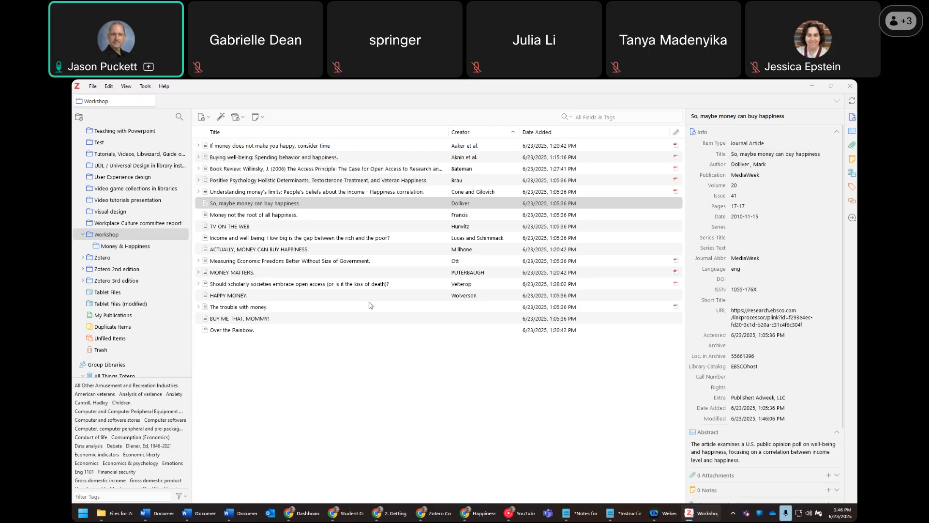
- Convert the "TV ON THE WEB" record's title to sentence case and restore the capitalized "TV" at its start
{"action": "left_click", "coordinate": [292, 227]}
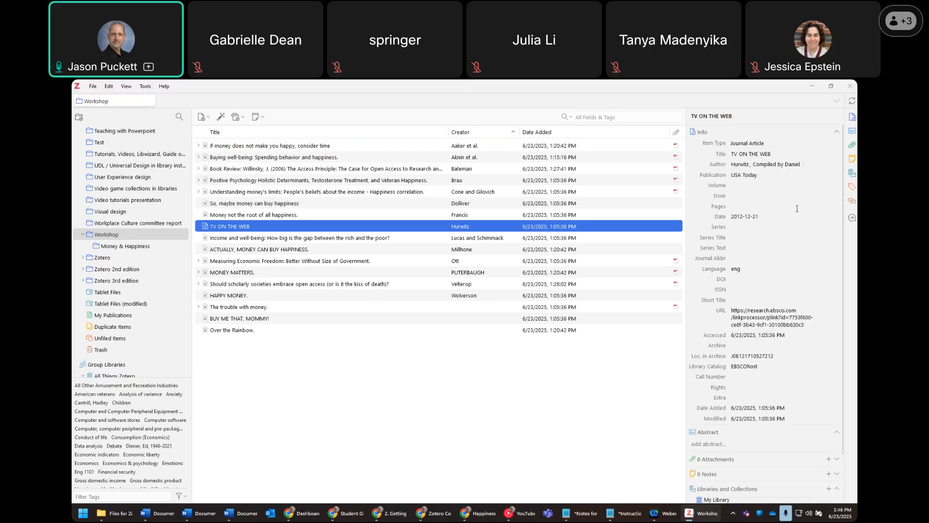
{"action": "right_click", "coordinate": [760, 154]}
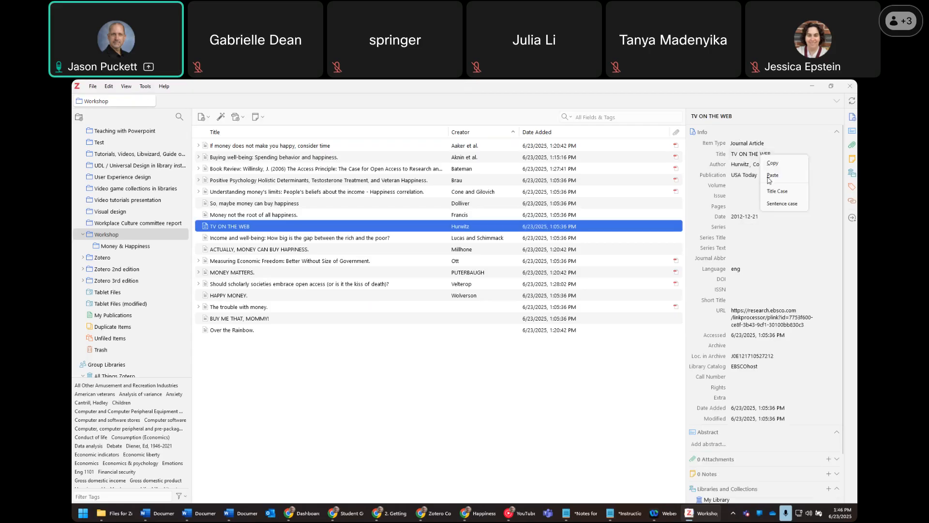
{"action": "left_click", "coordinate": [782, 204]}
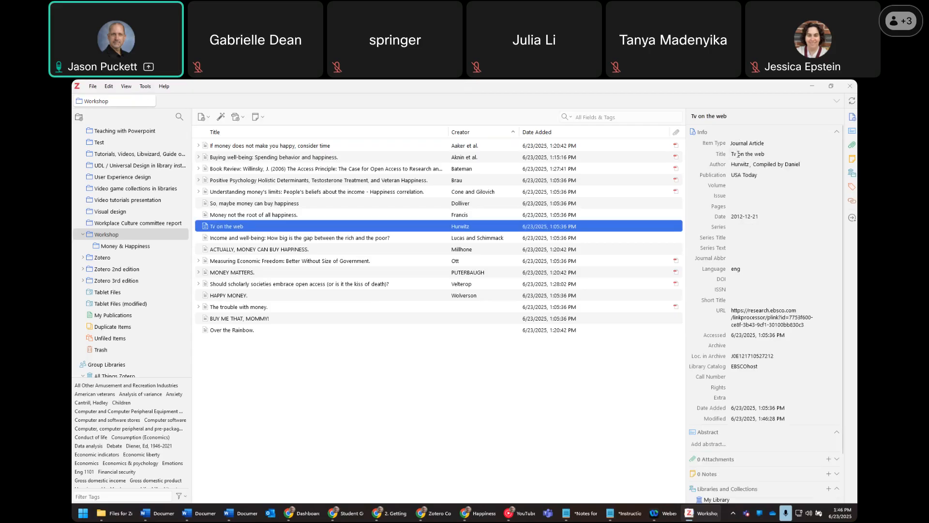
{"action": "double_click", "coordinate": [735, 154]}
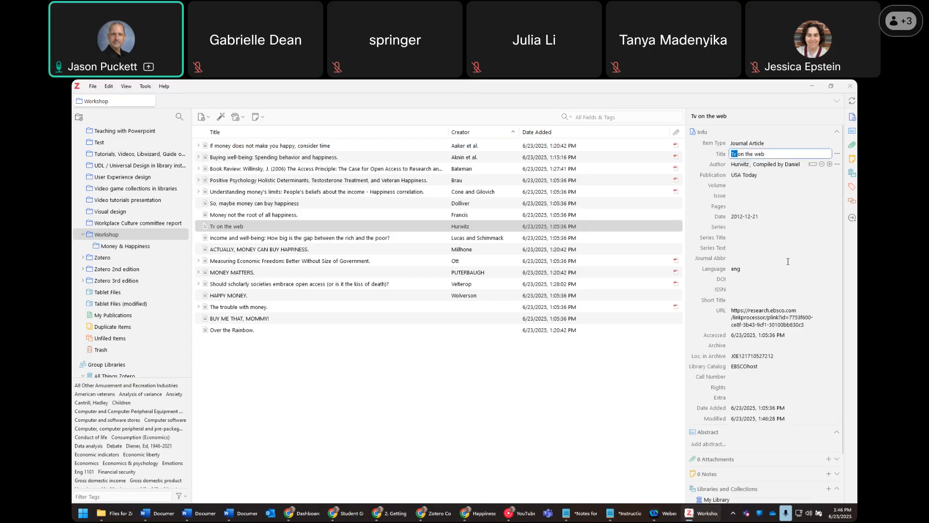
{"action": "type", "text": "TV"}
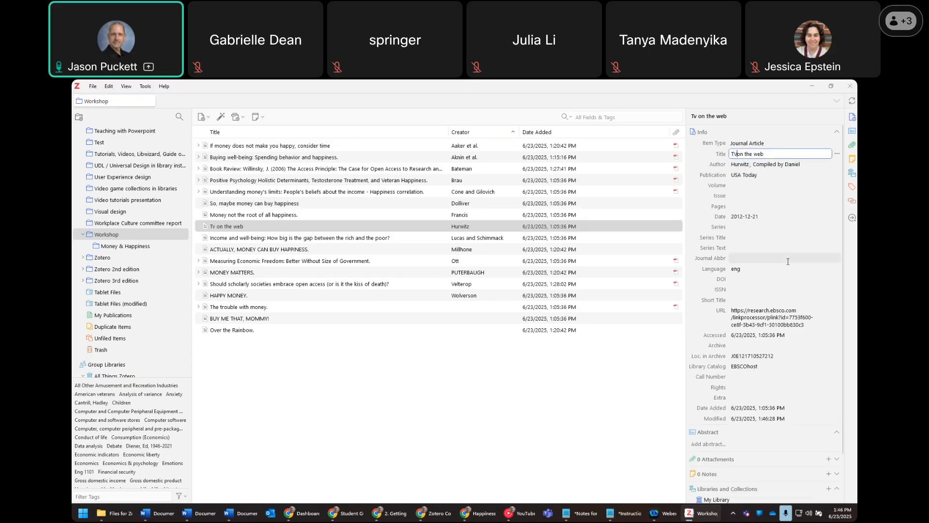
{"action": "key", "text": "Return"}
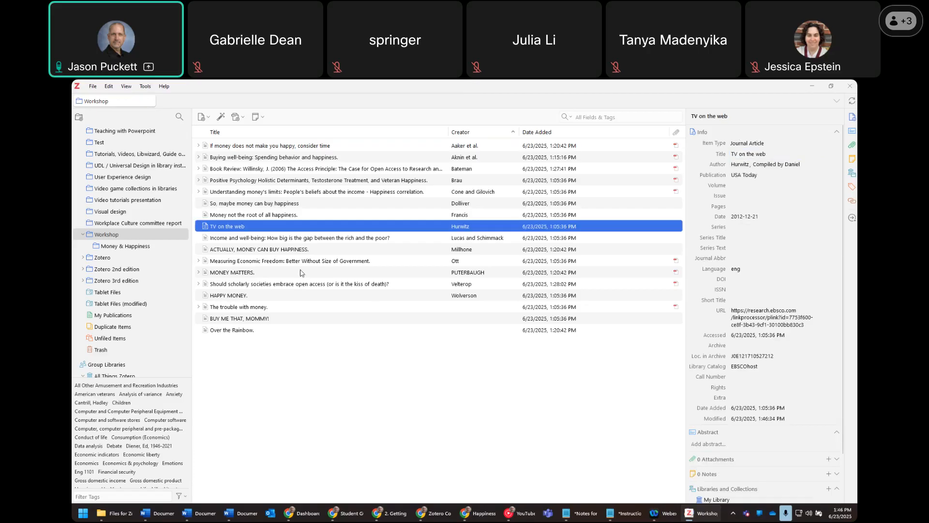
- Convert the "MONEY MATTERS." record's title to sentence case and fix the case of its author's name
{"action": "left_click", "coordinate": [304, 272]}
{"action": "right_click", "coordinate": [746, 155]}
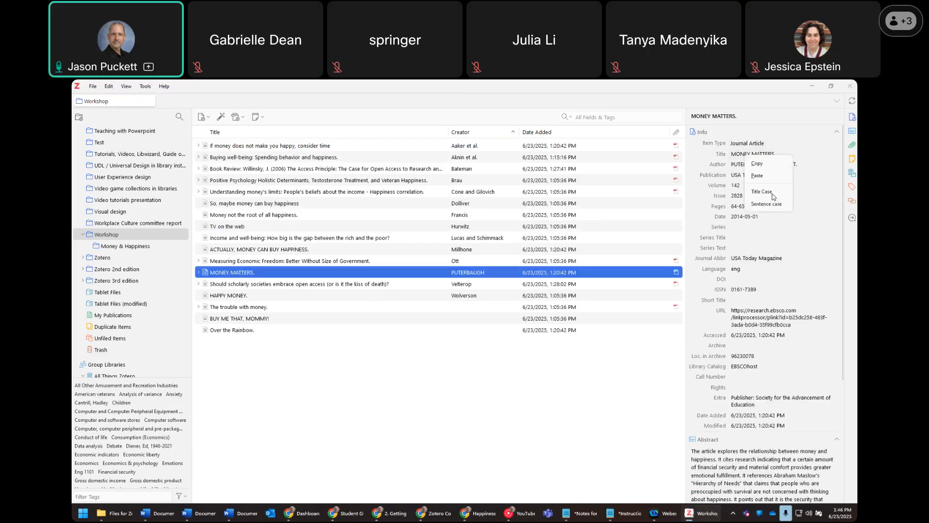
{"action": "left_click", "coordinate": [776, 153]}
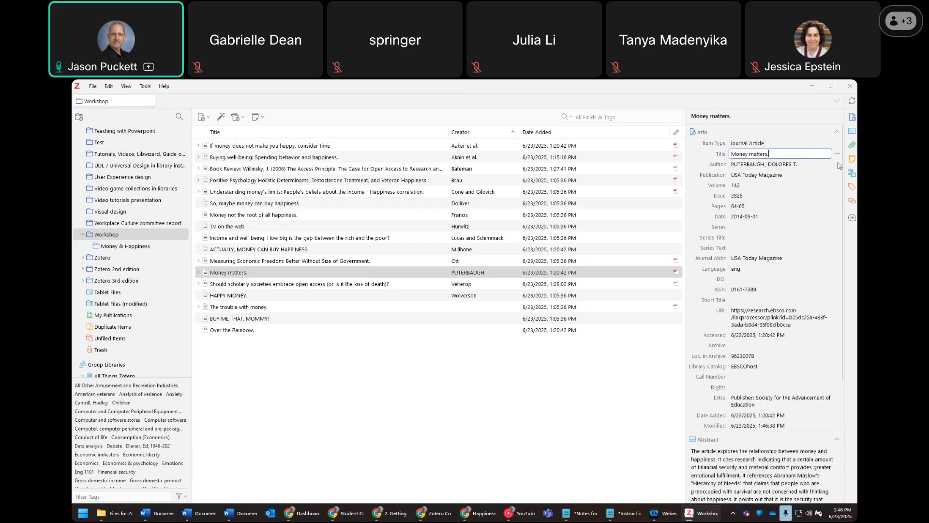
{"action": "right_click", "coordinate": [743, 168]}
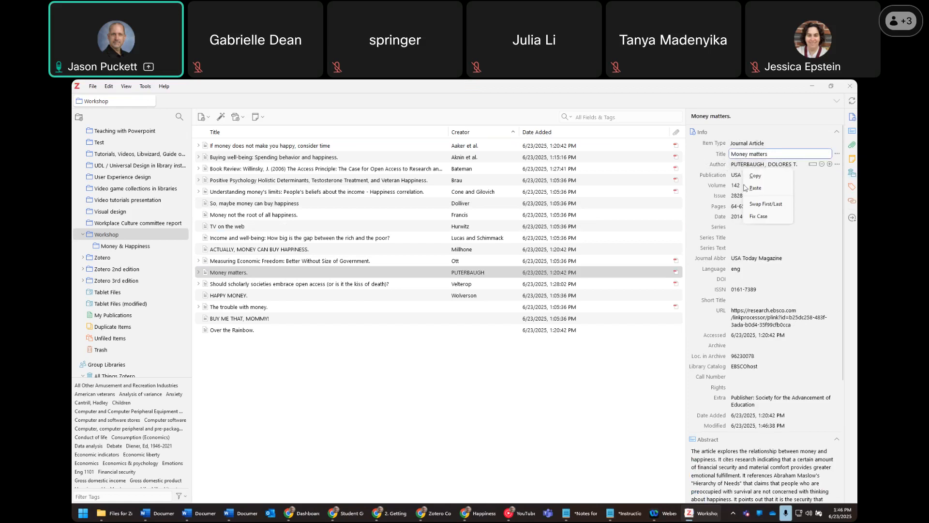
{"action": "left_click", "coordinate": [759, 216]}
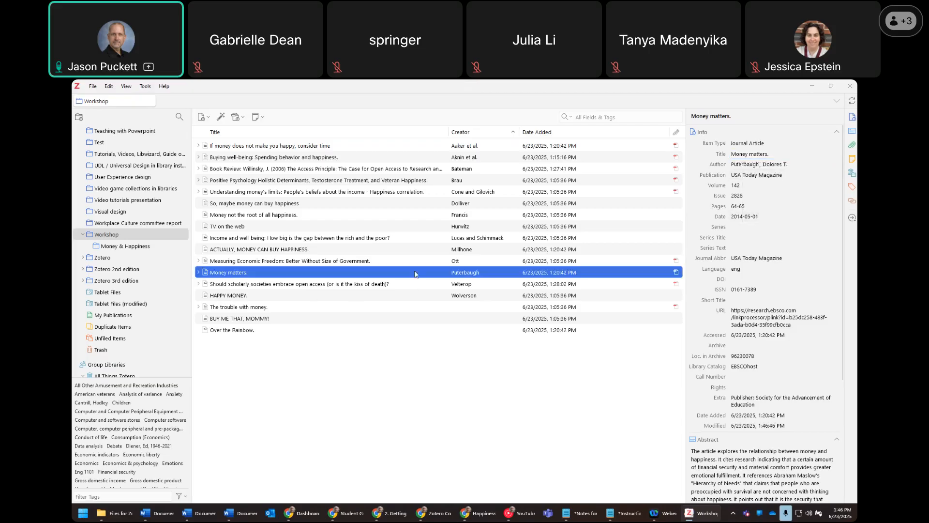
- Convert the title of the "HAPPY MONEY." record to sentence case
{"action": "left_click", "coordinate": [256, 297]}
{"action": "right_click", "coordinate": [750, 155]}
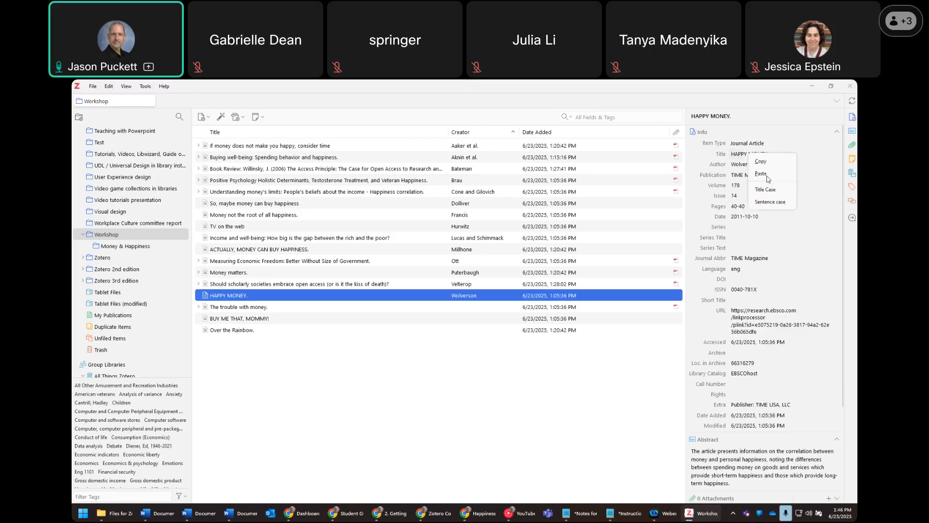
{"action": "left_click", "coordinate": [770, 202]}
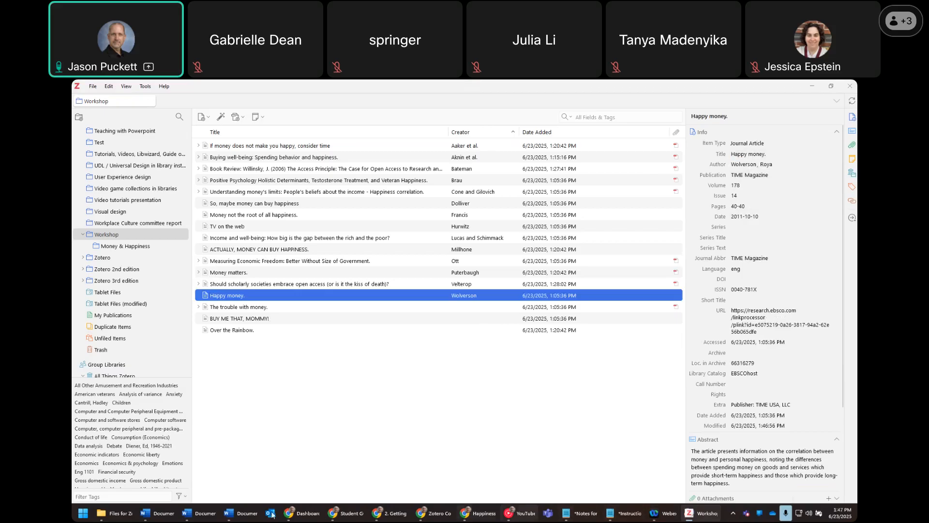
- Return to the Word document with the reference list and refresh its Zotero citations
{"action": "left_click", "coordinate": [244, 515]}
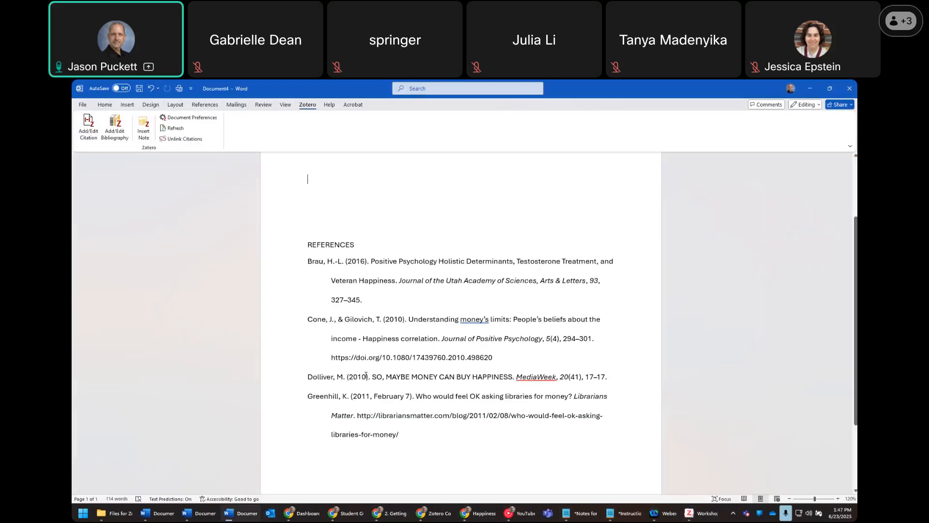
{"action": "left_click_drag", "start_coordinate": [369, 377], "coordinate": [527, 379]}
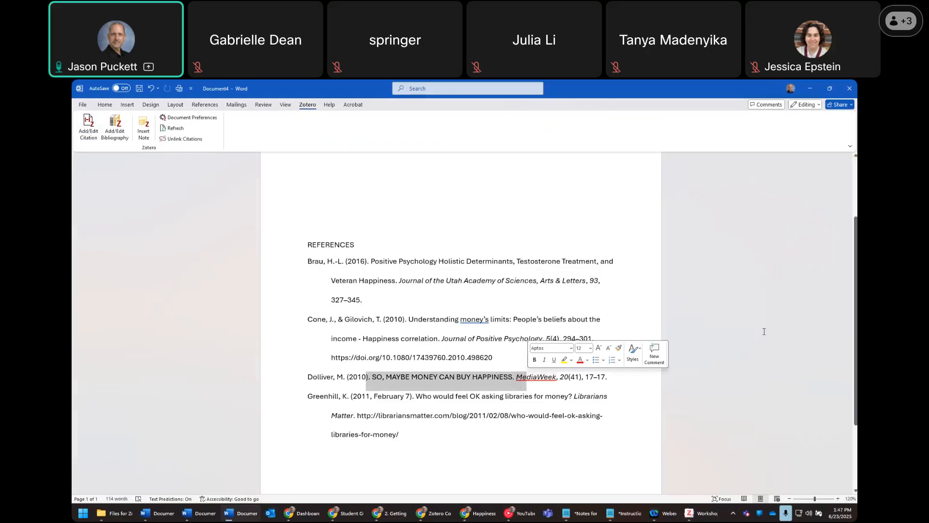
{"action": "left_click", "coordinate": [763, 330]}
{"action": "left_click", "coordinate": [552, 225]}
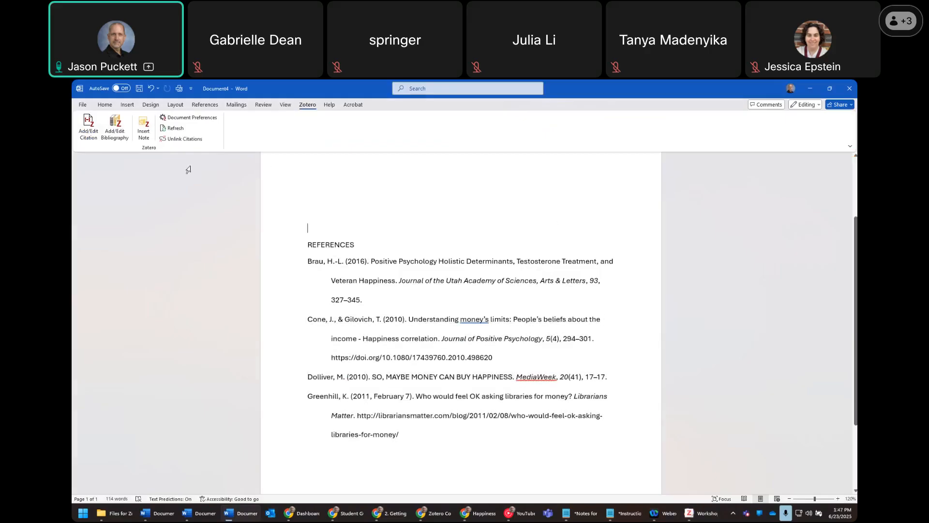
{"action": "left_click", "coordinate": [176, 128]}
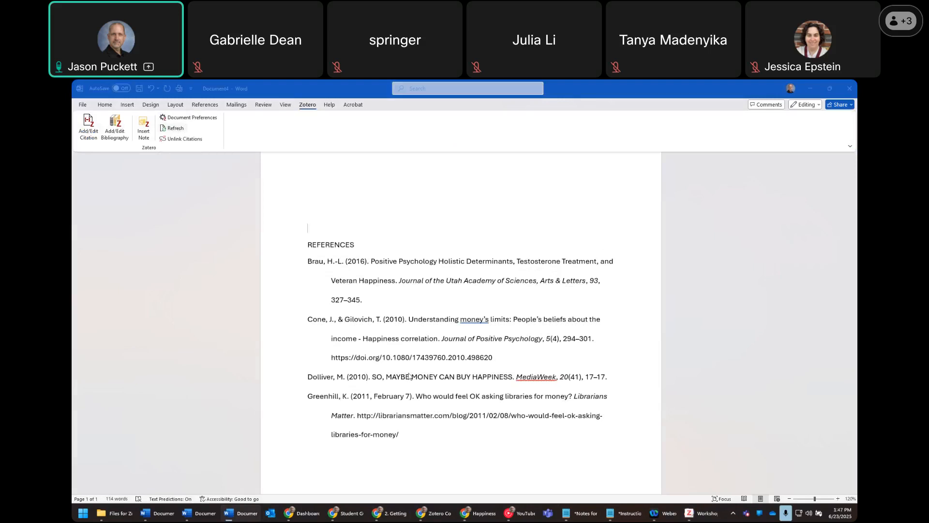
- Check the title capitalization in the MediaWeek reference and in the Journal of Positive Psychology reference
{"action": "left_click_drag", "start_coordinate": [371, 379], "coordinate": [498, 379]}
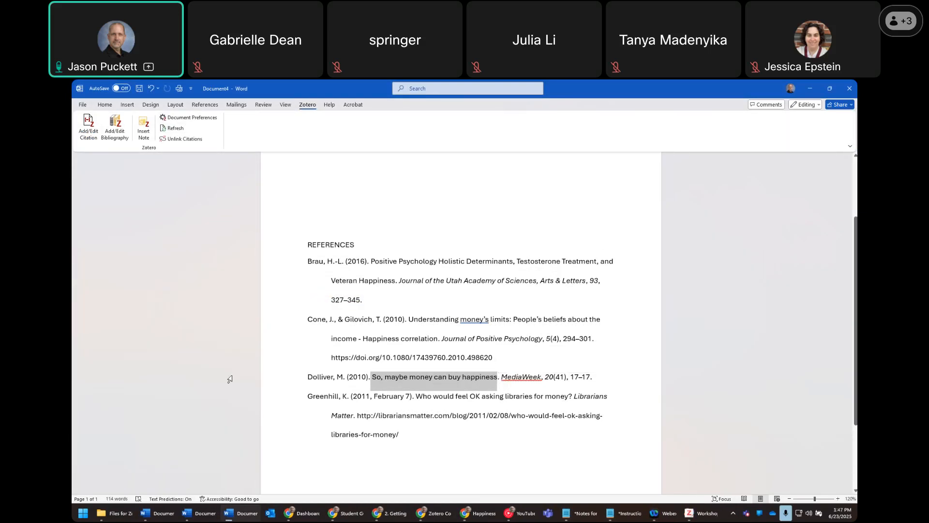
{"action": "left_click_drag", "start_coordinate": [230, 379], "coordinate": [265, 452]}
{"action": "left_click", "coordinate": [382, 481]}
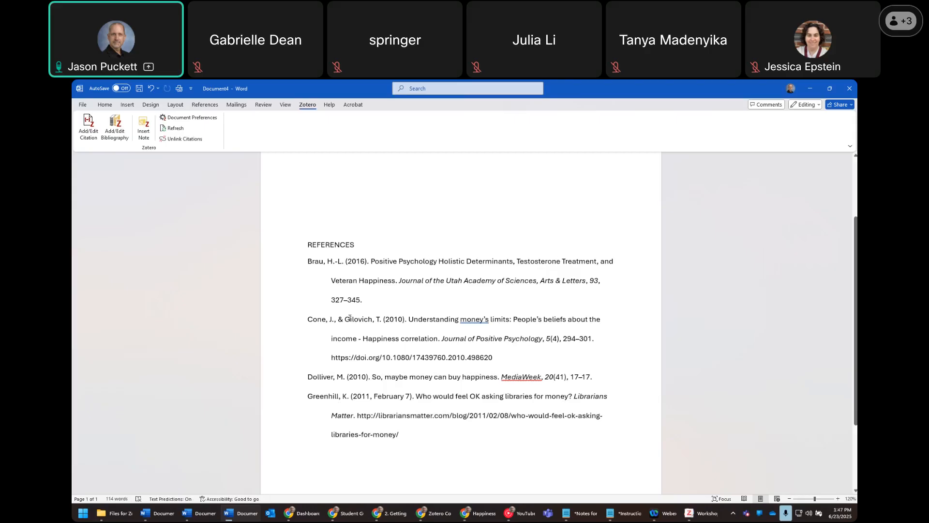
{"action": "left_click", "coordinate": [364, 339], "text": "shift"}
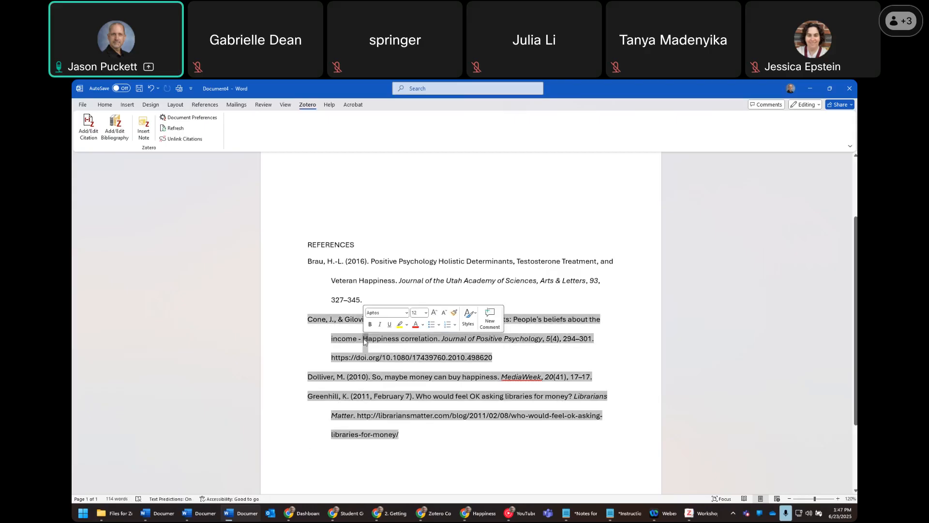
{"action": "left_click", "coordinate": [183, 353]}
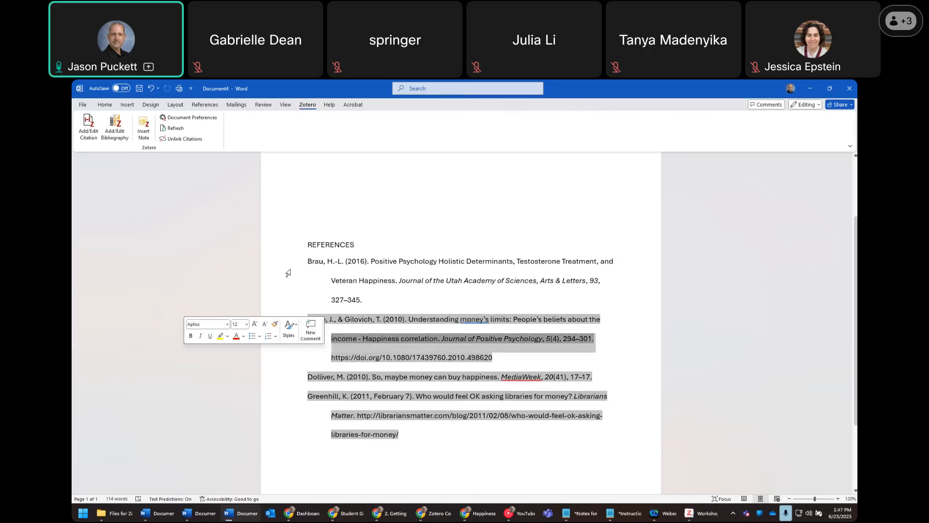
- Change "income - Happiness" to "income-happiness" in the title of the Journal of Positive Psychology reference
{"action": "left_click", "coordinate": [363, 341]}
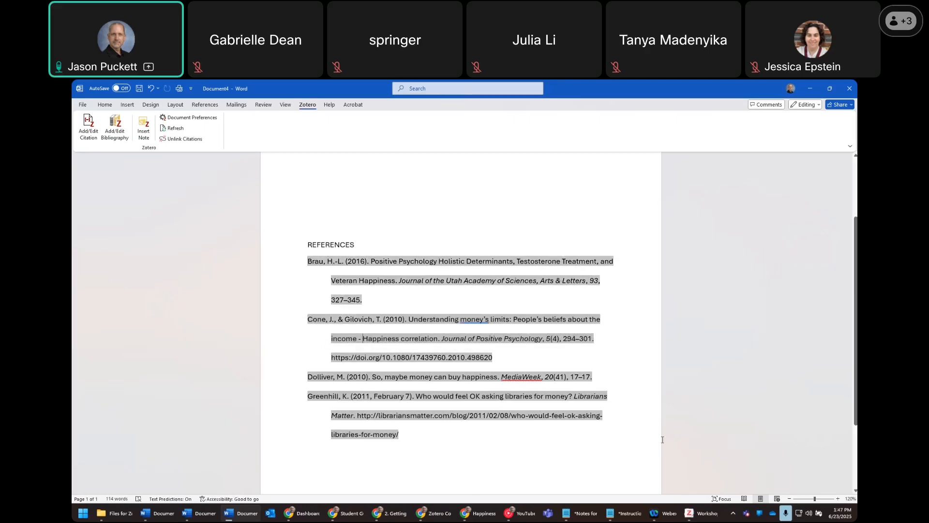
{"action": "left_click", "coordinate": [467, 199]}
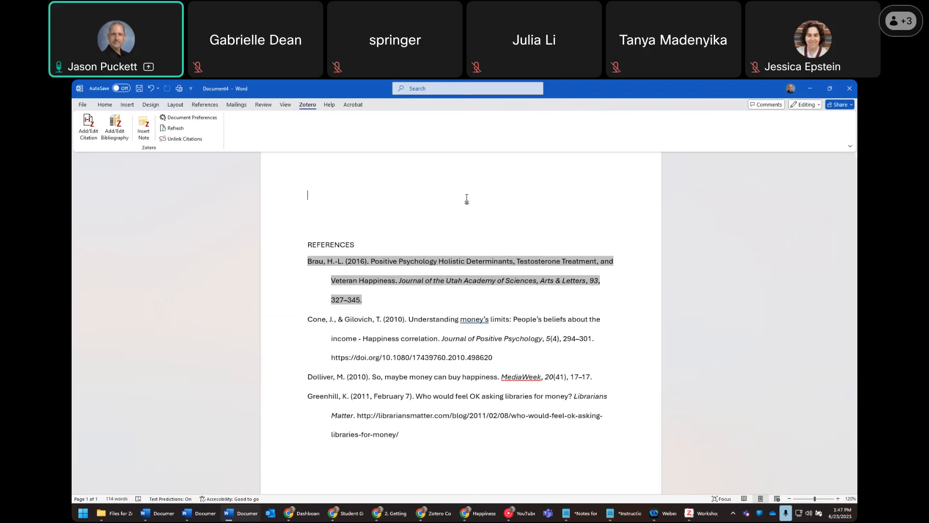
{"action": "left_click", "coordinate": [367, 338]}
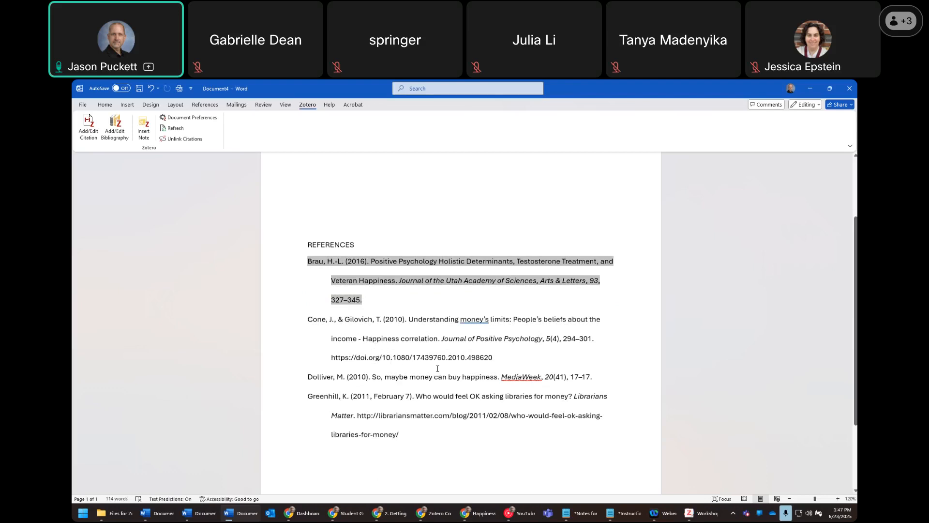
{"action": "key", "text": "Delete"}
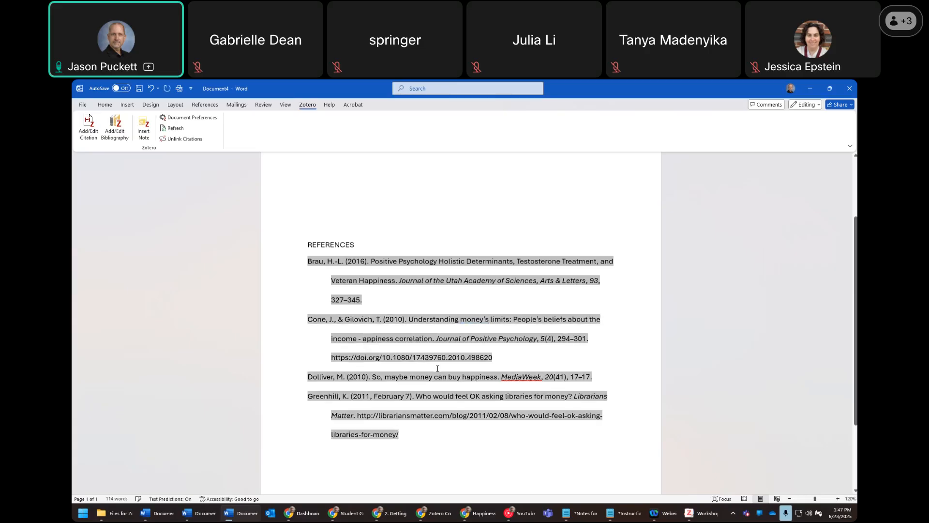
{"action": "type", "text": "h"}
{"action": "key", "text": "BackSpace"}
{"action": "key", "text": "Left"}
{"action": "key", "text": "BackSpace"}
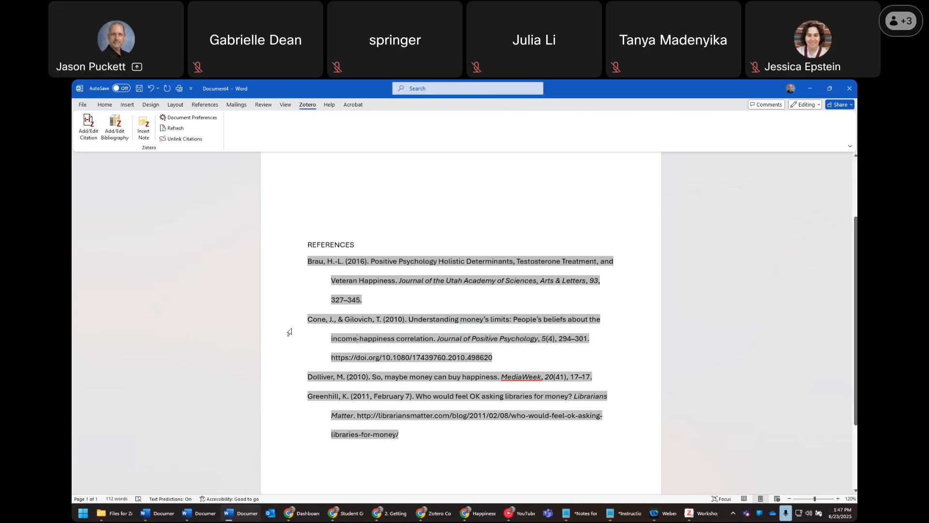
{"action": "left_click", "coordinate": [190, 362]}
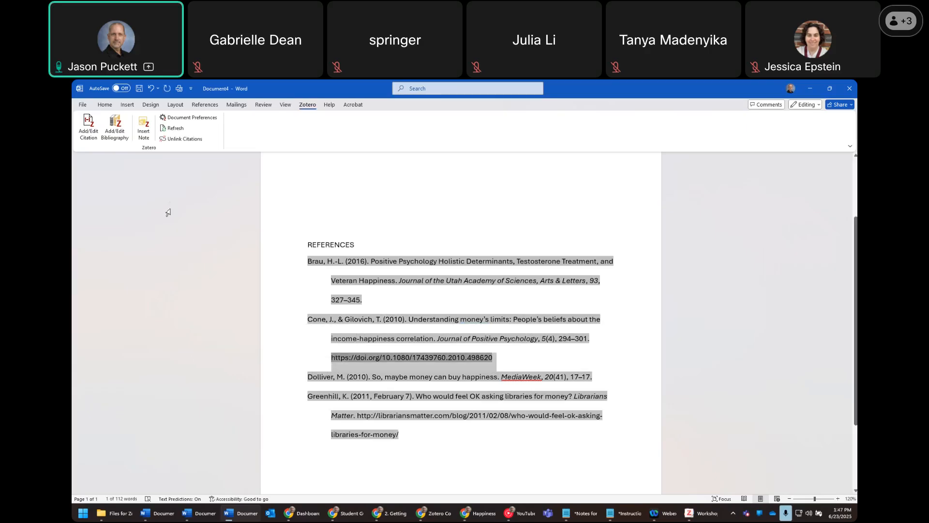
{"action": "left_click", "coordinate": [364, 185]}
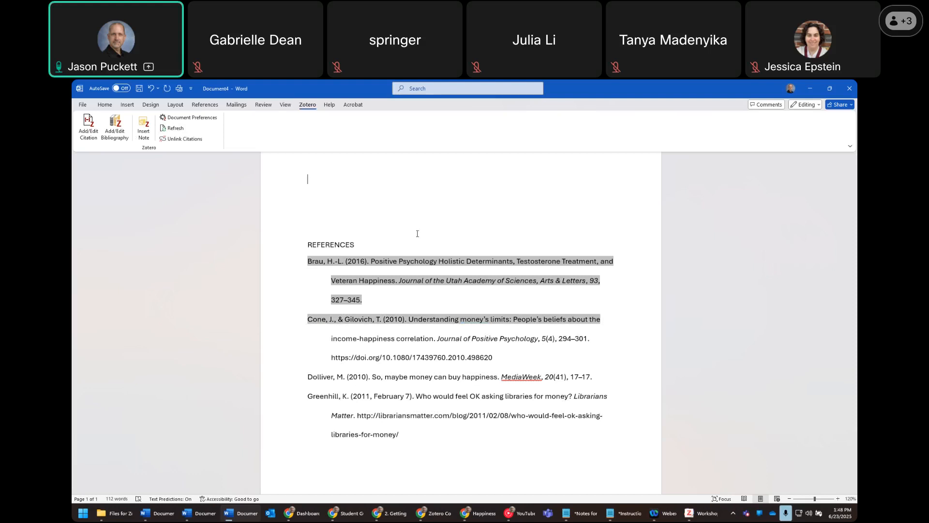
- Leave the Word document without closing it, switch to Chrome, and open the Zotero website's home page
{"action": "left_click", "coordinate": [854, 94]}
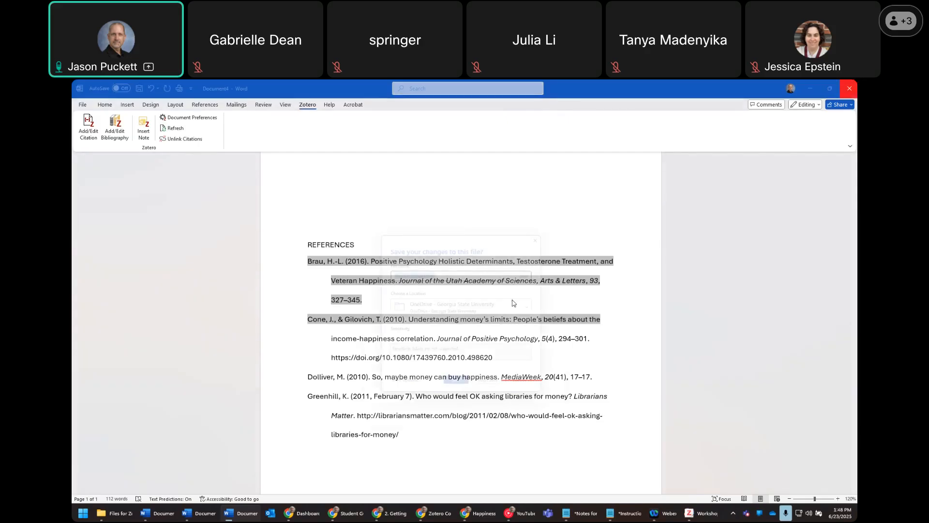
{"action": "key", "text": "Escape"}
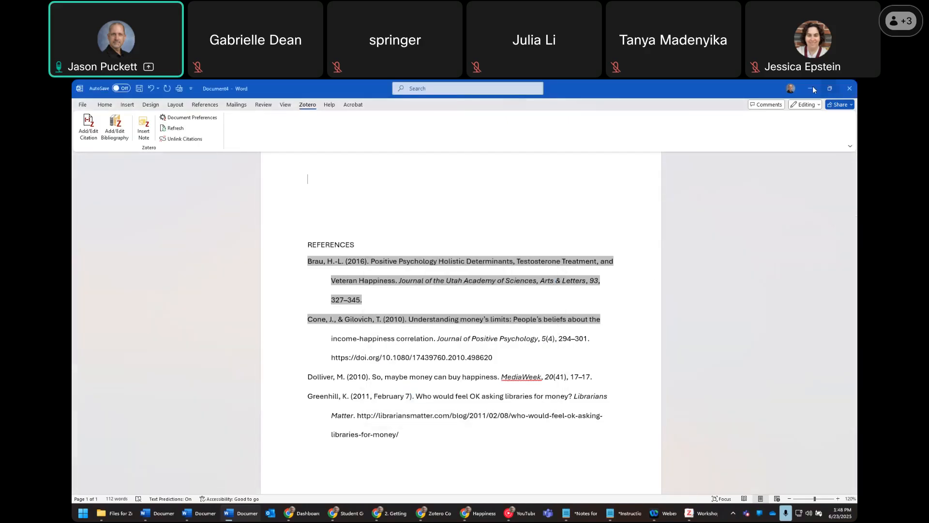
{"action": "left_click", "coordinate": [813, 89]}
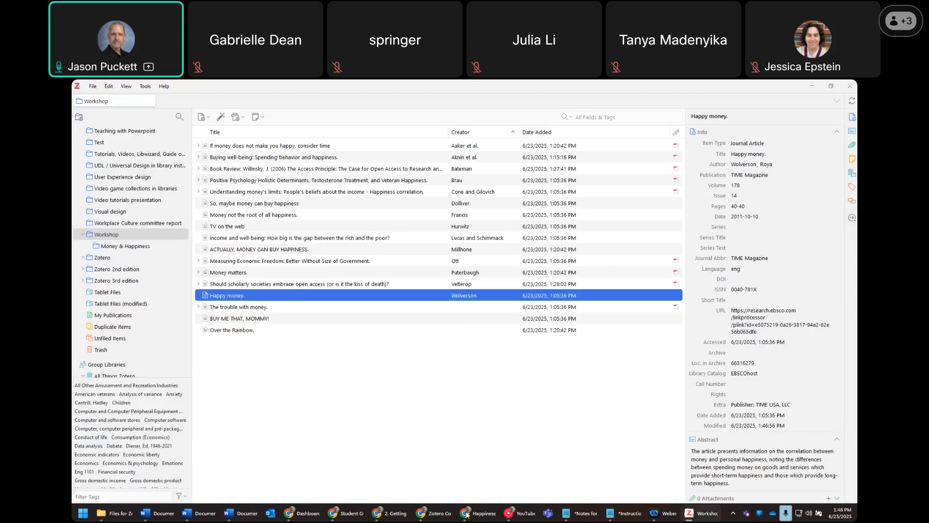
{"action": "left_click", "coordinate": [444, 518]}
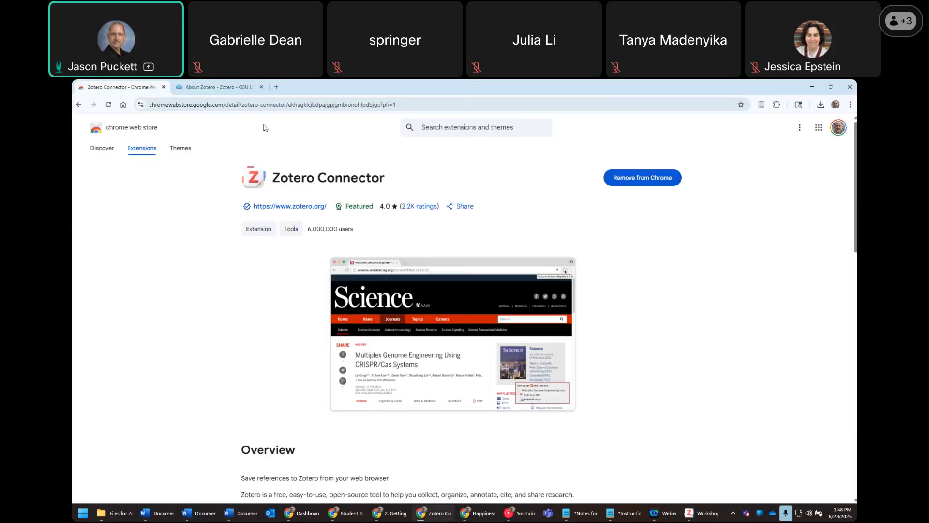
{"action": "left_click", "coordinate": [80, 105]}
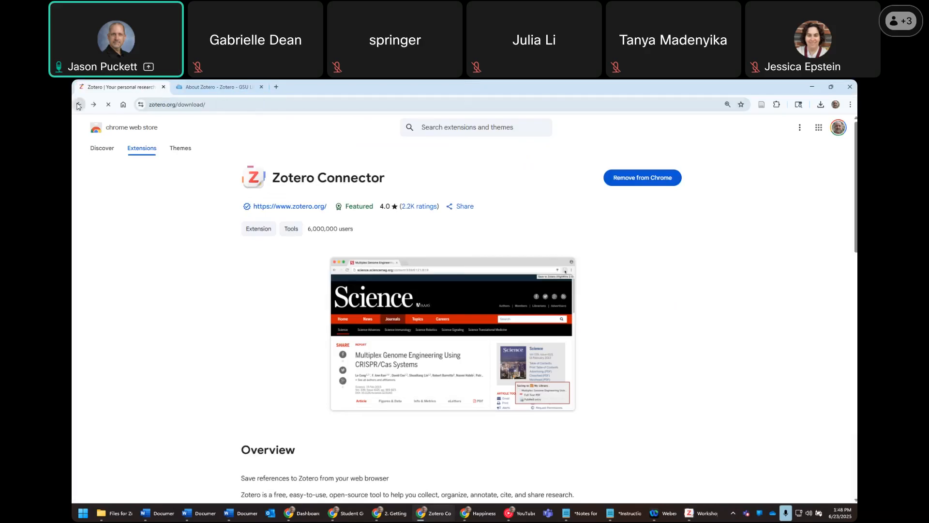
{"action": "left_click", "coordinate": [220, 137]}
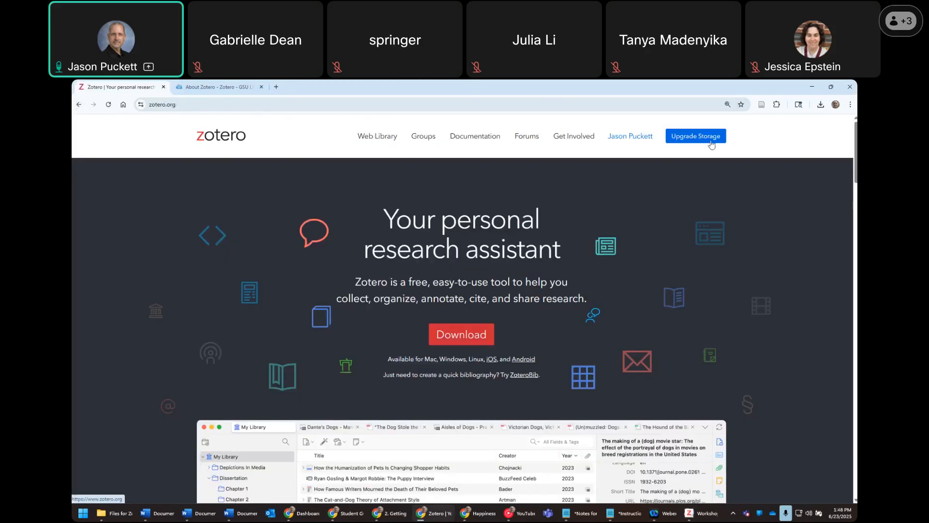
- Log out of the account on the Zotero website and open the login page
{"action": "left_click", "coordinate": [623, 141]}
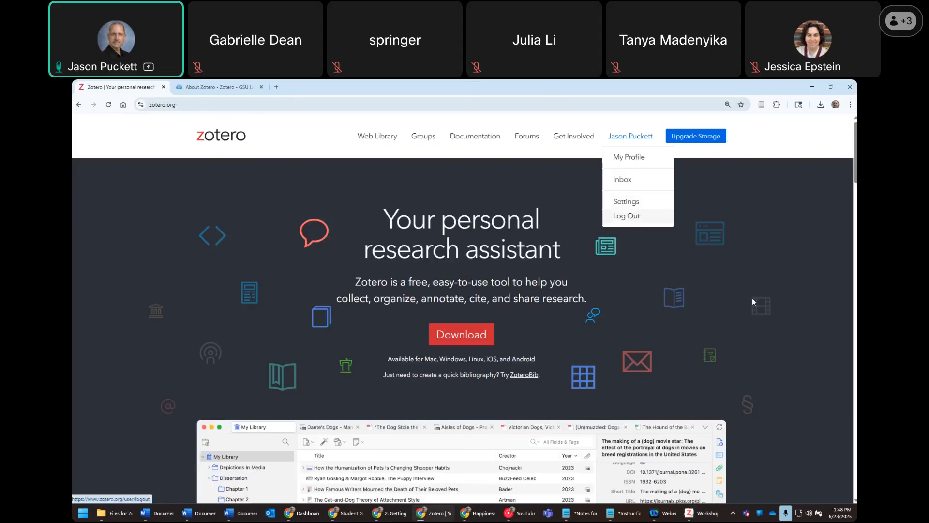
{"action": "left_click", "coordinate": [637, 215]}
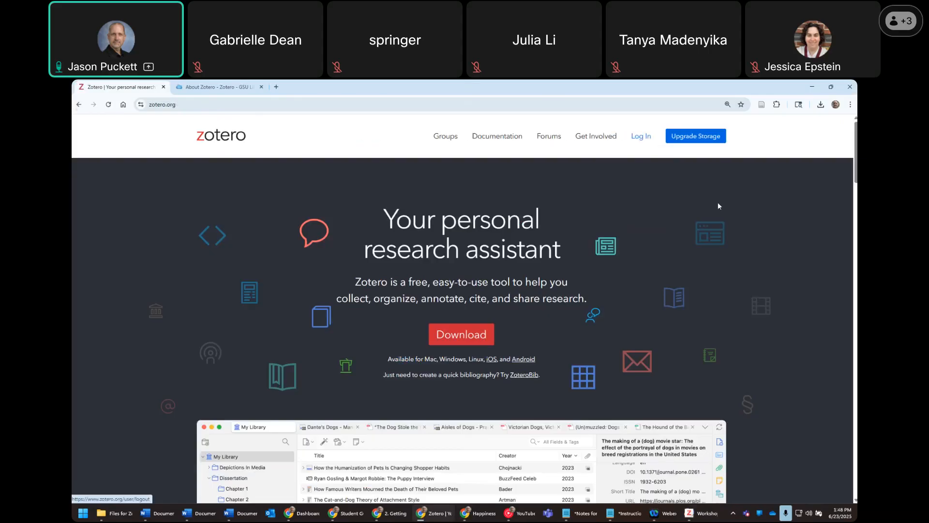
{"action": "left_click", "coordinate": [643, 140]}
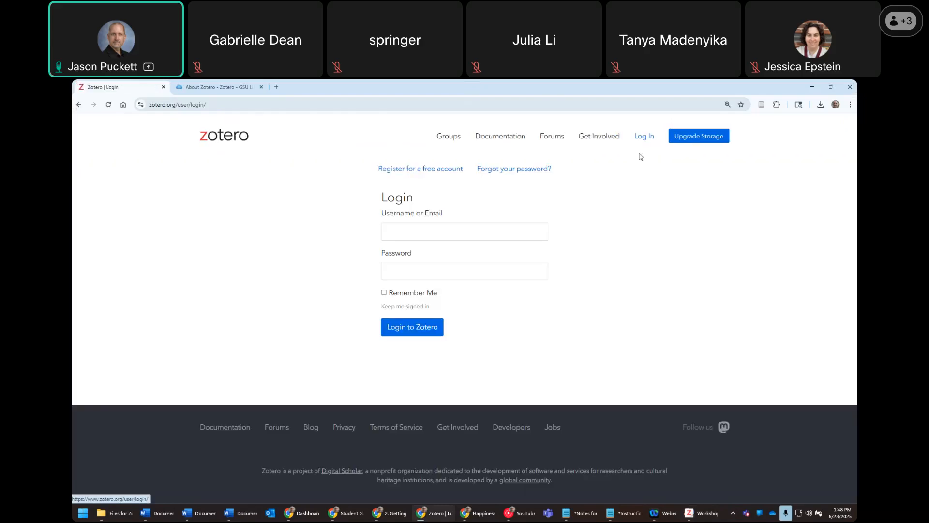
- Open the registration page for a free Zotero account and look over its sign-up form
{"action": "left_click", "coordinate": [392, 169]}
{"action": "scroll", "coordinate": [697, 330], "scroll_direction": "down", "scroll_amount": 3}
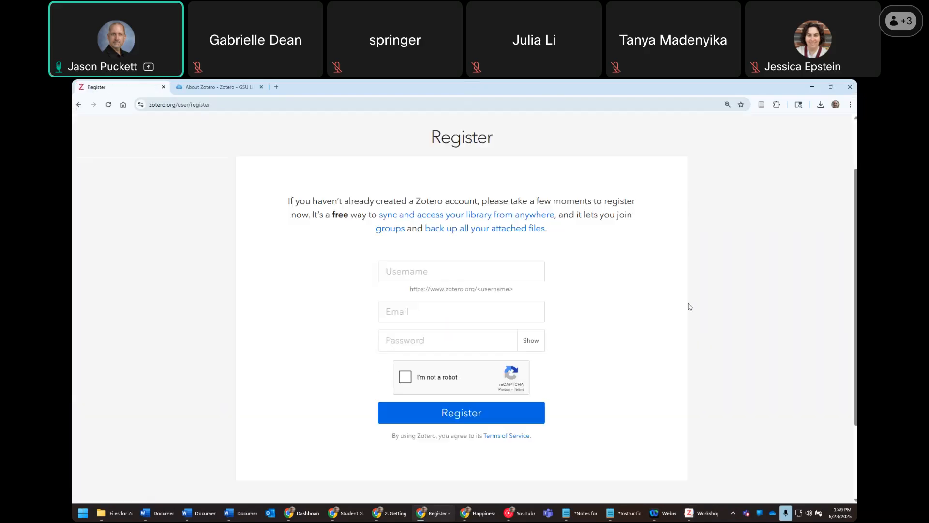
{"action": "scroll", "coordinate": [599, 360], "scroll_direction": "up", "scroll_amount": 1}
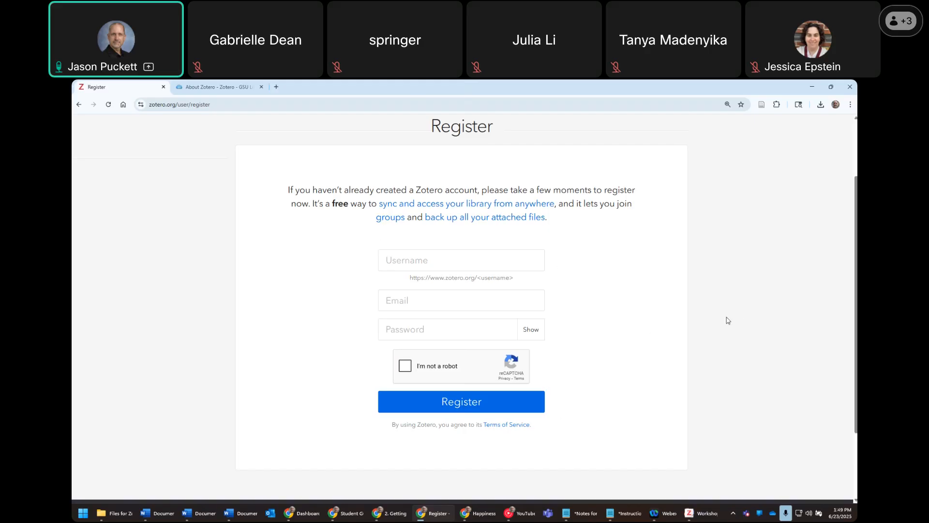
{"action": "scroll", "coordinate": [729, 320], "scroll_direction": "up", "scroll_amount": 2}
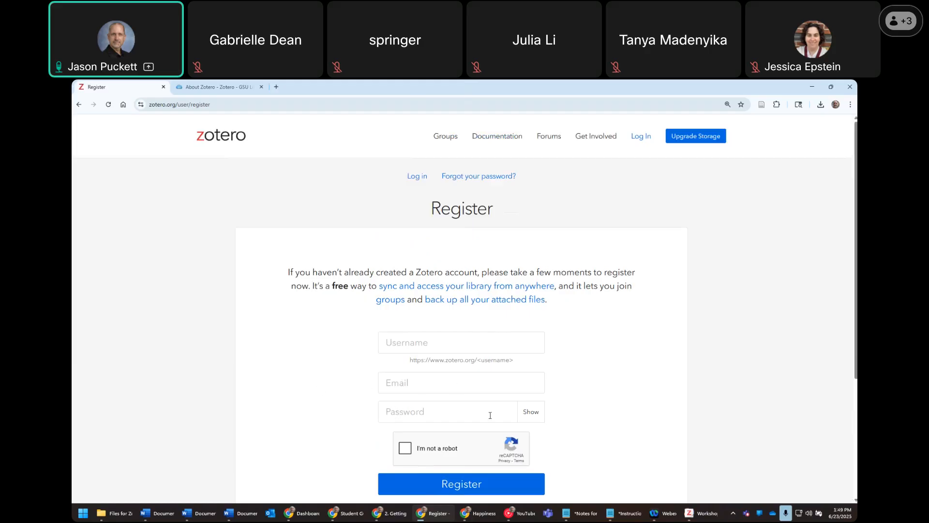
{"action": "scroll", "coordinate": [533, 339], "scroll_direction": "down", "scroll_amount": 3}
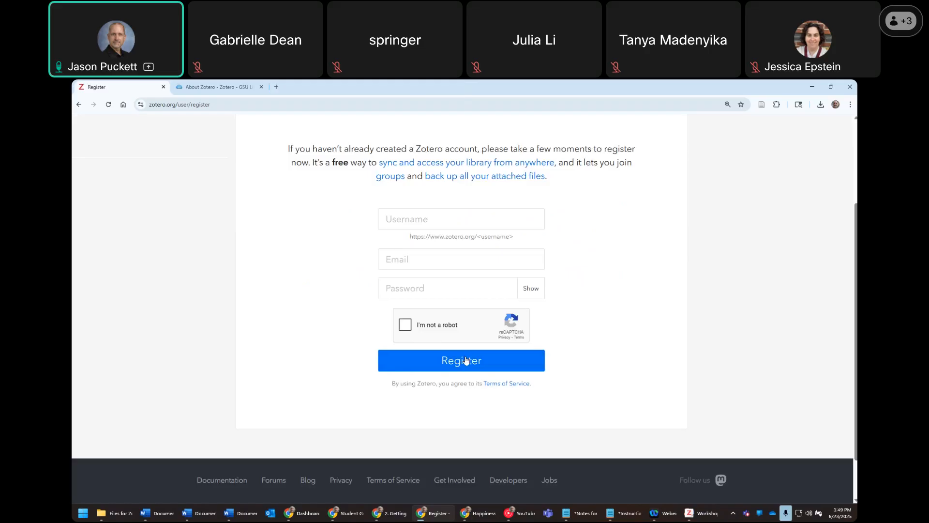
{"action": "scroll", "coordinate": [716, 332], "scroll_direction": "up", "scroll_amount": 3}
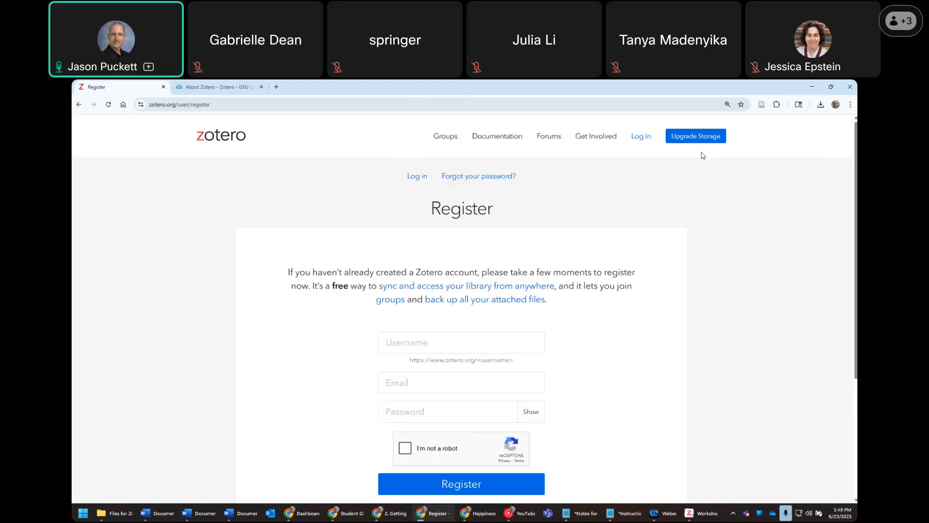
- Return to the Zotero desktop app and display the Sync section of its settings
{"action": "left_click", "coordinate": [811, 86]}
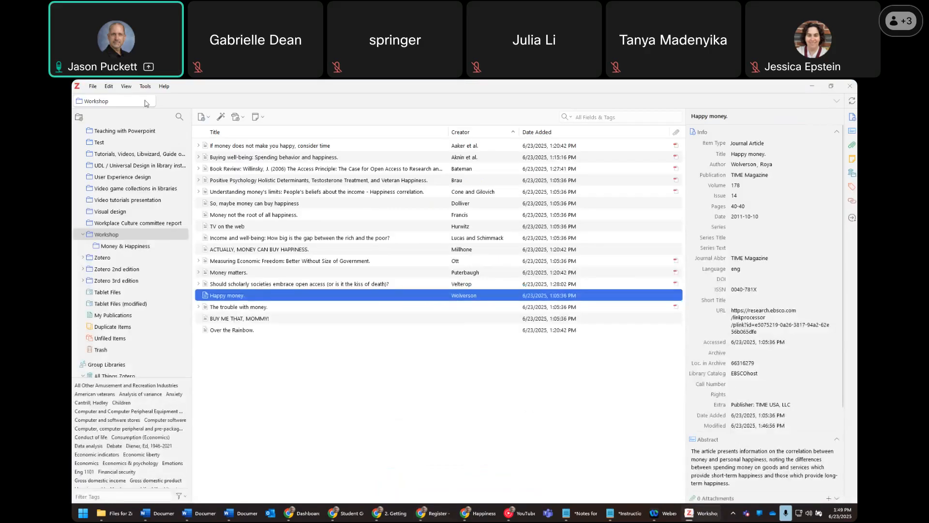
{"action": "left_click", "coordinate": [104, 86]}
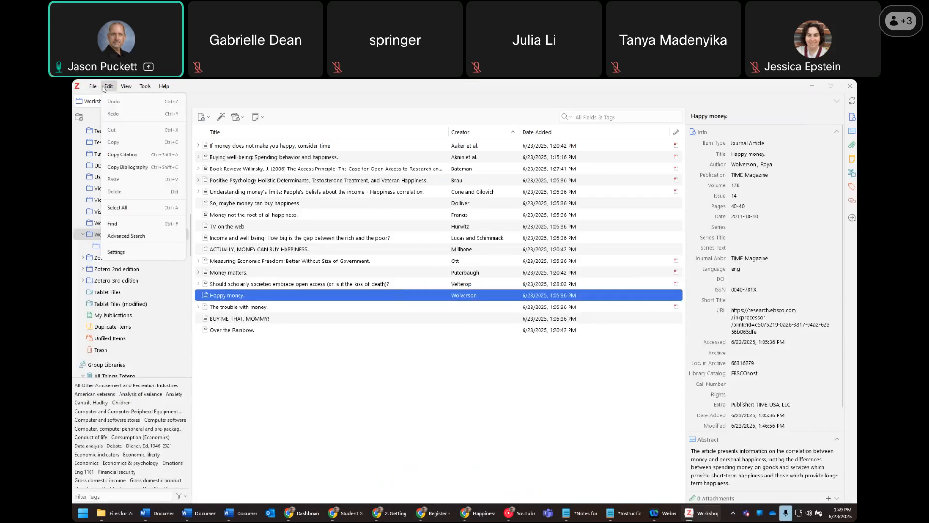
{"action": "left_click", "coordinate": [148, 250]}
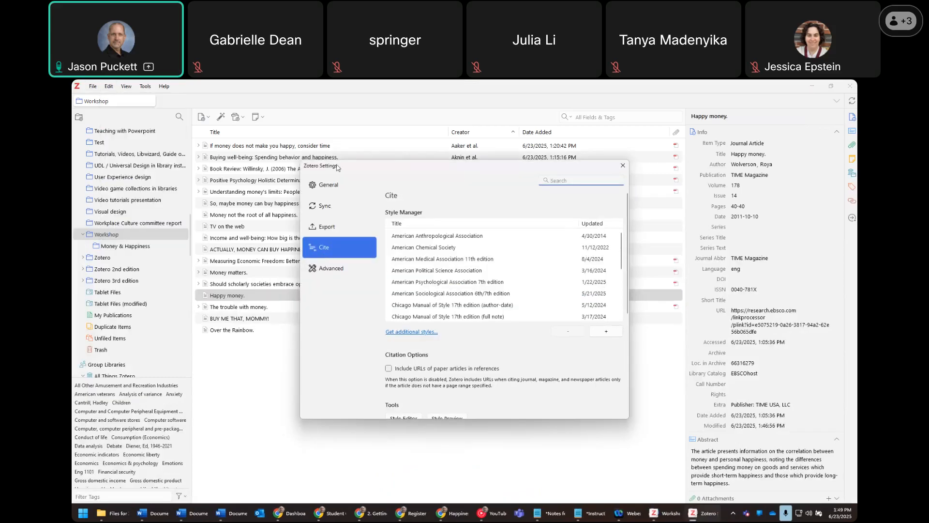
{"action": "left_click", "coordinate": [338, 211]}
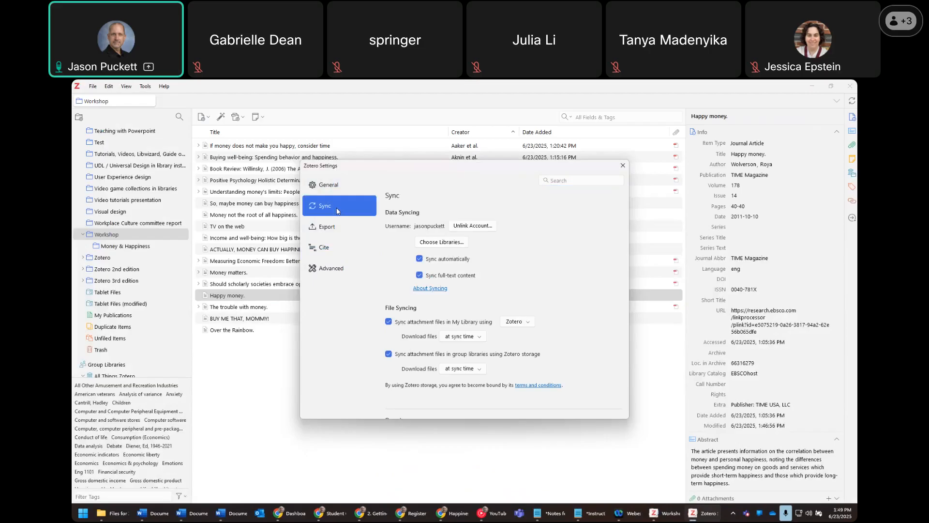
{"action": "left_click", "coordinate": [108, 87]}
{"action": "left_click", "coordinate": [139, 253]}
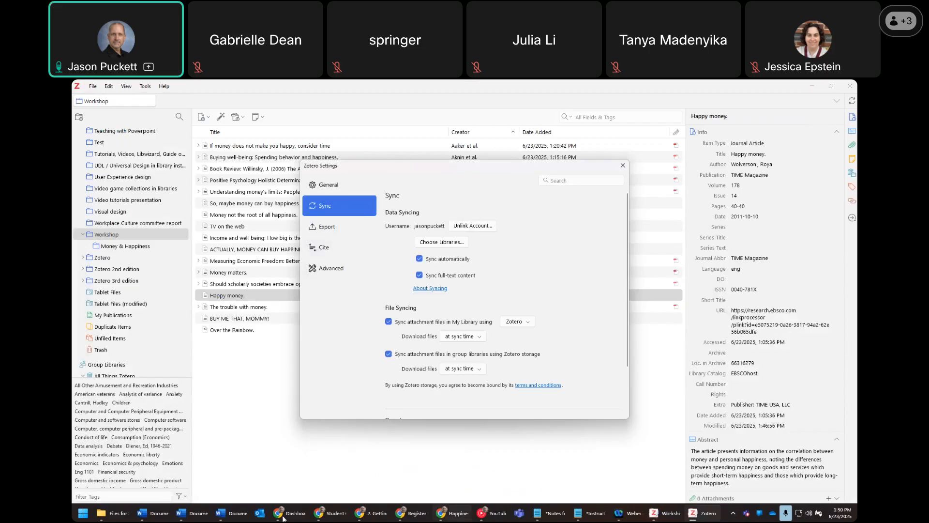
- Switch to Chrome, open the library research guide's "Synchronize your library" page, and look over its Zotero Sync instructions
{"action": "mouse_move", "coordinate": [450, 517]}
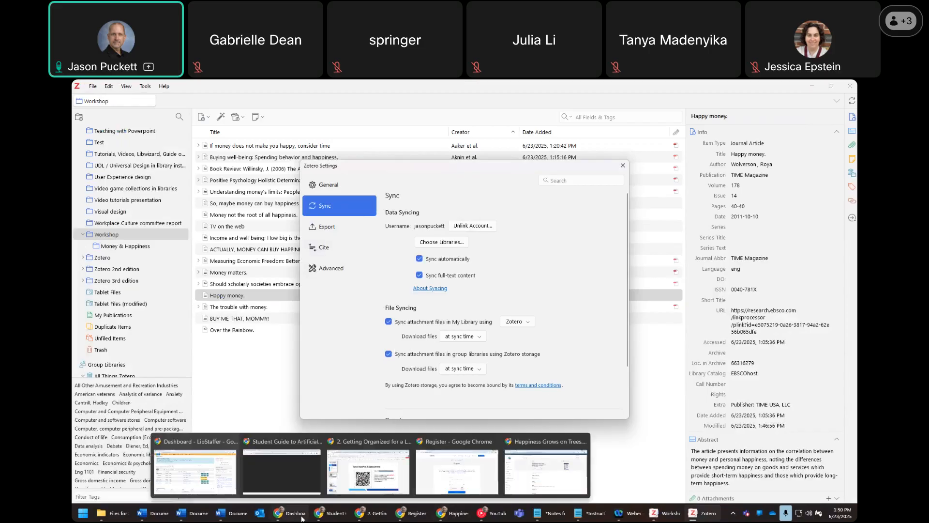
{"action": "left_click", "coordinate": [408, 519]}
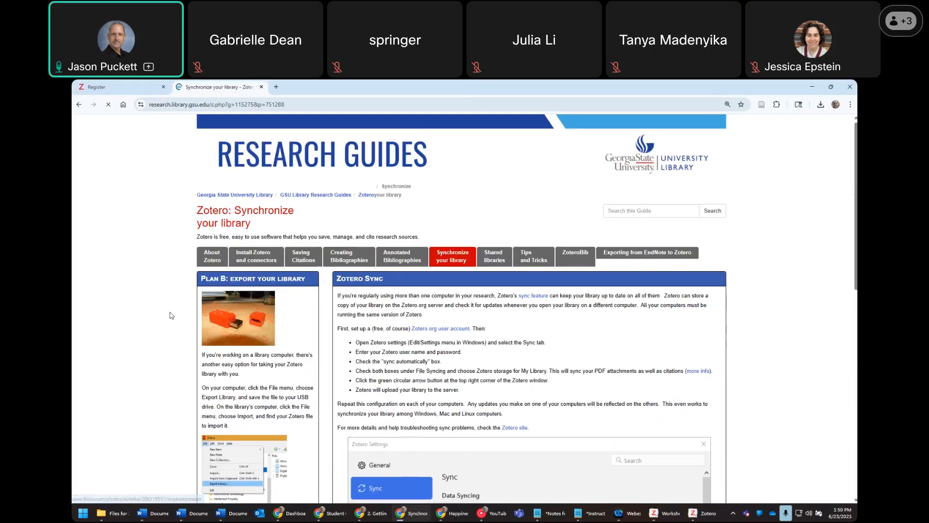
{"action": "scroll", "coordinate": [174, 315], "scroll_direction": "down", "scroll_amount": 15}
{"action": "scroll", "coordinate": [175, 313], "scroll_direction": "up", "scroll_amount": 15}
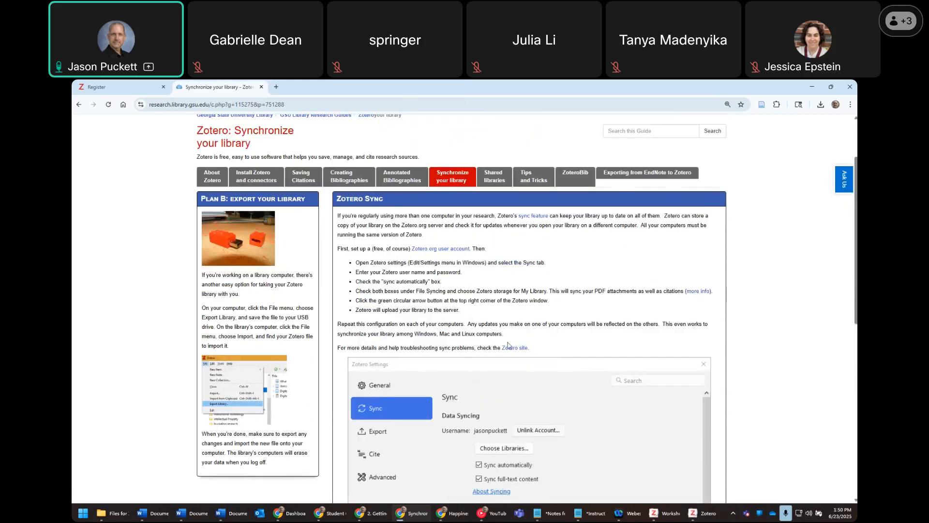
{"action": "scroll", "coordinate": [379, 347], "scroll_direction": "down", "scroll_amount": 3}
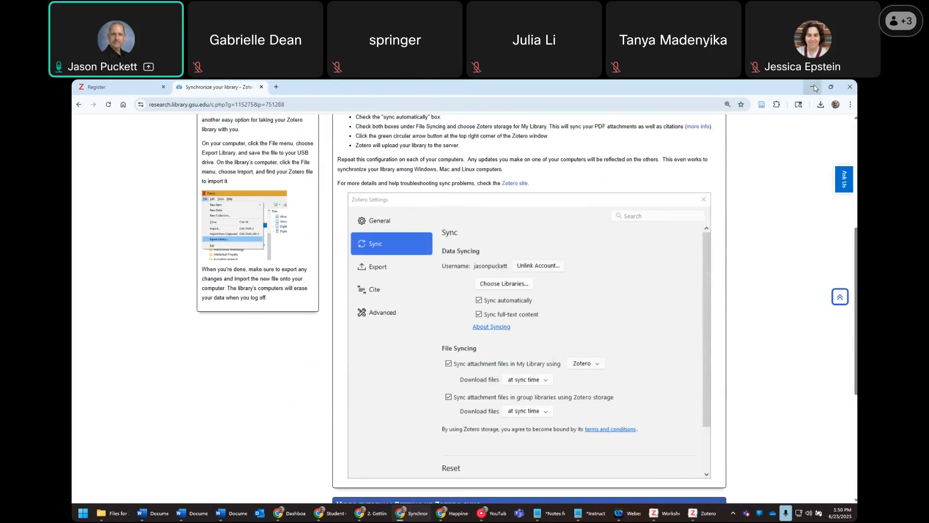
- Return to Zotero, review the data and file syncing options in the Sync settings, and close the settings
{"action": "left_click", "coordinate": [812, 87]}
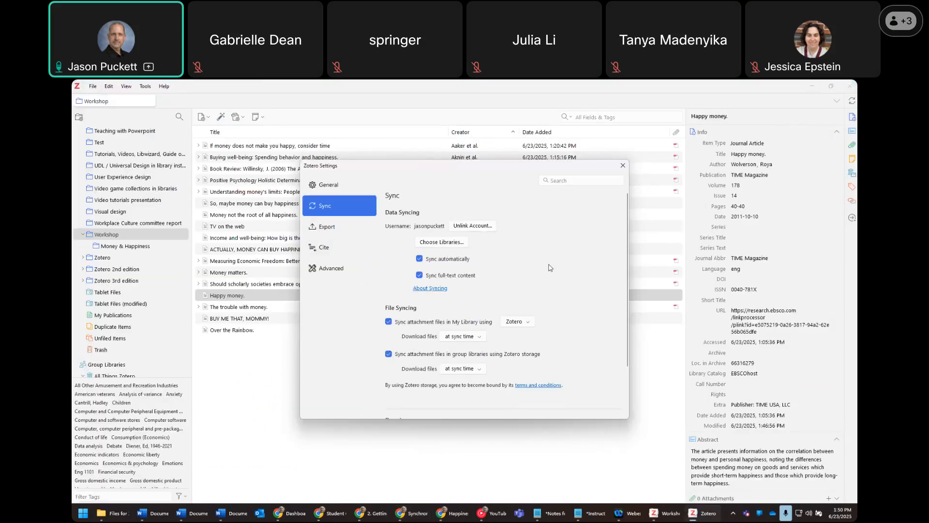
{"action": "scroll", "coordinate": [501, 272], "scroll_direction": "down", "scroll_amount": 2}
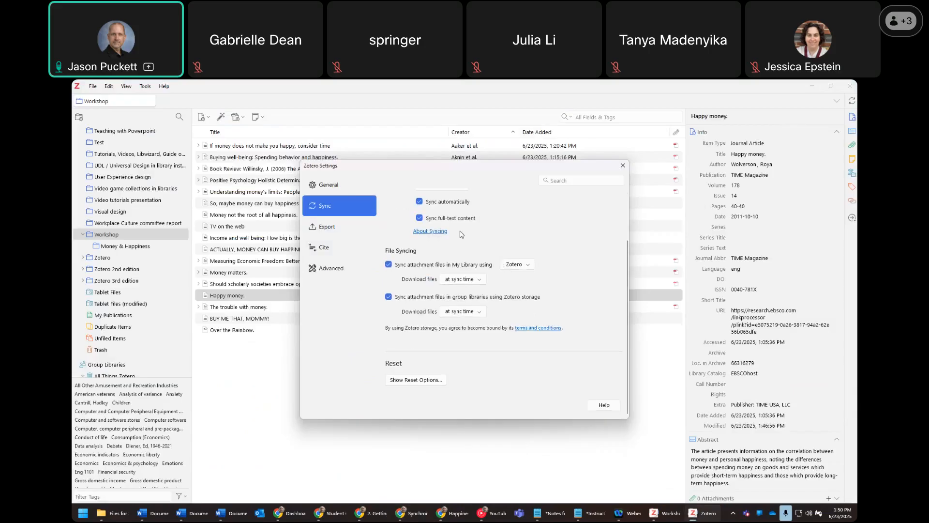
{"action": "scroll", "coordinate": [462, 235], "scroll_direction": "up", "scroll_amount": 2}
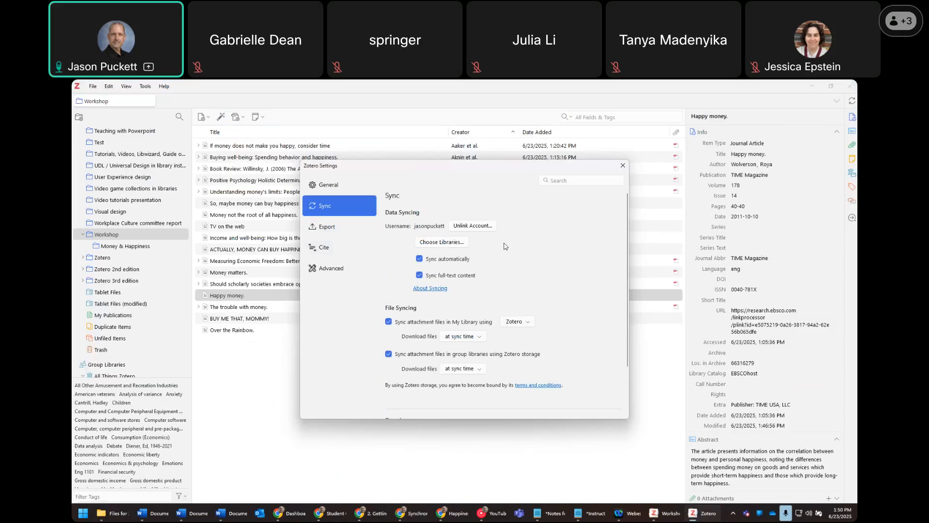
{"action": "left_click", "coordinate": [623, 166]}
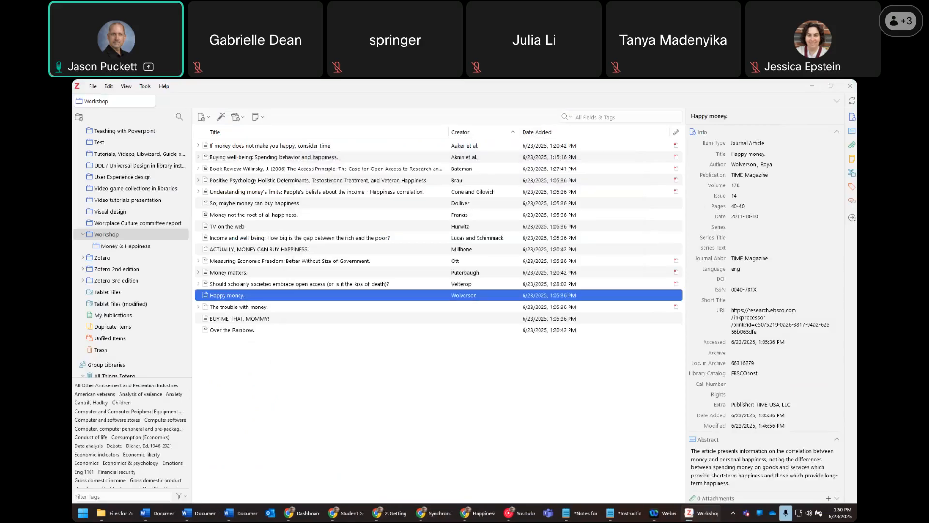
- Sync the Zotero library with the server and reopen the Sync settings
{"action": "left_click", "coordinate": [853, 103]}
{"action": "left_click", "coordinate": [109, 86]}
{"action": "left_click", "coordinate": [140, 251]}
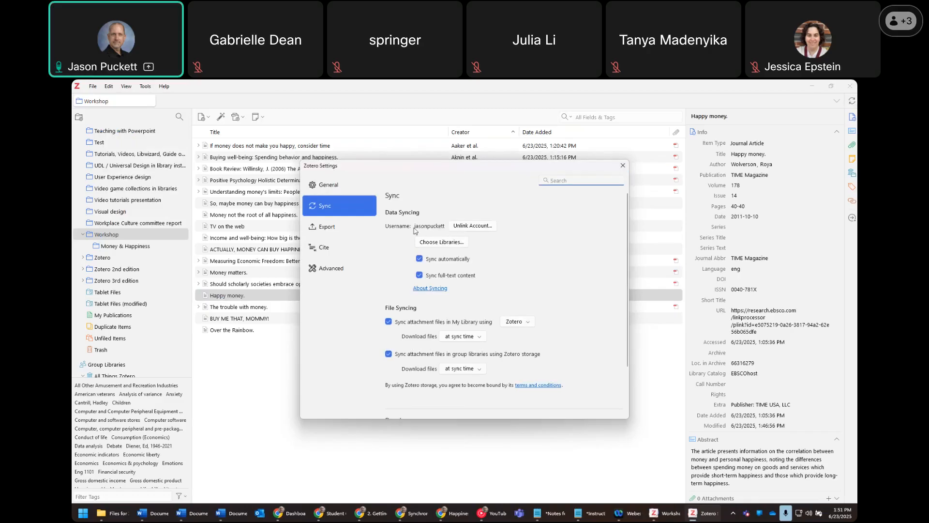
- Close the Zotero settings and sync the library with the server
{"action": "left_click", "coordinate": [622, 166]}
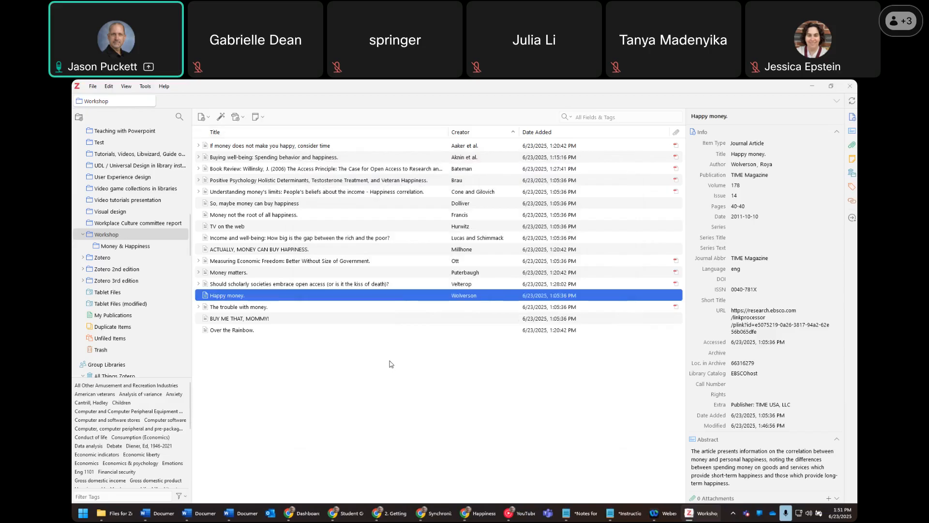
{"action": "left_click", "coordinate": [853, 103]}
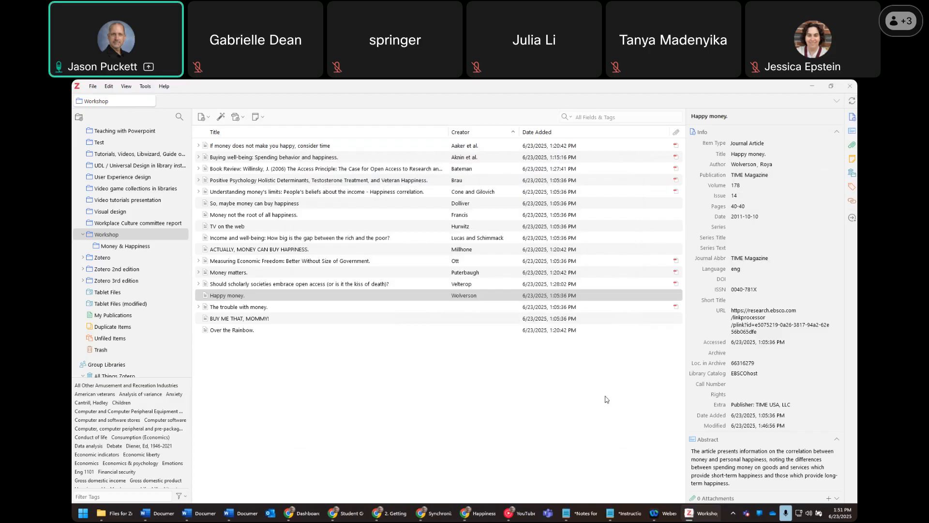
- Convert the titles of the all-caps articles "BUY ME THAT, MOMMY!" and "ACTUALLY, MONEY CAN BUY HAPPINESS." to sentence case
{"action": "left_click", "coordinate": [384, 320]}
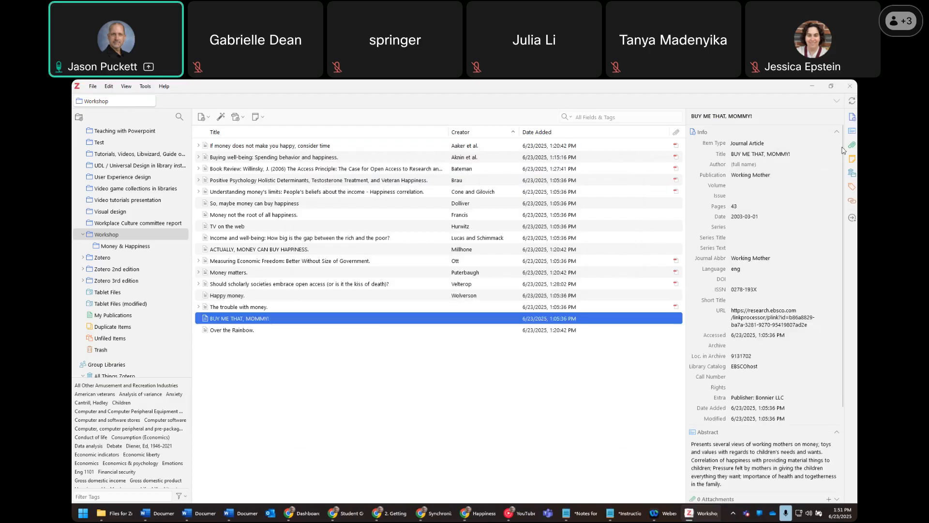
{"action": "right_click", "coordinate": [750, 157]}
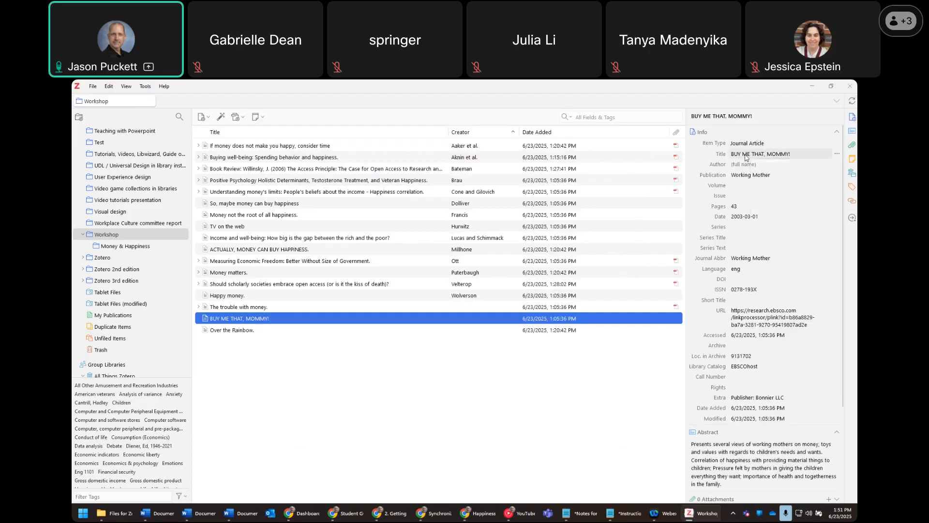
{"action": "left_click", "coordinate": [768, 205]}
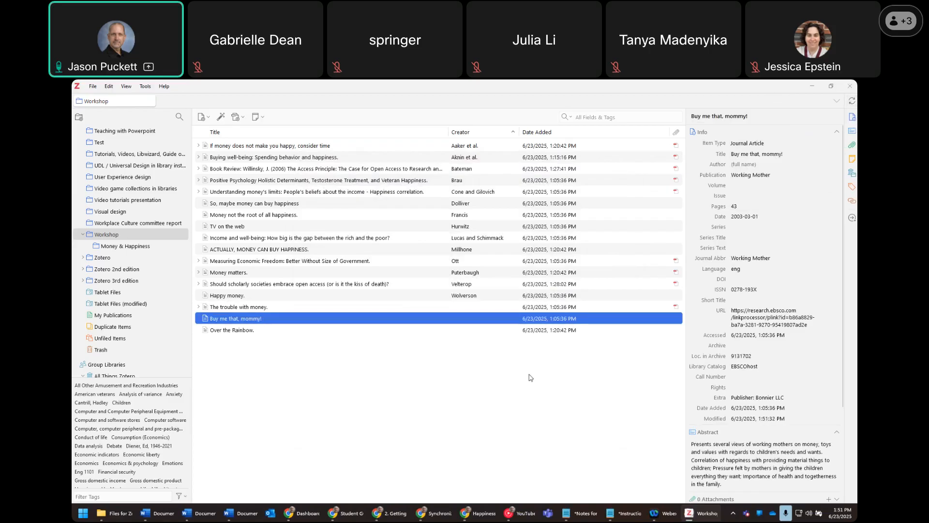
{"action": "left_click", "coordinate": [300, 250]}
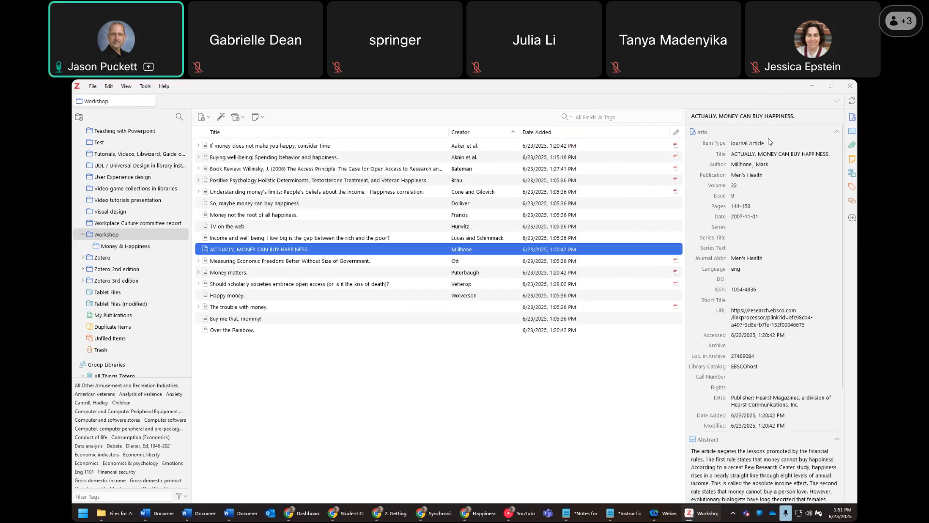
{"action": "right_click", "coordinate": [774, 155]}
{"action": "left_click", "coordinate": [796, 202]}
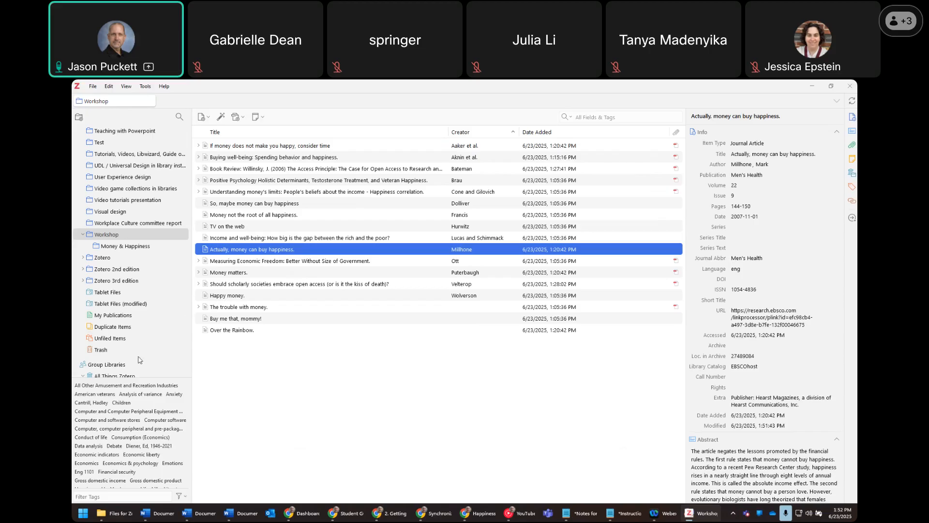
- Look through the group libraries All Things Zotero, Free/Libre and Open Source Software, GSU DIA, LibGuides and practice group
{"action": "left_click", "coordinate": [125, 367]}
{"action": "scroll", "coordinate": [125, 367], "scroll_direction": "down", "scroll_amount": 3}
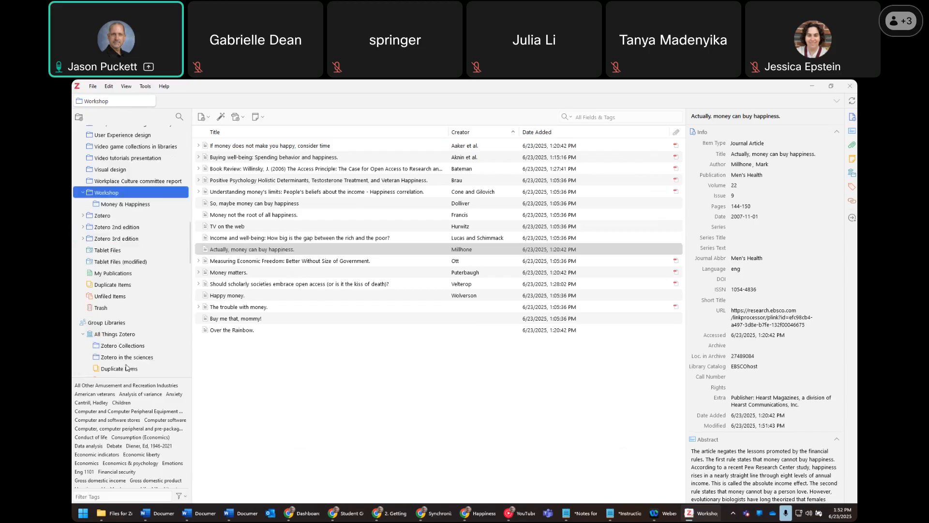
{"action": "left_click", "coordinate": [125, 250]}
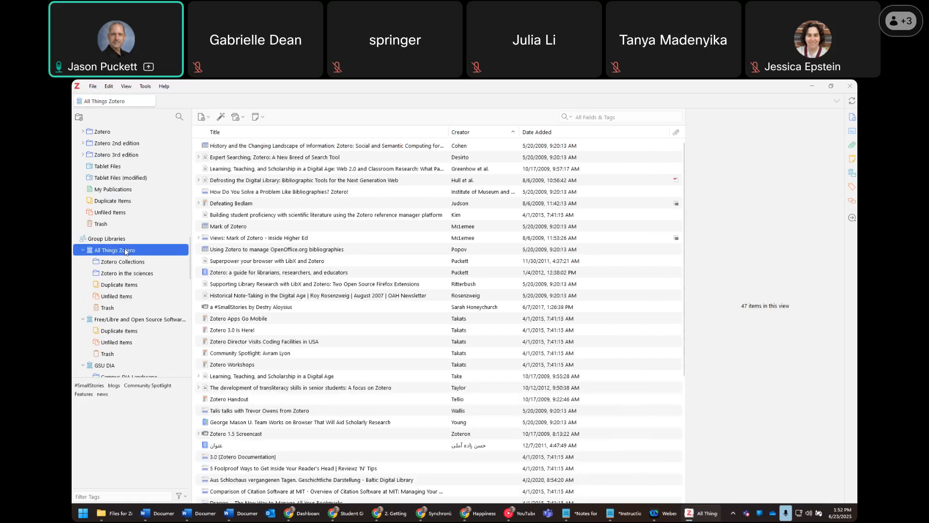
{"action": "left_click", "coordinate": [136, 320]}
{"action": "scroll", "coordinate": [114, 286], "scroll_direction": "down", "scroll_amount": 2}
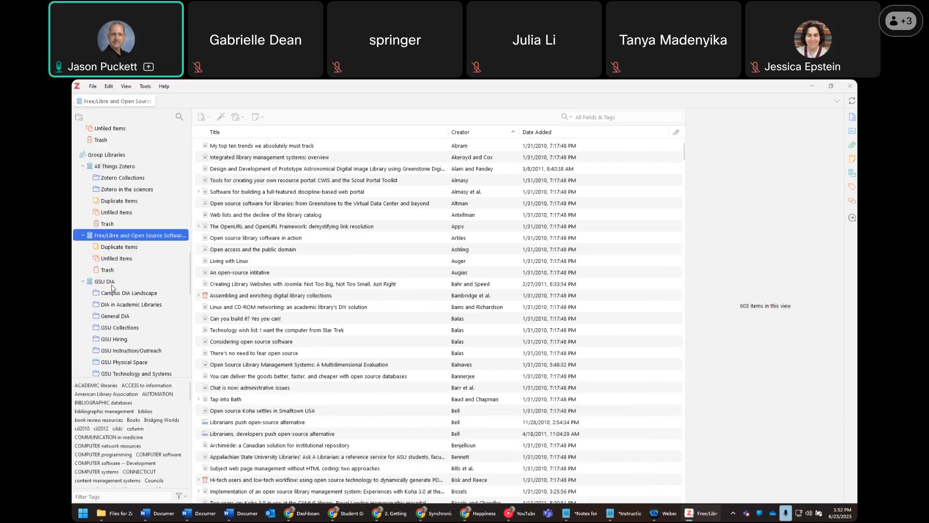
{"action": "left_click", "coordinate": [113, 282]}
{"action": "scroll", "coordinate": [113, 283], "scroll_direction": "down", "scroll_amount": 5}
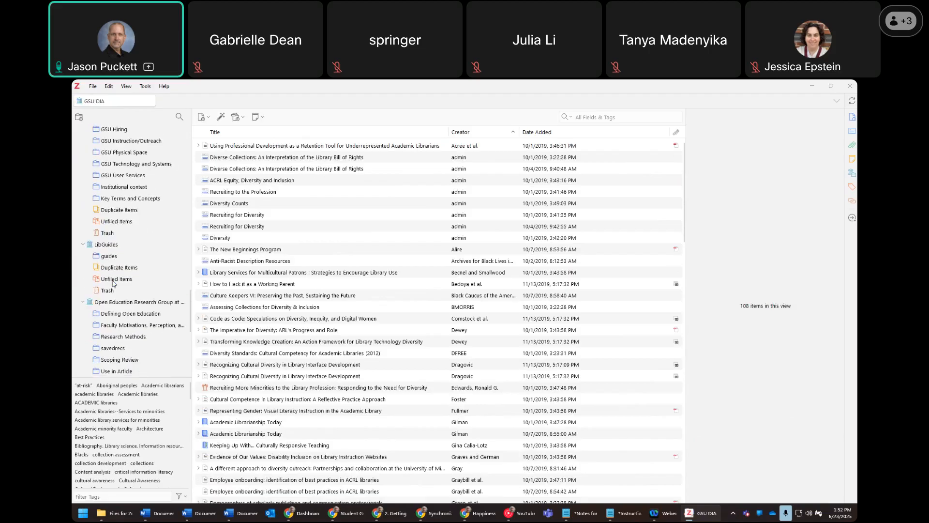
{"action": "left_click", "coordinate": [112, 248]}
{"action": "scroll", "coordinate": [112, 252], "scroll_direction": "down", "scroll_amount": 4}
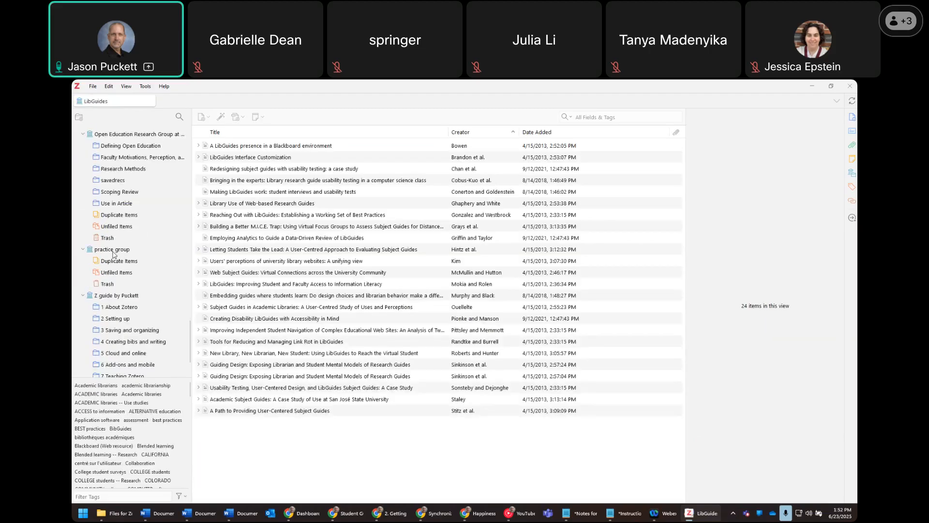
{"action": "left_click", "coordinate": [113, 251]}
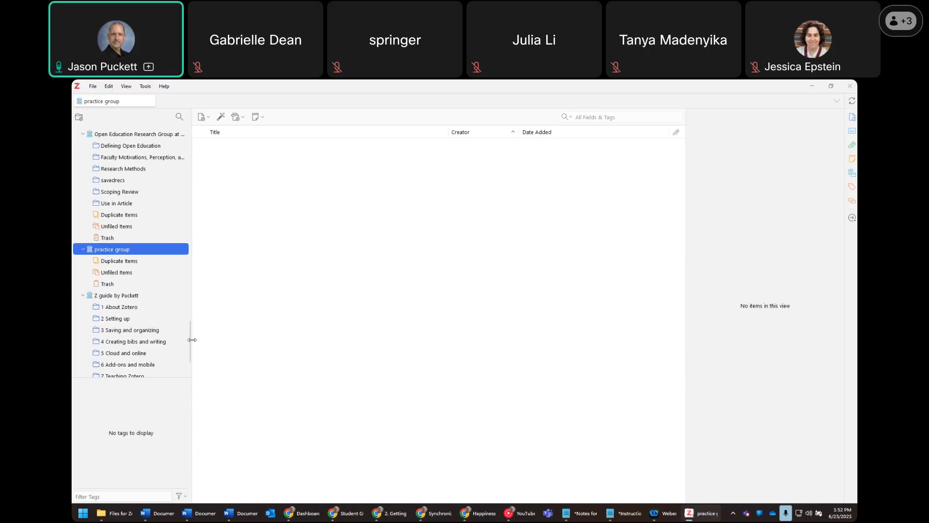
- Copy the article "Copyright administration in academic libraries in Ghana" from My Library into the practice group and display that group's library
{"action": "left_click_drag", "start_coordinate": [189, 344], "coordinate": [207, 130]}
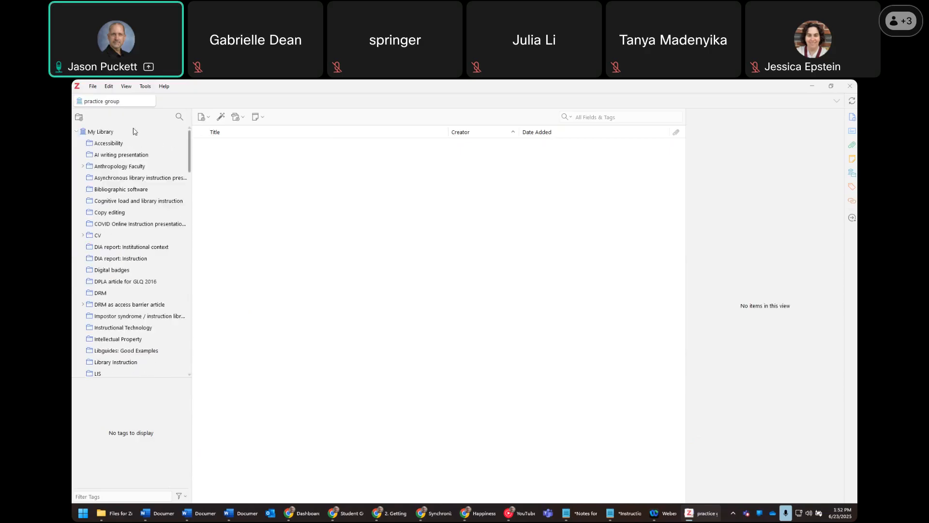
{"action": "left_click", "coordinate": [98, 132]}
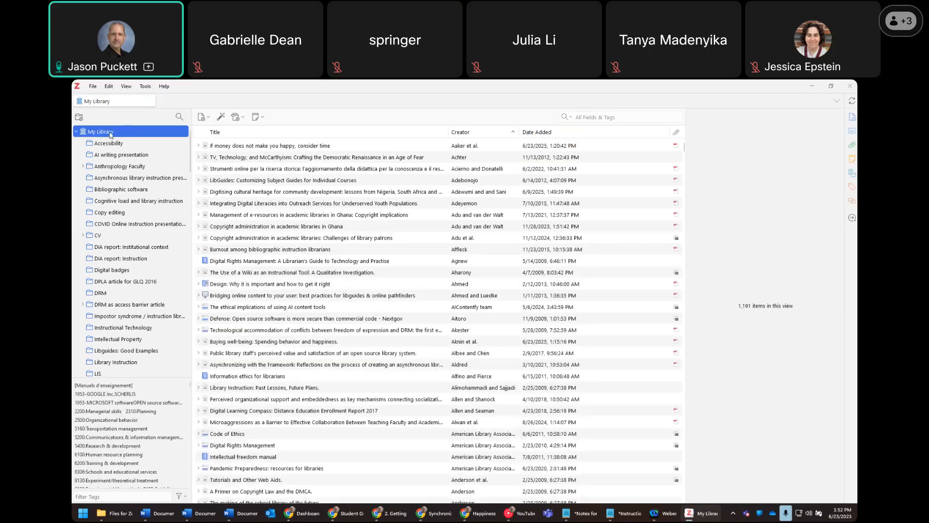
{"action": "scroll", "coordinate": [143, 286], "scroll_direction": "down", "scroll_amount": 20}
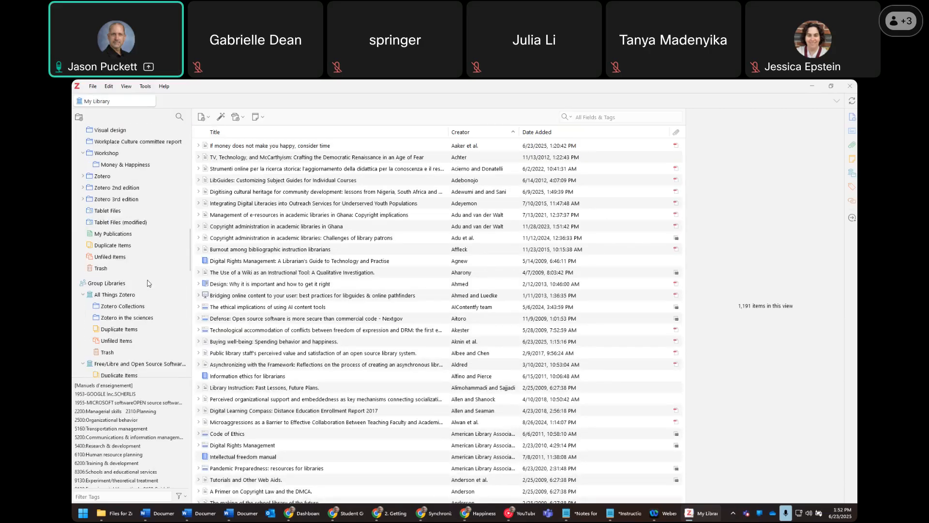
{"action": "scroll", "coordinate": [149, 284], "scroll_direction": "down", "scroll_amount": 5}
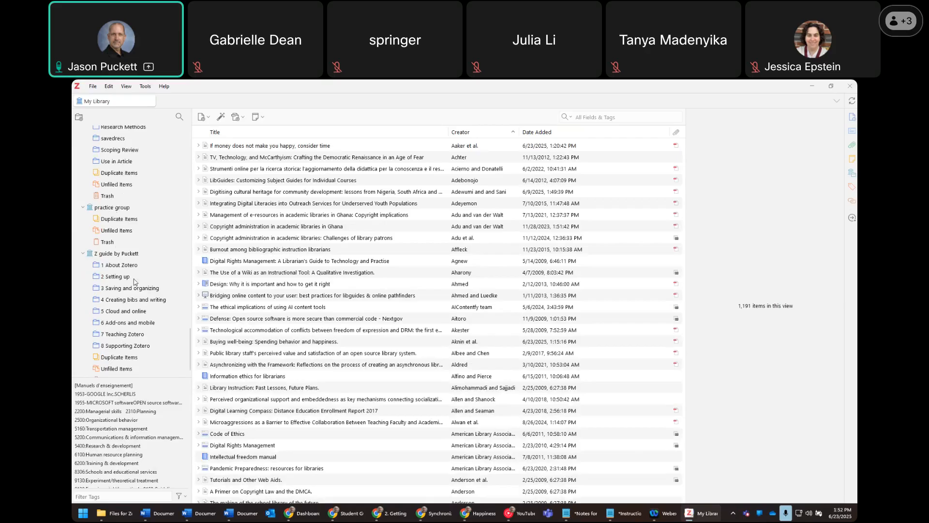
{"action": "scroll", "coordinate": [137, 282], "scroll_direction": "up", "scroll_amount": 3}
{"action": "scroll", "coordinate": [137, 282], "scroll_direction": "down", "scroll_amount": 1}
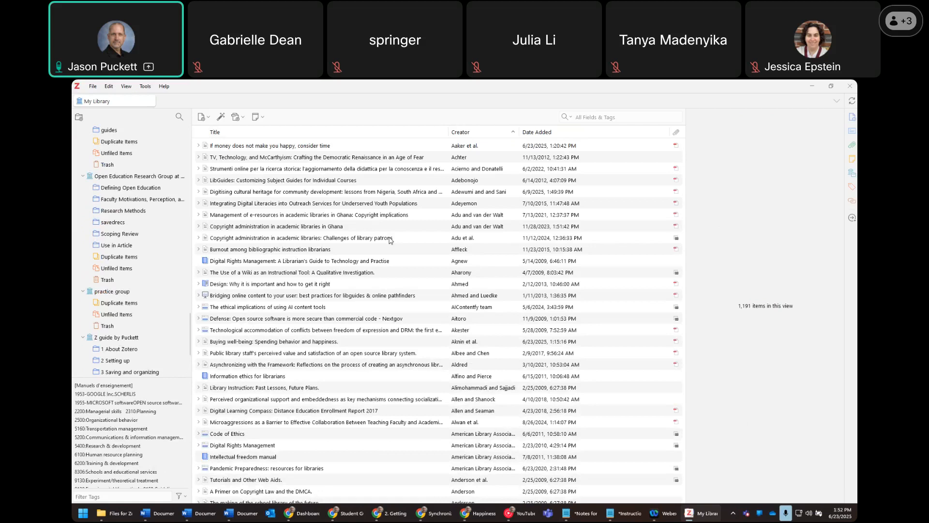
{"action": "left_click", "coordinate": [305, 227]}
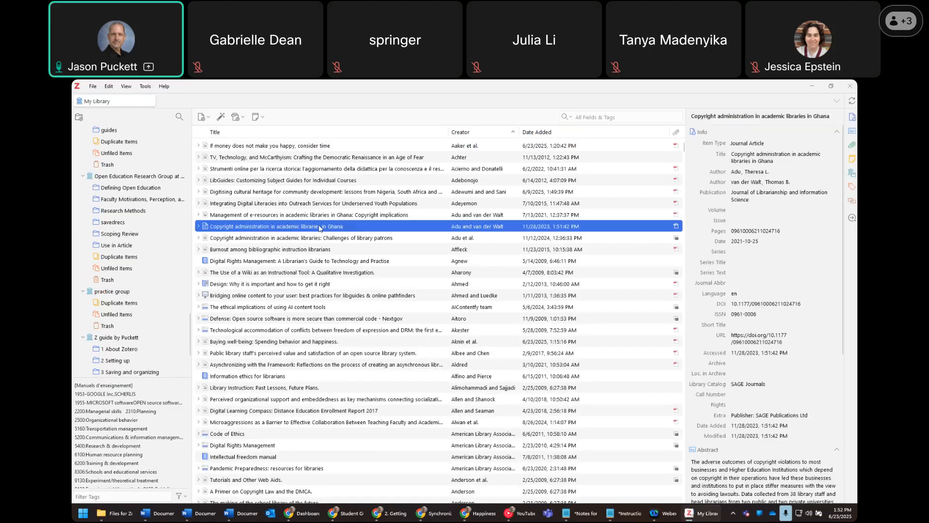
{"action": "left_click_drag", "start_coordinate": [109, 289], "coordinate": [109, 292]}
{"action": "left_click", "coordinate": [109, 292]}
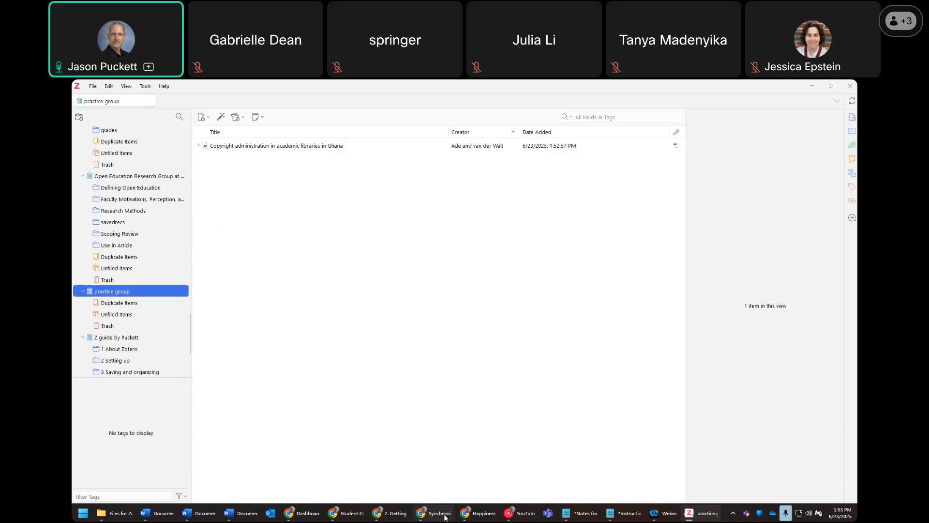
- Switch to the EBSCO record "Happiness Grows on Trees." in Chrome and save it with the Zotero Connector
{"action": "mouse_move", "coordinate": [446, 517]}
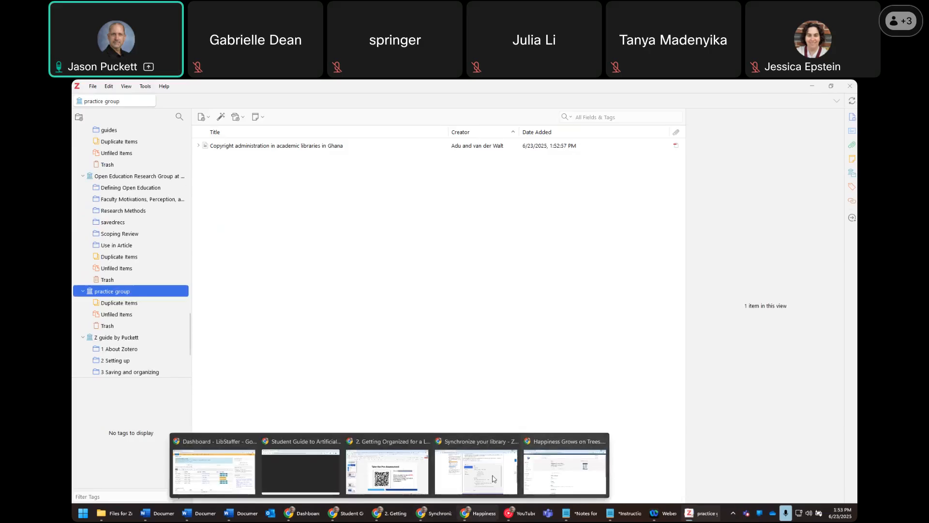
{"action": "left_click", "coordinate": [565, 472]}
{"action": "left_click", "coordinate": [762, 105]}
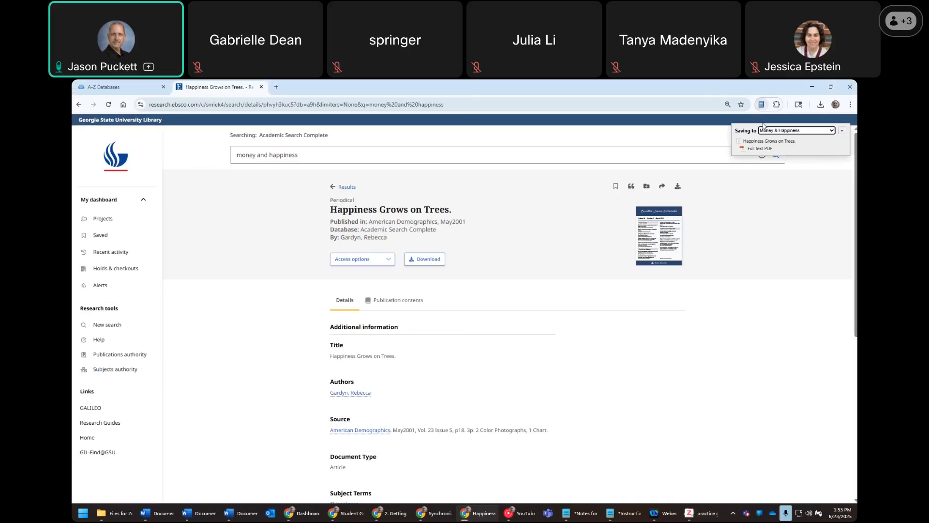
{"action": "left_click", "coordinate": [811, 88]}
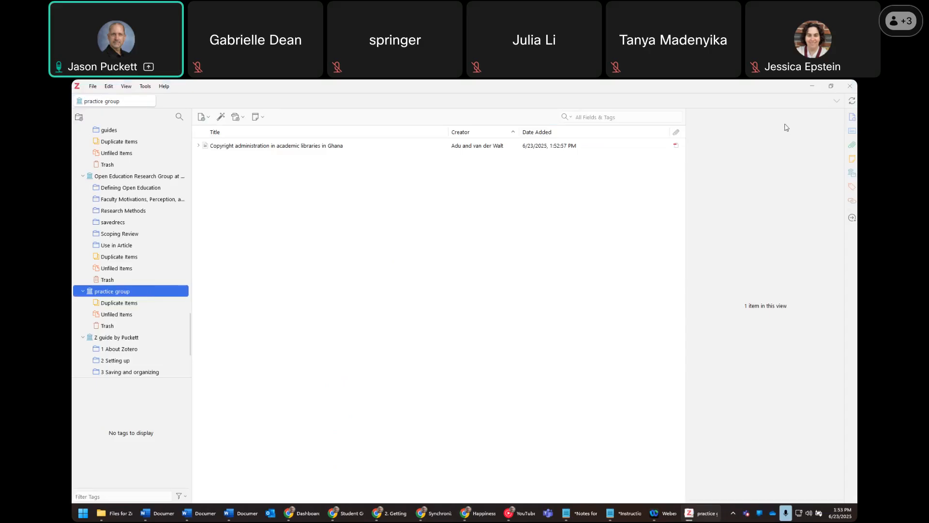
{"action": "key", "text": "alt+Tab"}
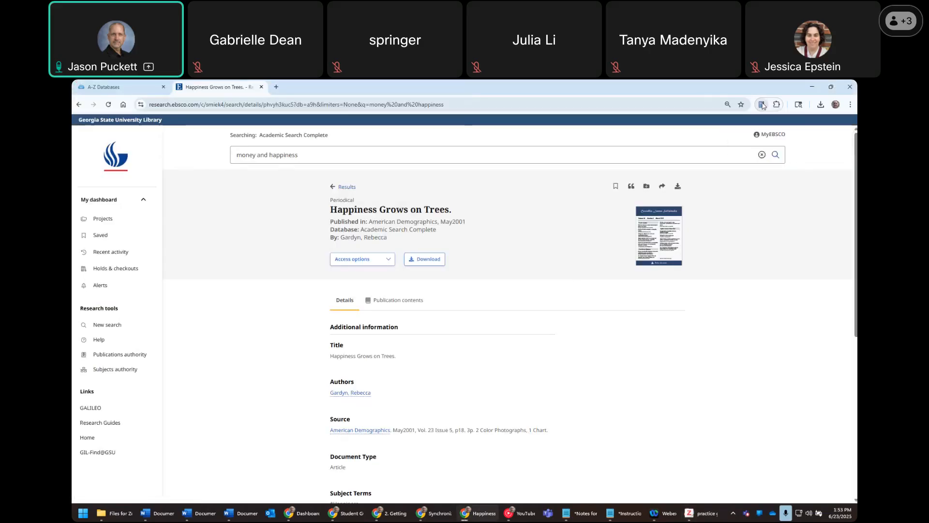
{"action": "key", "text": "alt+Tab"}
{"action": "key", "text": "alt+Tab"}
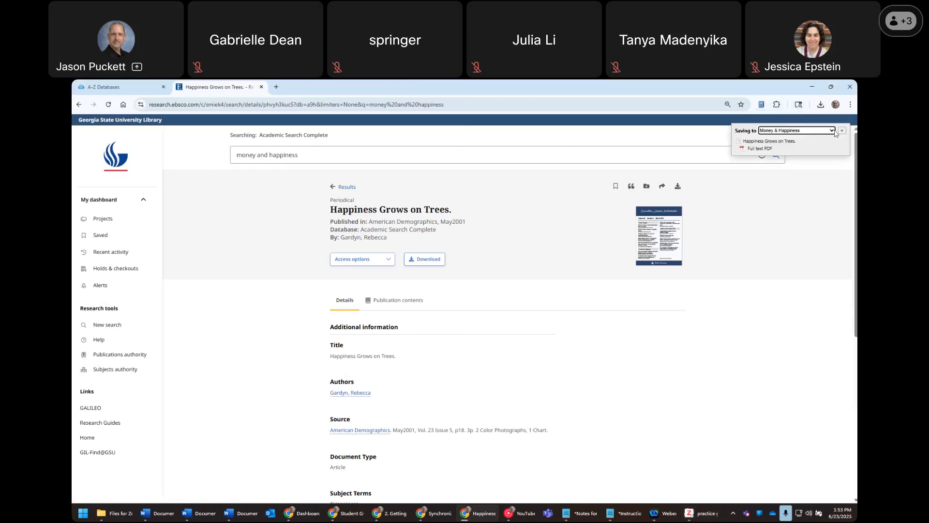
- Set the Connector's save destination for the record to practice group, finish the save, and return to Zotero
{"action": "left_click", "coordinate": [835, 134]}
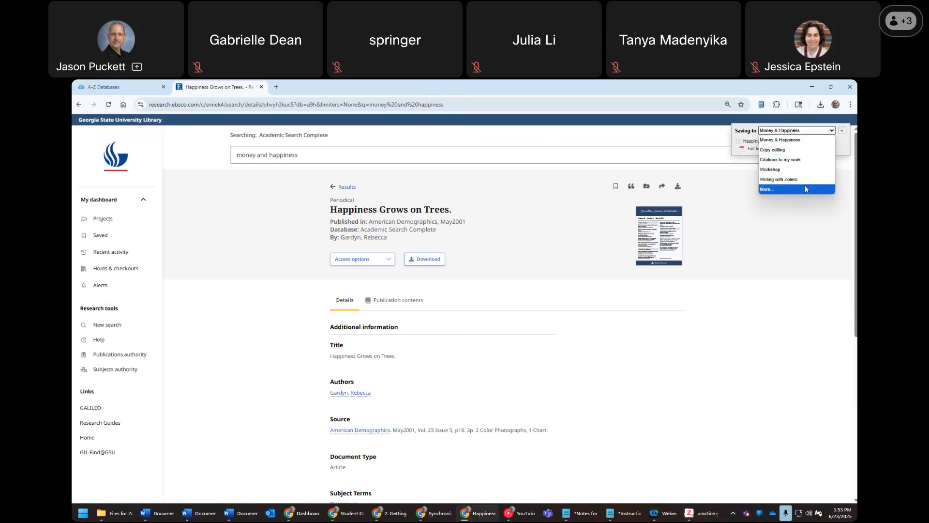
{"action": "left_click", "coordinate": [803, 187]}
{"action": "scroll", "coordinate": [799, 186], "scroll_direction": "down", "scroll_amount": 5}
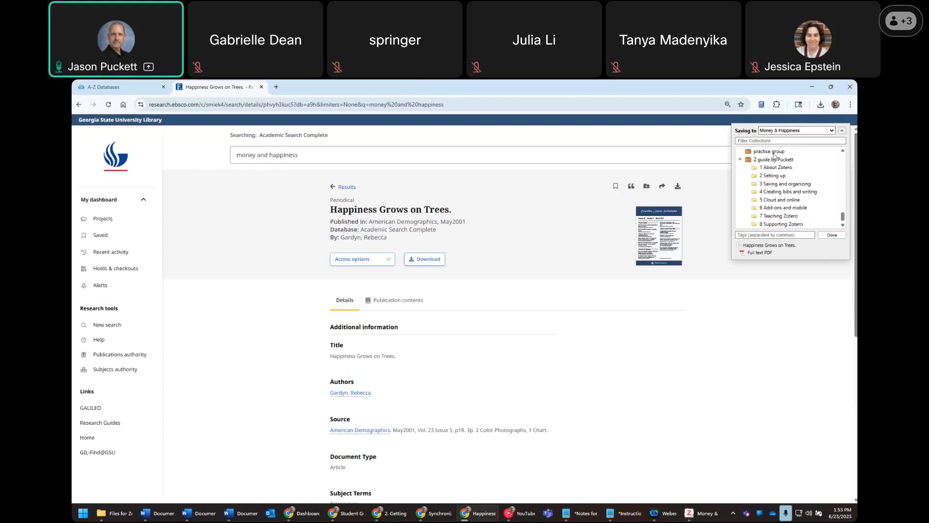
{"action": "left_click", "coordinate": [771, 152]}
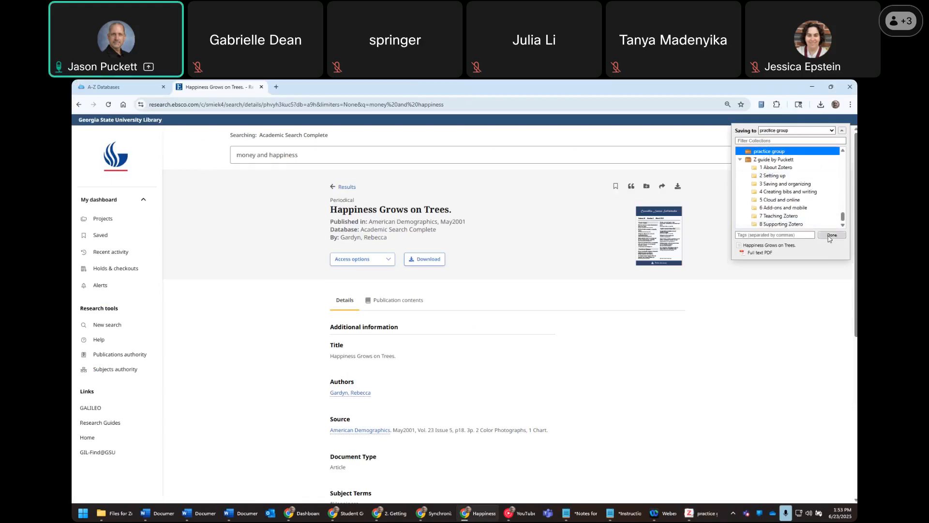
{"action": "left_click", "coordinate": [831, 236]}
{"action": "key", "text": "alt+Tab"}
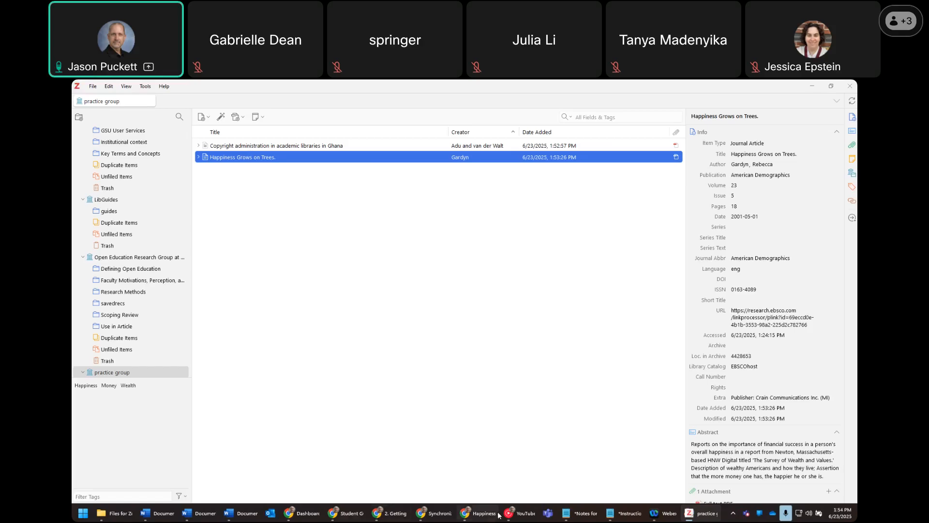
- Switch to Chrome, log in to the Zotero website with the account username and password, and open the Groups page
{"action": "mouse_move", "coordinate": [464, 514]}
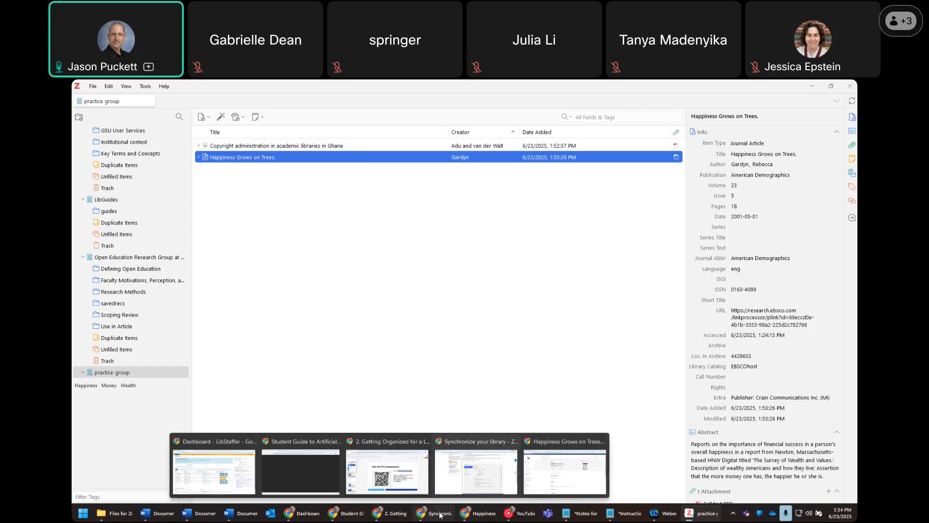
{"action": "left_click", "coordinate": [440, 514]}
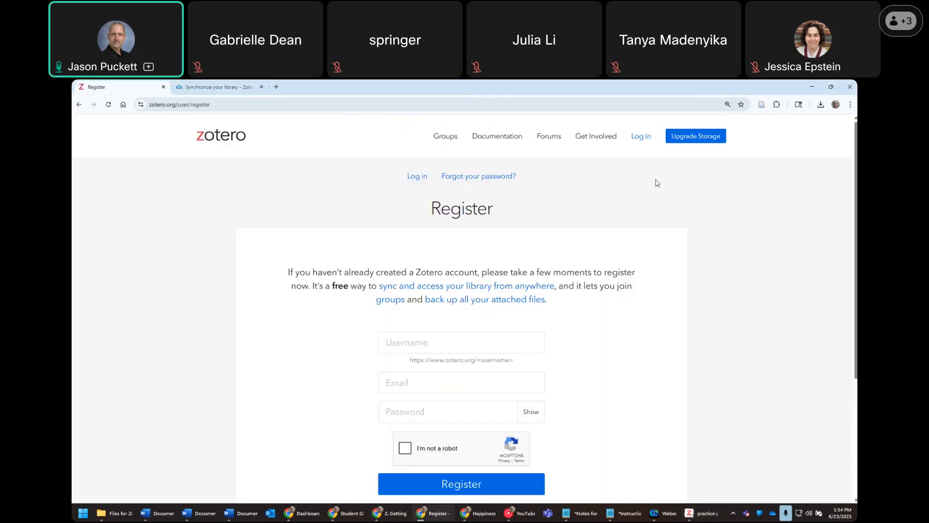
{"action": "left_click", "coordinate": [641, 137]}
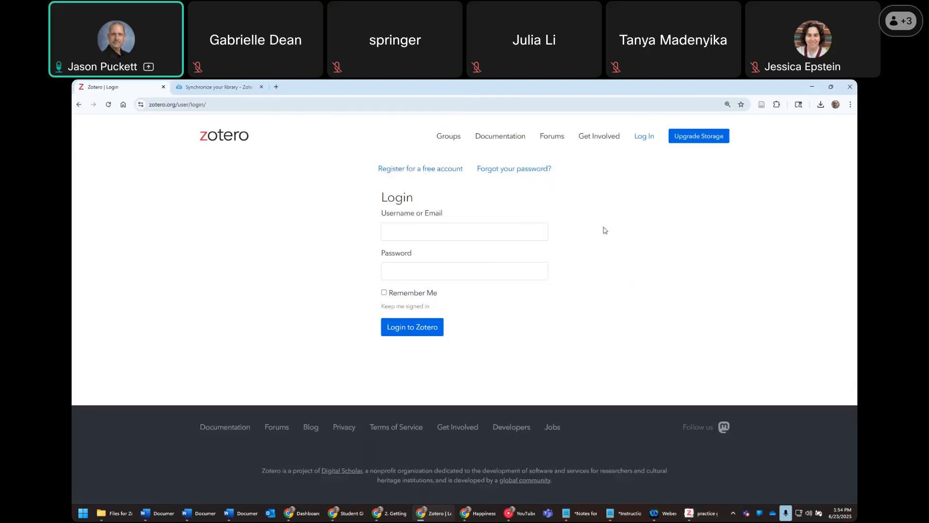
{"action": "key", "text": "ctrl+shift+l"}
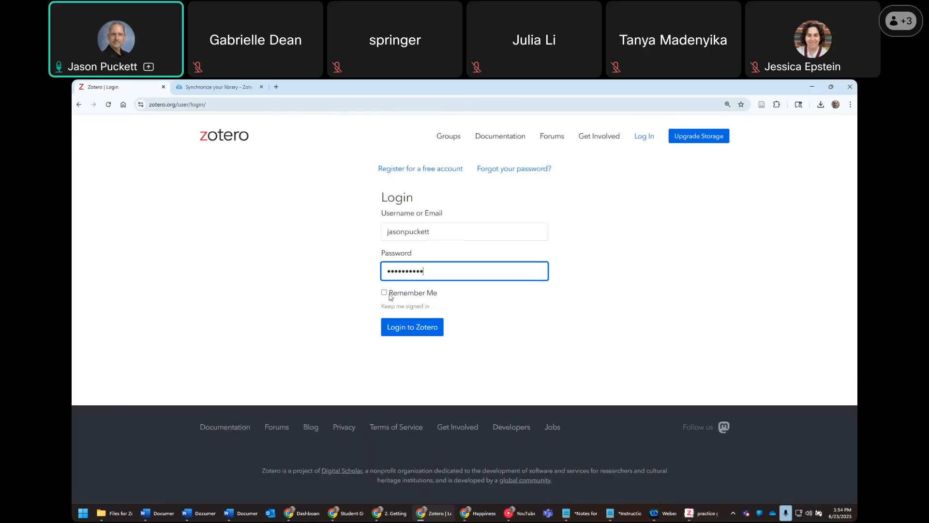
{"action": "left_click", "coordinate": [394, 298]}
{"action": "key", "text": "Return"}
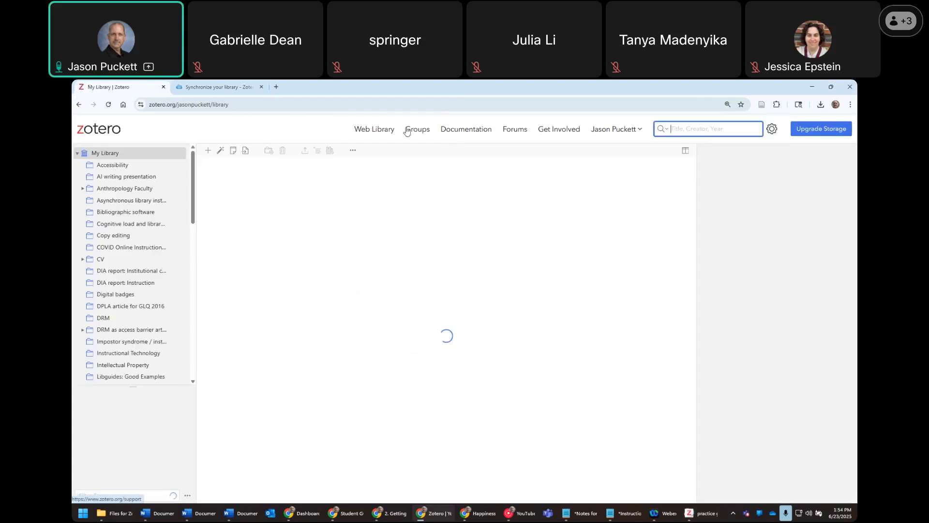
{"action": "left_click", "coordinate": [414, 129]}
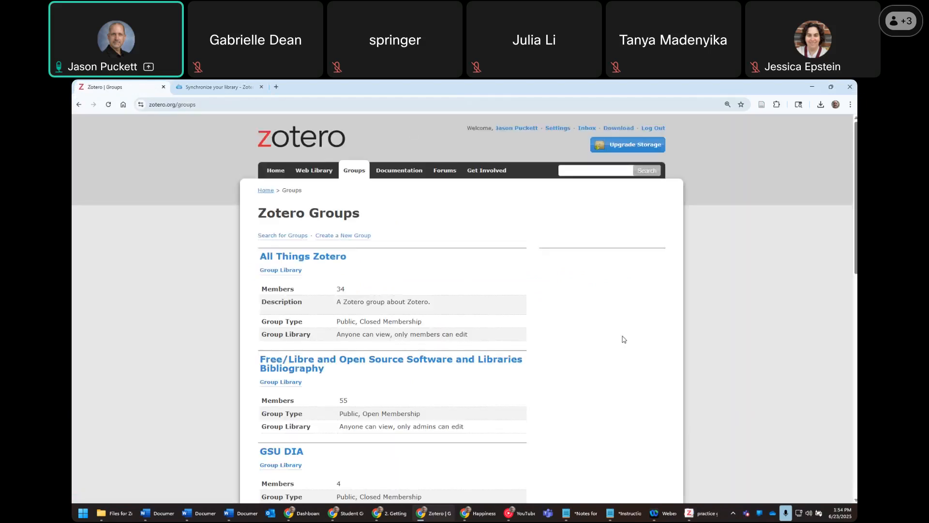
- Open the practice group's library settings and review its group type, library reading, library editing and file editing options
{"action": "scroll", "coordinate": [623, 339], "scroll_direction": "down", "scroll_amount": 5}
{"action": "scroll", "coordinate": [624, 339], "scroll_direction": "down", "scroll_amount": 4}
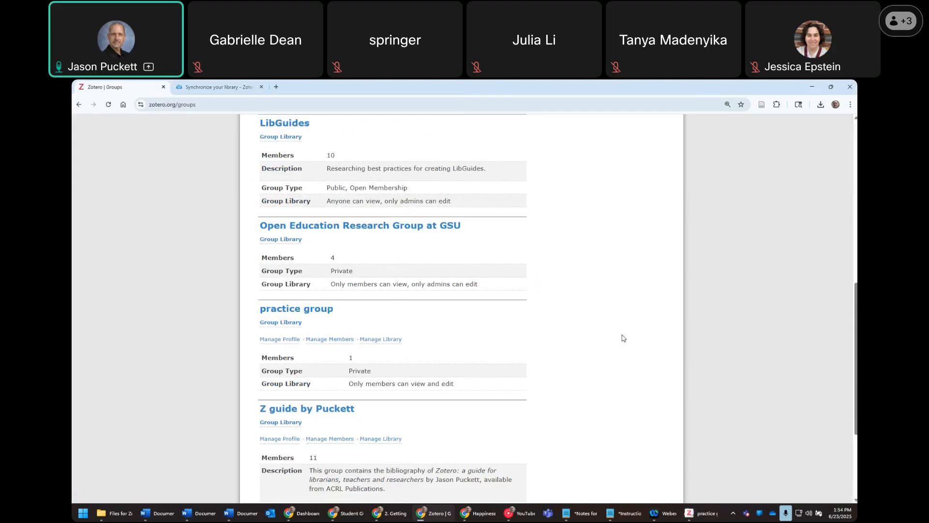
{"action": "left_click", "coordinate": [381, 339]}
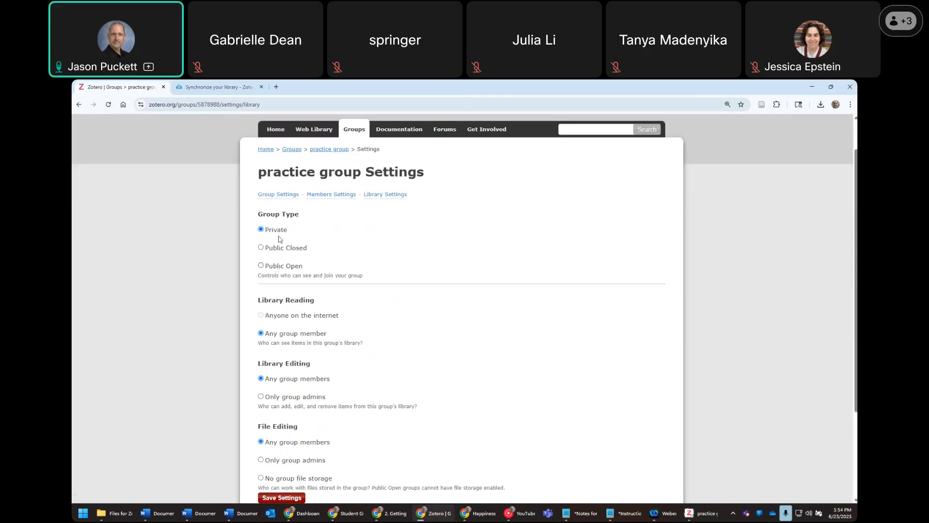
{"action": "scroll", "coordinate": [600, 297], "scroll_direction": "down", "scroll_amount": 3}
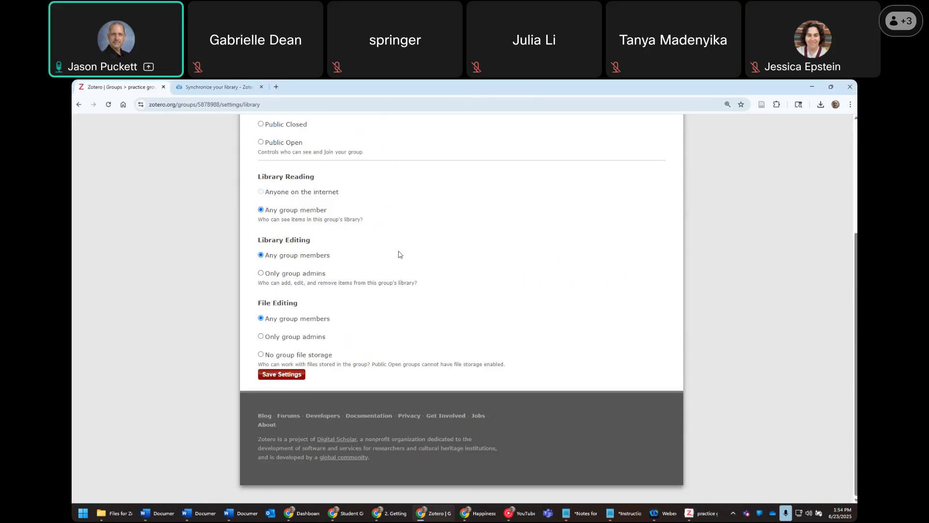
{"action": "scroll", "coordinate": [731, 337], "scroll_direction": "up", "scroll_amount": 4}
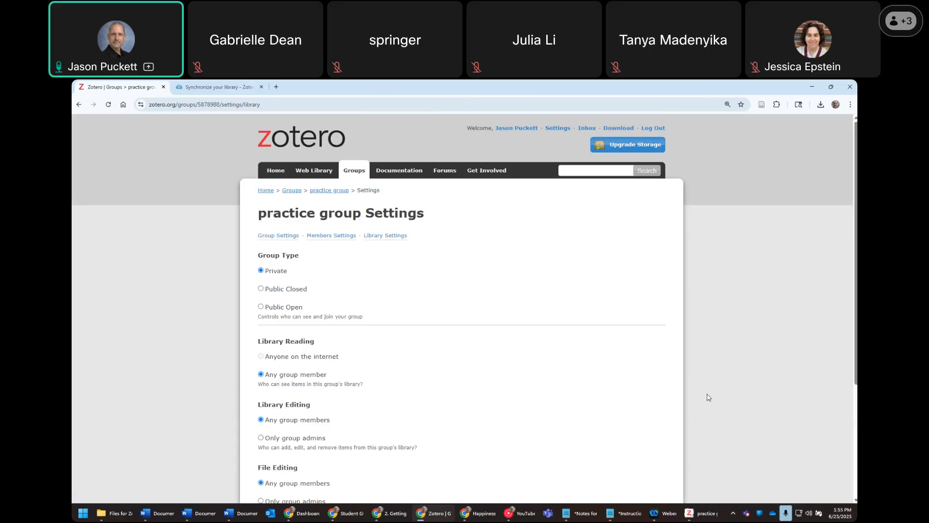
- Switch to Zotero, display the Workshop collection, and look over the personal collections and the group libraries below them
{"action": "left_click", "coordinate": [702, 513]}
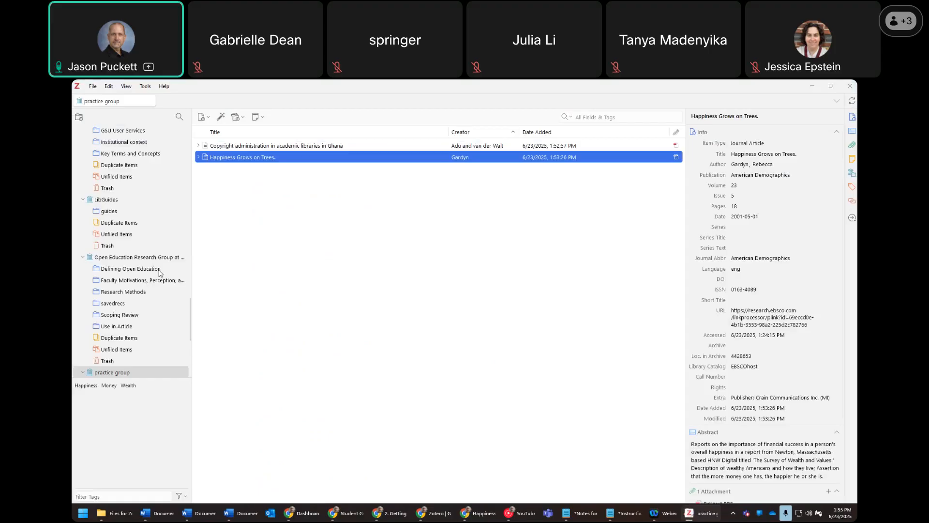
{"action": "scroll", "coordinate": [135, 195], "scroll_direction": "up", "scroll_amount": 10}
{"action": "left_click", "coordinate": [134, 192]}
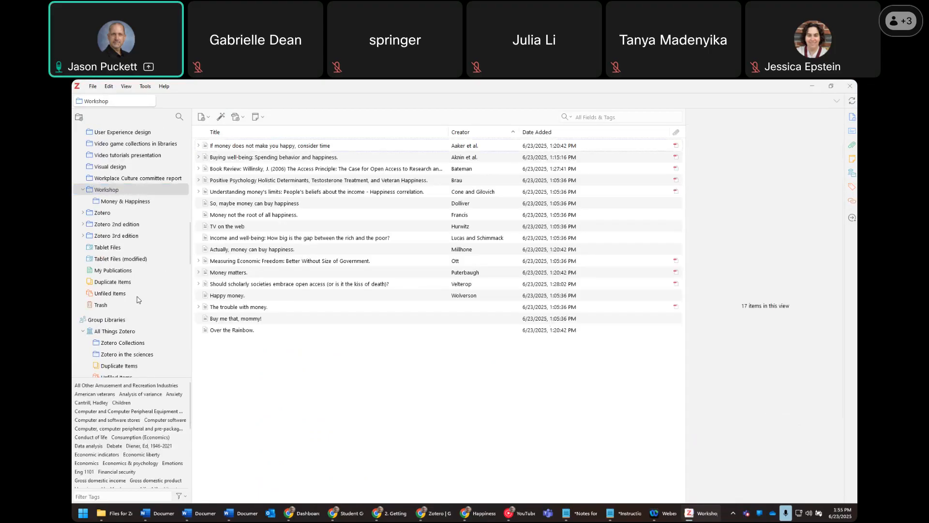
{"action": "scroll", "coordinate": [148, 192], "scroll_direction": "down", "scroll_amount": 10}
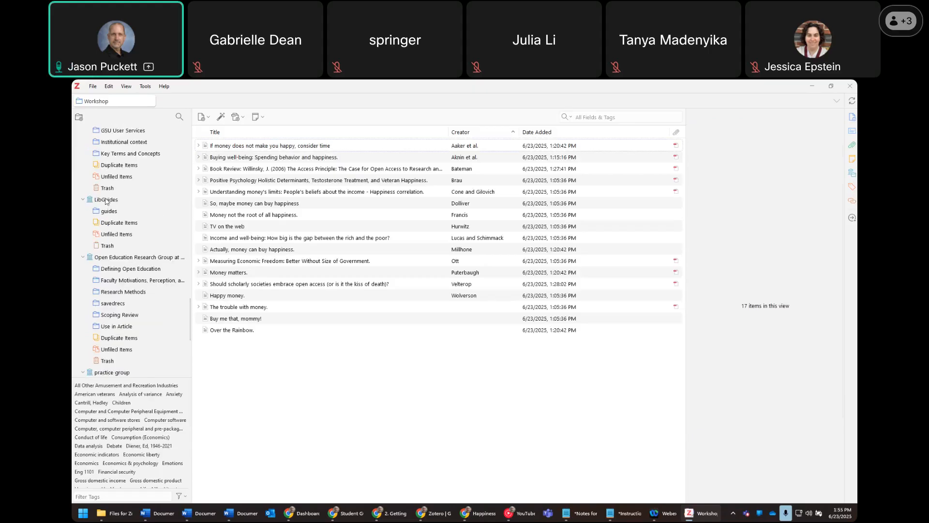
{"action": "scroll", "coordinate": [150, 319], "scroll_direction": "up", "scroll_amount": 10}
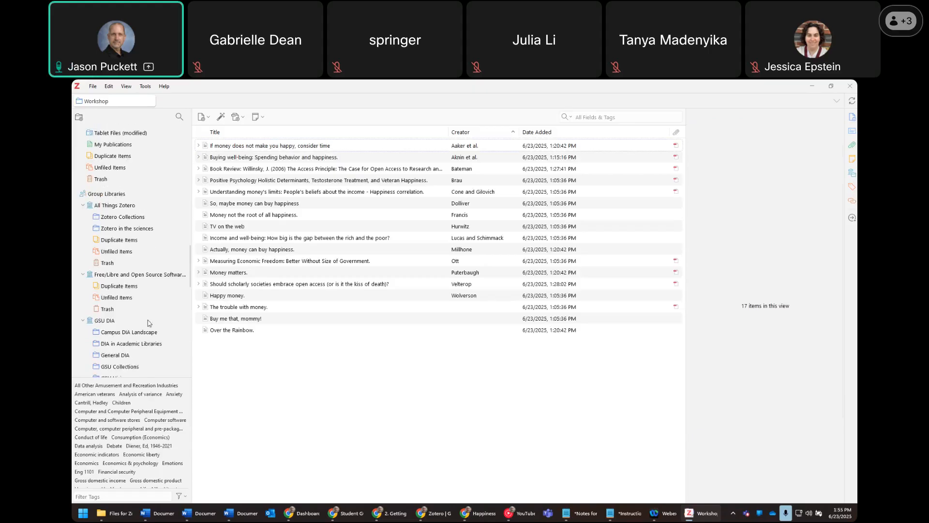
{"action": "scroll", "coordinate": [150, 316], "scroll_direction": "up", "scroll_amount": 1}
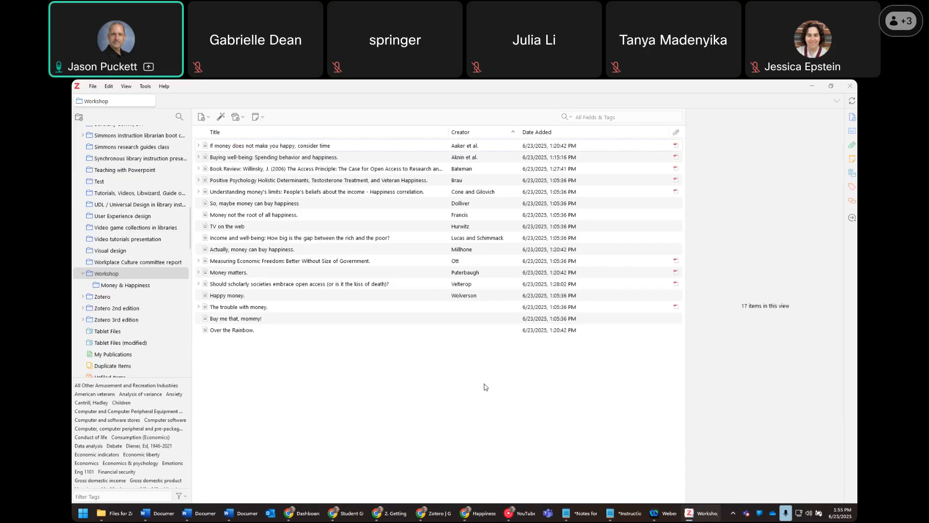
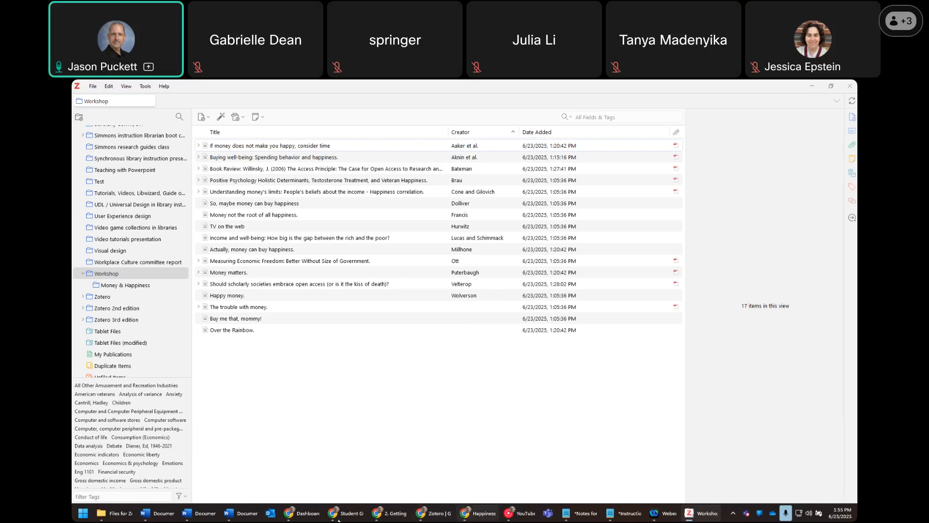
- Switch to Chrome, return the research guide to its About Zotero page, select the page's web address, and switch to Webex
{"action": "left_click", "coordinate": [445, 514]}
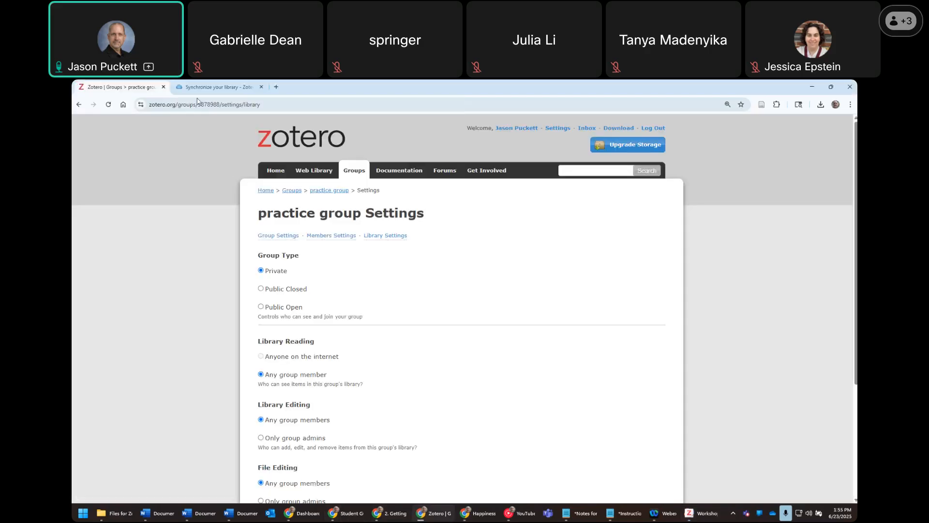
{"action": "left_click", "coordinate": [215, 87]}
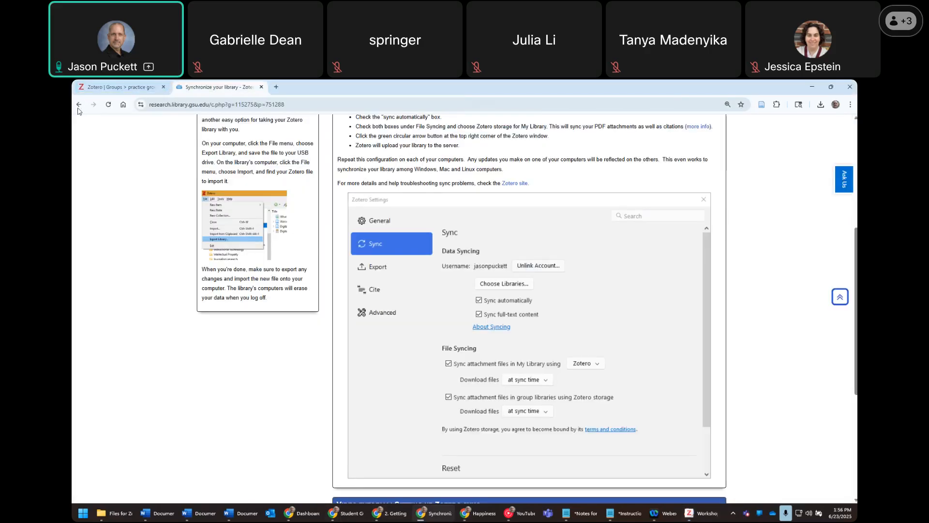
{"action": "left_click", "coordinate": [78, 108]}
{"action": "left_click", "coordinate": [208, 105]}
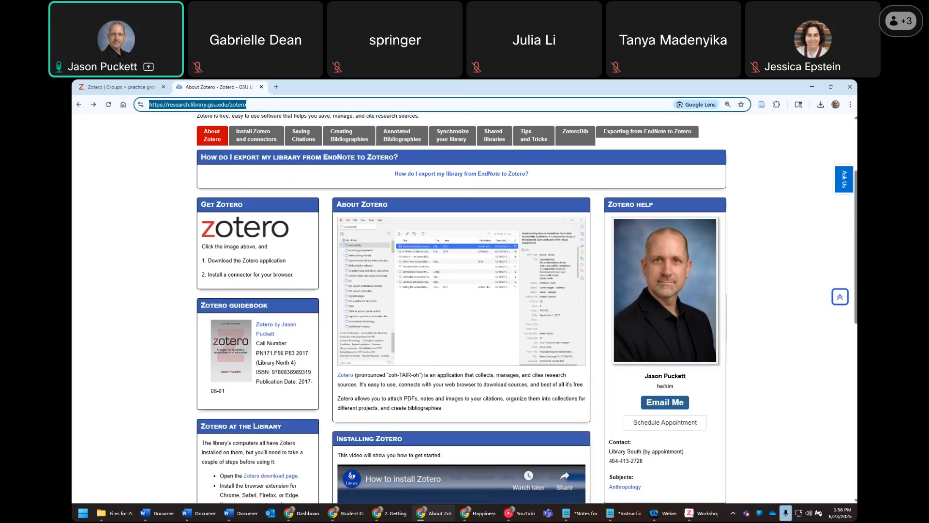
{"action": "key", "text": "alt+Tab"}
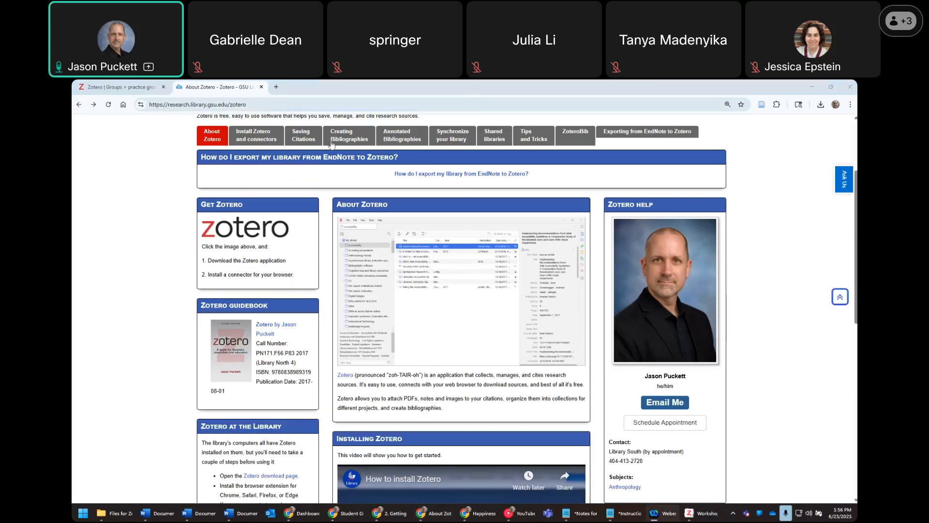
- Tour the guide's installation, citation saving, bibliography, synchronization, shared libraries and ZoteroBib pages, then return to About Zotero
{"action": "left_click", "coordinate": [254, 136]}
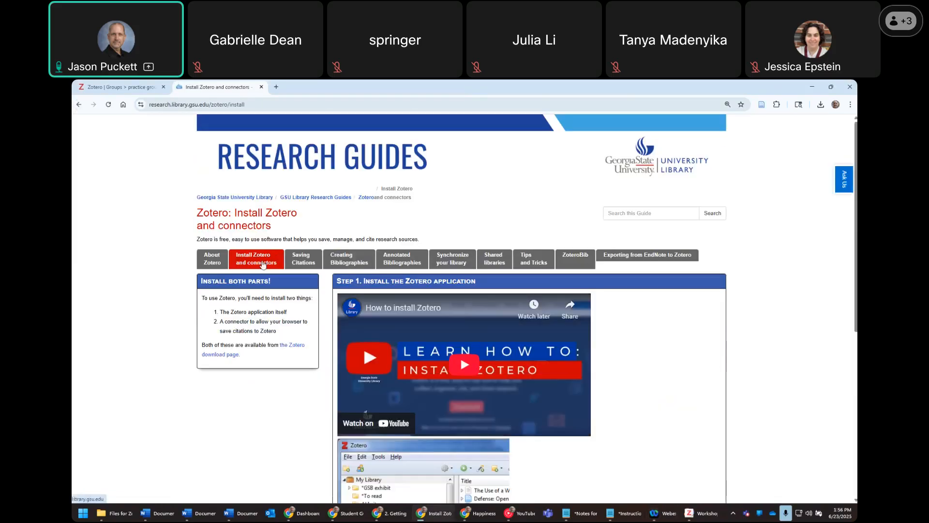
{"action": "left_click", "coordinate": [308, 265]}
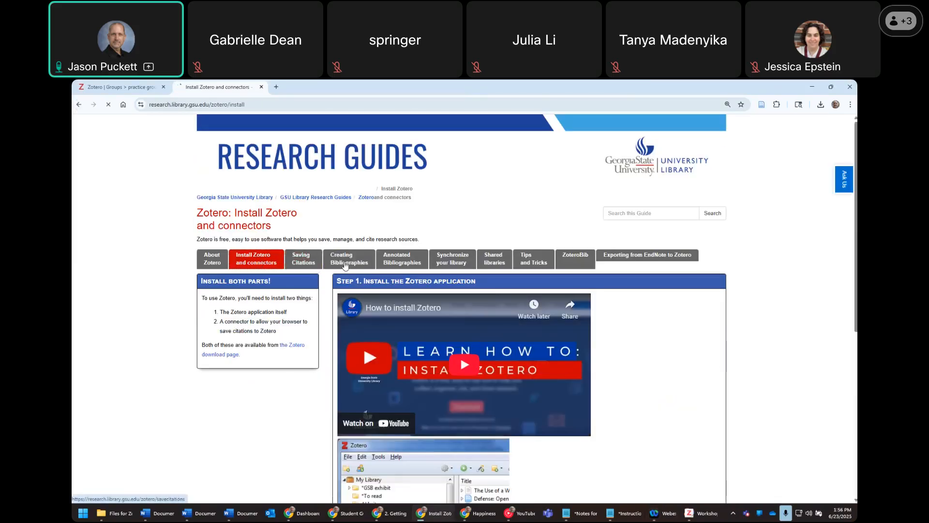
{"action": "left_click", "coordinate": [347, 265]}
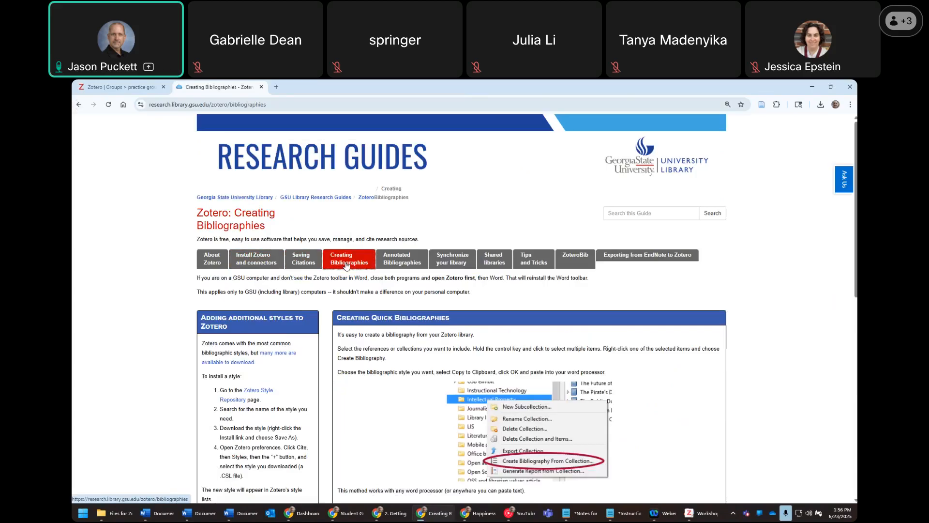
{"action": "left_click", "coordinate": [462, 265]}
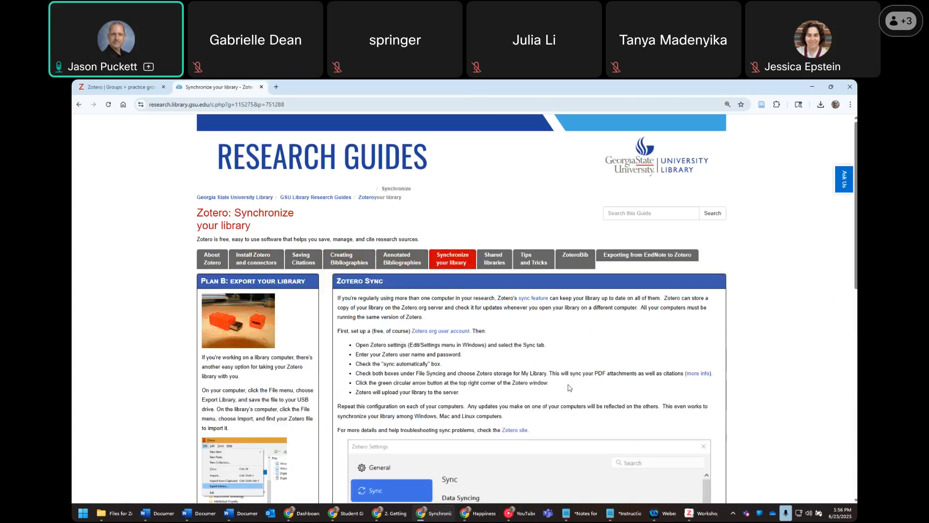
{"action": "left_click", "coordinate": [501, 266]}
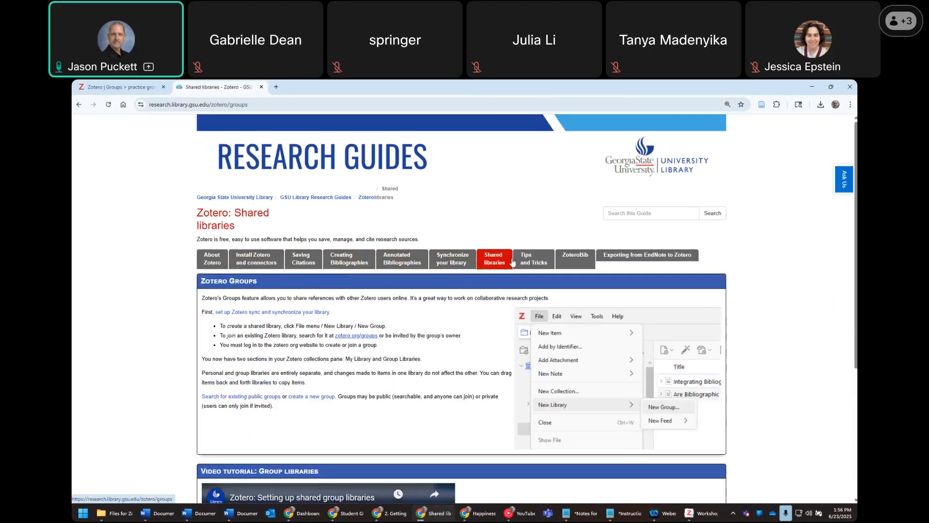
{"action": "left_click", "coordinate": [573, 261]}
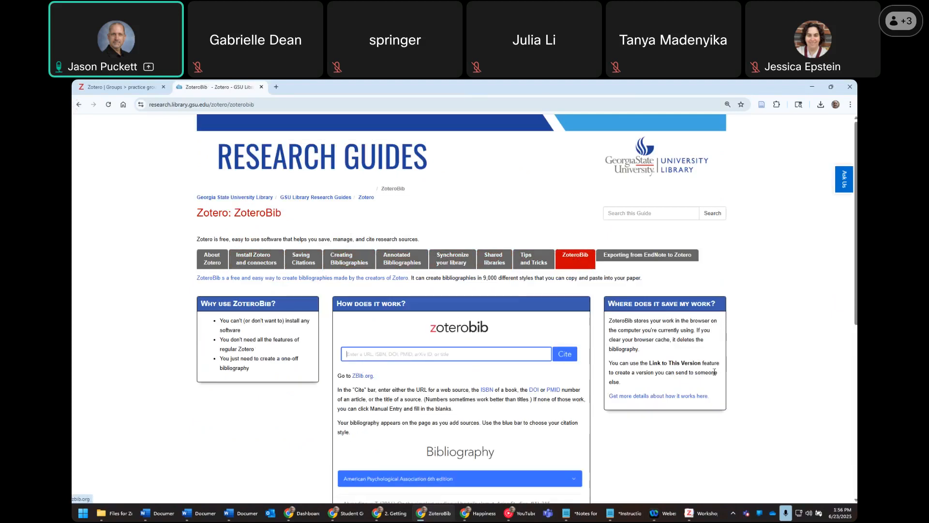
{"action": "left_click", "coordinate": [210, 261]}
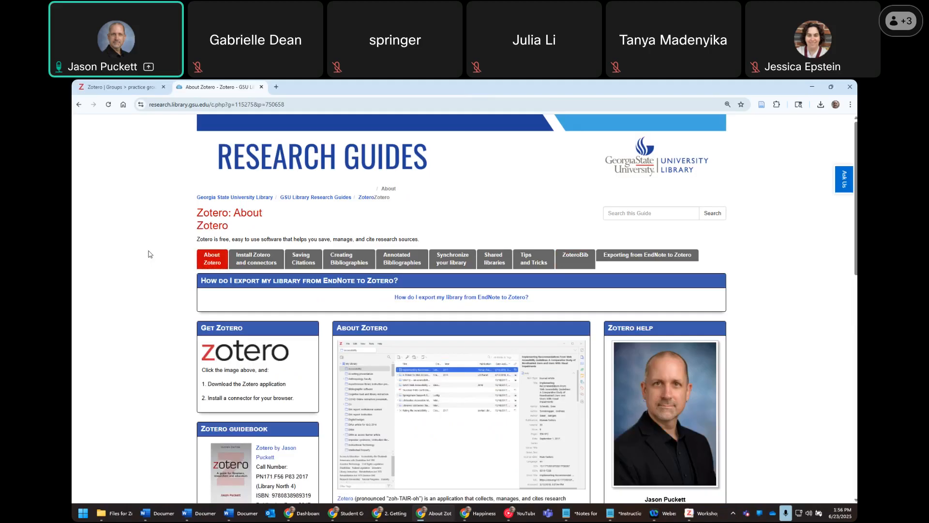
- Open the Zotero home page from the group settings page, select its web address, switch to Webex, and return to the browser
{"action": "left_click", "coordinate": [119, 87]}
{"action": "left_click", "coordinate": [261, 148]}
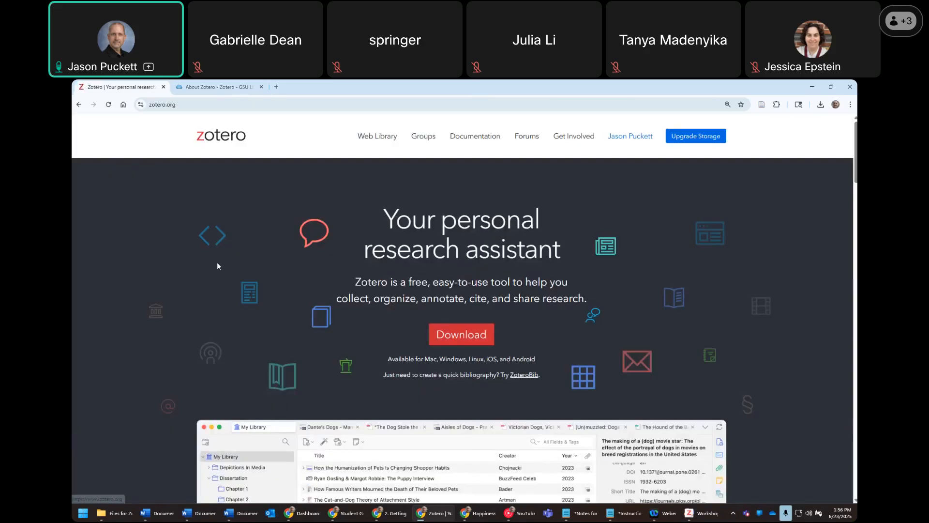
{"action": "key", "text": "ctrl+l"}
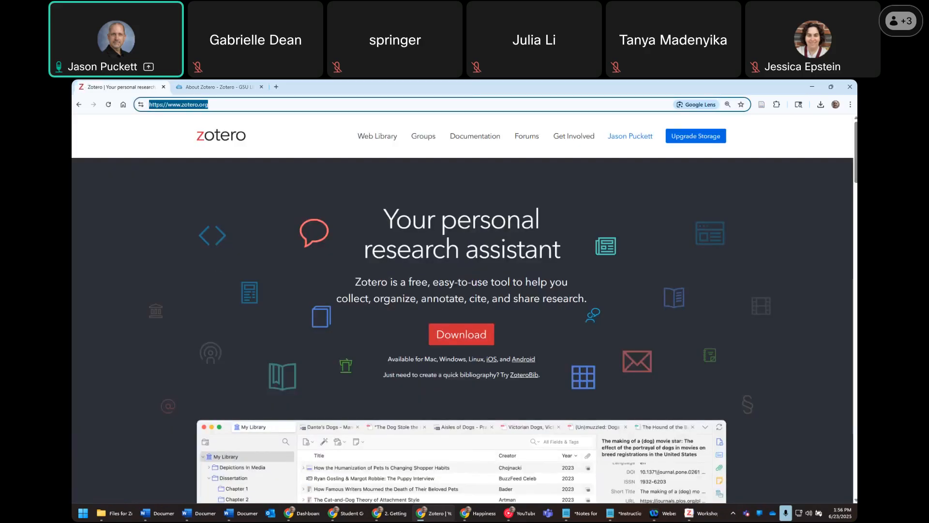
{"action": "key", "text": "alt+Tab"}
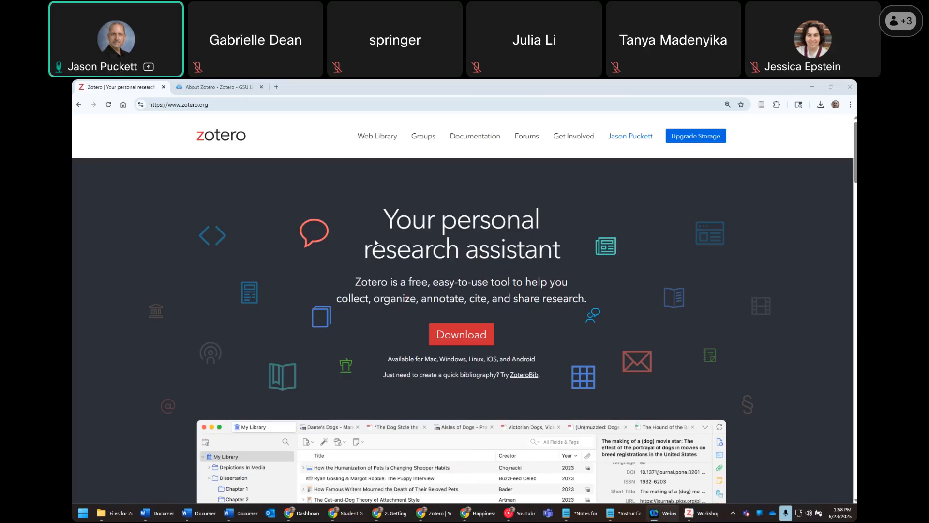
{"action": "left_click", "coordinate": [805, 222]}
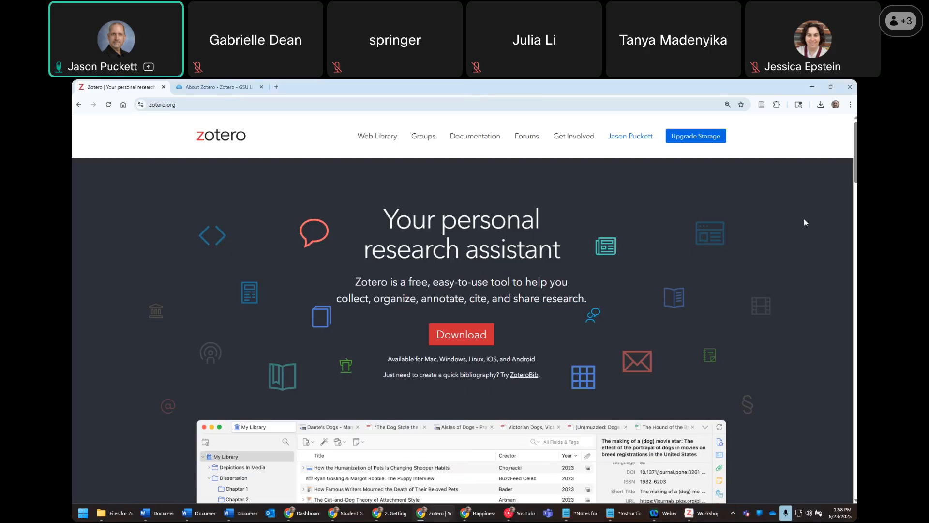